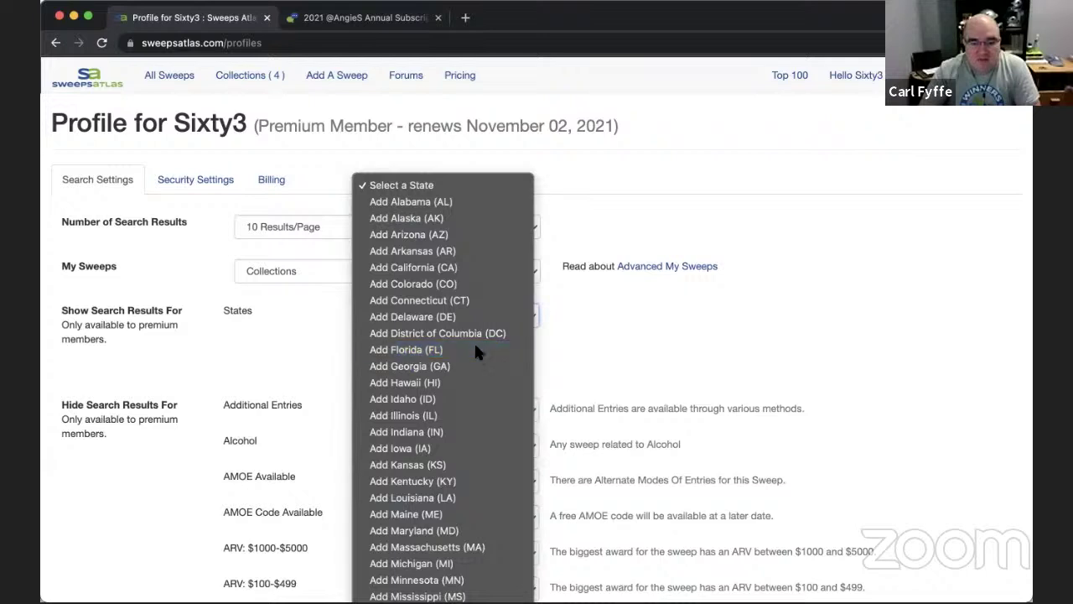
Add Florida to the states shown in search results and remove it again
click(474, 349)
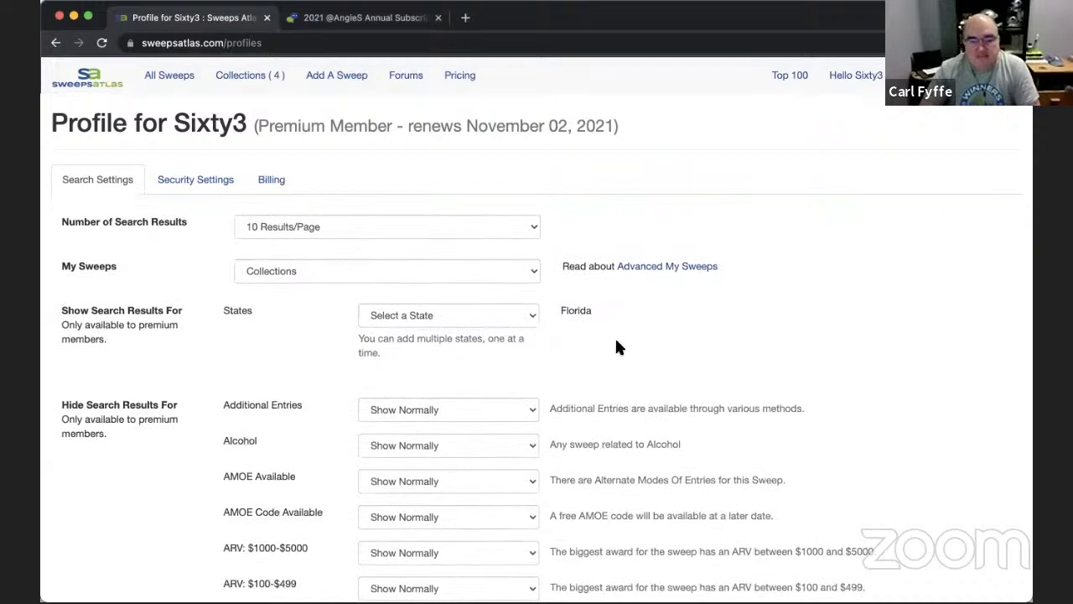
click(490, 313)
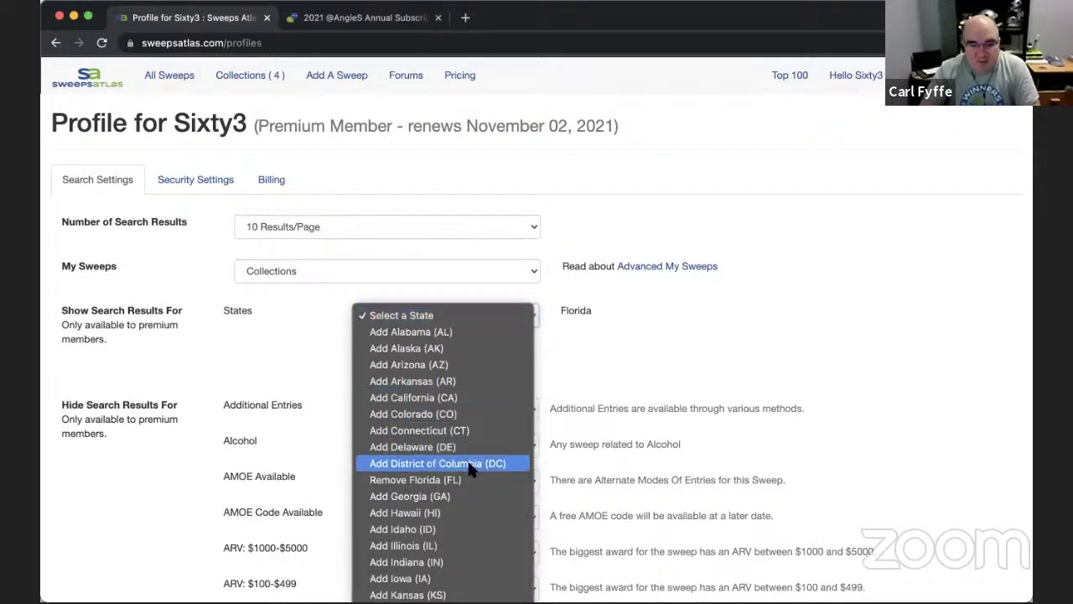
click(424, 483)
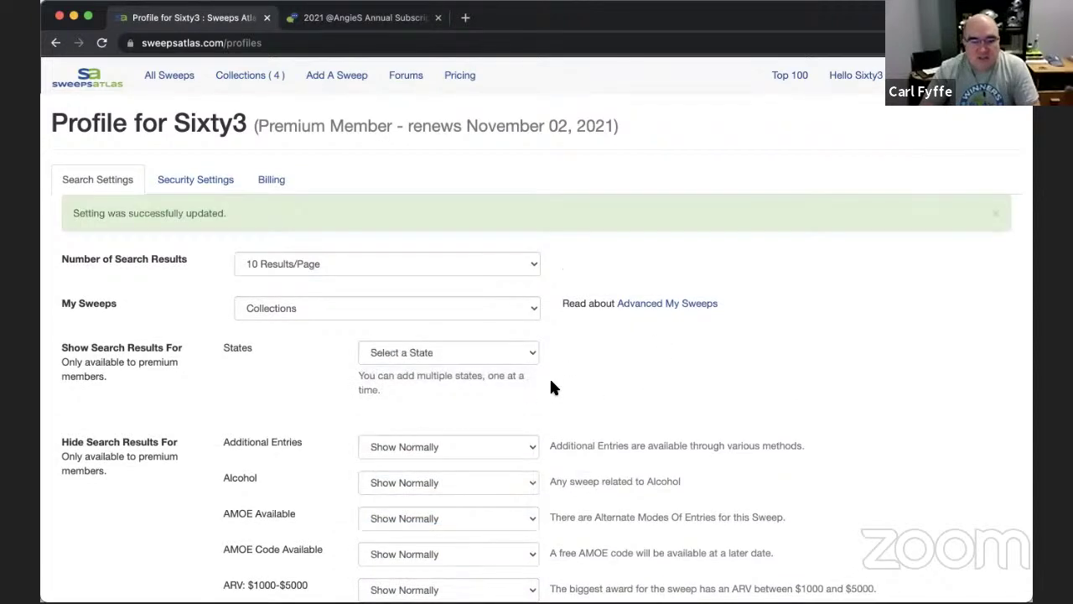
Add Florida as a state in the profile's Show Search Results For setting
click(482, 313)
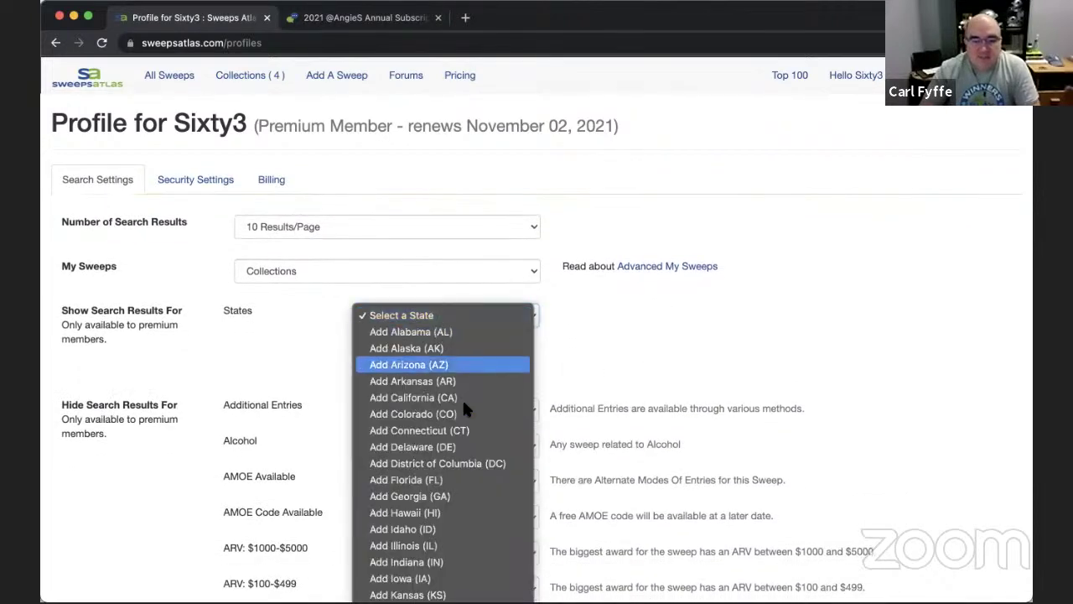
click(419, 479)
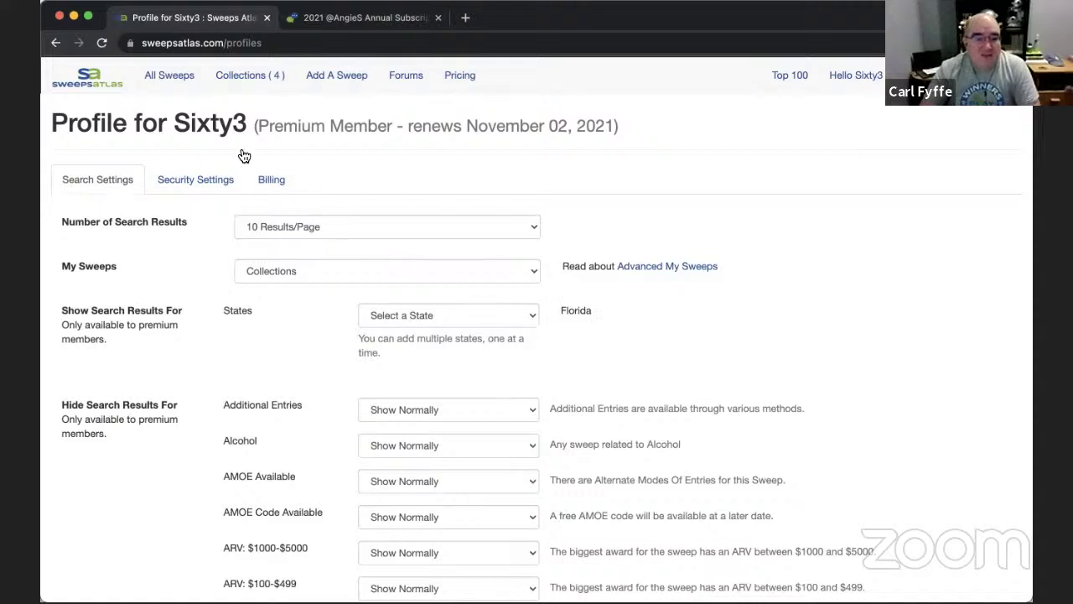
Open the list of all sweeps and examine its filter groups, from sorting and frequency down to prize categories, country and constraints
click(151, 85)
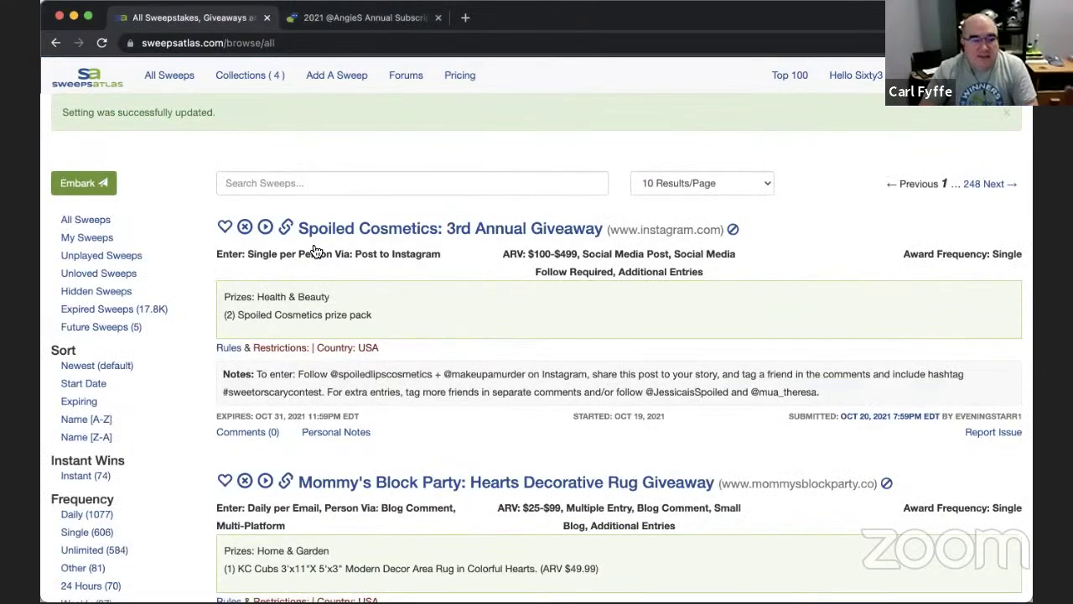
scroll(167, 306, down, 3)
scroll(168, 304, down, 1)
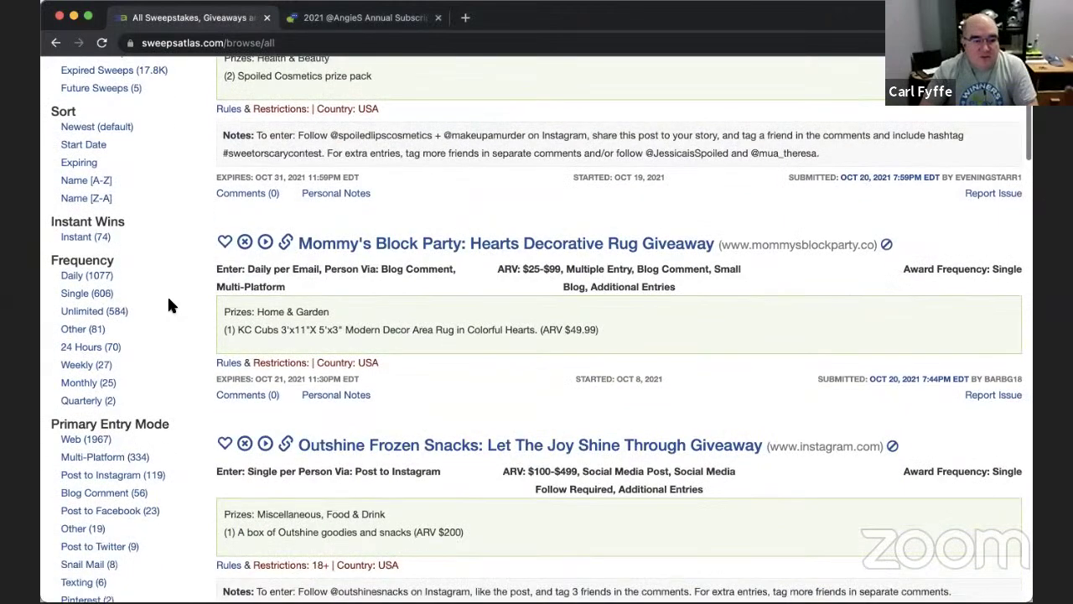
scroll(170, 289, down, 1)
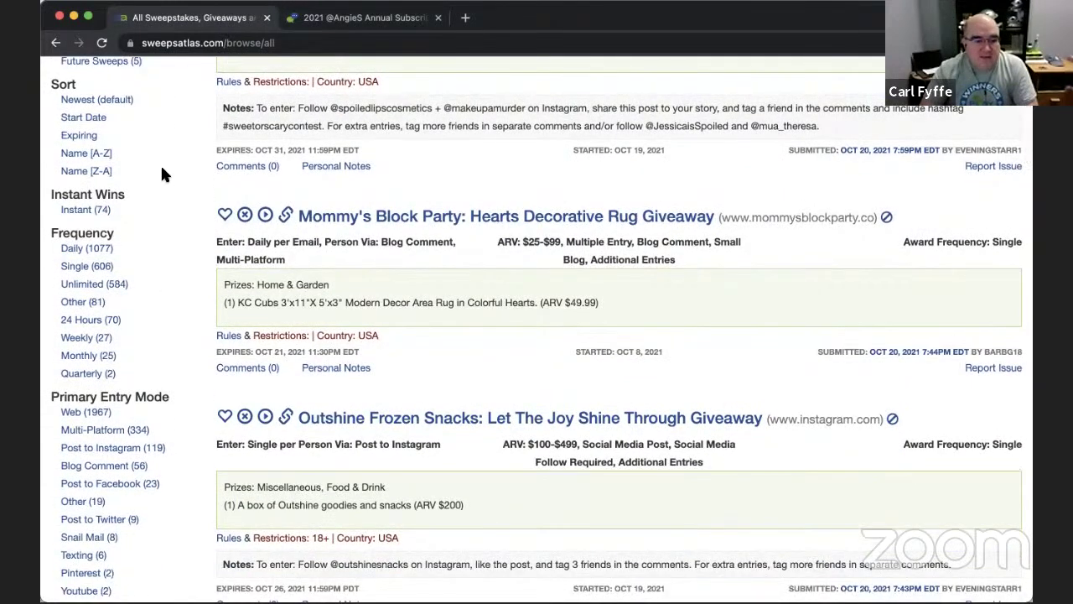
scroll(163, 172, up, 4)
scroll(162, 167, down, 7)
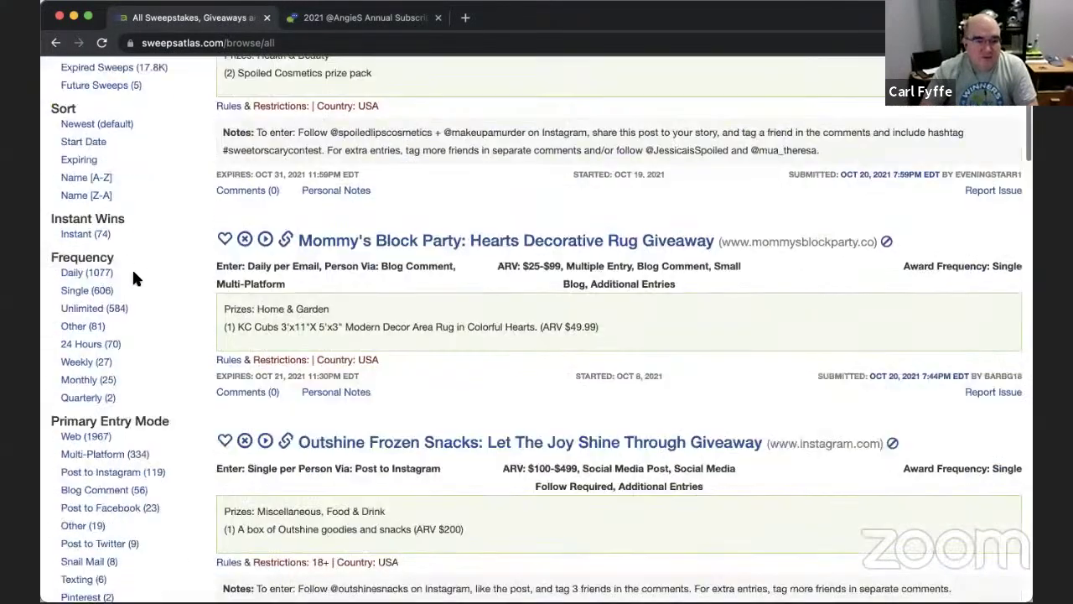
scroll(142, 323, down, 6)
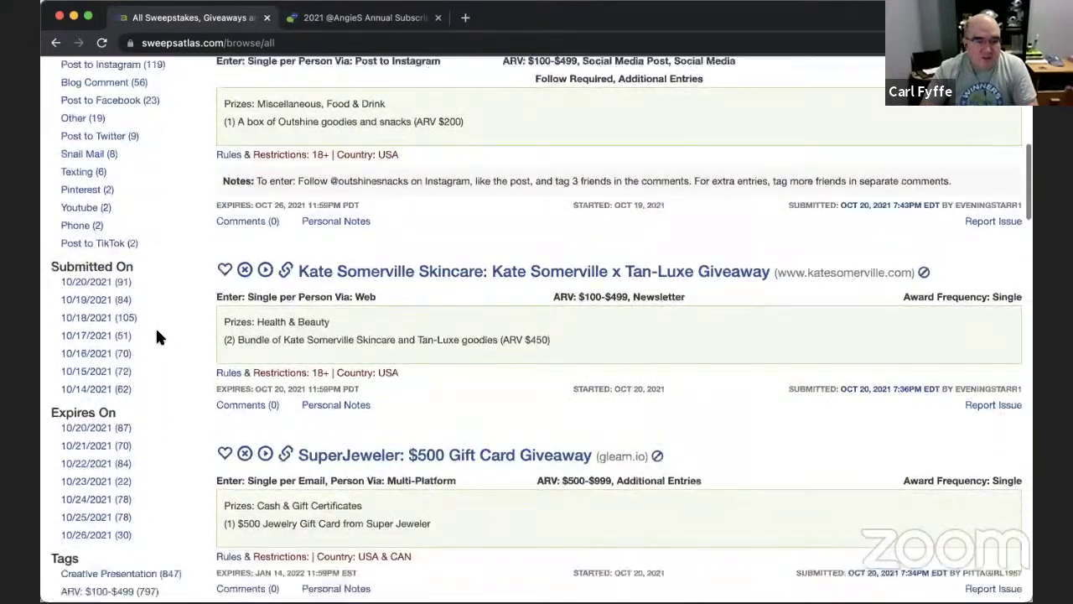
scroll(155, 337, up, 1)
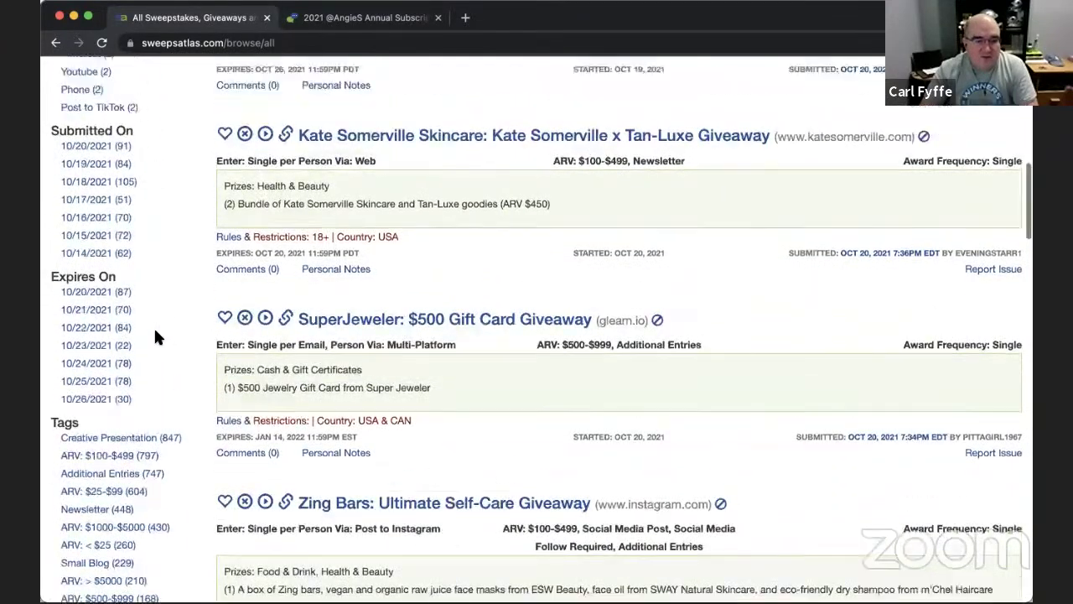
scroll(155, 337, down, 4)
scroll(168, 373, down, 7)
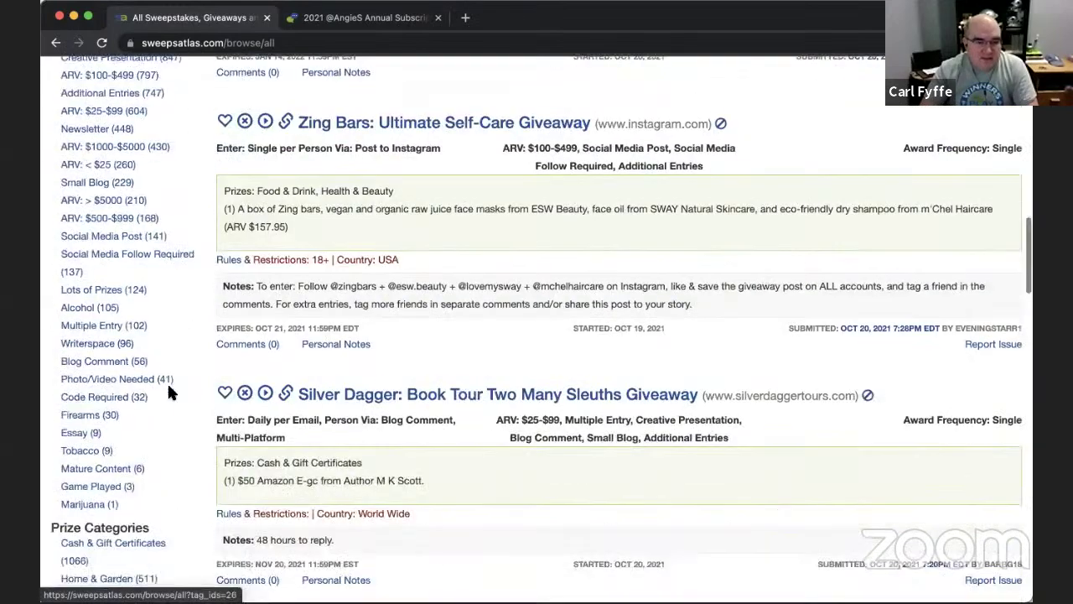
scroll(167, 400, down, 6)
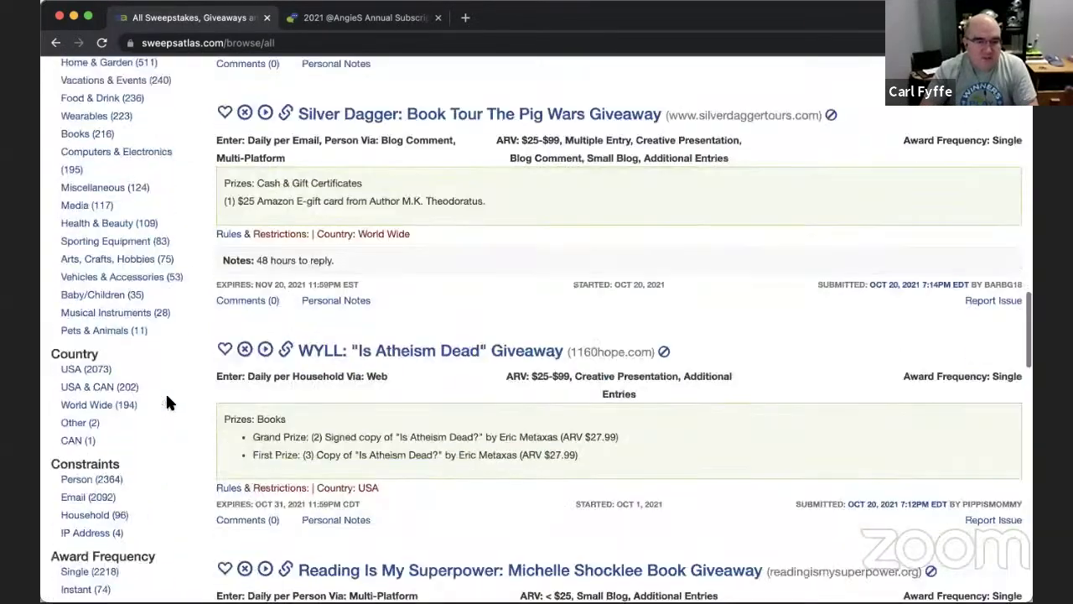
scroll(167, 407, up, 14)
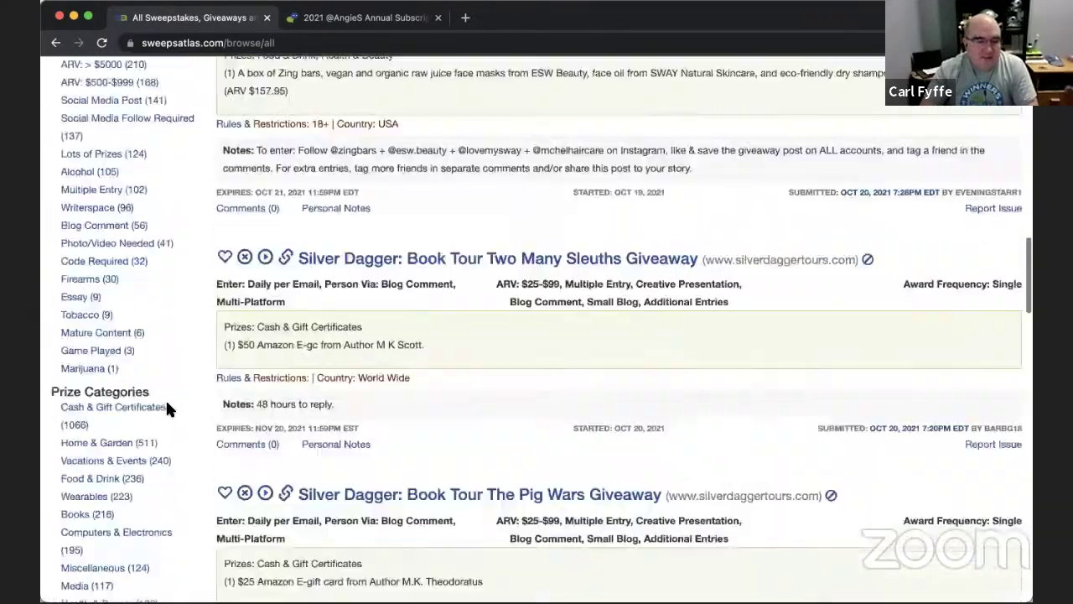
scroll(167, 409, up, 3)
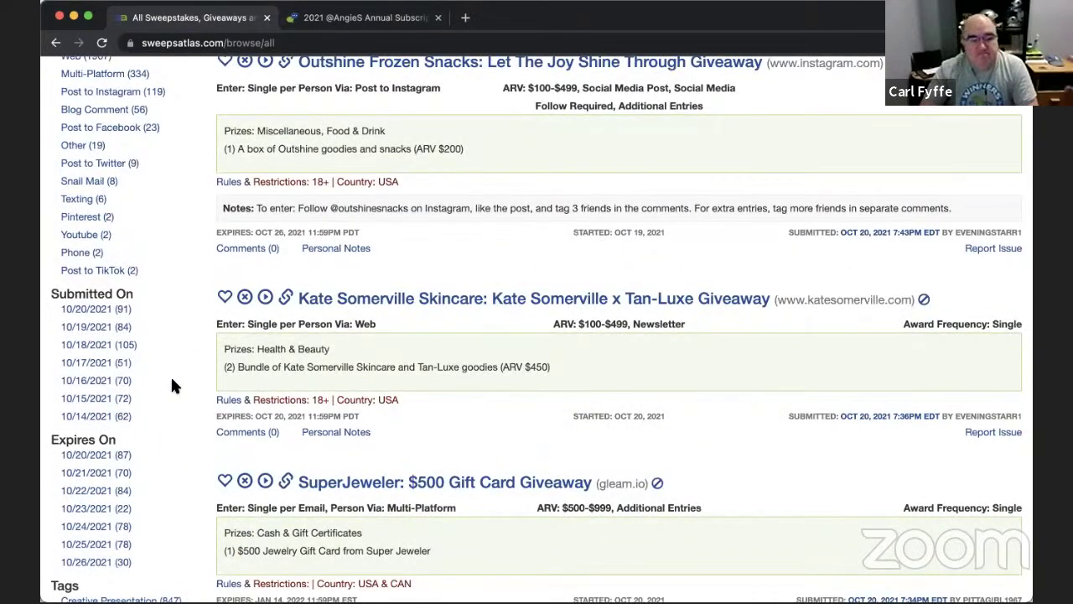
Filter the sweeps to those submitted on 10/20/2021 and tagged ARV: > $5000
click(115, 312)
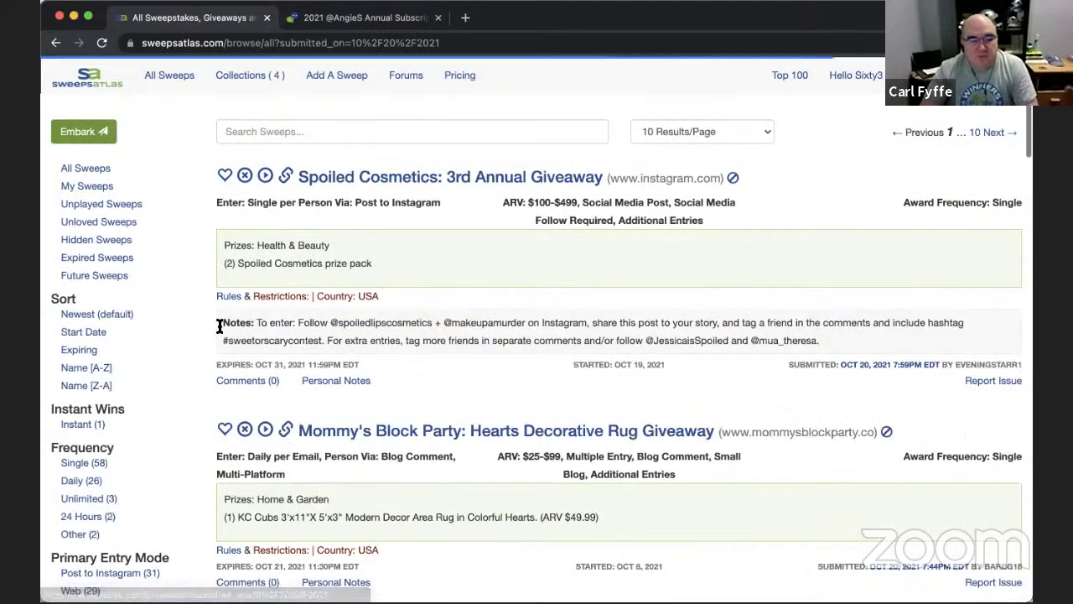
scroll(173, 347, down, 4)
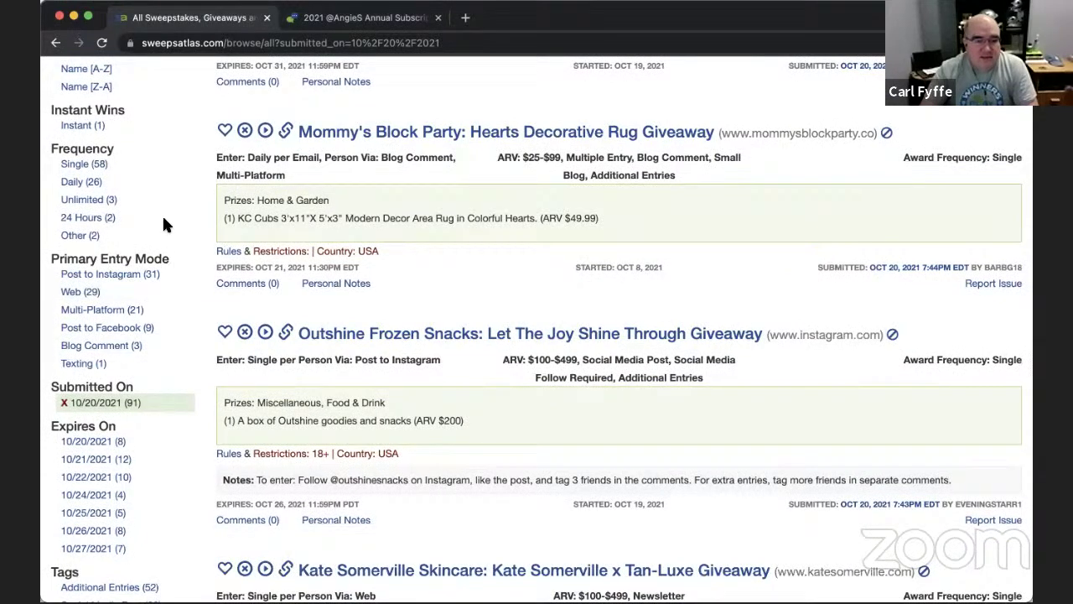
scroll(160, 503, down, 5)
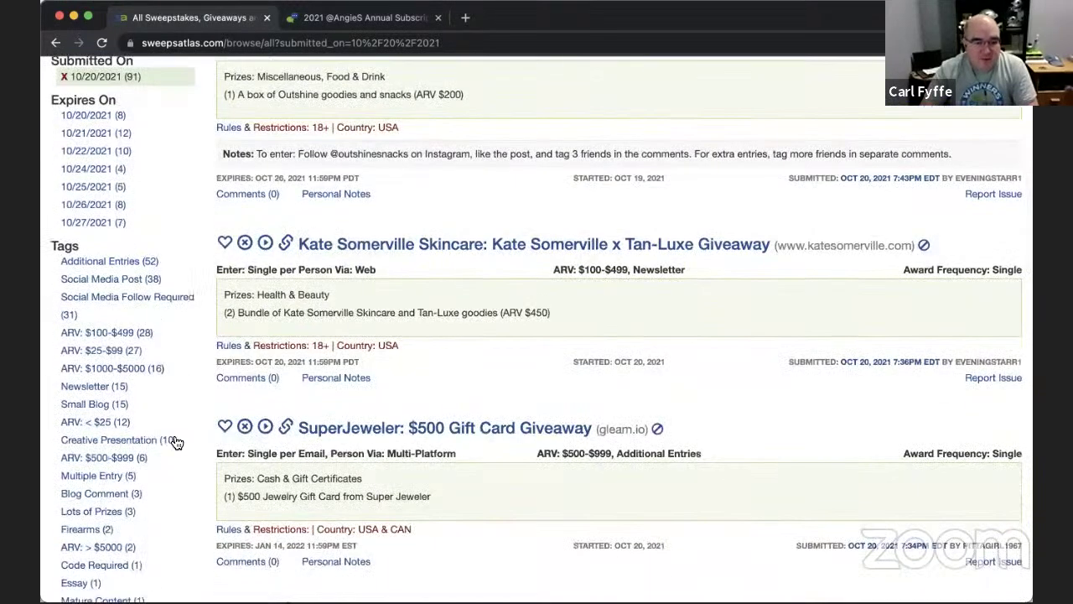
scroll(173, 457, down, 1)
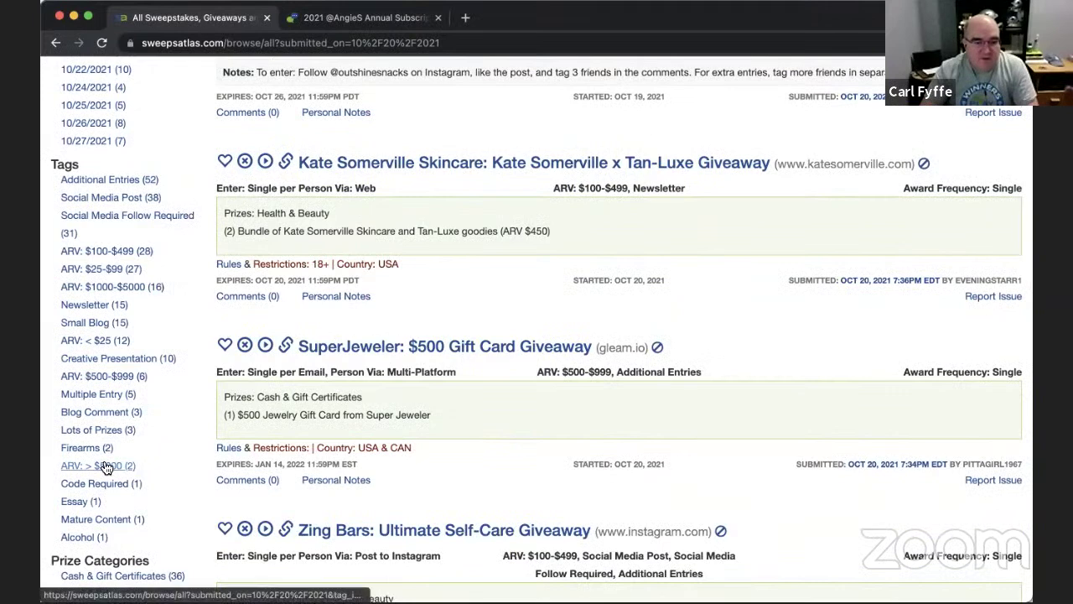
click(130, 466)
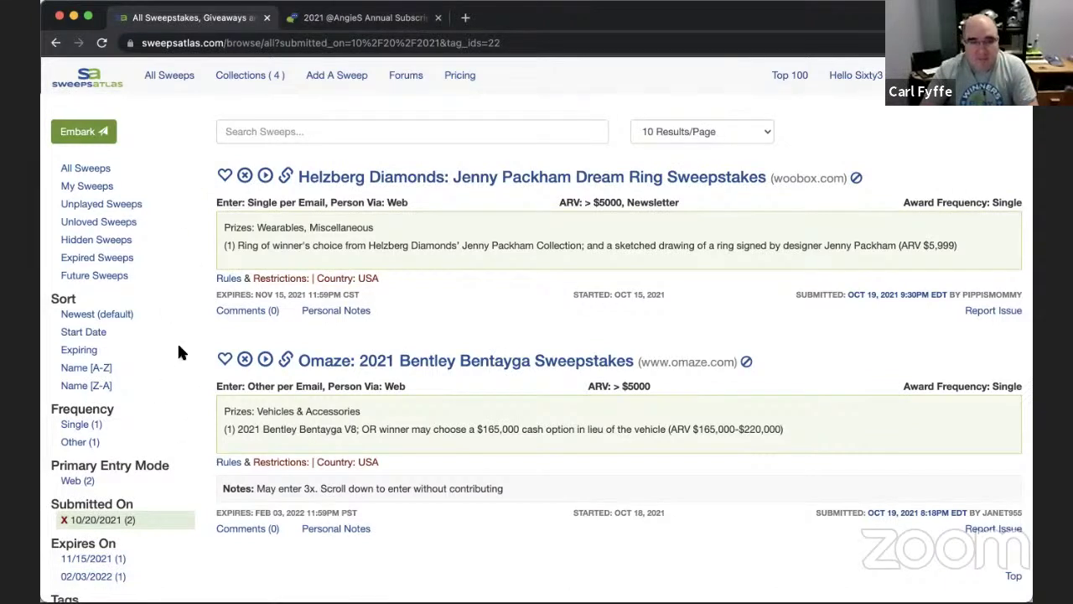
Add the Omaze: 2021 Bentley Bentayga Sweepstakes to the Daily collection
click(225, 355)
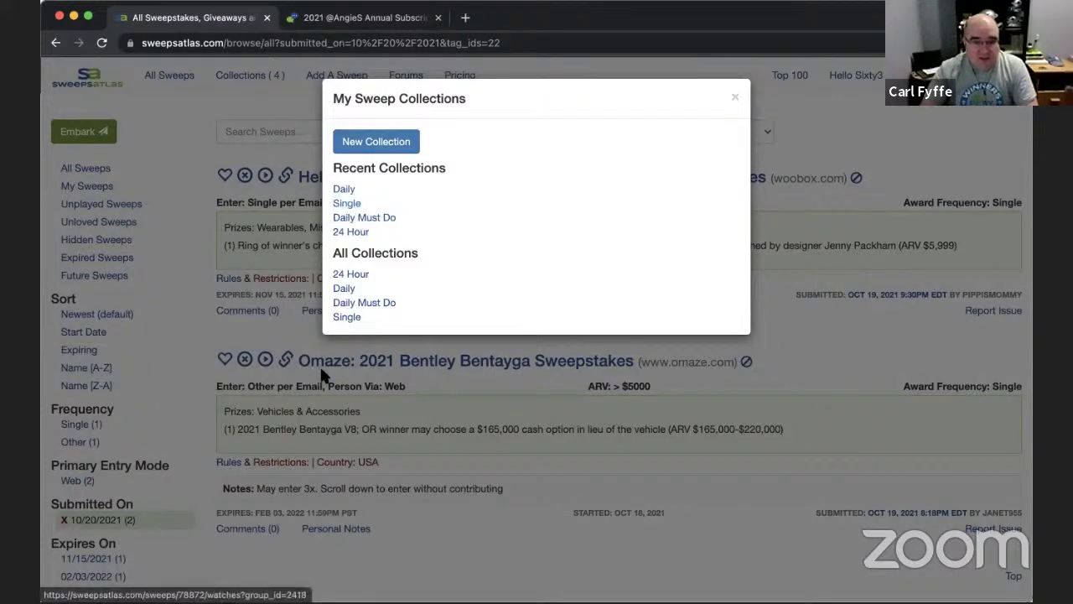
click(350, 194)
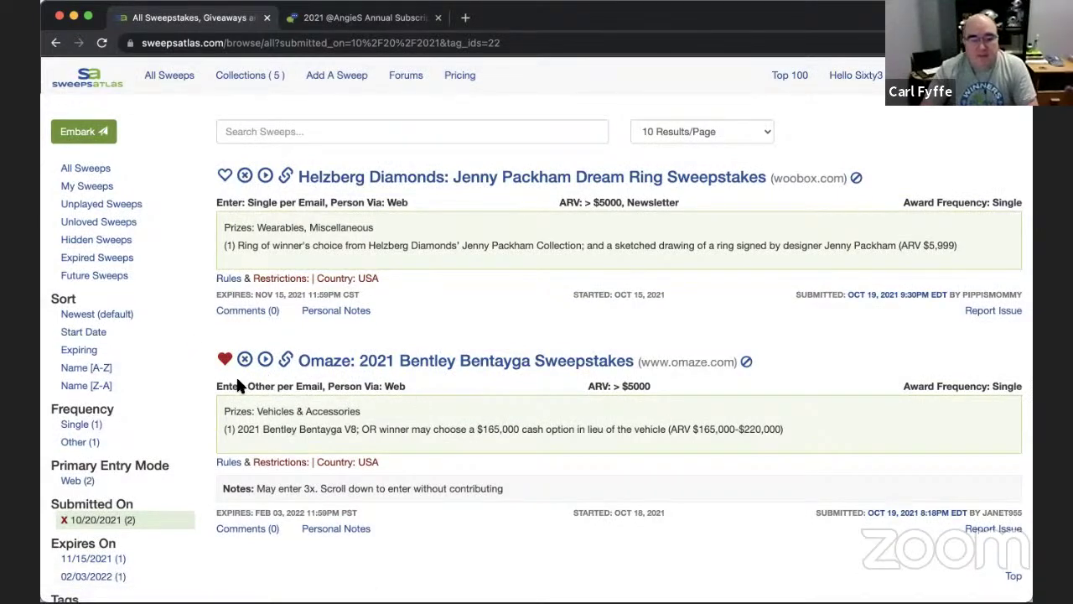
Review the Daily and Daily Must Do sweep collections, switching the Unplayed filter on and off
click(234, 76)
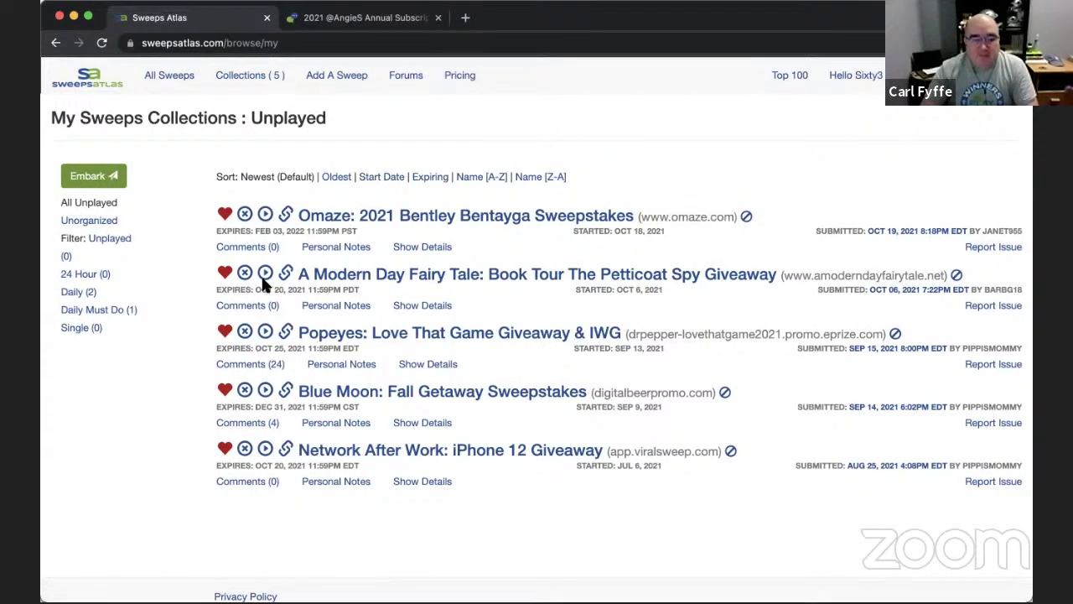
click(74, 292)
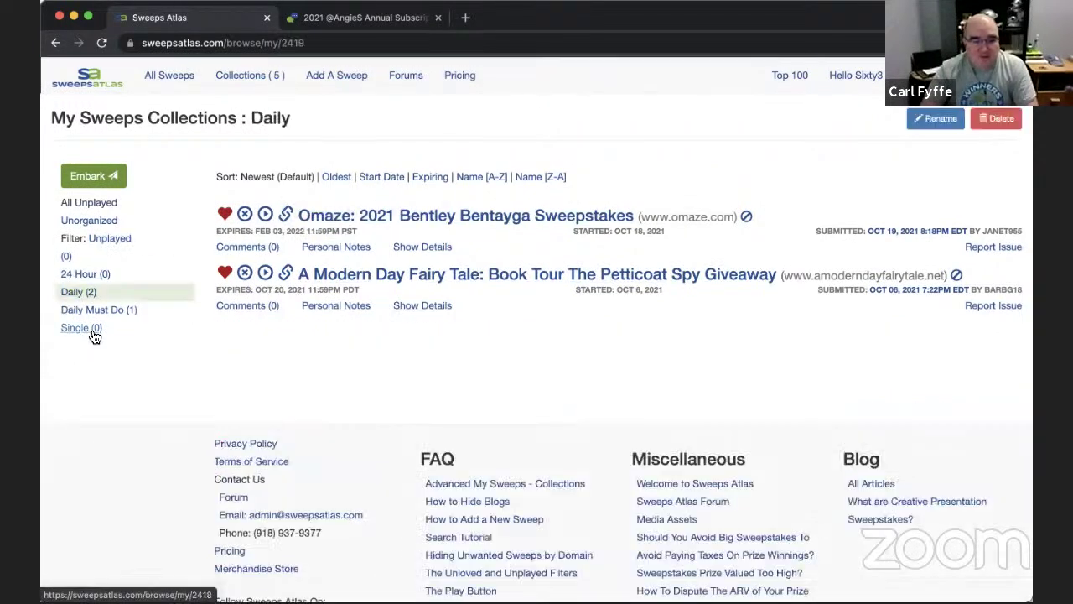
click(92, 309)
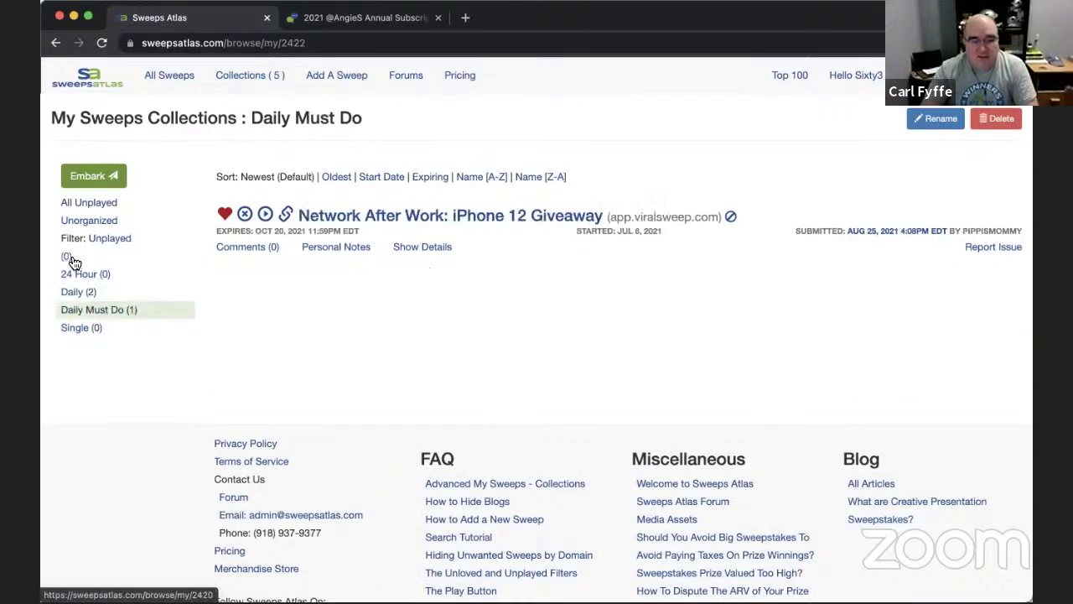
click(110, 239)
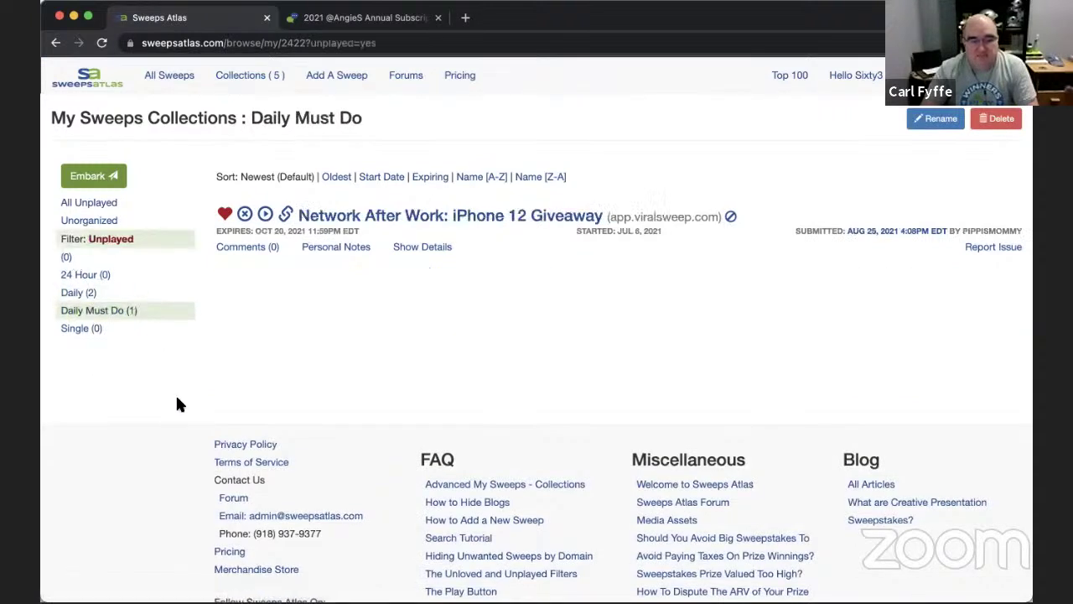
click(111, 239)
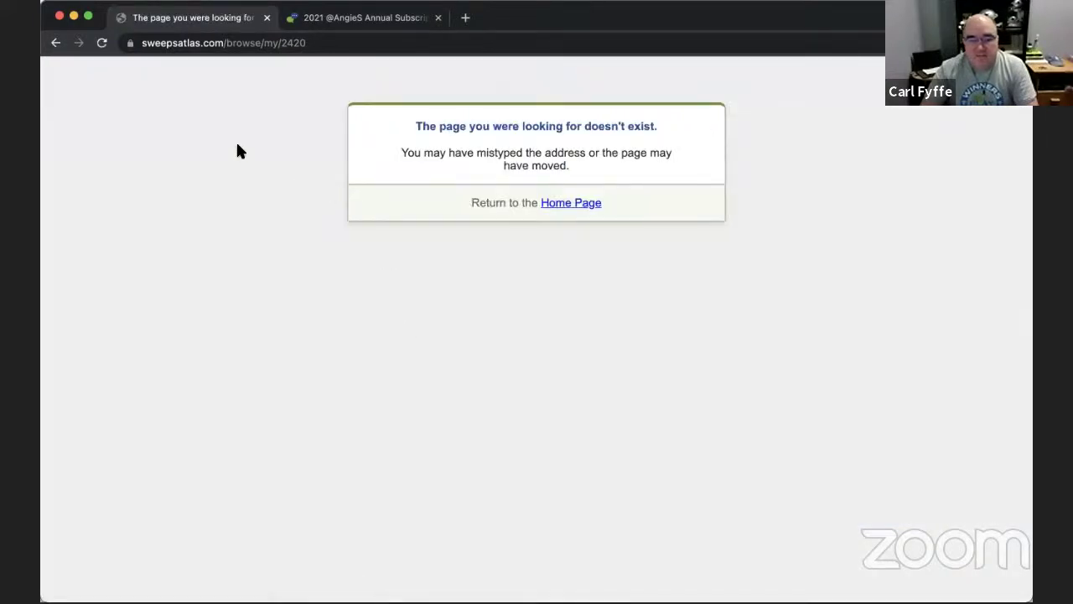
Leave the missing collection page and load the all-sweeps listing at sweepsatlas.com/browse/all
click(56, 43)
click(56, 49)
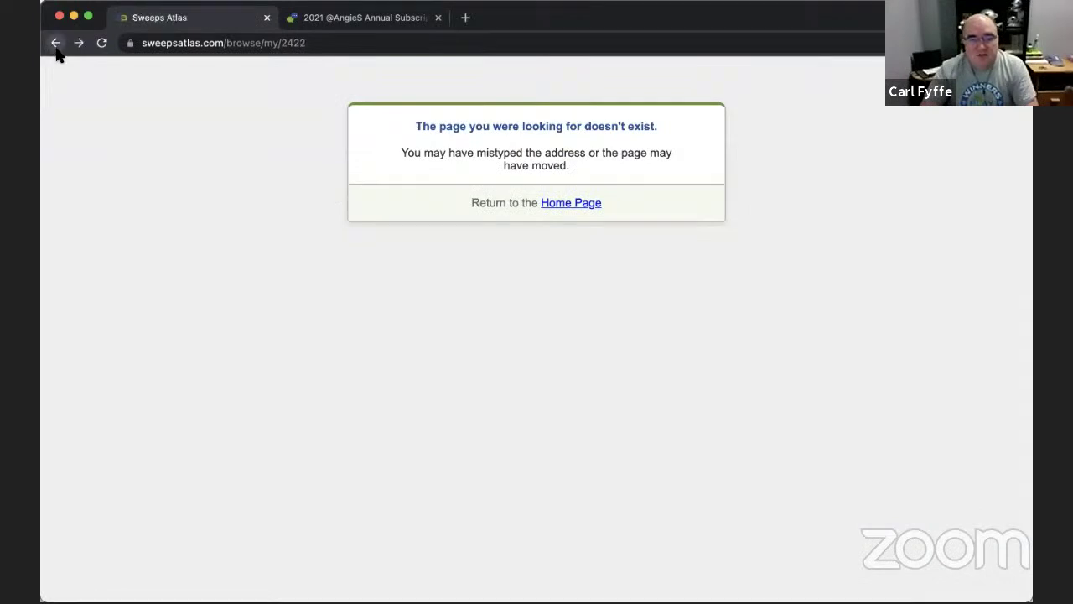
click(56, 43)
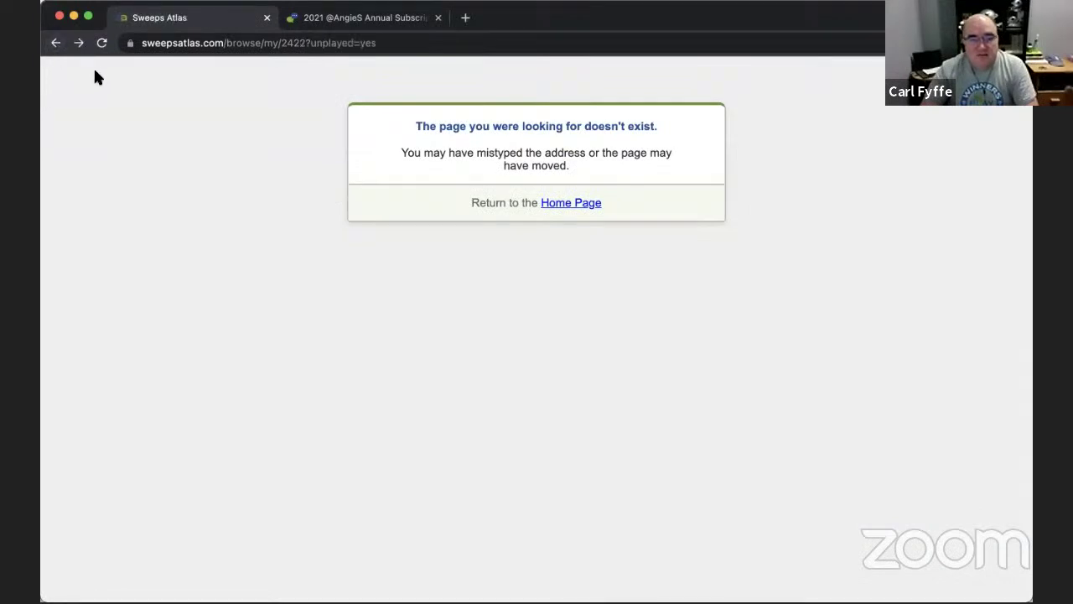
click(56, 43)
click(56, 44)
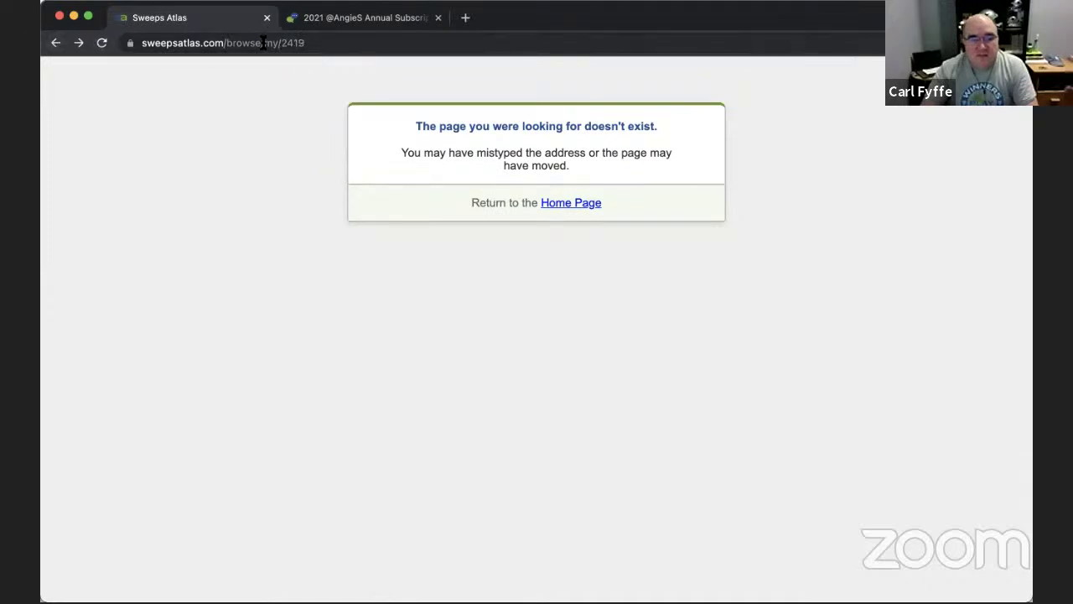
drag(261, 42, 438, 42)
text(all)
key(Return)
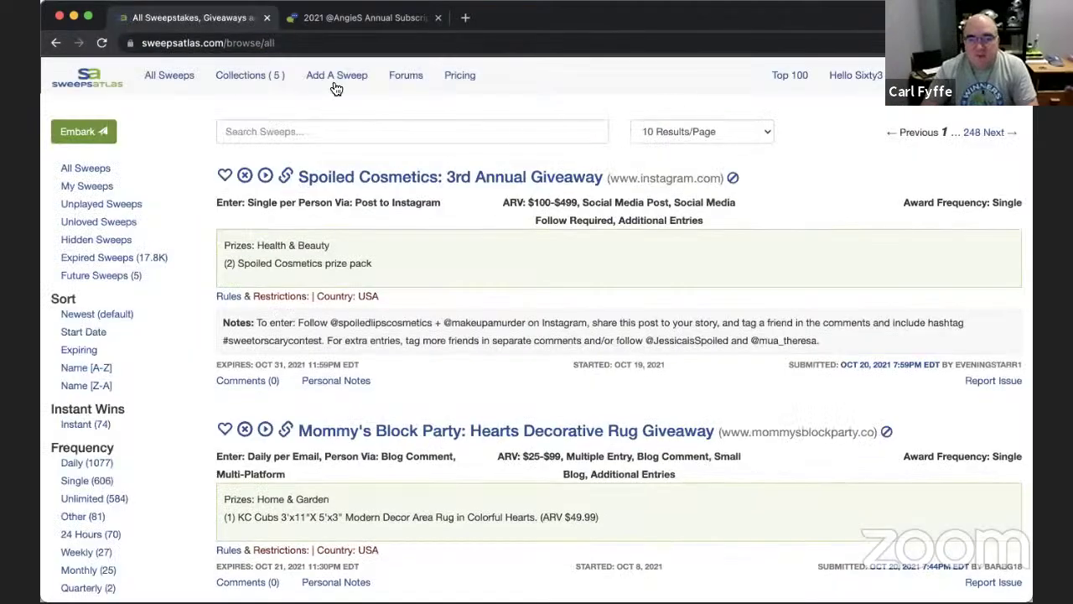
Open the sweep collections, reload the page and look over the unplayed sweeps
click(262, 80)
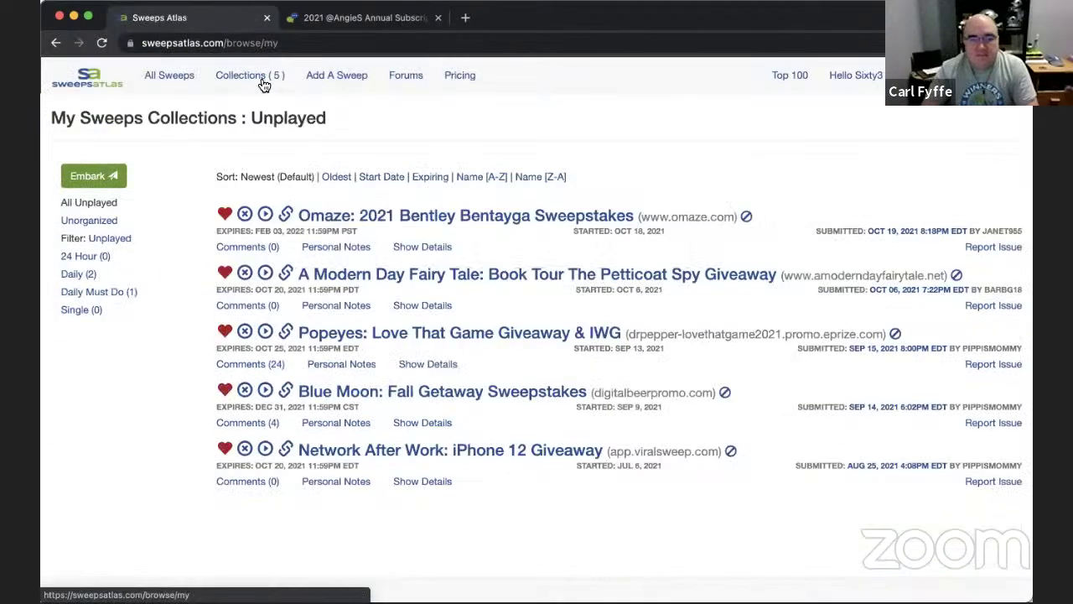
click(102, 43)
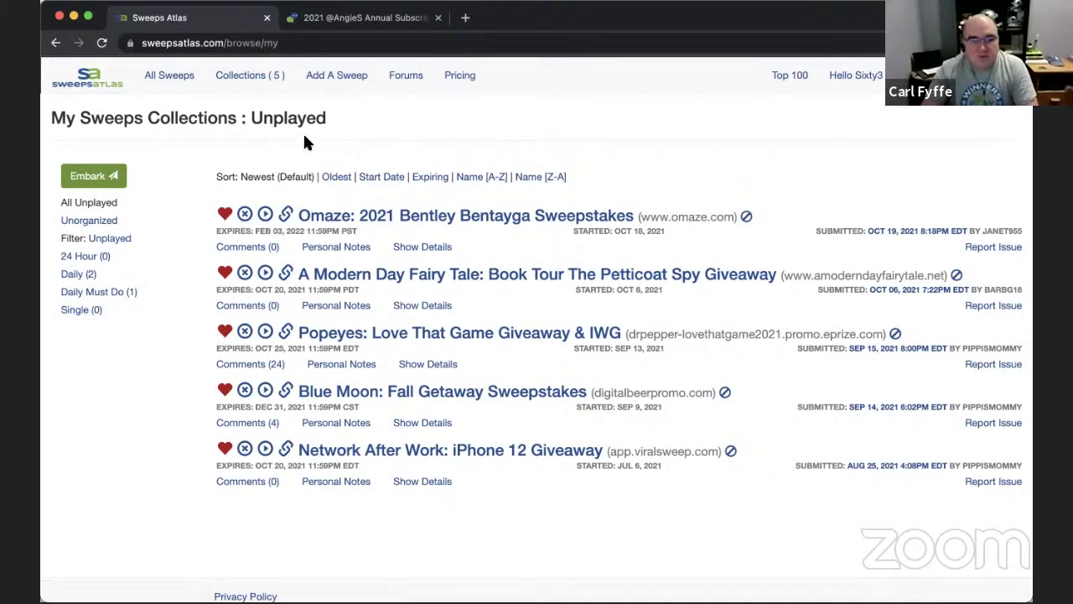
scroll(173, 358, down, 4)
scroll(174, 355, up, 4)
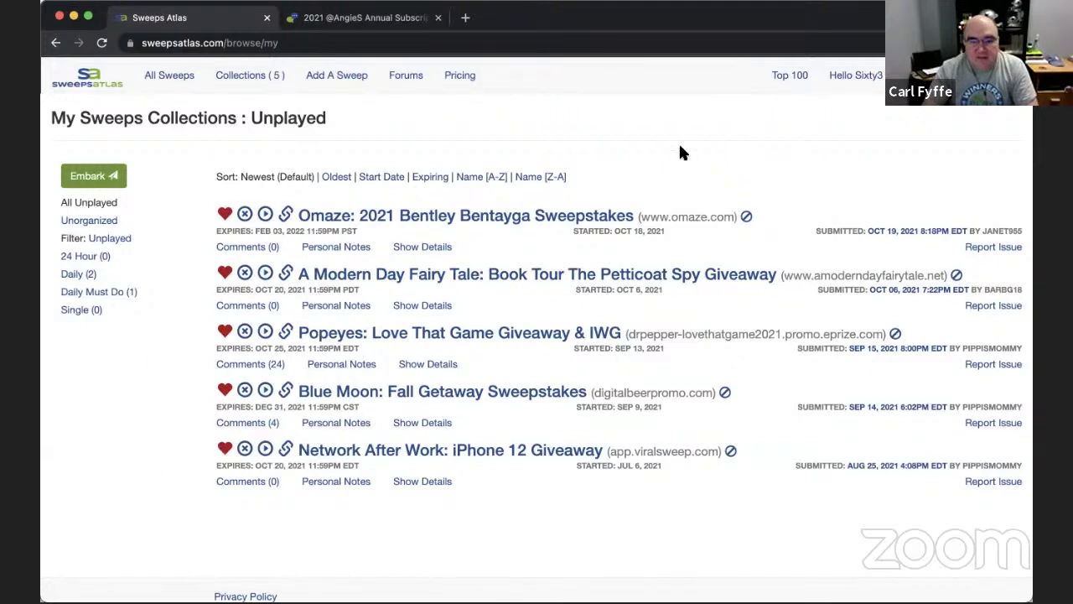
Switch to the forum, open its latest topics list, and return to the sweep collections page
click(369, 18)
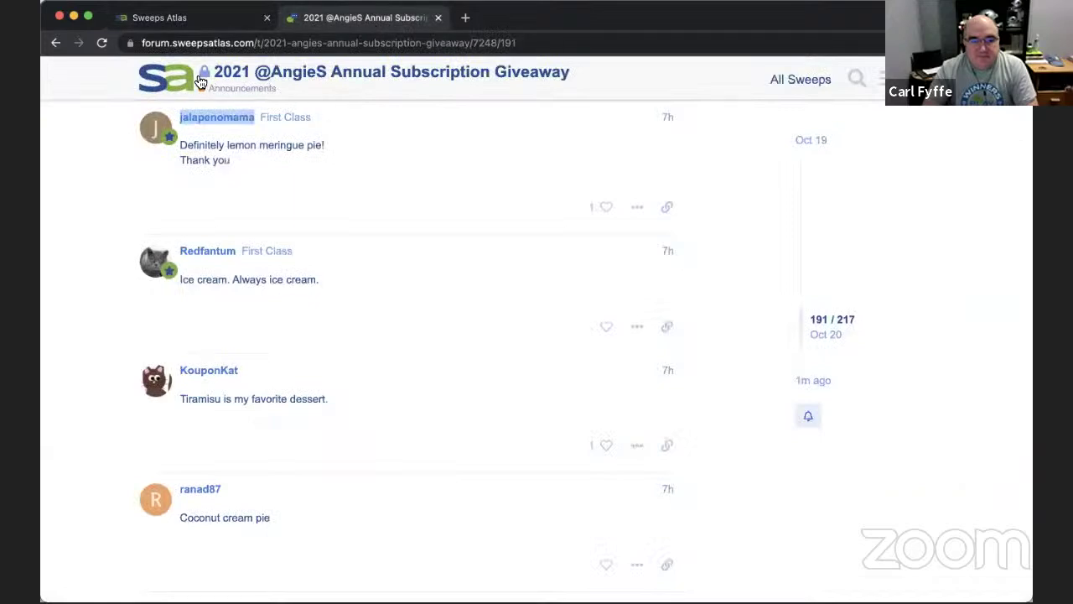
click(171, 85)
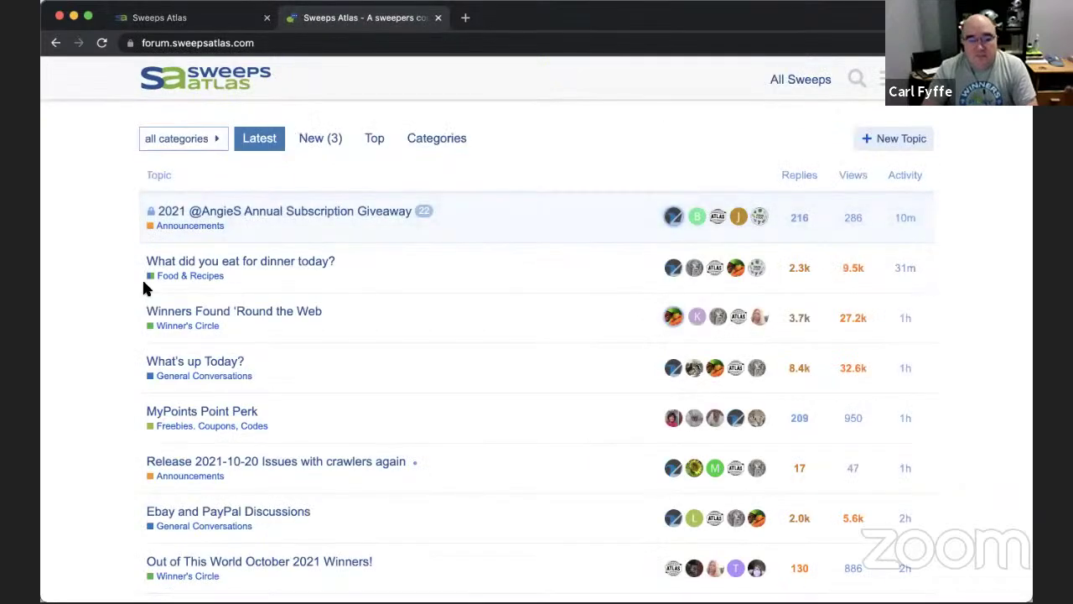
click(192, 18)
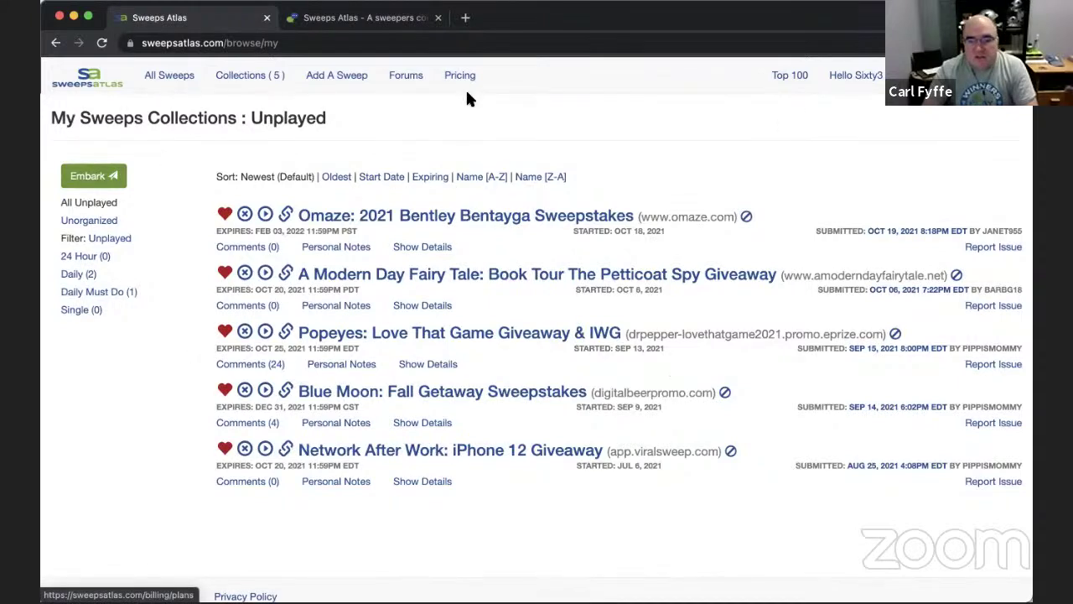
Open the profile's search settings and set My Sweeps to Normal
click(855, 75)
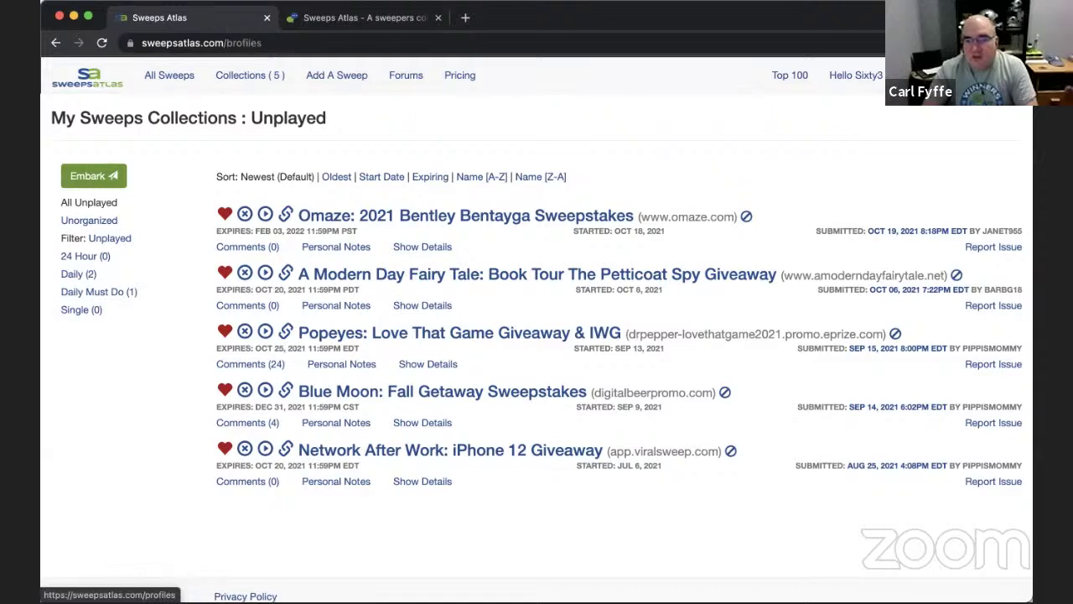
click(306, 263)
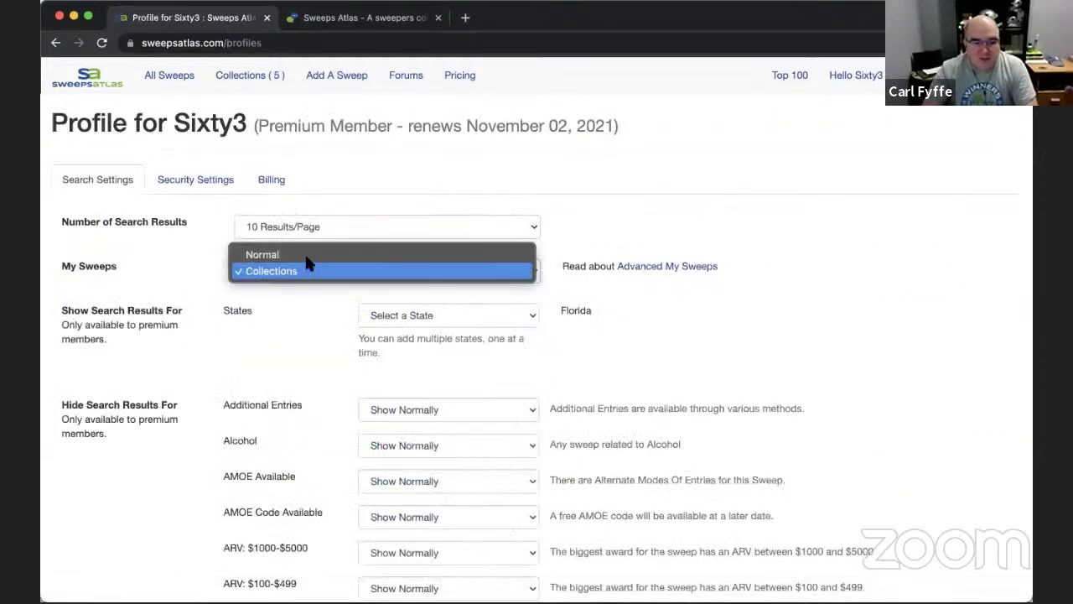
click(305, 251)
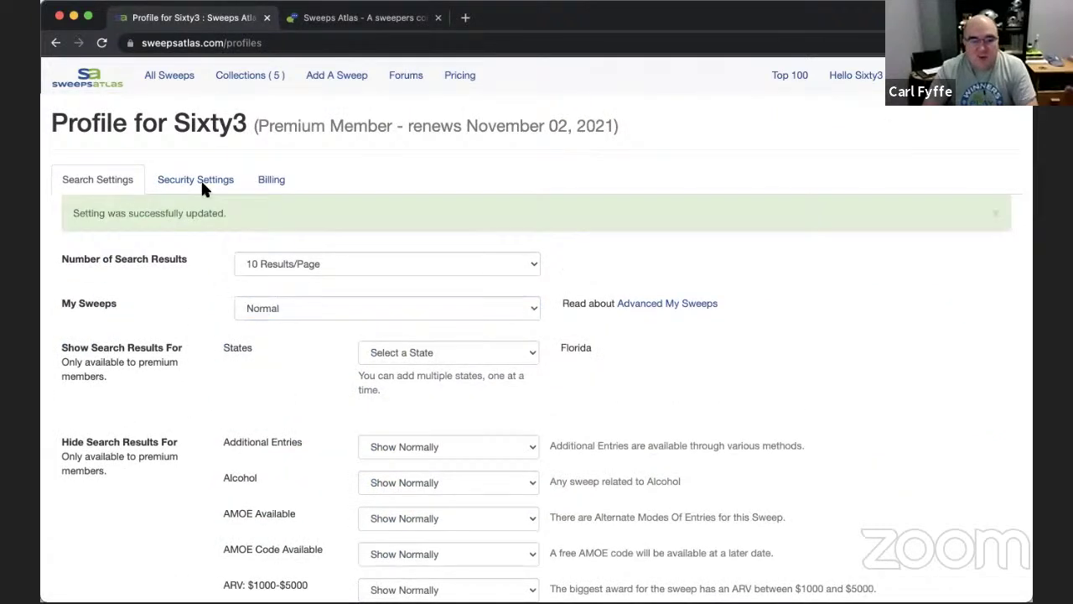
Load the all-sweeps listing, open the My Sweeps list and look over its entries and filters
click(192, 74)
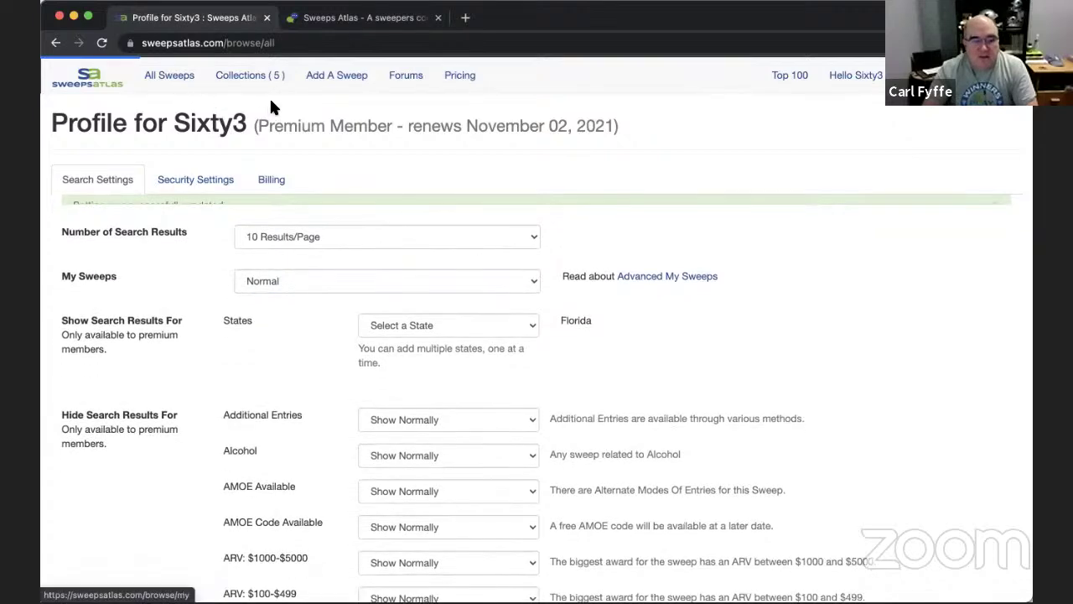
click(255, 75)
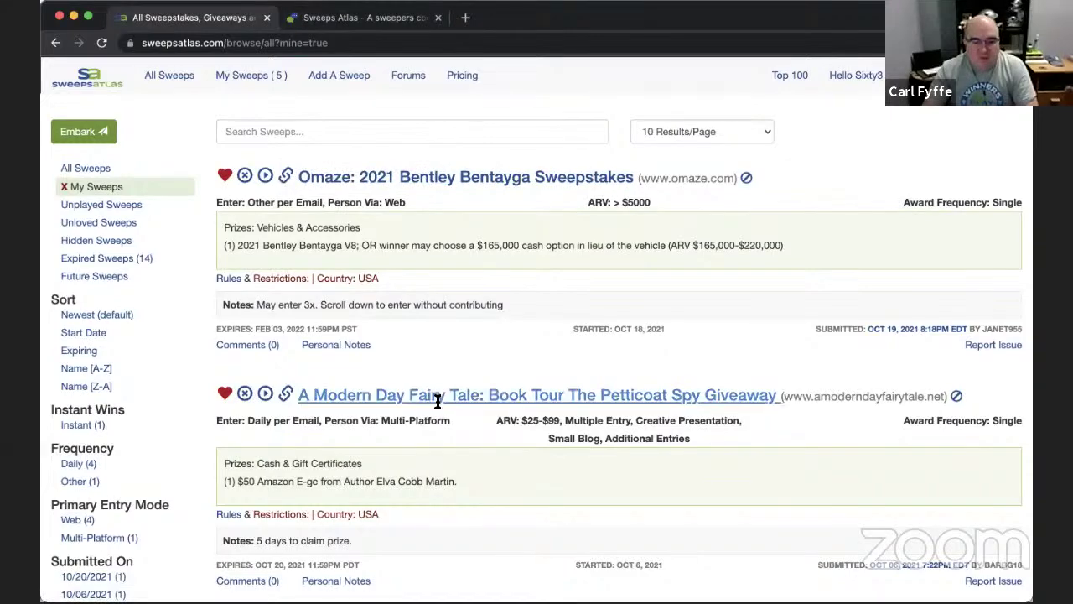
scroll(419, 469, down, 5)
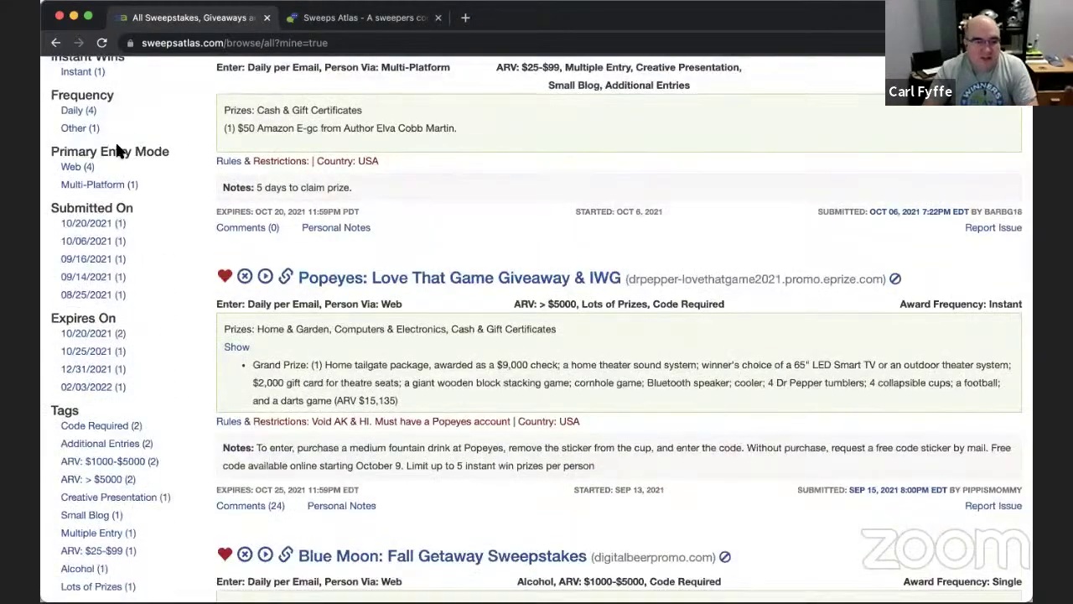
scroll(123, 390, up, 2)
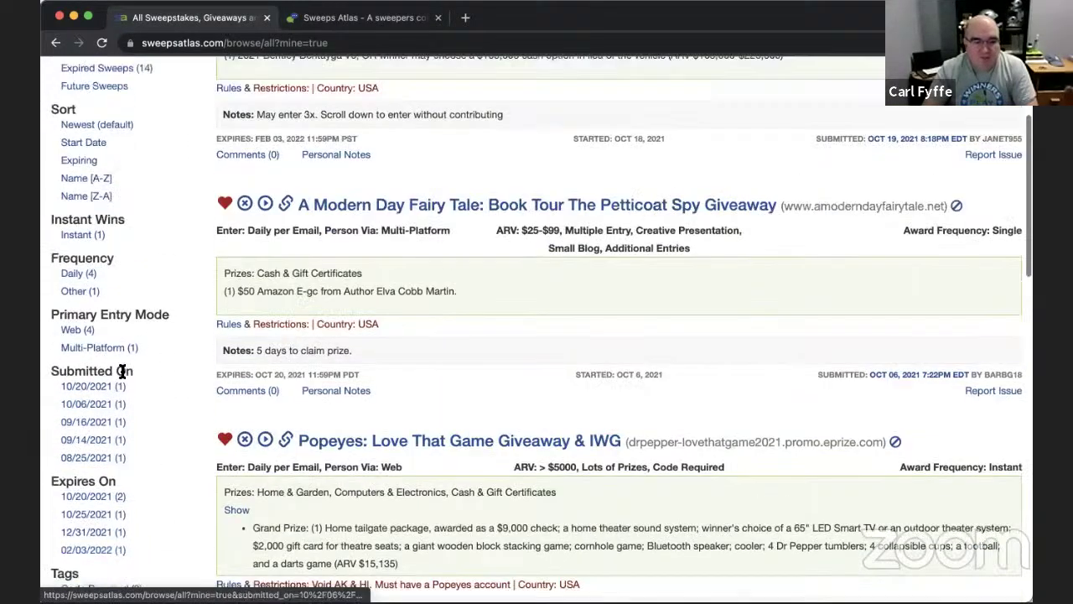
scroll(126, 368, up, 3)
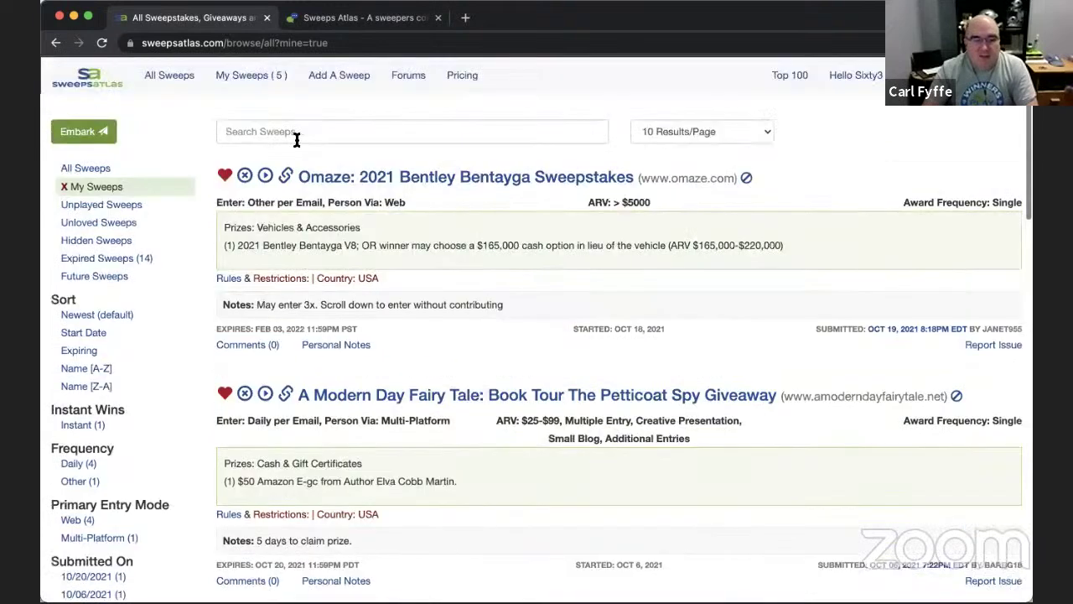
Set My Sweeps to Collections in the profile's search settings and open the sweep collections
click(848, 83)
click(311, 275)
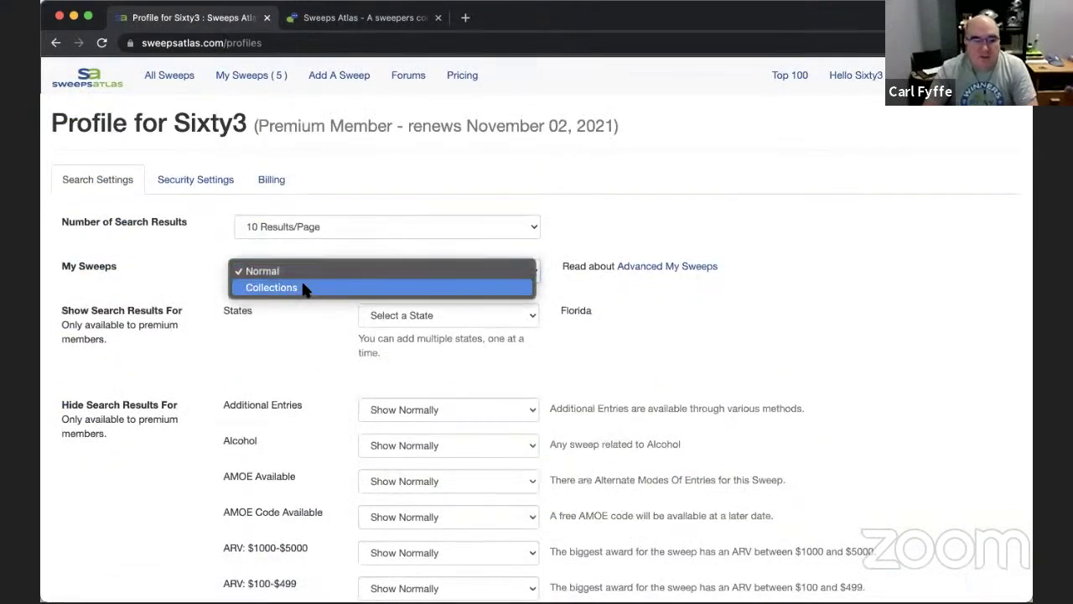
click(280, 288)
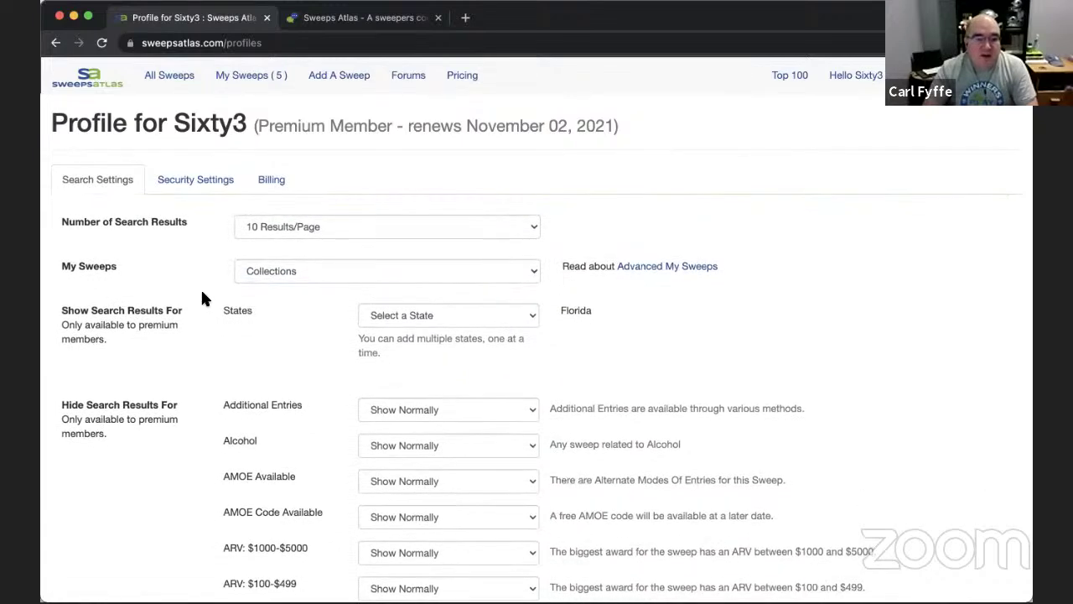
click(220, 82)
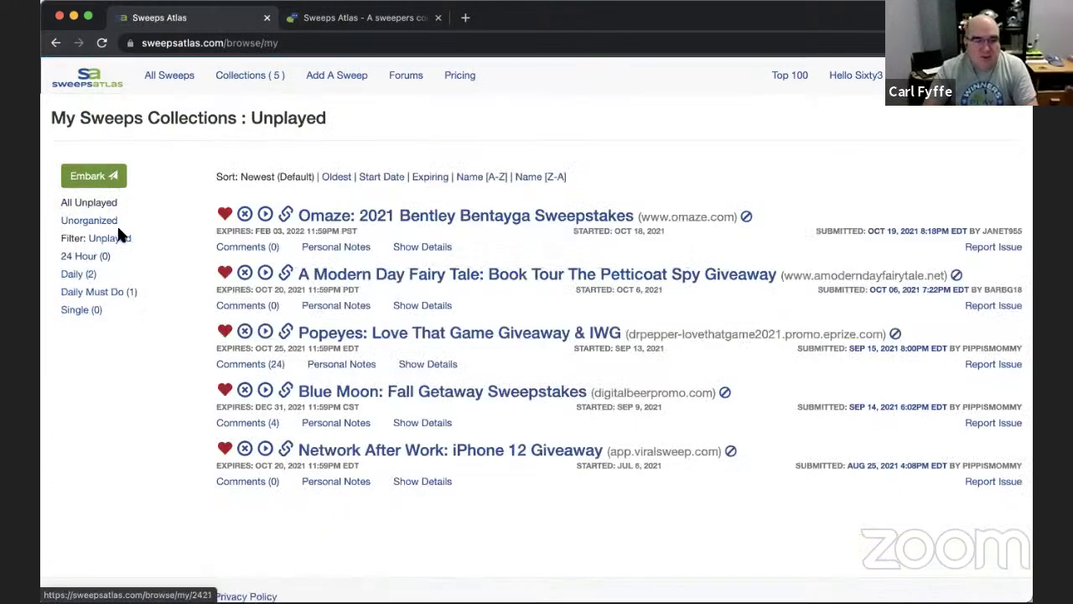
Open the all-sweeps listing and look through its frequency, entry mode, date and tag filters
click(192, 79)
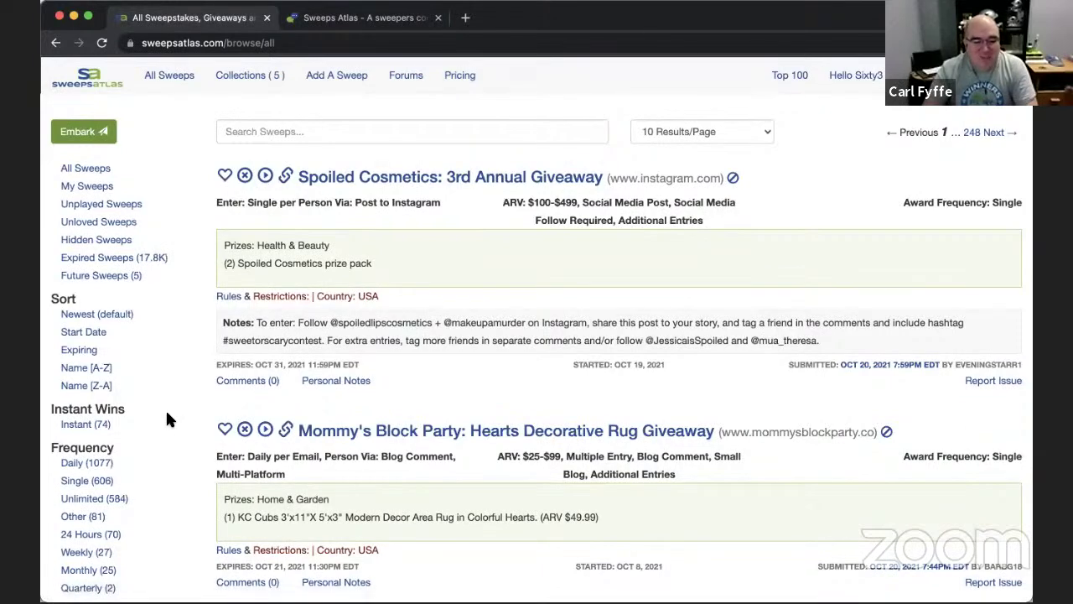
scroll(170, 411, down, 5)
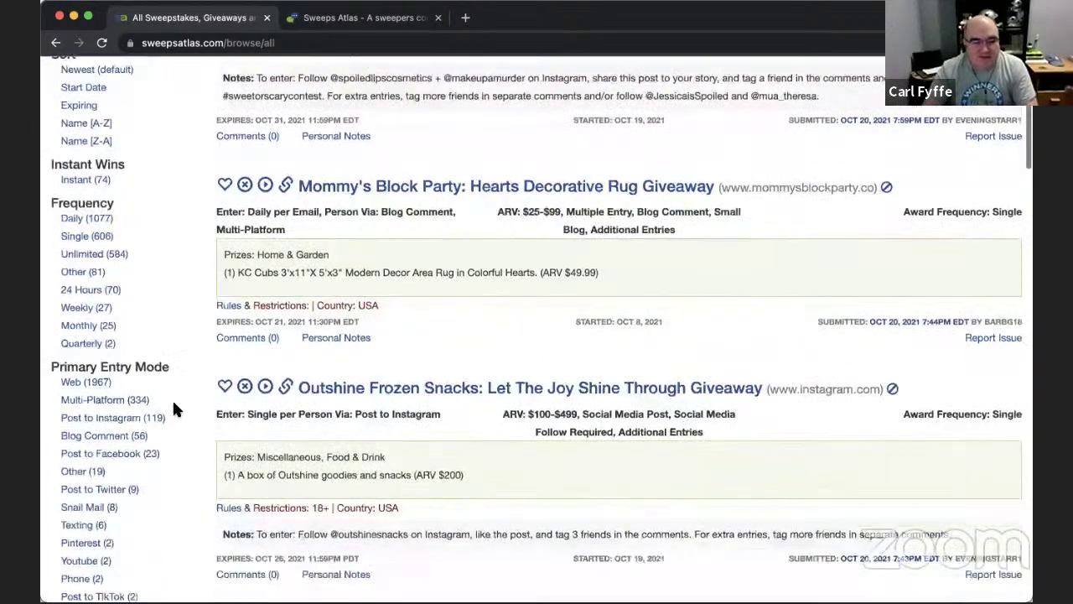
scroll(172, 403, down, 4)
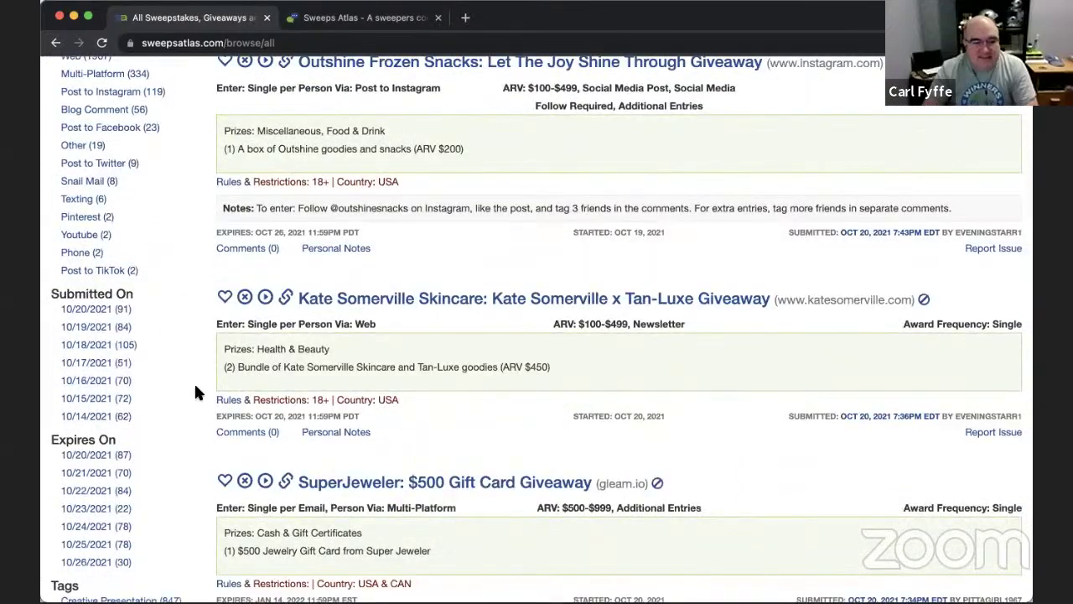
scroll(191, 378, down, 7)
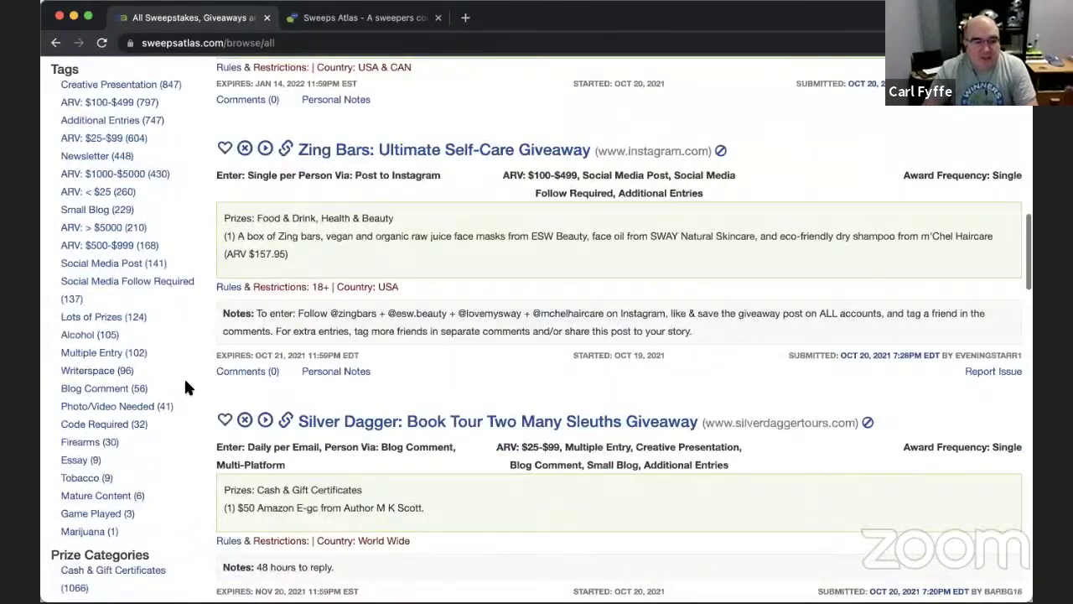
scroll(186, 382, up, 11)
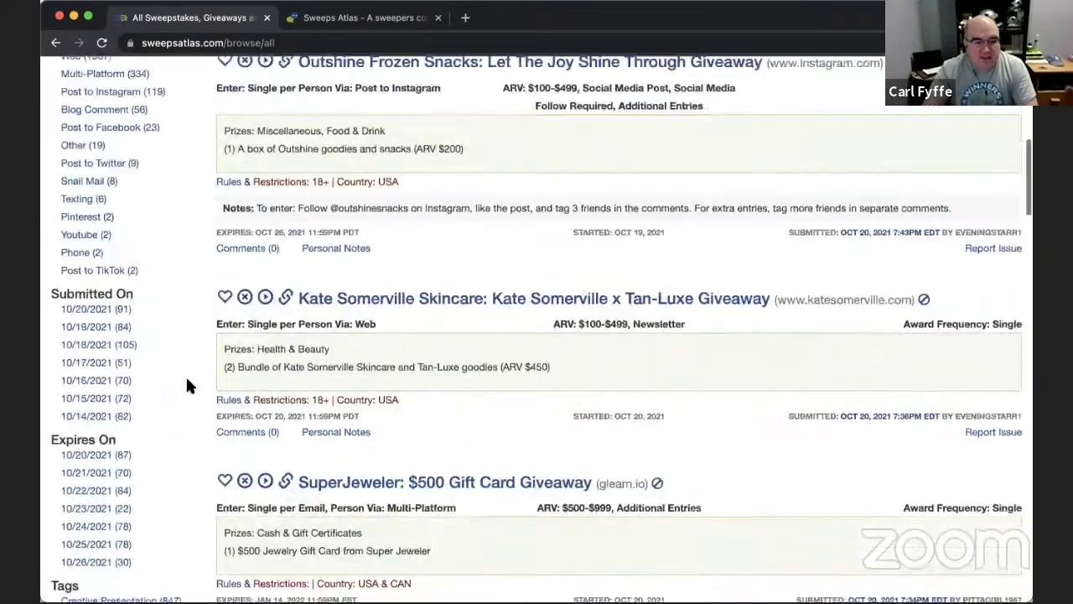
scroll(186, 384, up, 4)
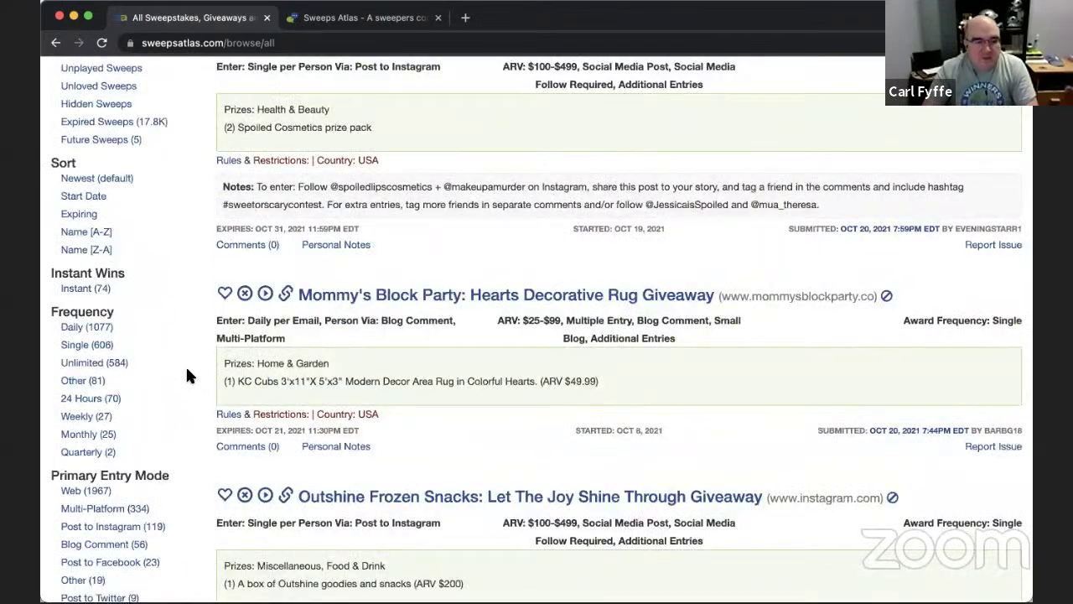
Filter all sweeps to instant wins with a daily entry frequency
click(86, 290)
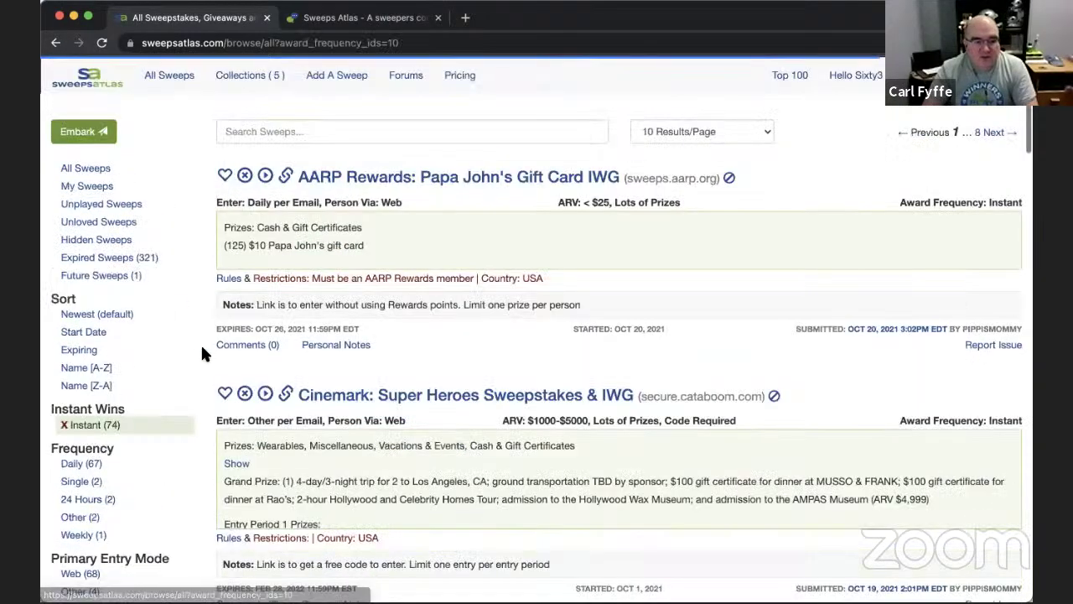
scroll(118, 405, down, 2)
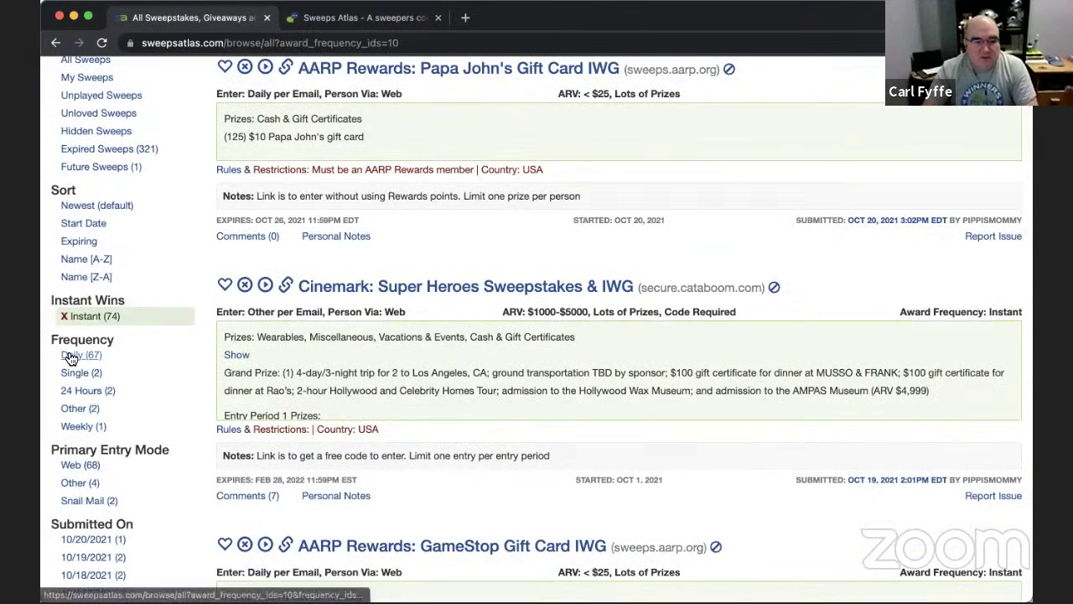
click(81, 355)
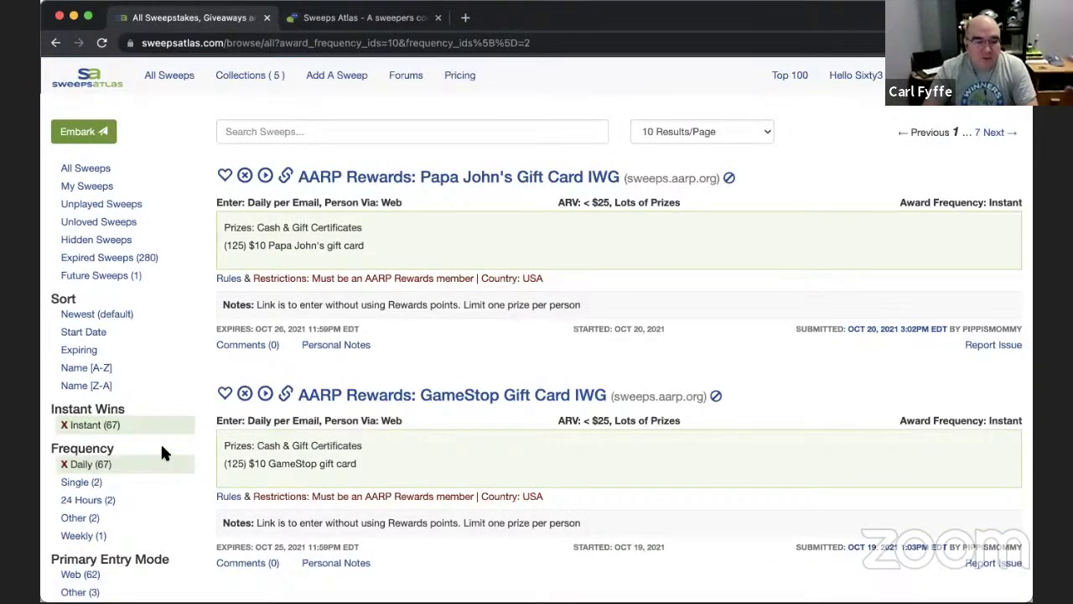
Narrow the daily instant-win sweeps by the ARV: $1000-$5000 tag
scroll(129, 415, down, 3)
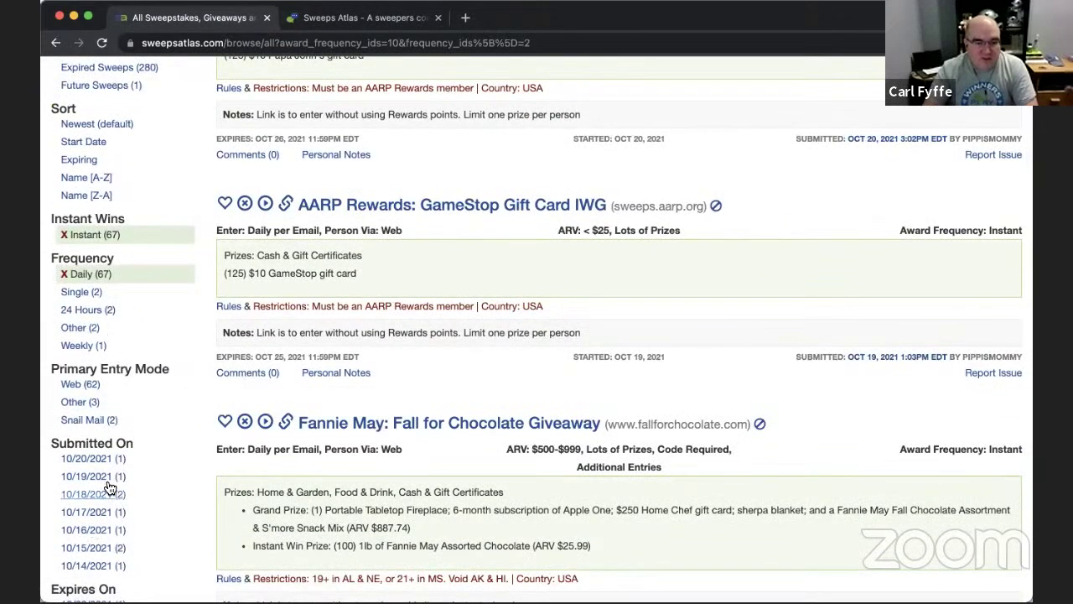
scroll(167, 503, down, 5)
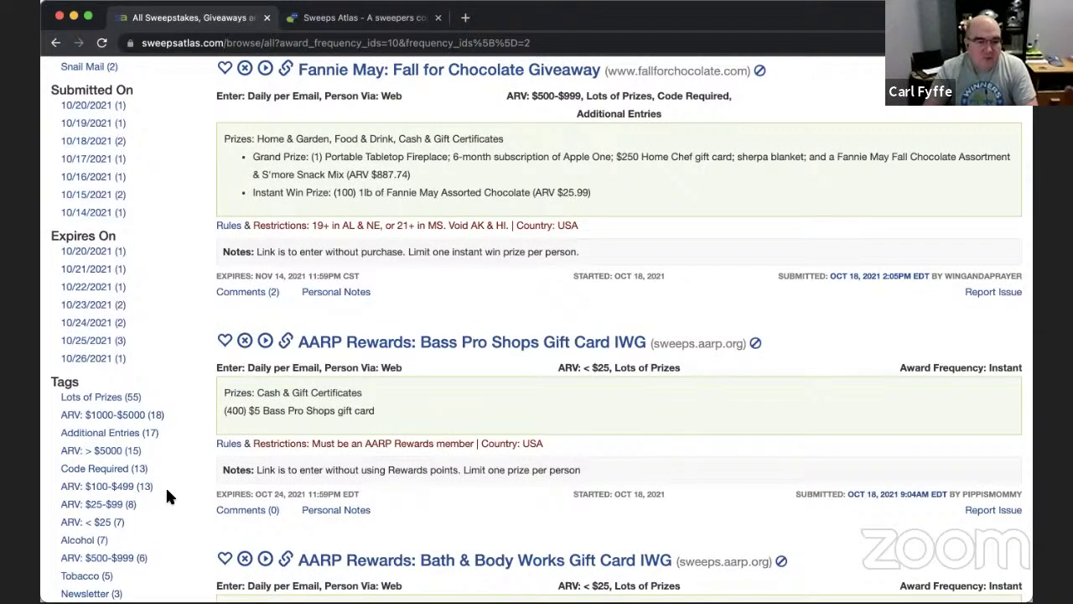
click(145, 415)
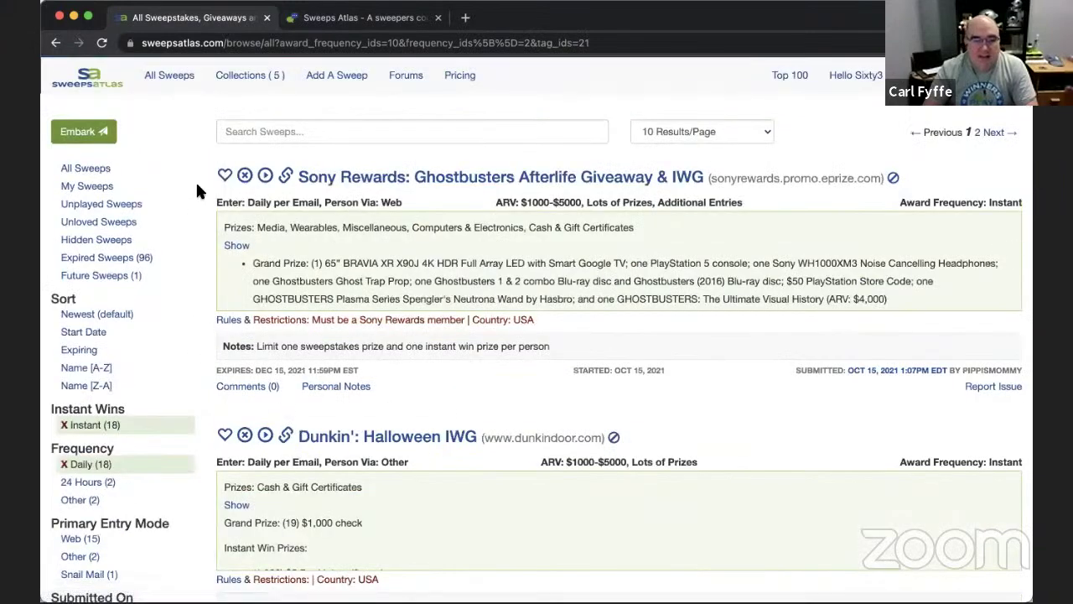
Review the applied filters and the remaining tags and prize categories for the filtered sweeps
scroll(180, 335, down, 5)
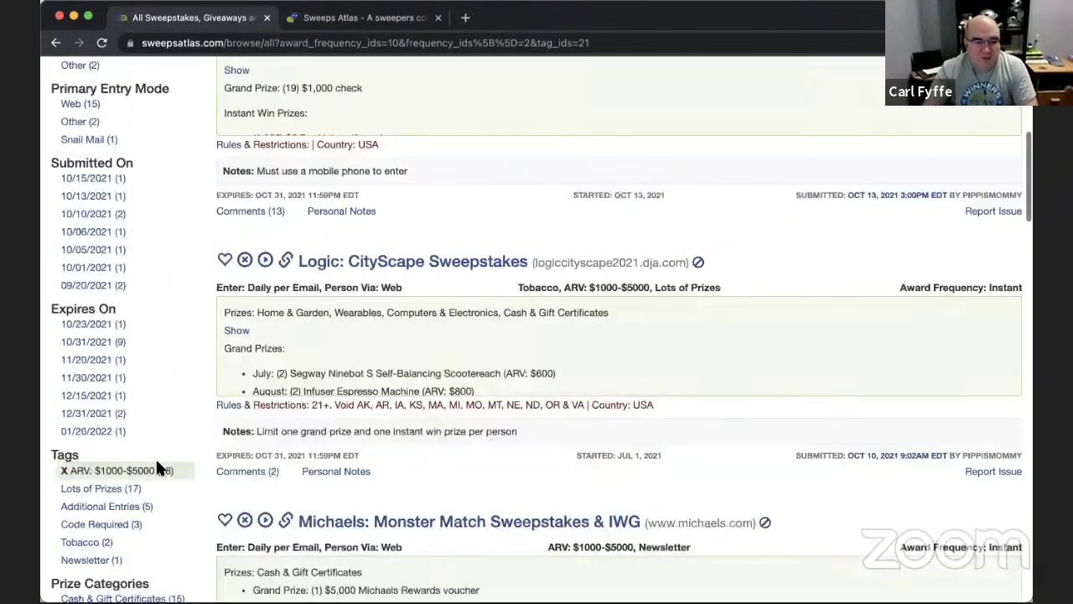
scroll(175, 526, down, 1)
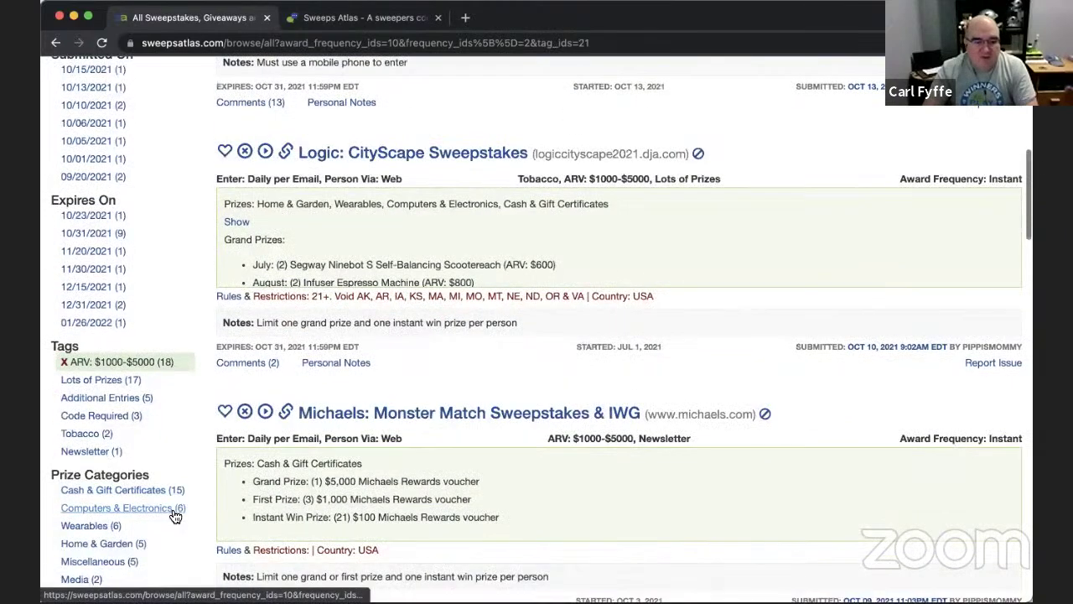
scroll(180, 351, up, 1)
scroll(180, 341, up, 6)
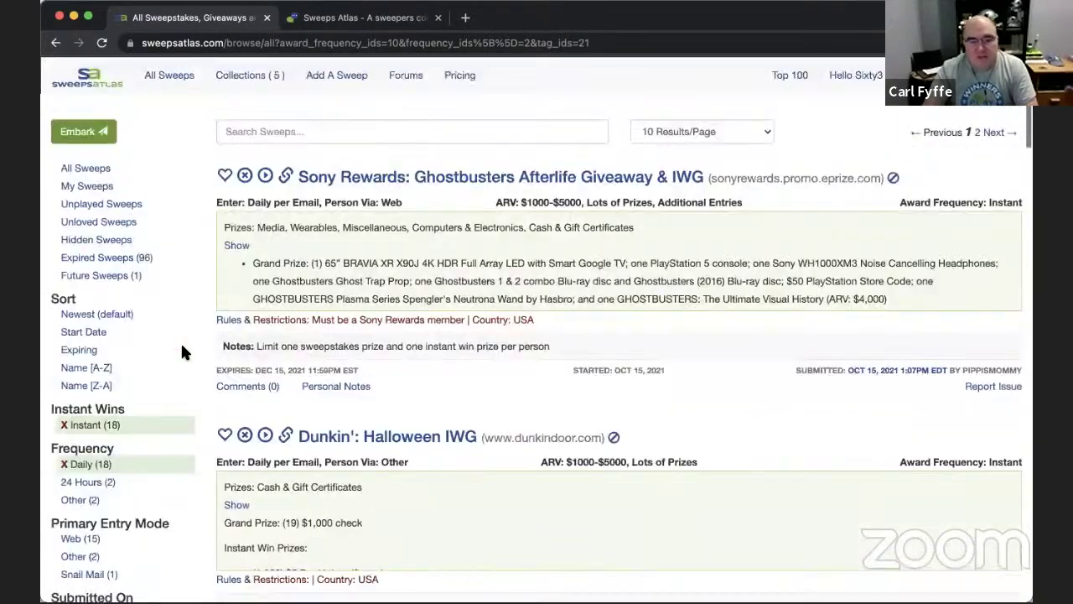
Examine the grand prize and instant win prizes of the Dunkin': Halloween IWG entry in the filtered results
scroll(190, 321, down, 2)
scroll(190, 321, down, 1)
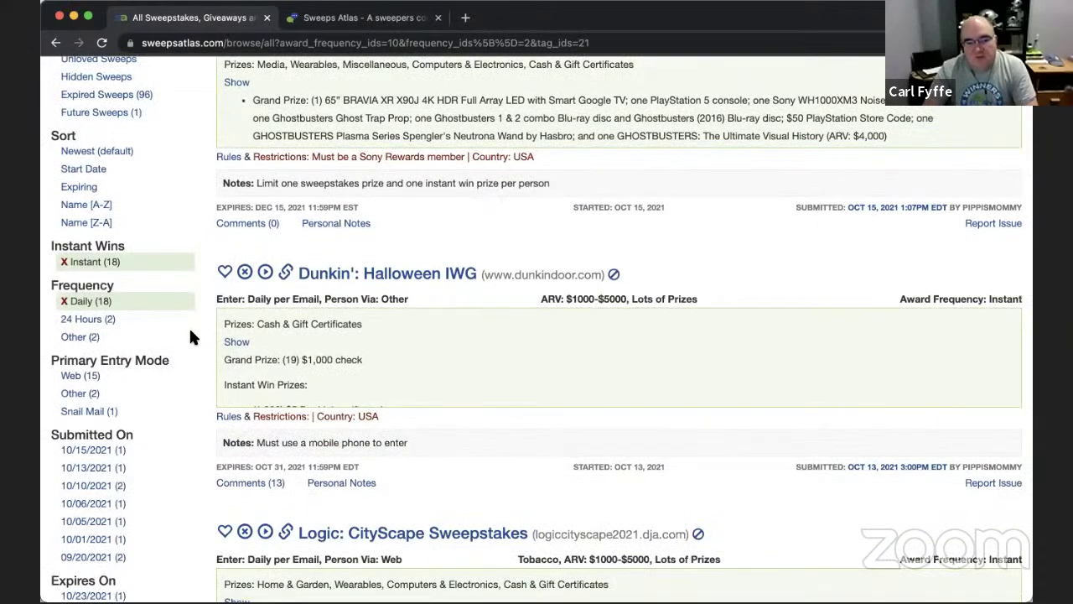
scroll(188, 328, down, 1)
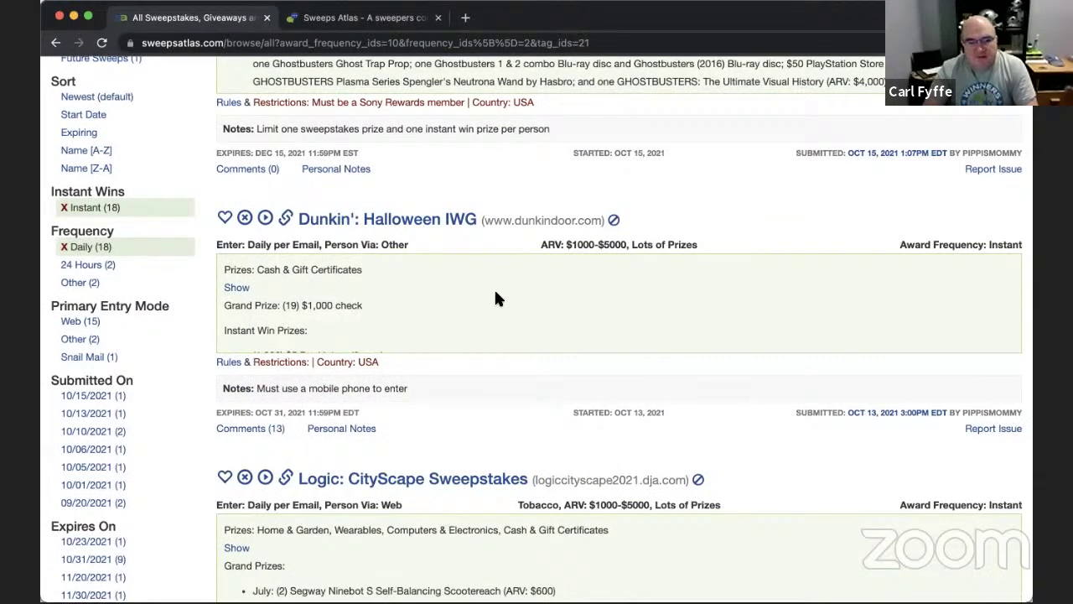
scroll(408, 285, down, 1)
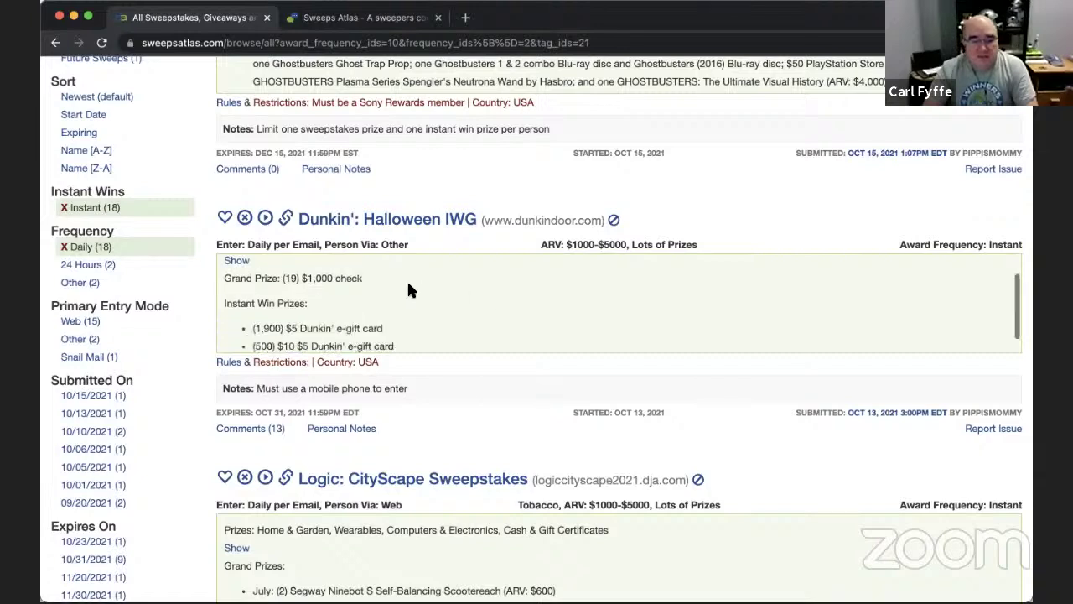
drag(388, 281, 241, 279)
click(342, 282)
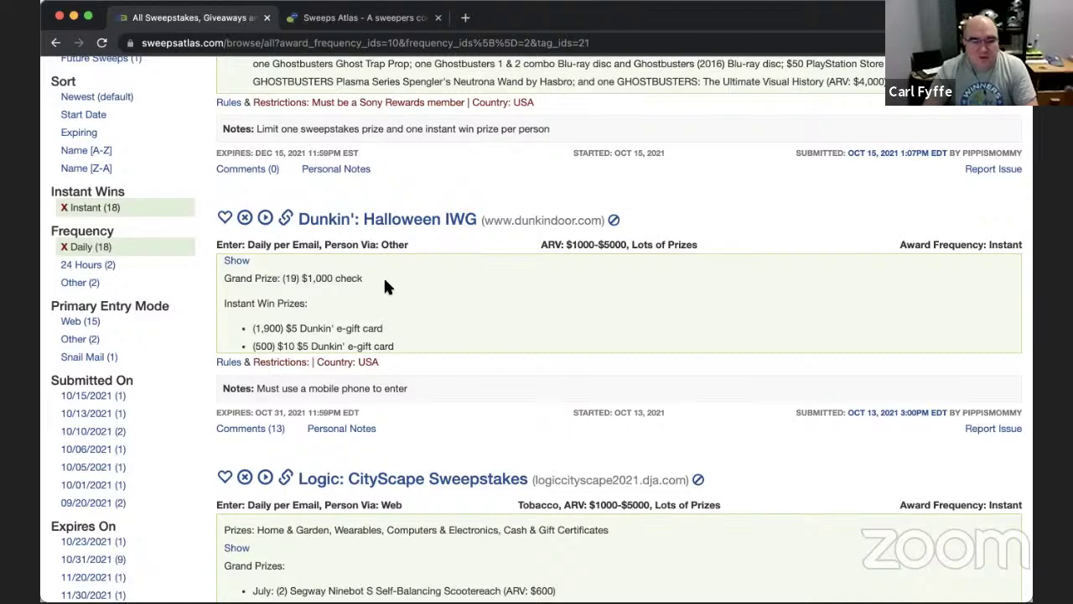
scroll(385, 282, down, 1)
scroll(382, 312, down, 1)
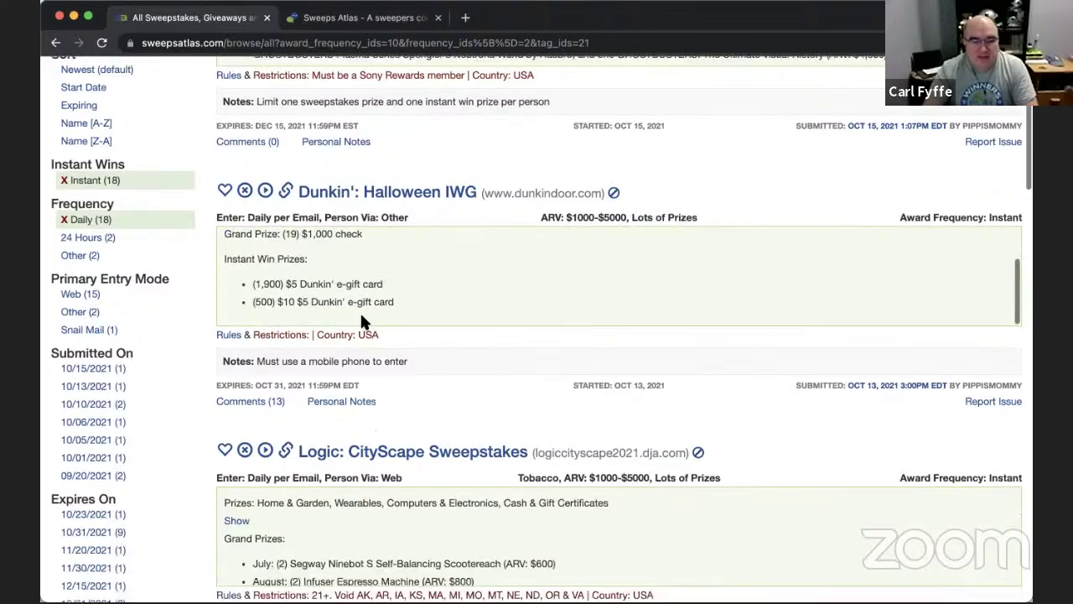
scroll(179, 394, down, 5)
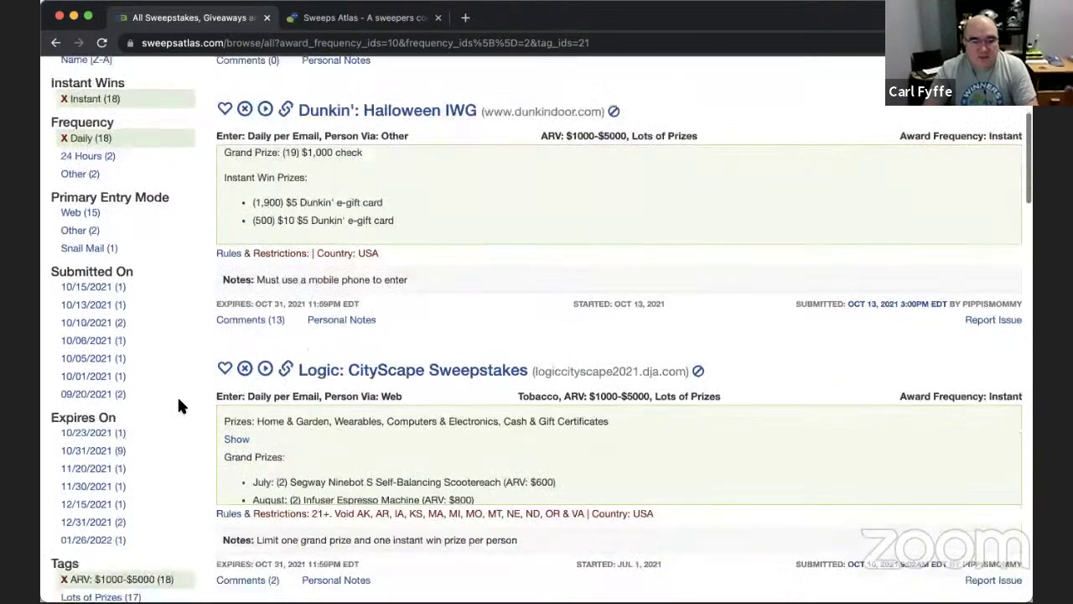
Examine the prizes and restrictions of the remaining filtered sweeps, from Logic: CityScape Sweepstakes to Dutch Bros Coffee, along with the remaining filter categories
scroll(181, 394, down, 1)
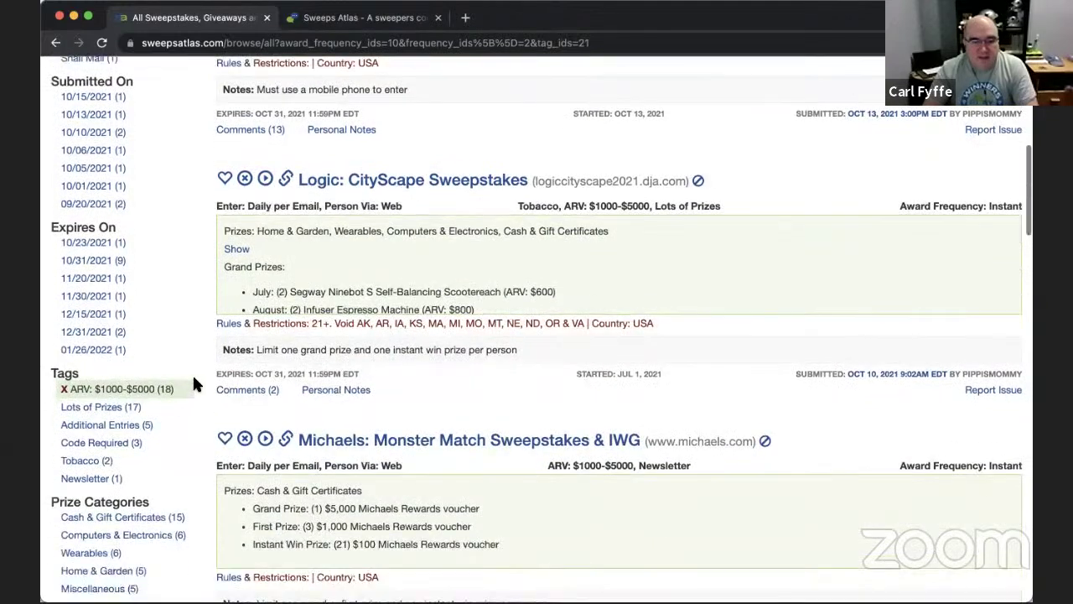
scroll(360, 272, down, 1)
scroll(358, 277, down, 1)
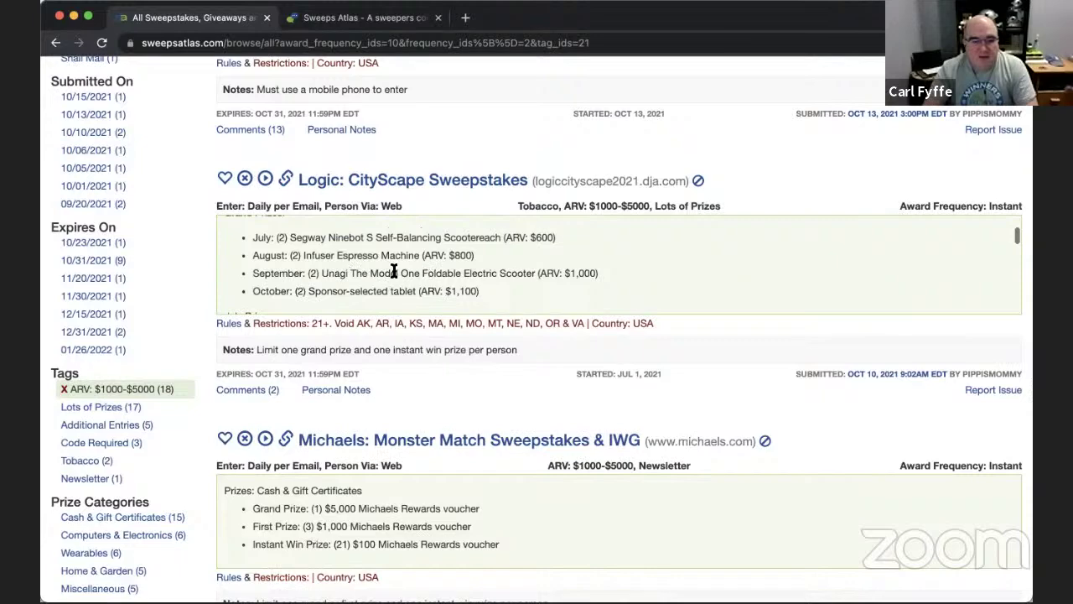
scroll(187, 383, down, 5)
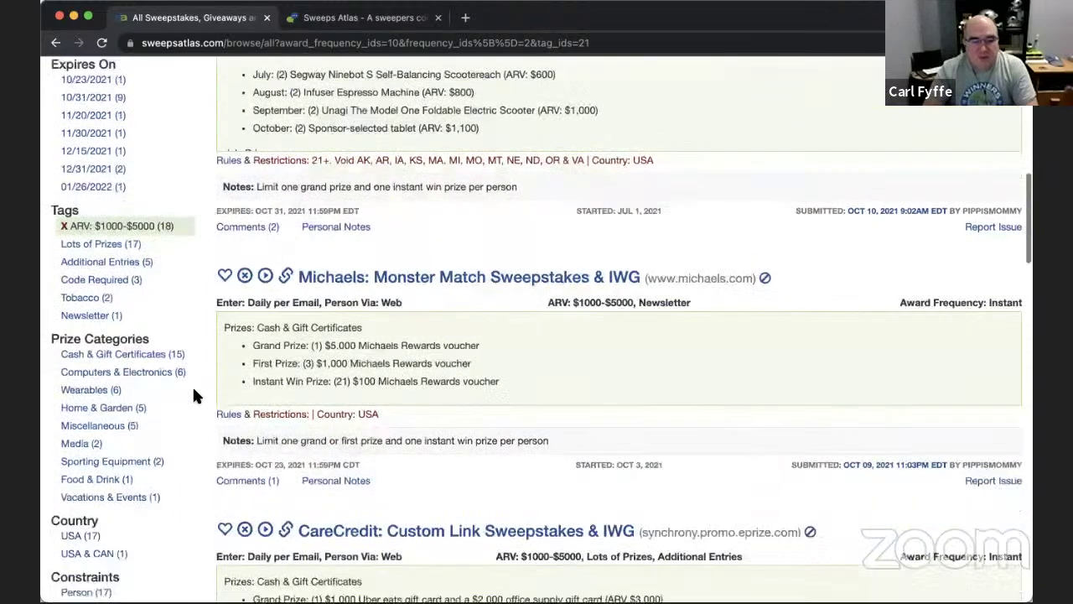
scroll(207, 394, down, 2)
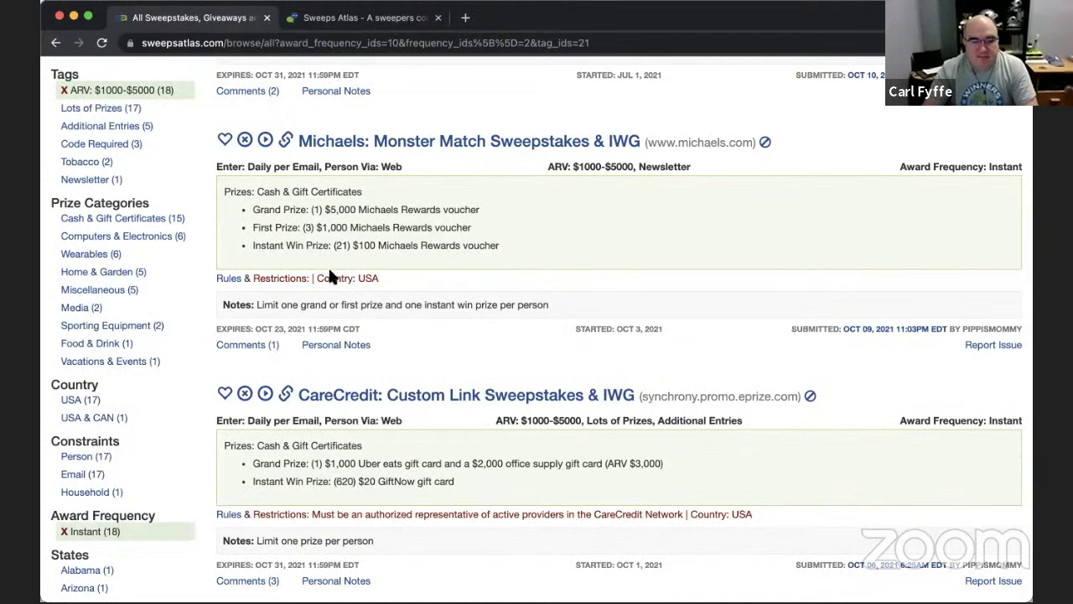
scroll(182, 363, down, 10)
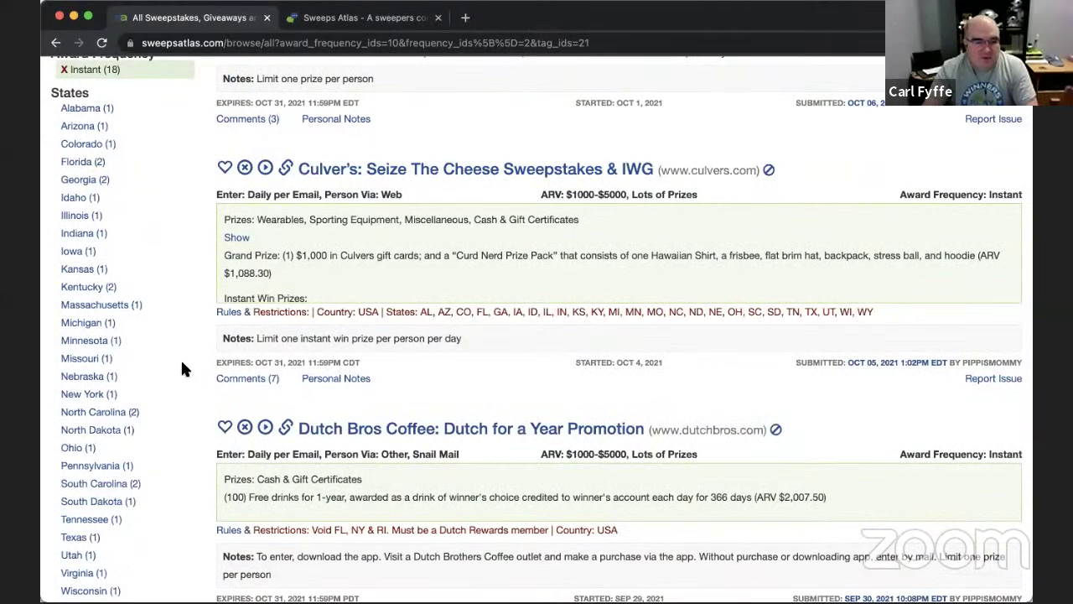
scroll(183, 369, up, 10)
scroll(183, 369, up, 14)
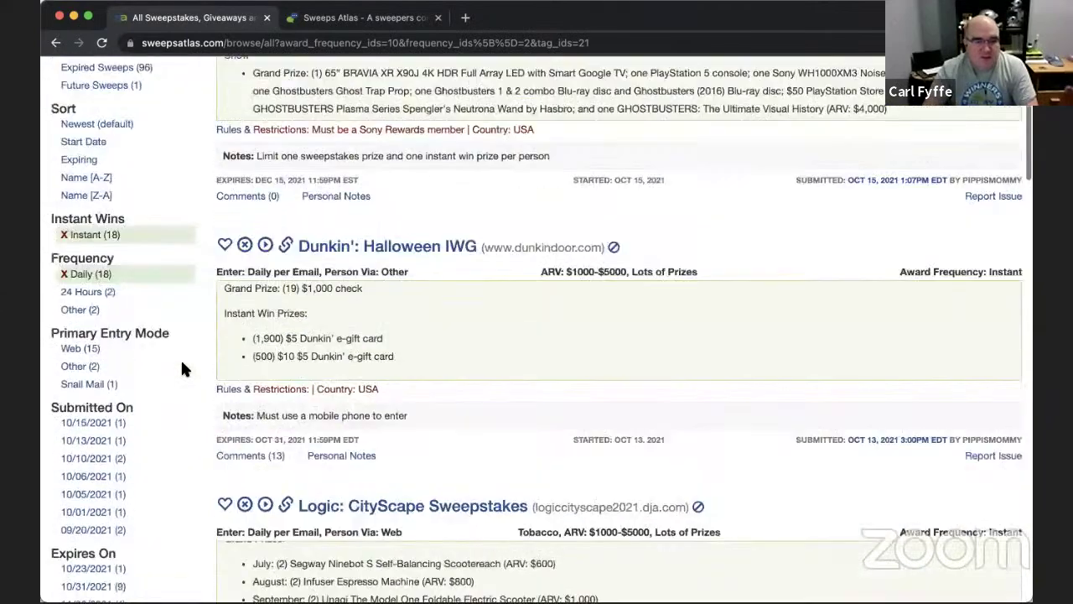
Clear the combined filters, view the expired sweeps, and return to the full sweeps listing
click(84, 169)
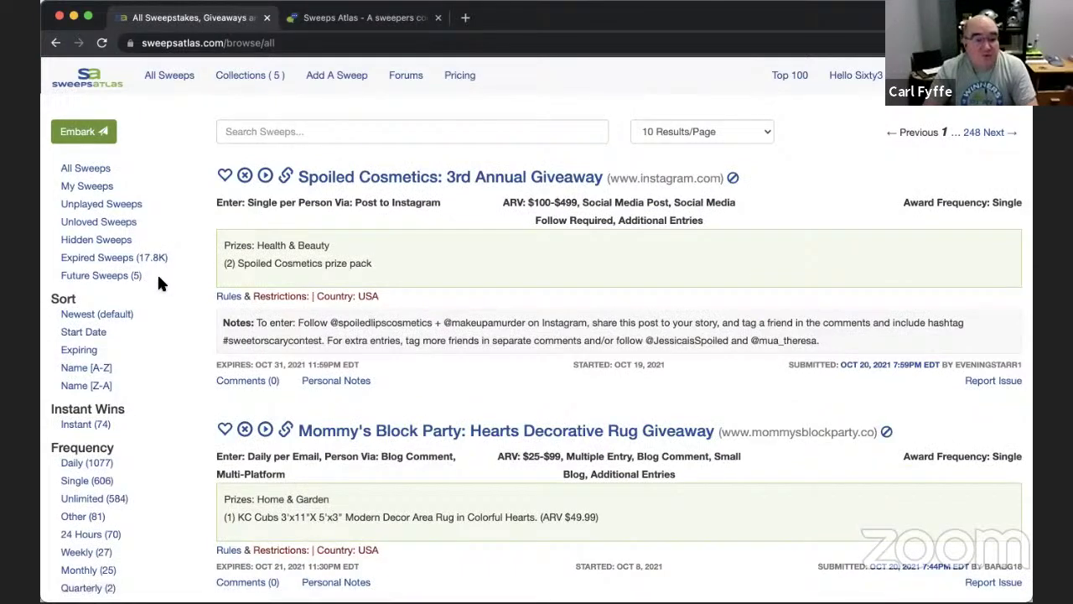
click(109, 265)
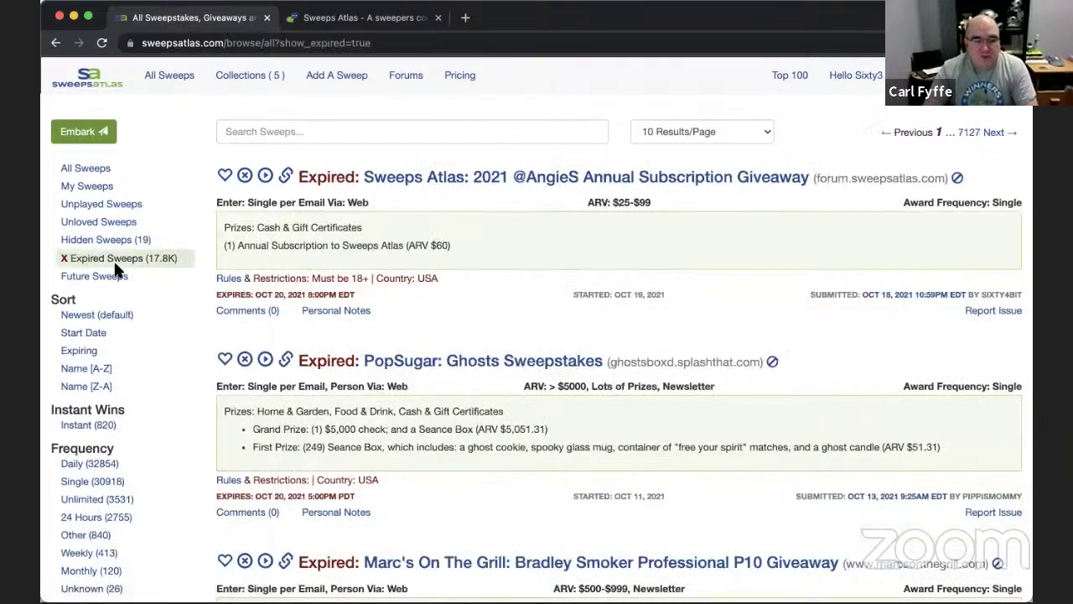
click(73, 262)
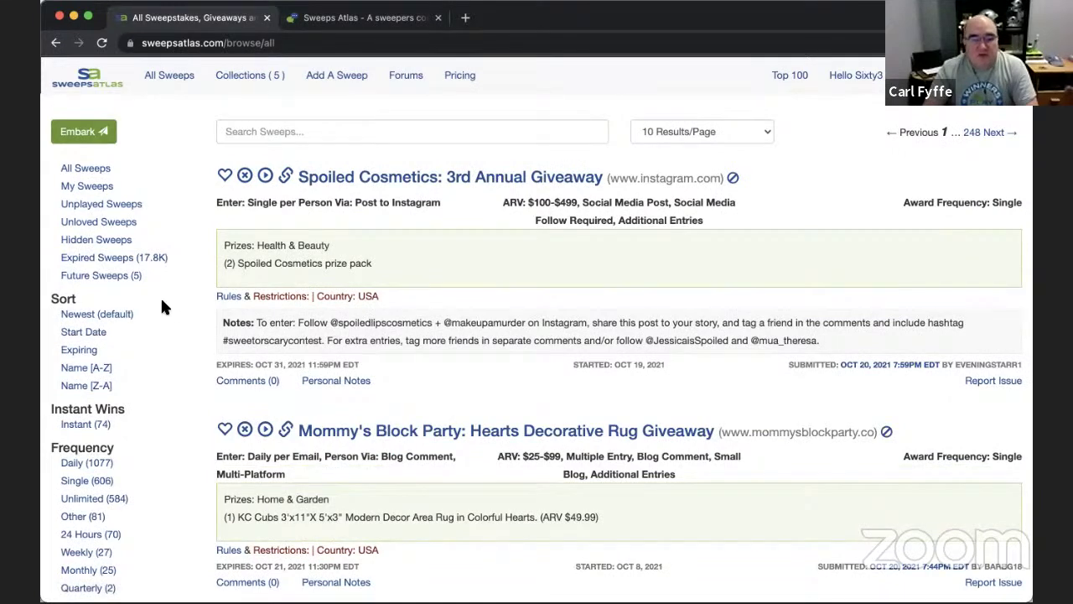
Hide the Spoiled Cosmetics, Mommy's Block Party rug and Outshine Frozen Snacks giveaways from the listing
click(244, 176)
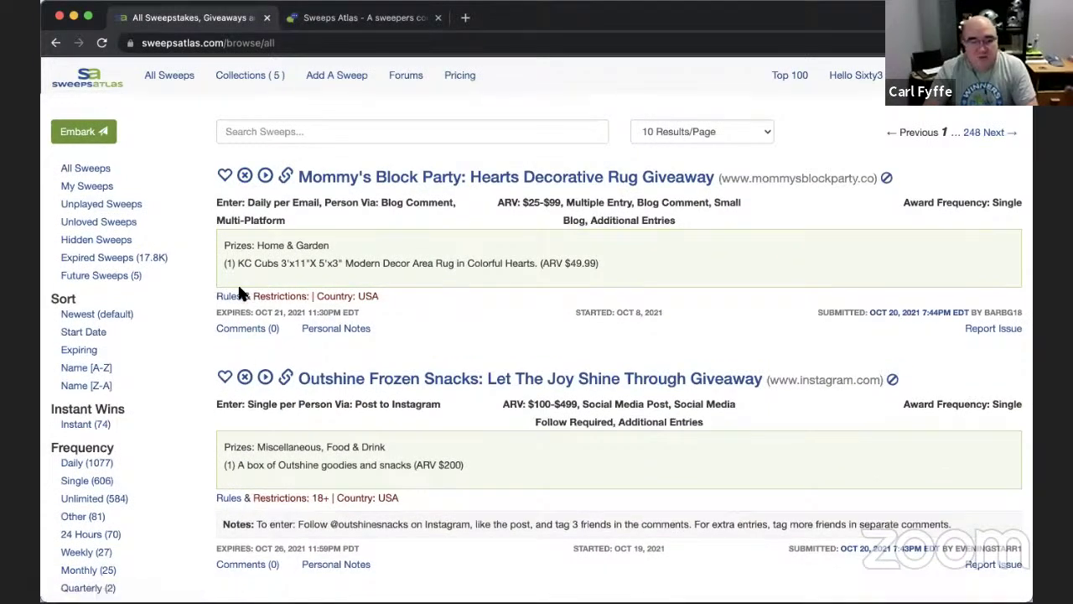
click(246, 178)
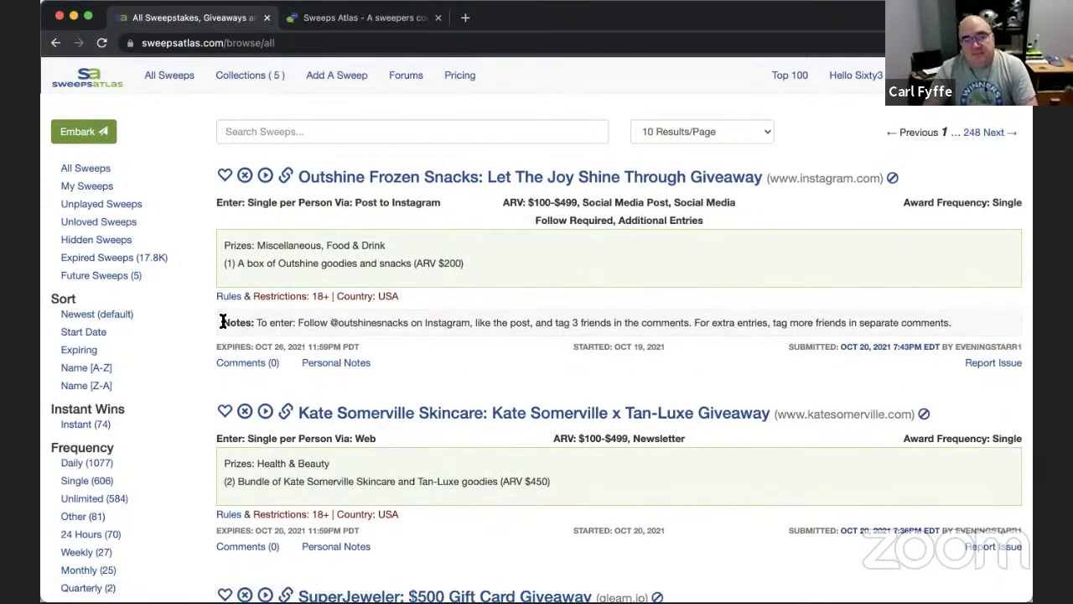
click(244, 179)
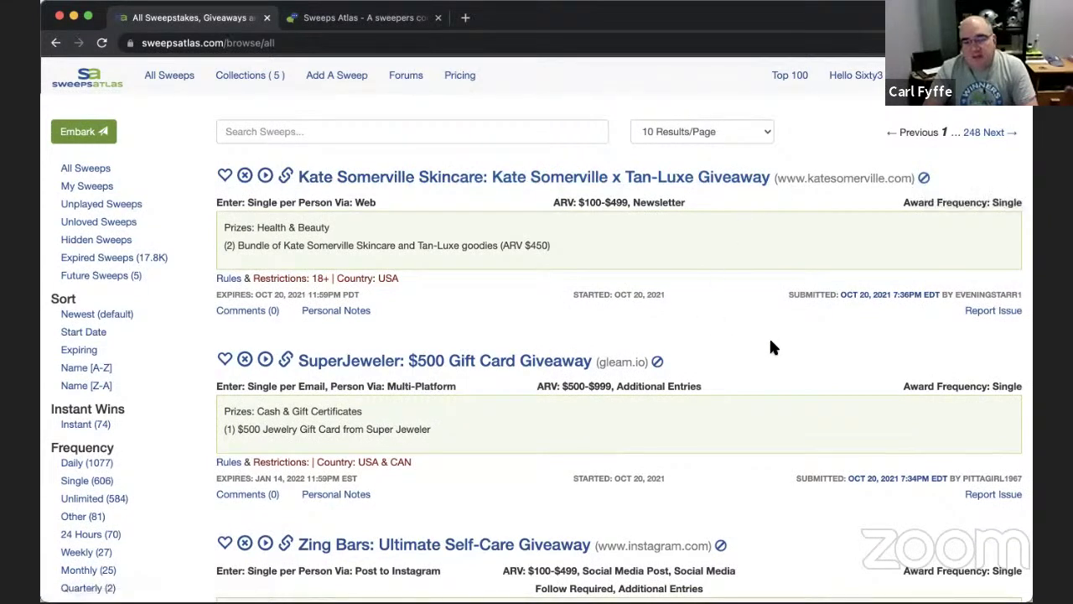
scroll(771, 344, down, 3)
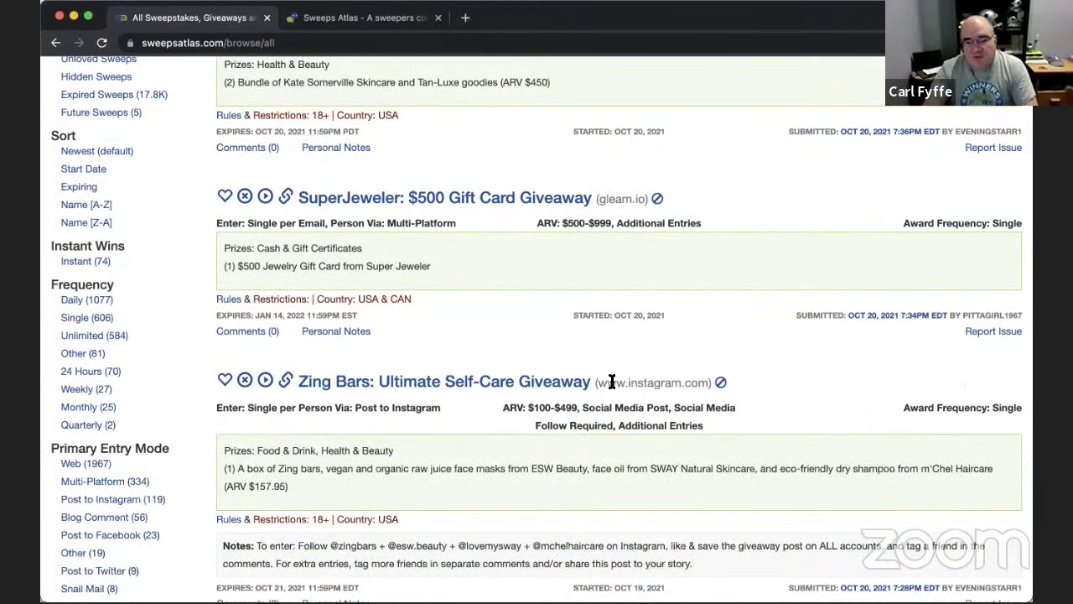
drag(613, 382, 688, 375)
click(687, 375)
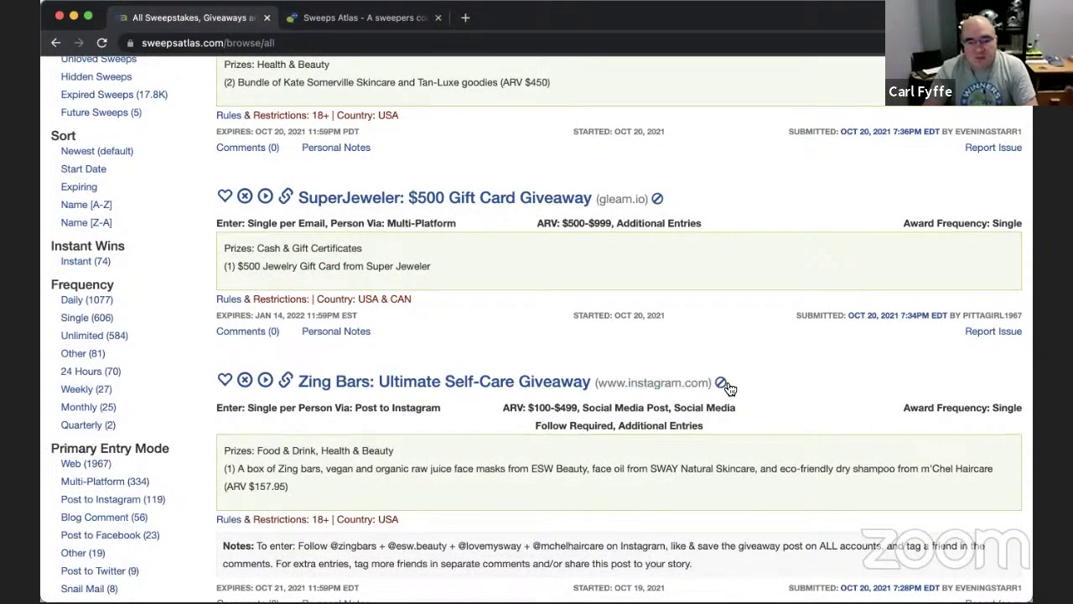
click(722, 384)
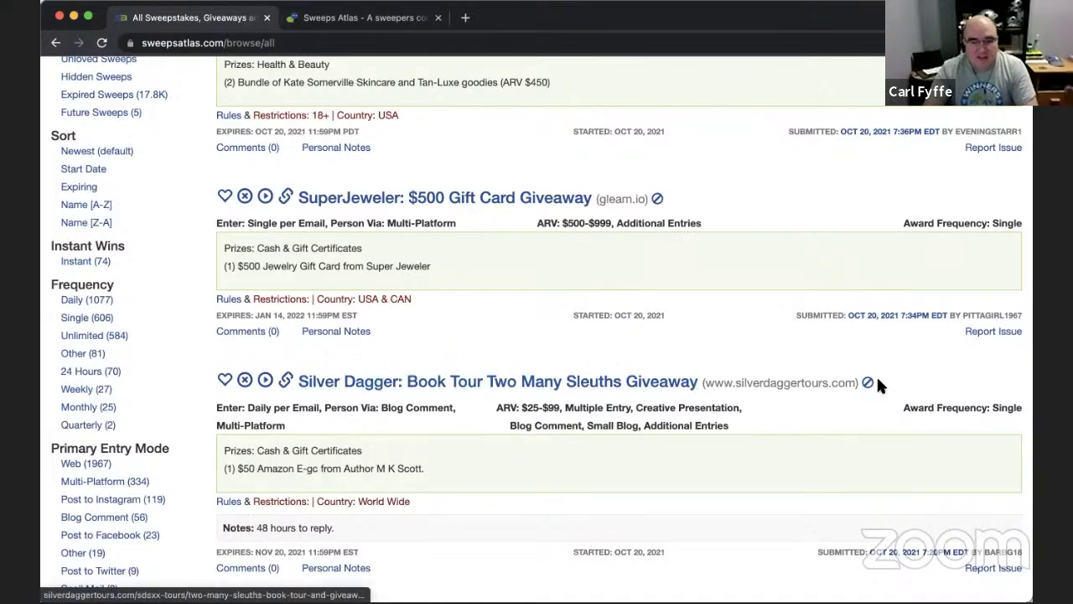
Unhide the Mommy's Block Party rug giveaway in the hidden sweeps and return to the all-sweeps listing
scroll(527, 379, up, 3)
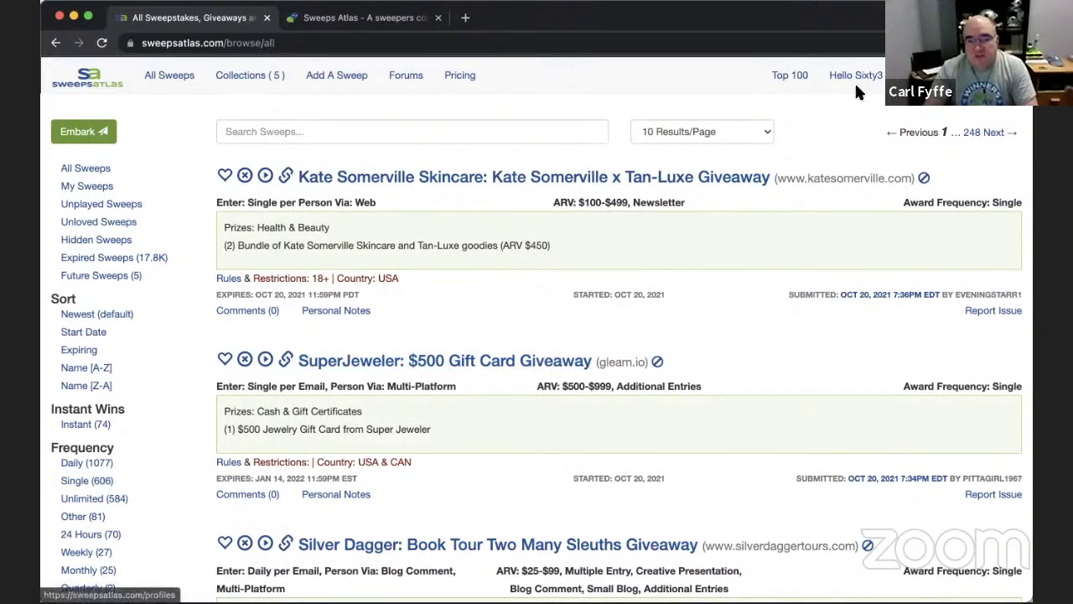
click(96, 241)
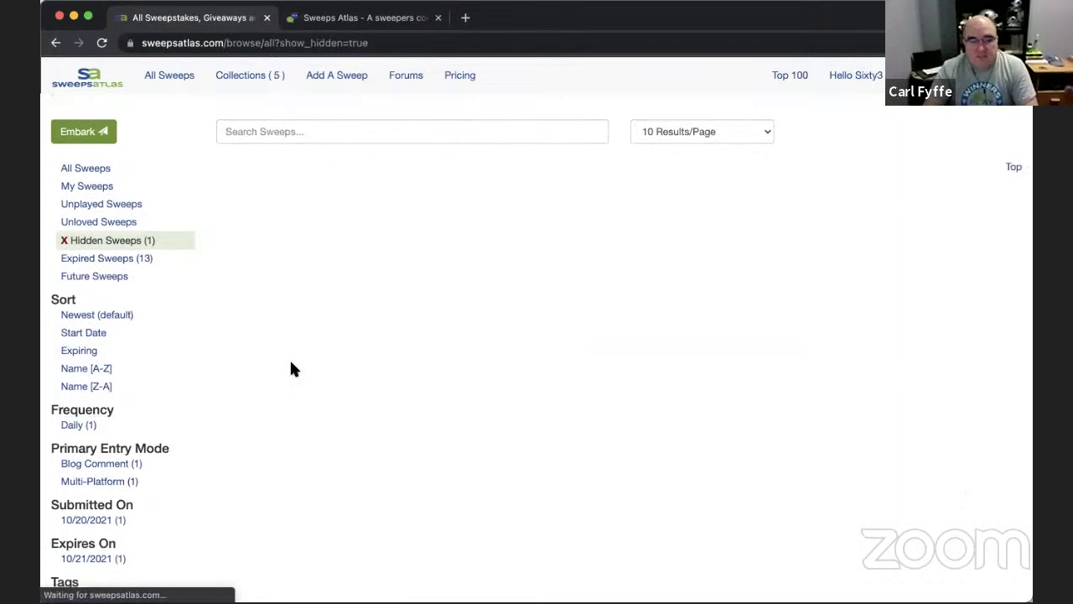
click(85, 169)
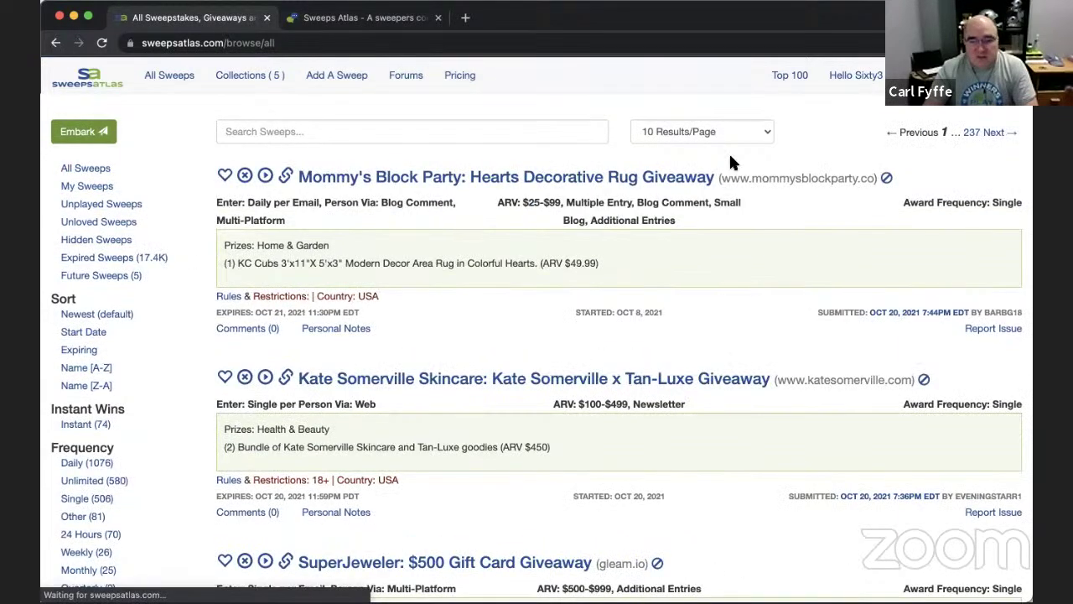
click(868, 80)
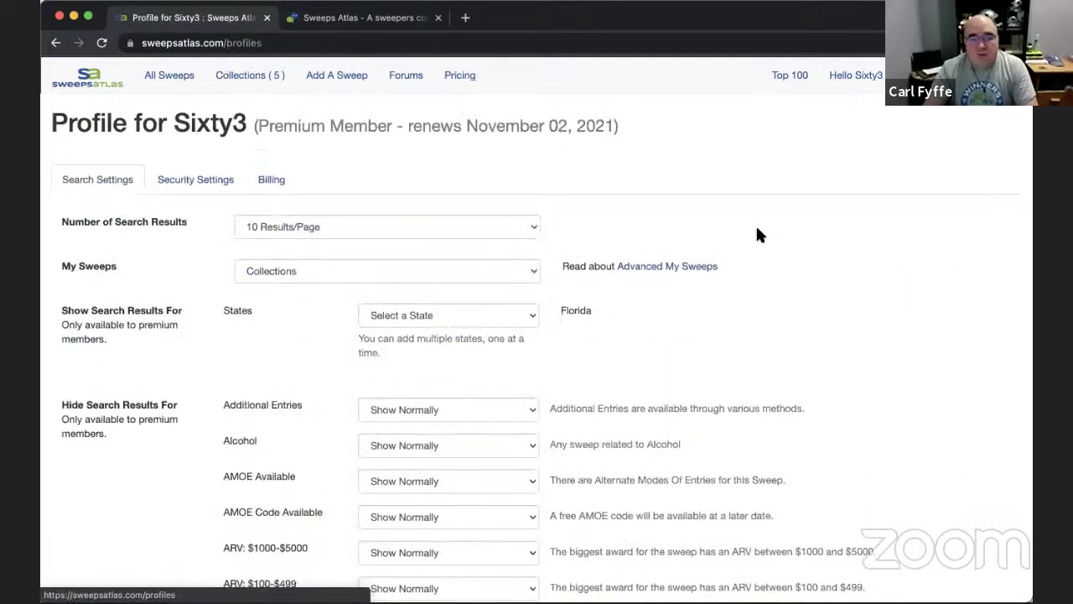
scroll(759, 294, down, 15)
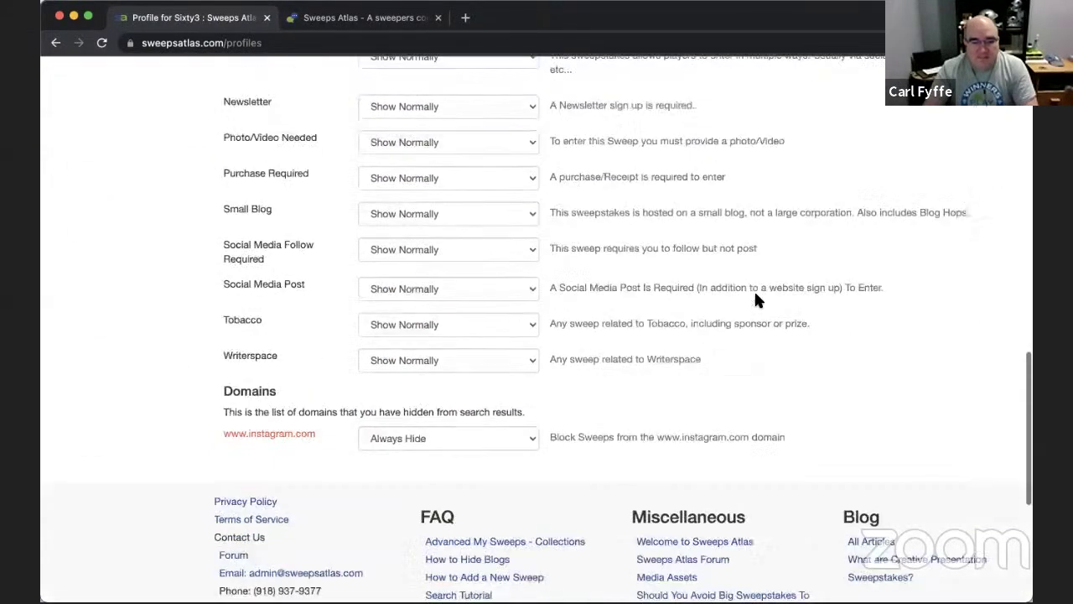
scroll(753, 289, down, 3)
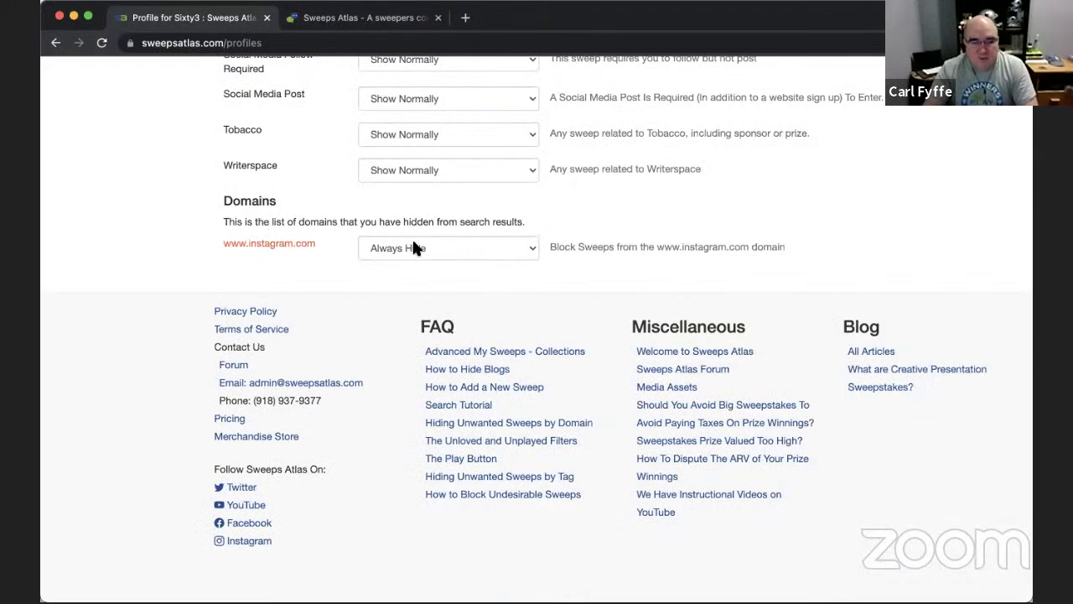
click(458, 245)
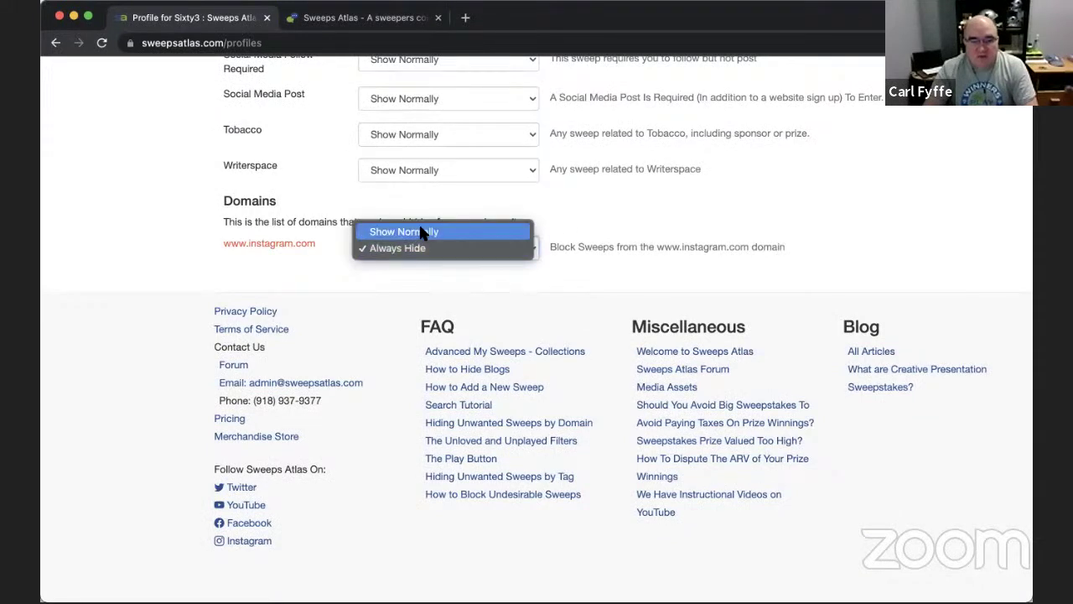
click(420, 228)
Set the Essay and Firearms categories to Always Hide in the profile's search settings
scroll(797, 270, up, 7)
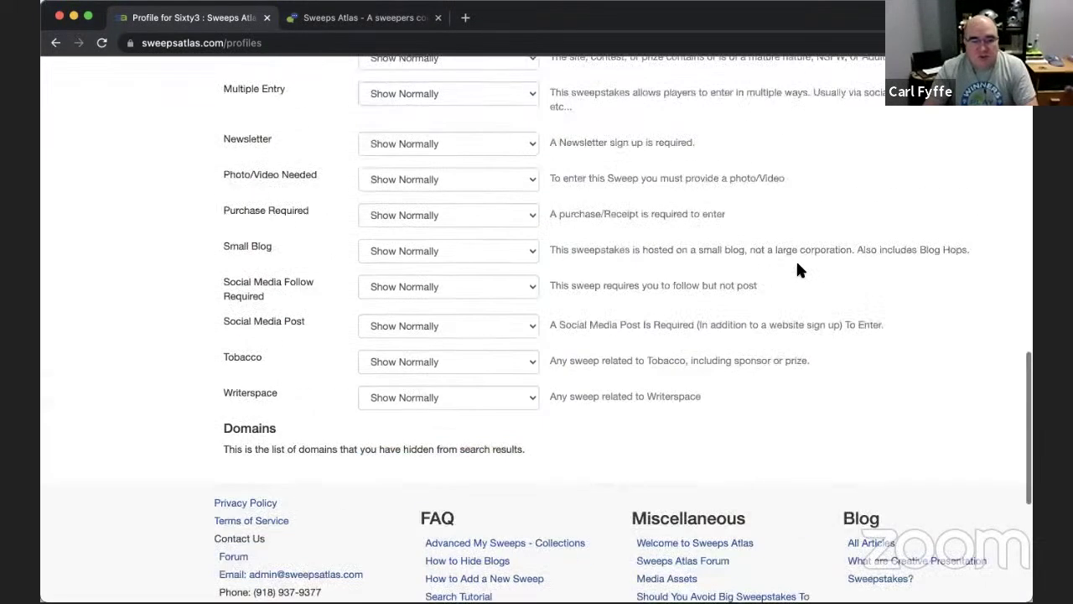
scroll(727, 289, up, 5)
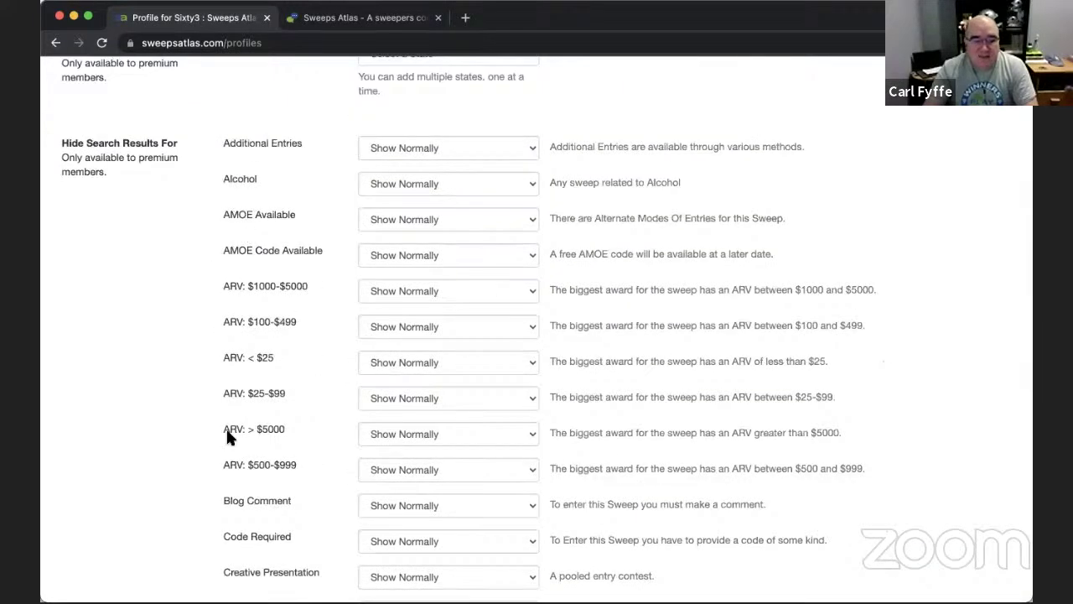
scroll(275, 335, down, 5)
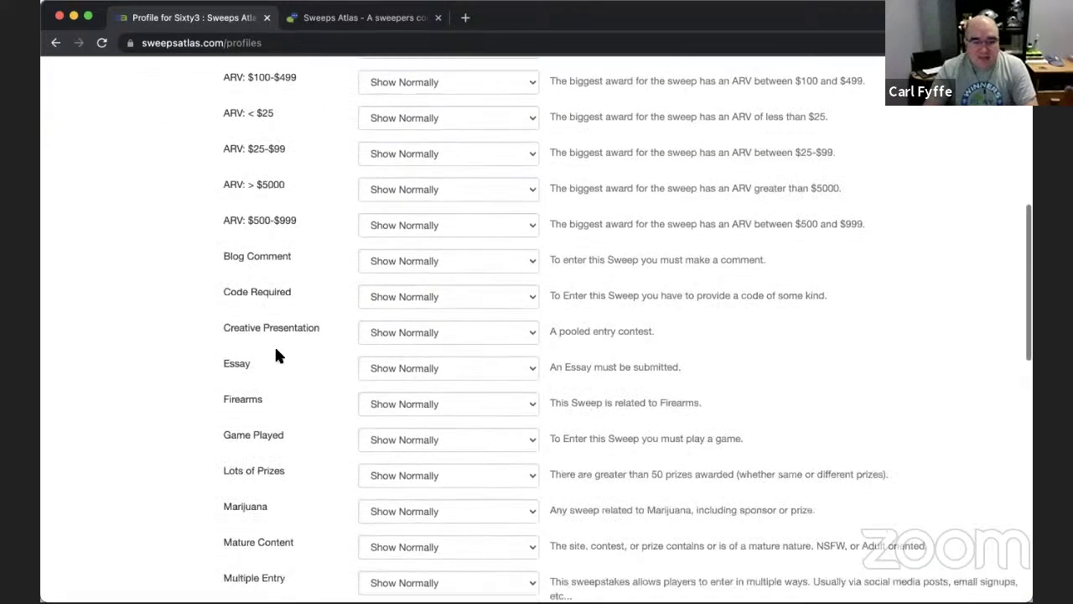
scroll(279, 357, down, 1)
scroll(281, 360, down, 1)
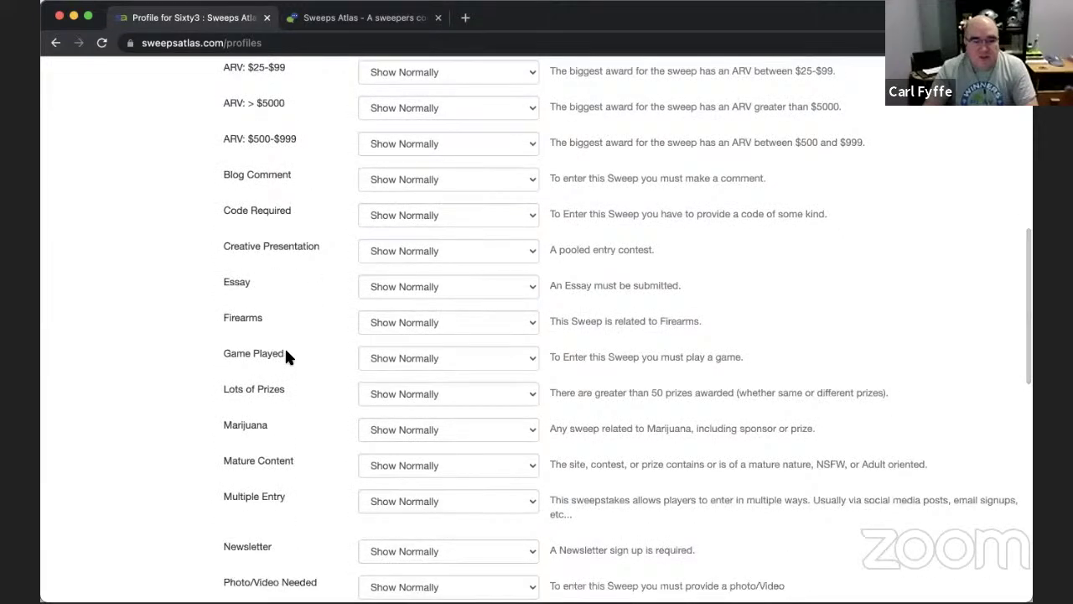
click(407, 289)
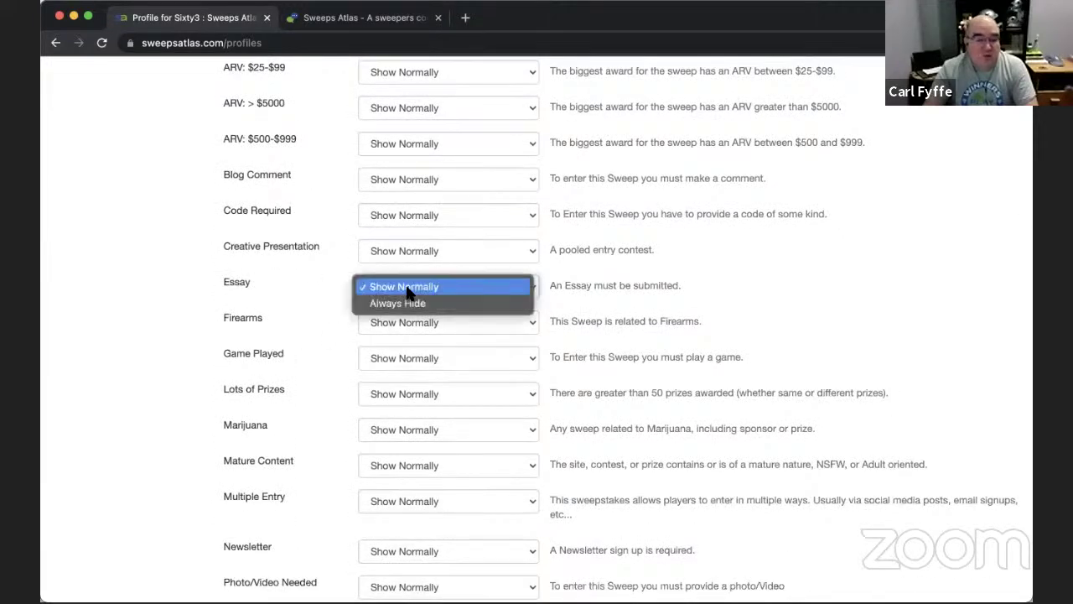
click(412, 304)
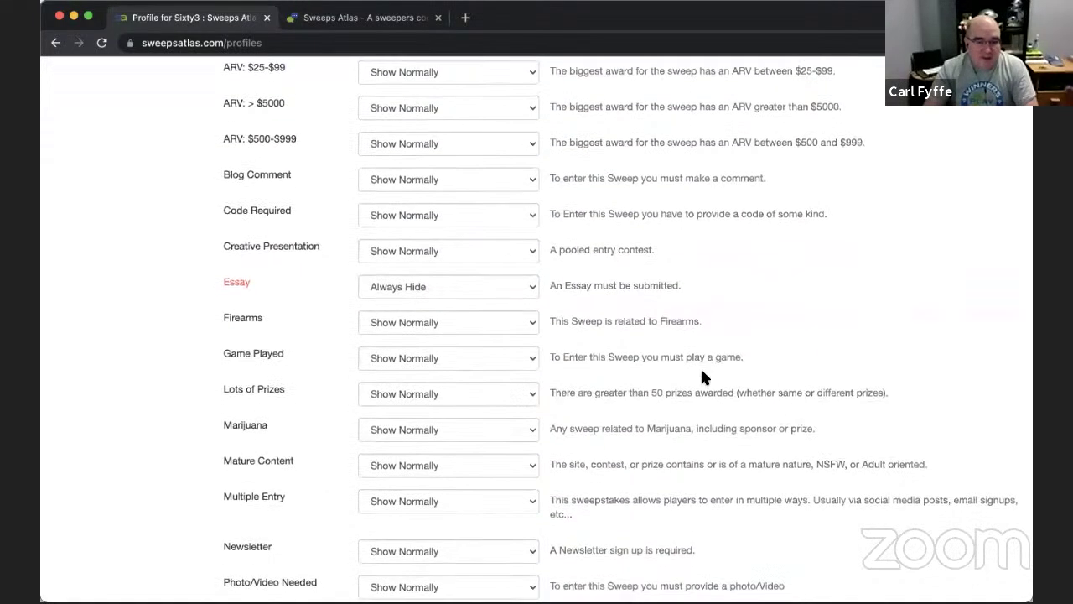
click(462, 322)
click(445, 339)
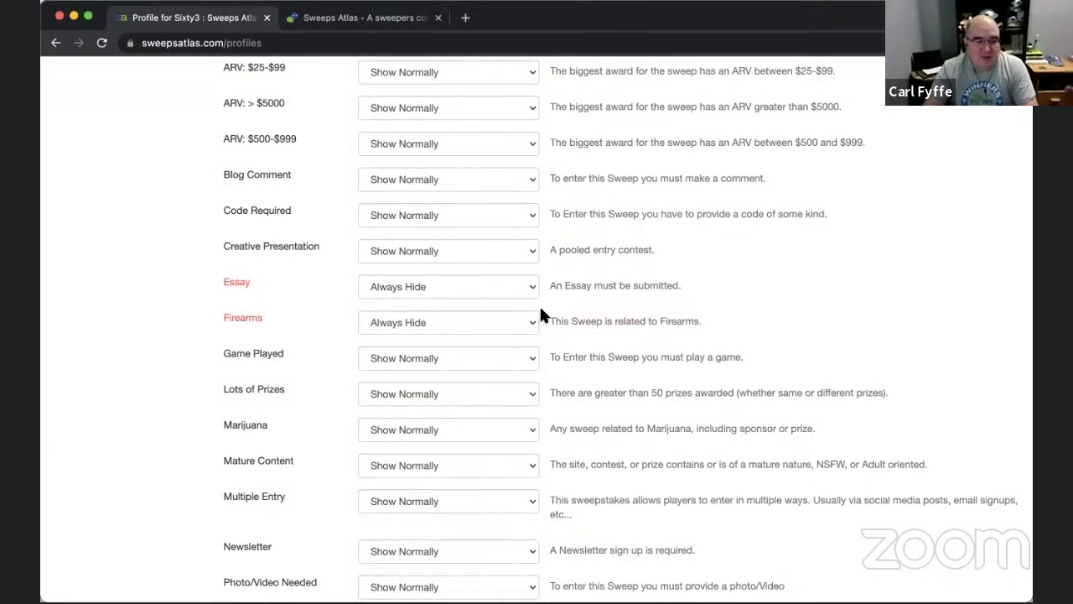
Set the Essay and Firearms categories back to Show Normally
click(438, 282)
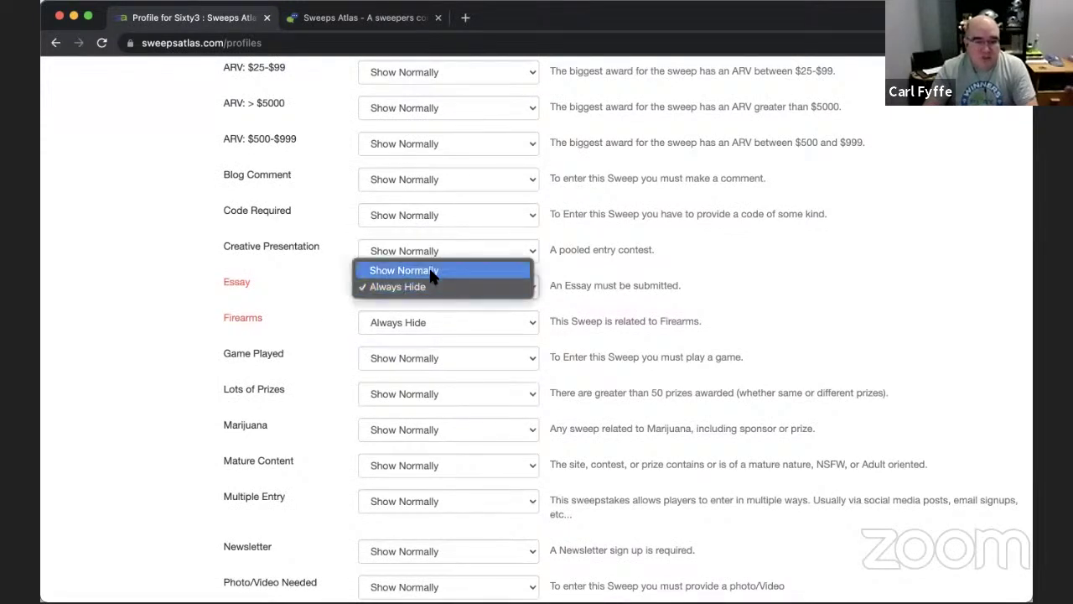
click(430, 270)
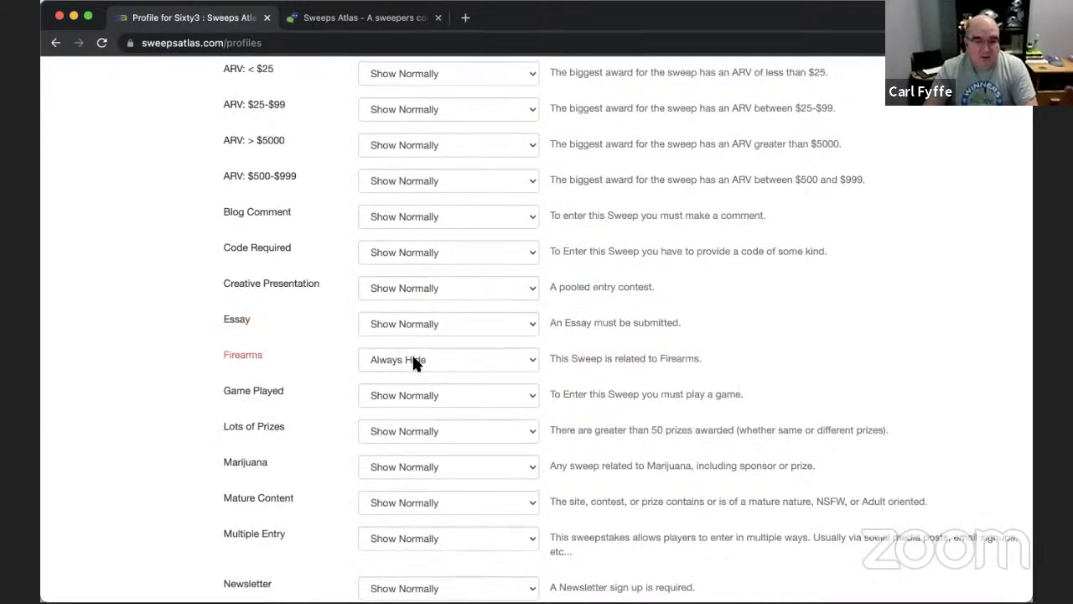
click(413, 359)
click(430, 341)
Review the profile's search settings, from the results-per-page option through the hideable categories to the hidden domains list
scroll(653, 318, up, 6)
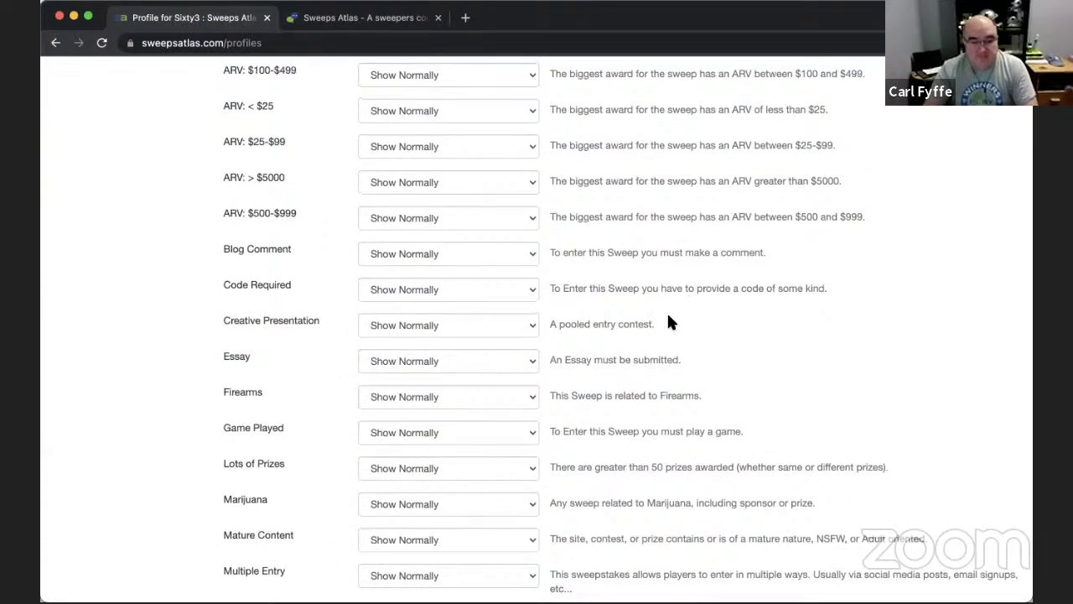
scroll(654, 327, up, 2)
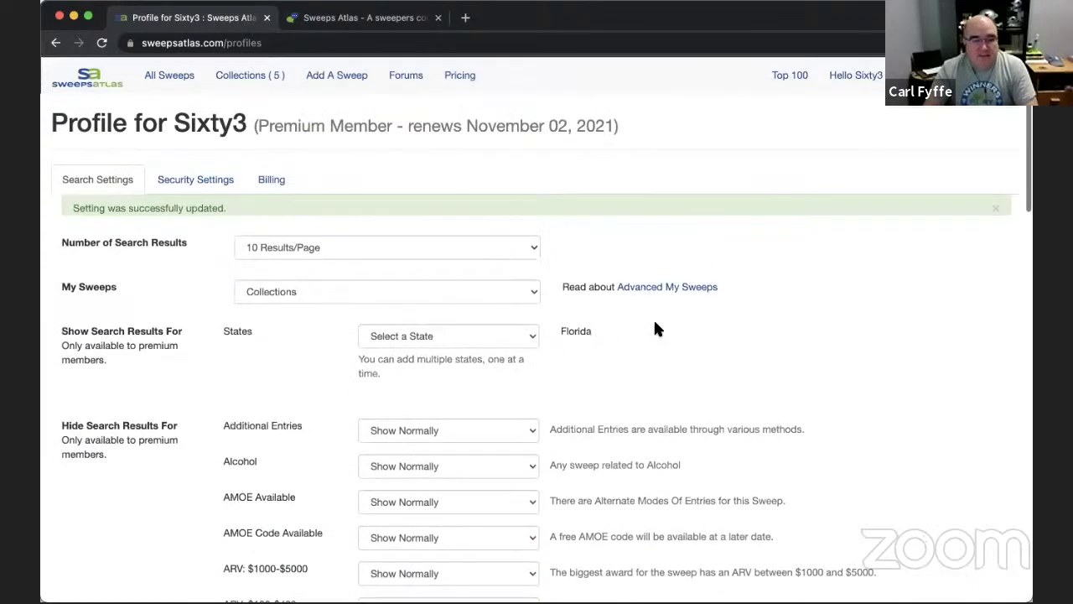
scroll(634, 356, down, 5)
scroll(631, 398, down, 10)
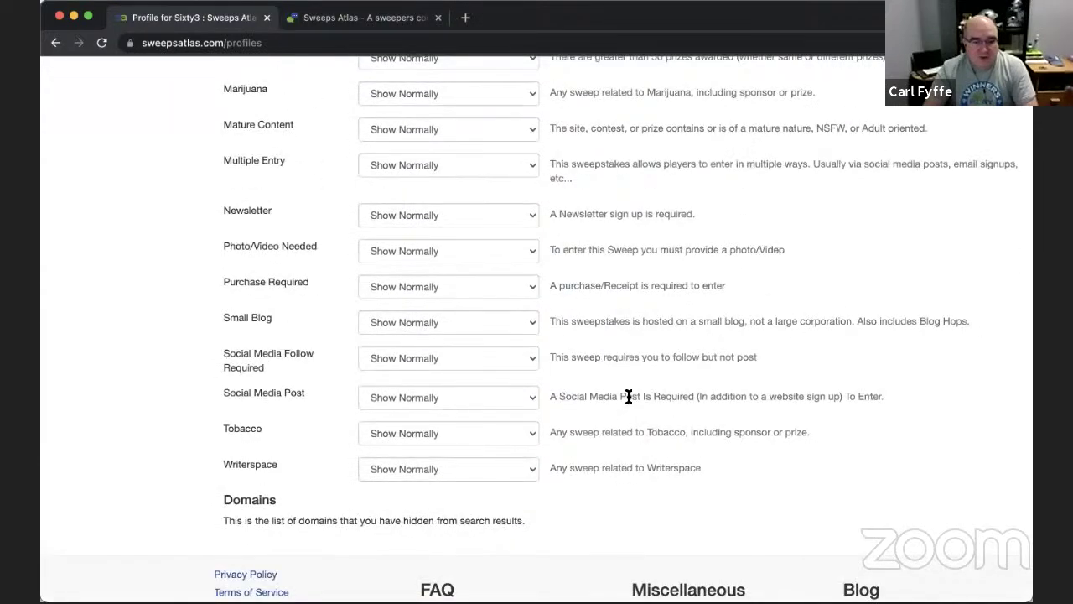
scroll(629, 396, up, 7)
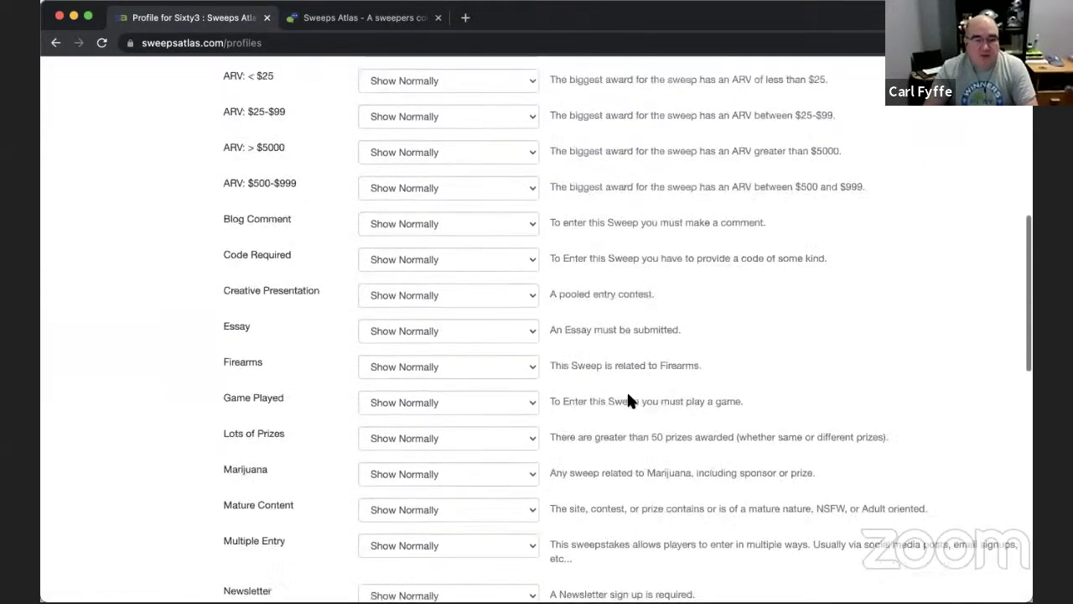
Open the All Sweeps listing and look over its sorting and filter categories
scroll(627, 396, up, 5)
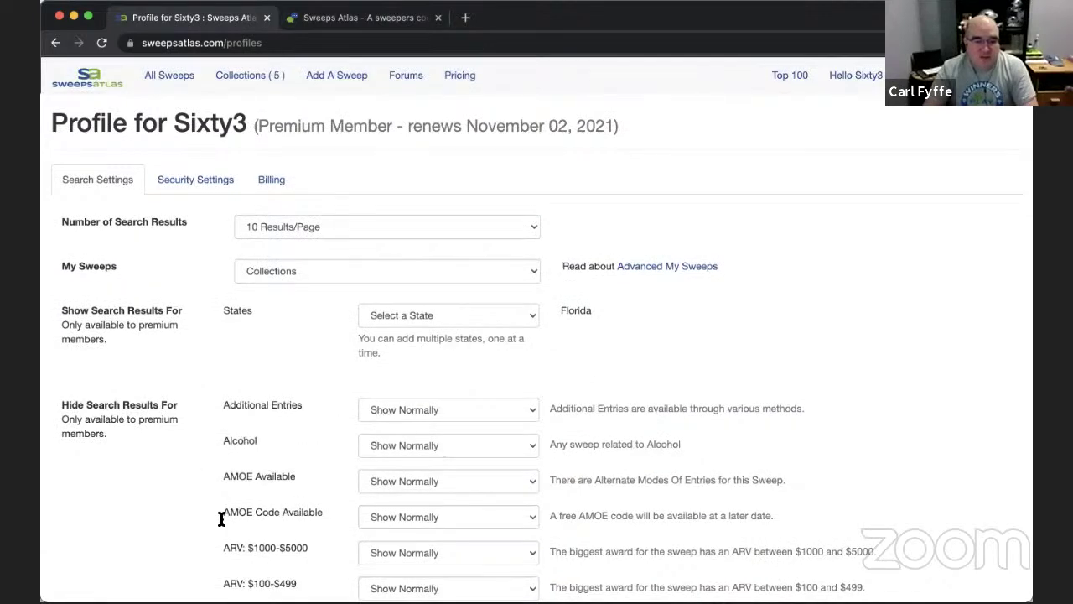
click(171, 75)
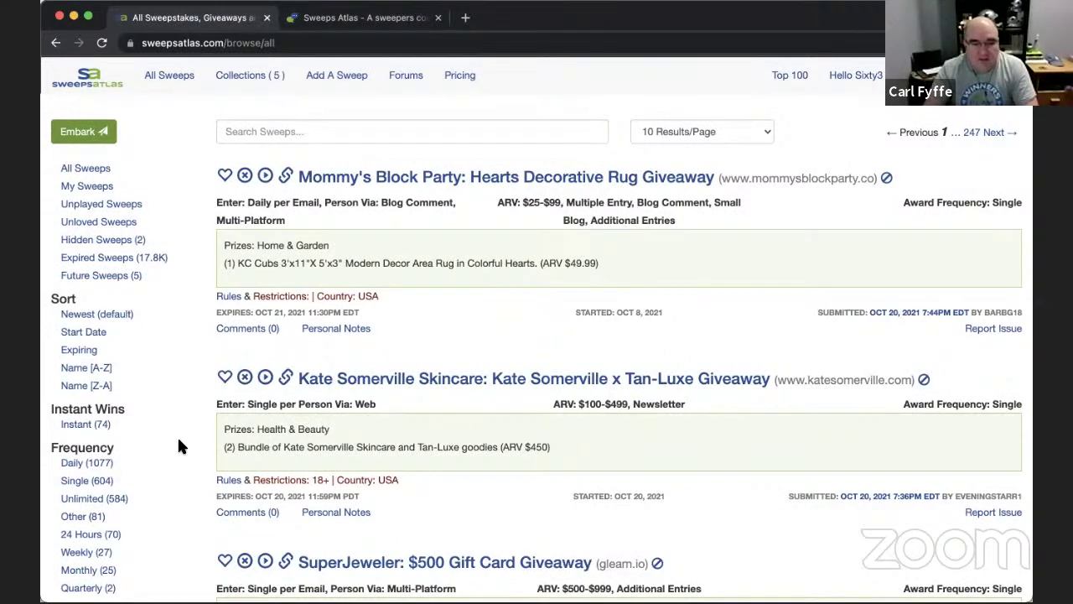
scroll(177, 436, down, 3)
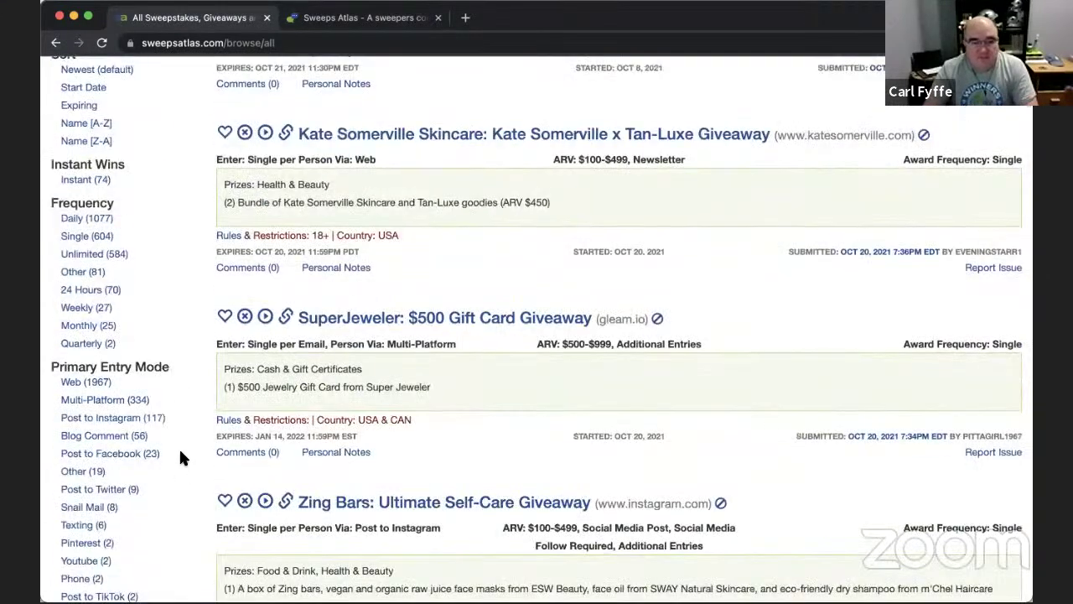
scroll(178, 458, up, 5)
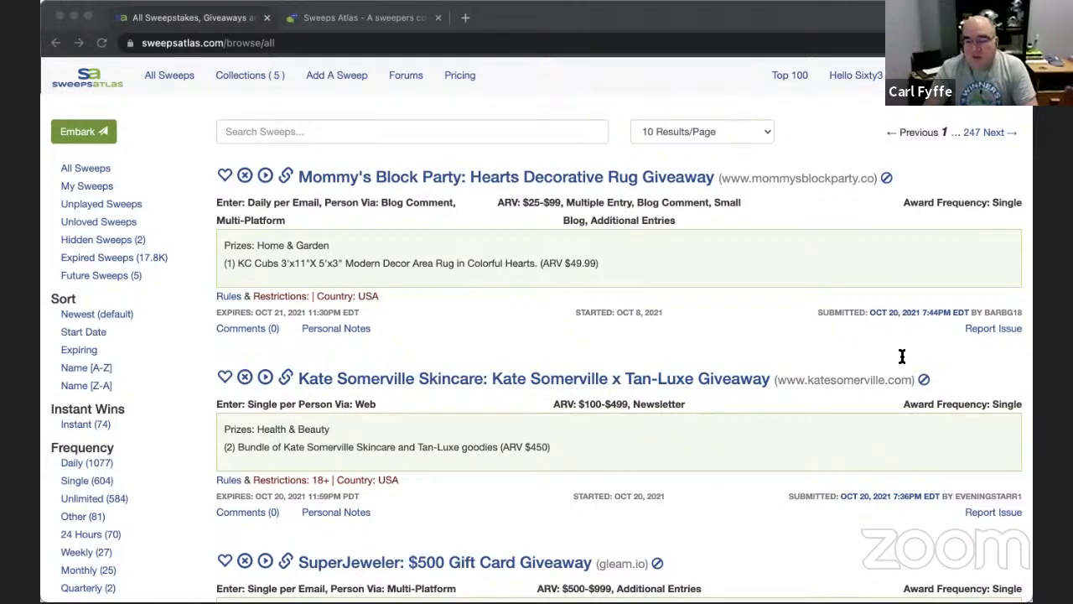
click(174, 145)
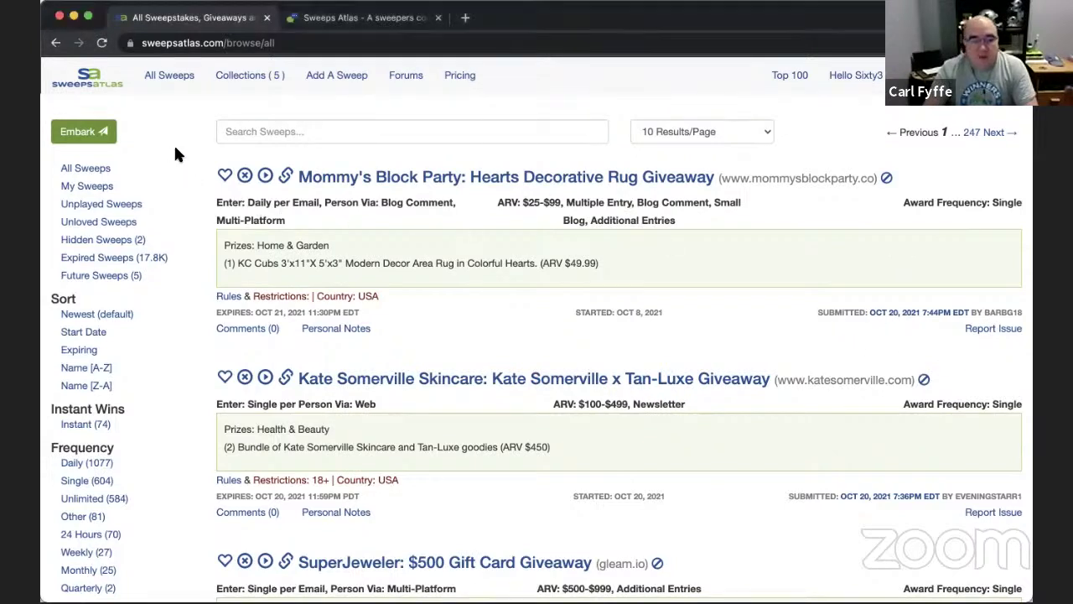
Check the played status of the Hearts Decorative Rug Giveaway and highlight its entry frequency
click(265, 178)
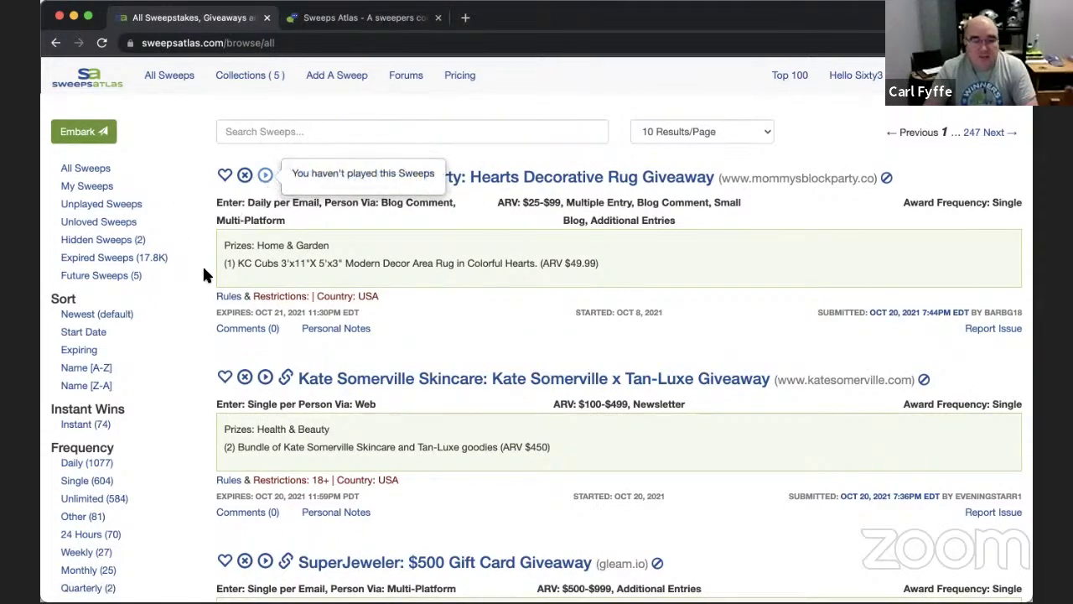
scroll(202, 280, down, 1)
scroll(209, 184, up, 1)
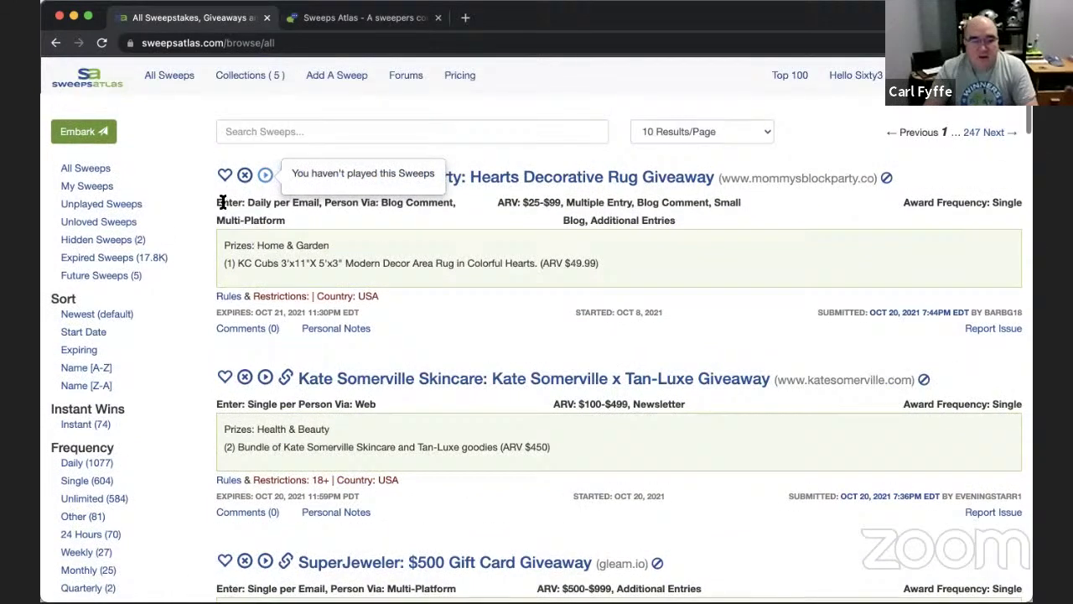
double_click(263, 202)
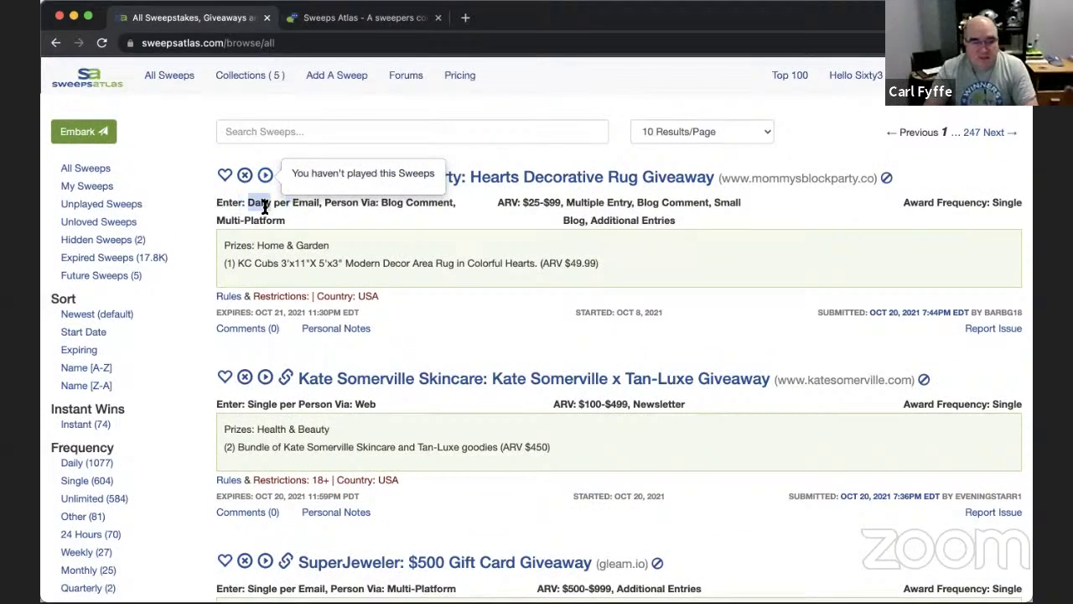
double_click(258, 202)
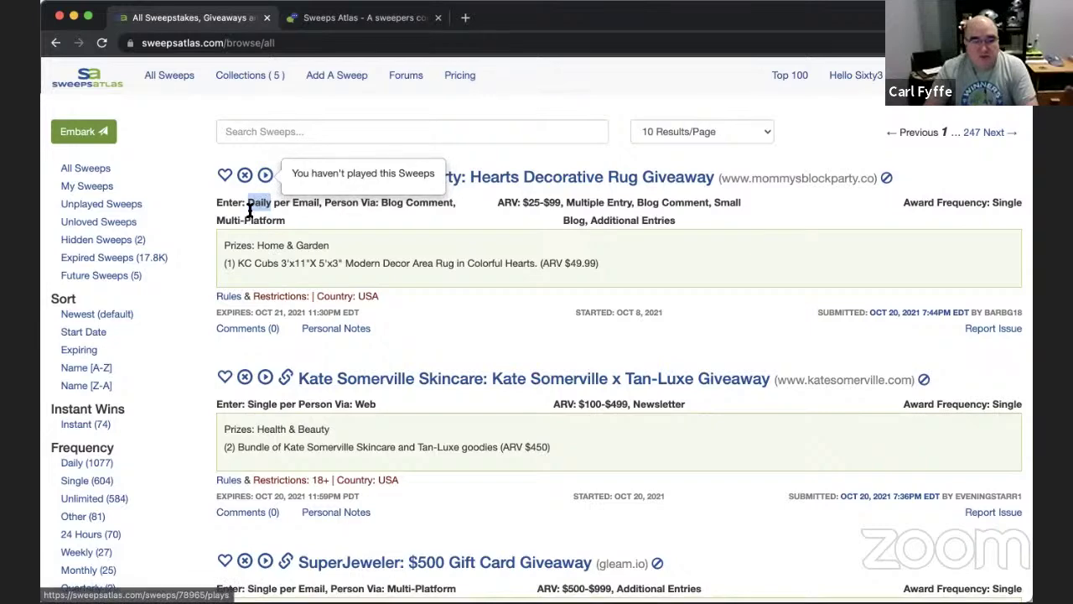
Compare the entry frequencies and played status of the sweeps throughout the first page of the listing
scroll(257, 290, down, 3)
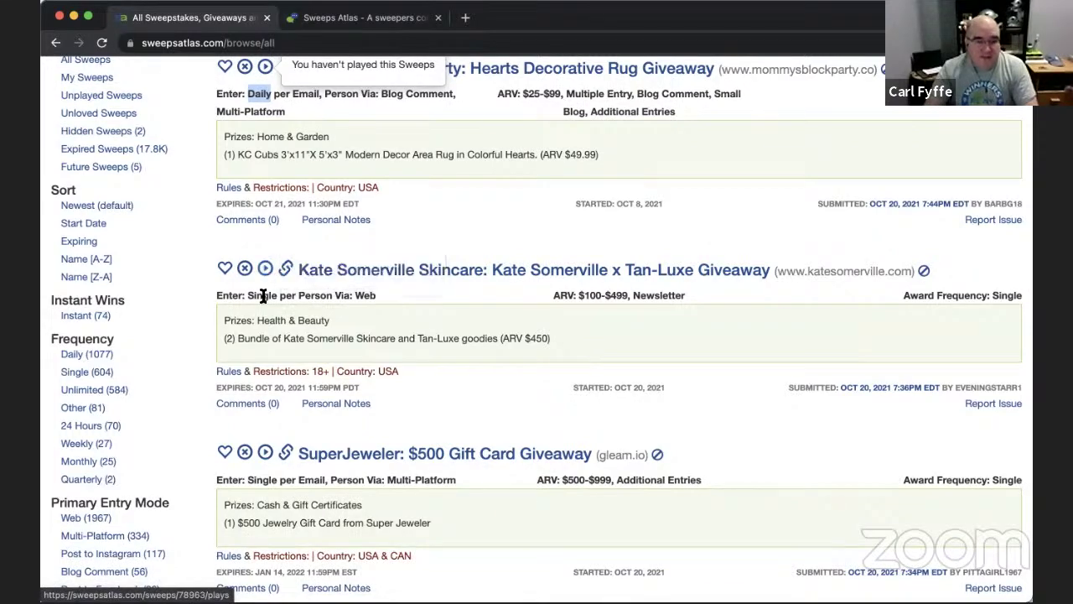
scroll(258, 296, down, 6)
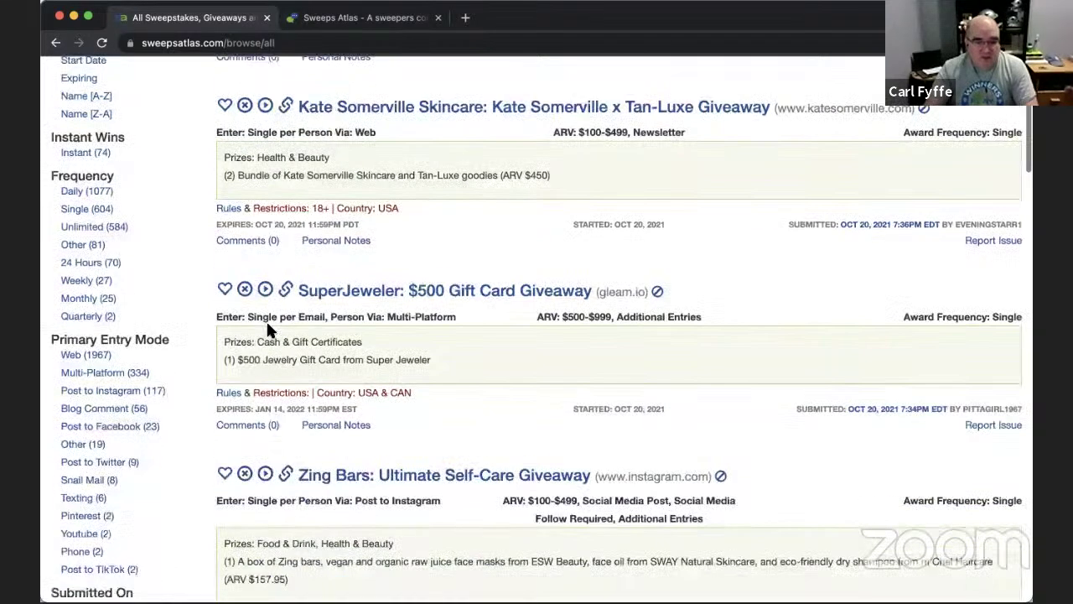
scroll(262, 344, down, 3)
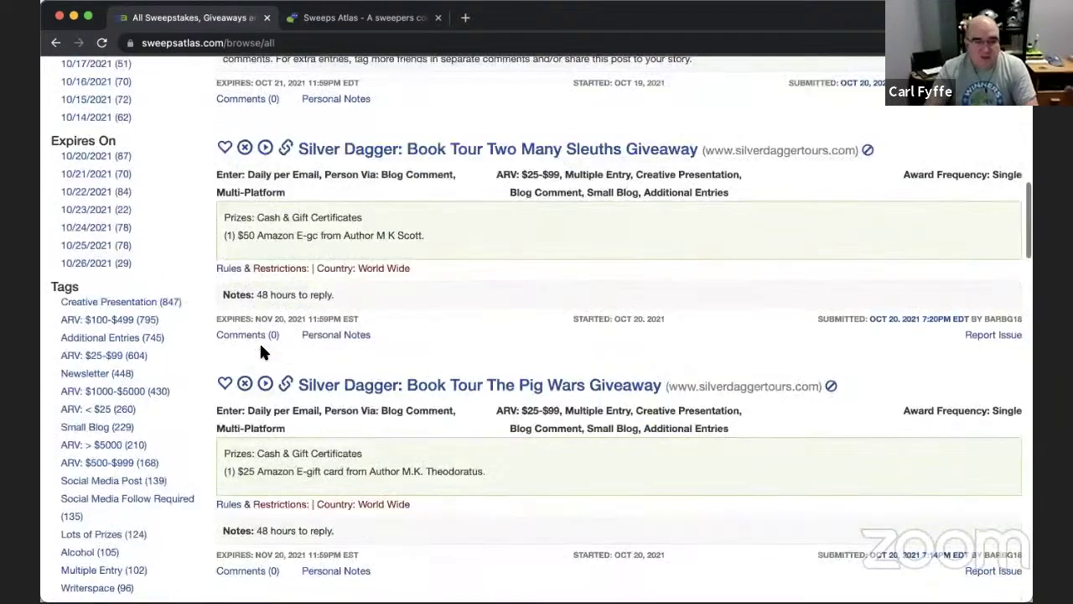
scroll(259, 310, down, 8)
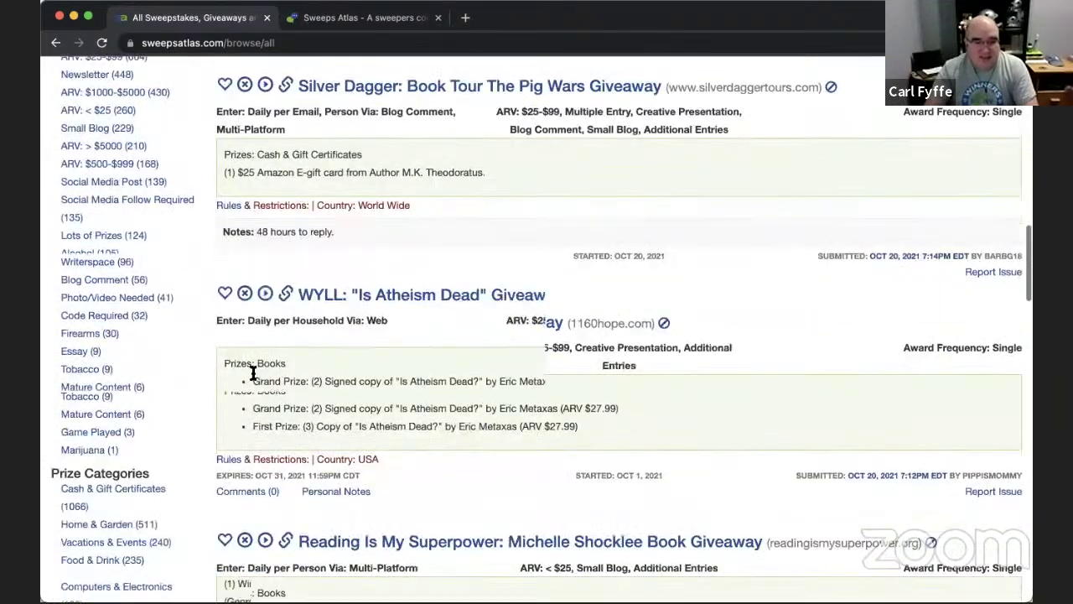
scroll(193, 340, up, 10)
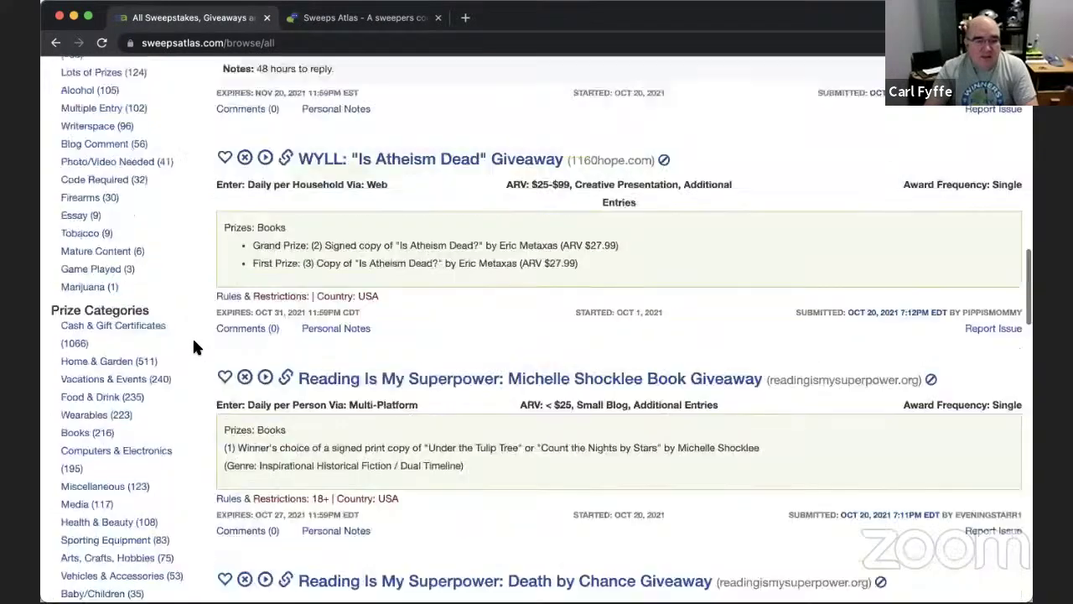
scroll(193, 346, up, 6)
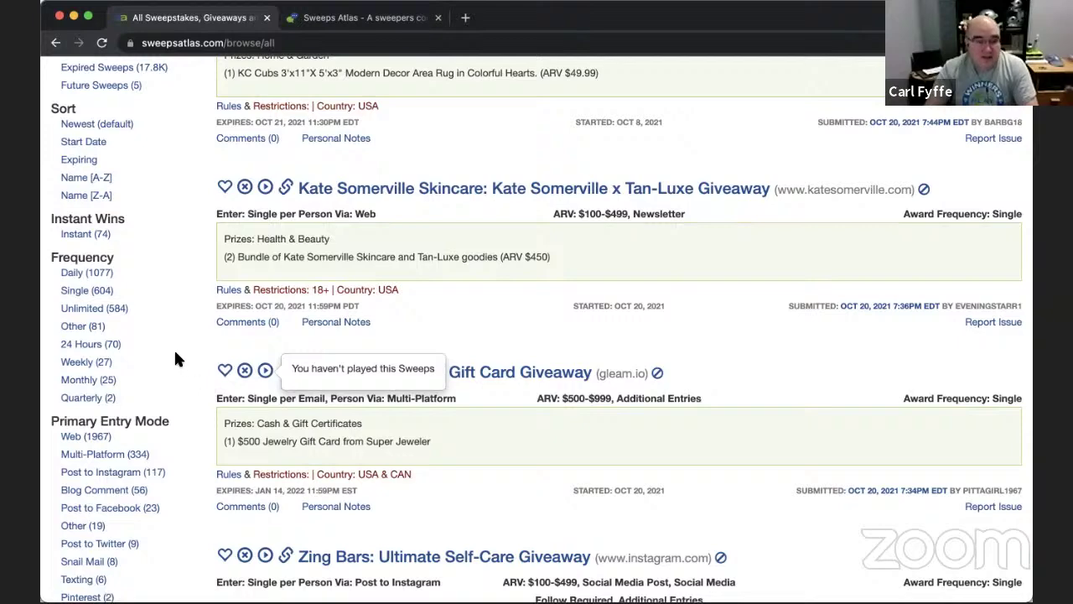
scroll(174, 348, up, 3)
scroll(176, 354, up, 1)
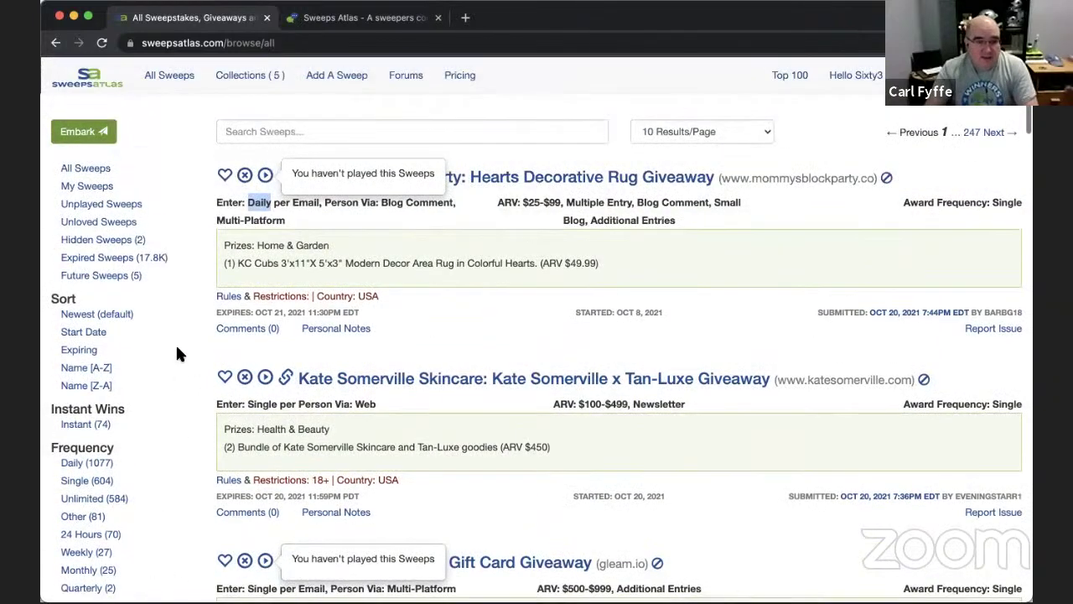
Filter the listing to Unplayed Sweeps, clear the filter, and look over the unfiltered listing
click(179, 213)
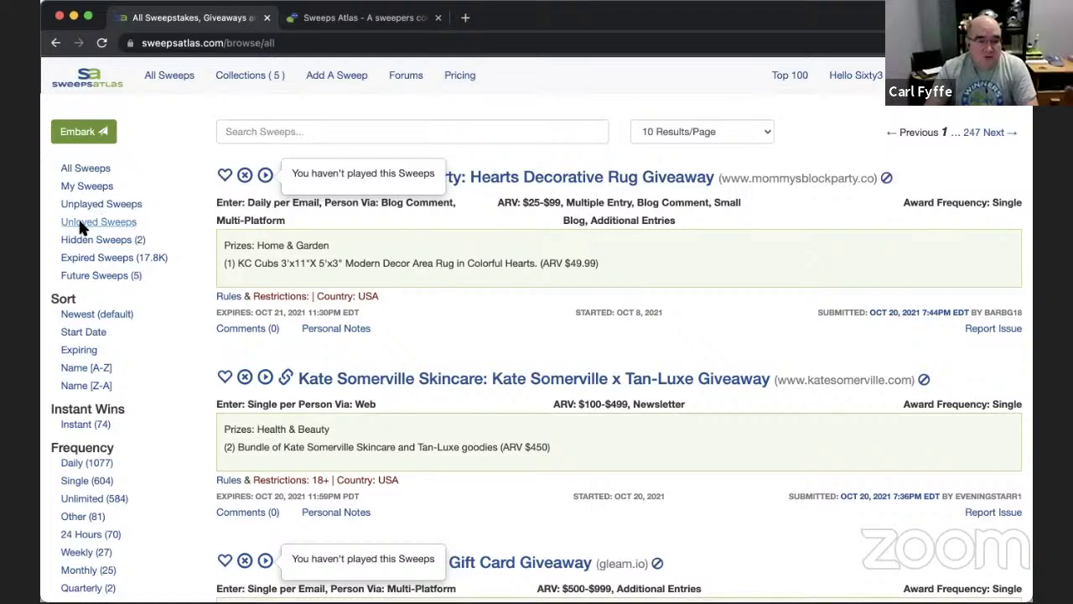
click(95, 211)
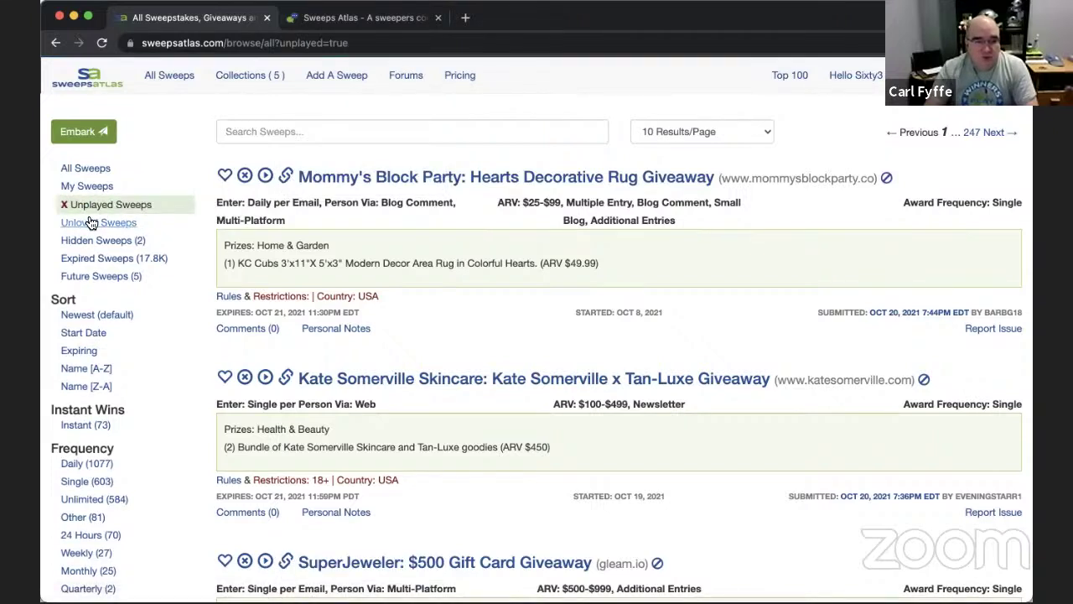
click(65, 208)
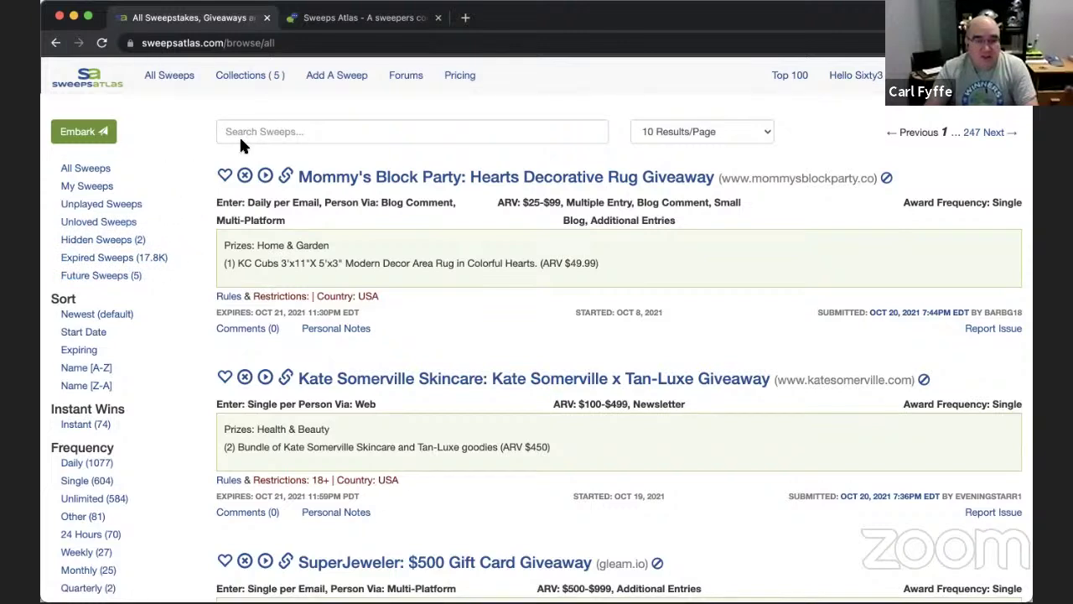
scroll(213, 234, down, 5)
scroll(212, 235, up, 3)
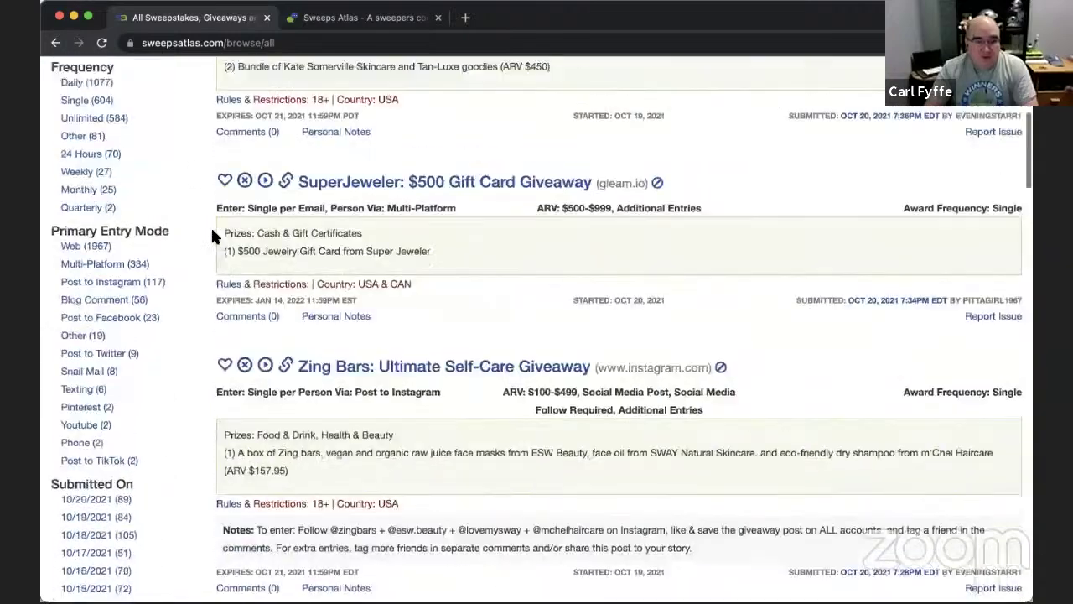
scroll(212, 236, up, 3)
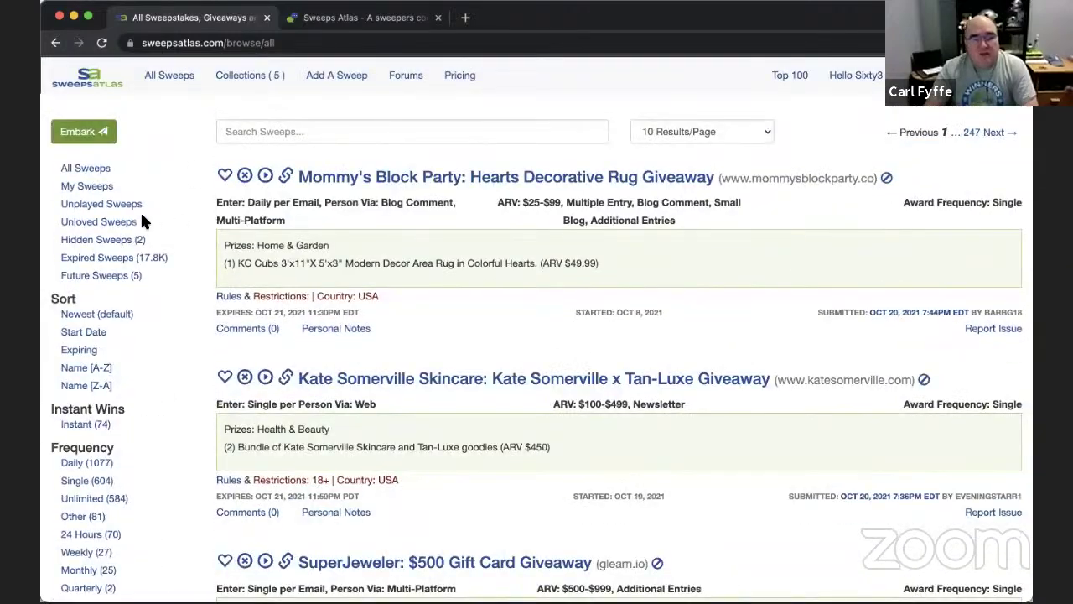
Filter the listing to My Sweeps and look through the saved sweeps
click(93, 186)
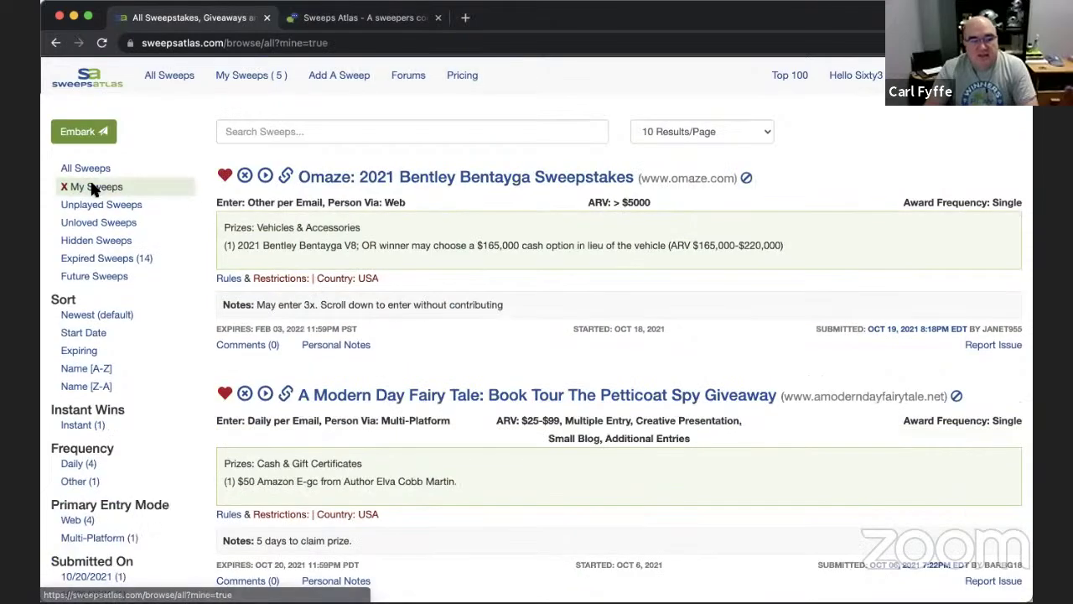
scroll(207, 286, down, 10)
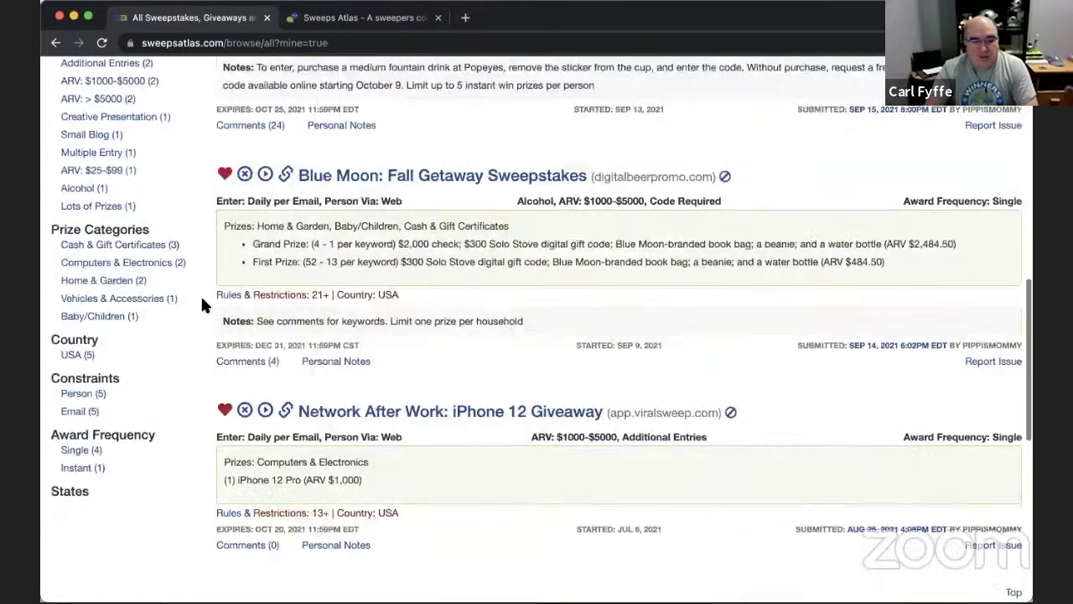
scroll(199, 300, down, 3)
scroll(197, 299, up, 8)
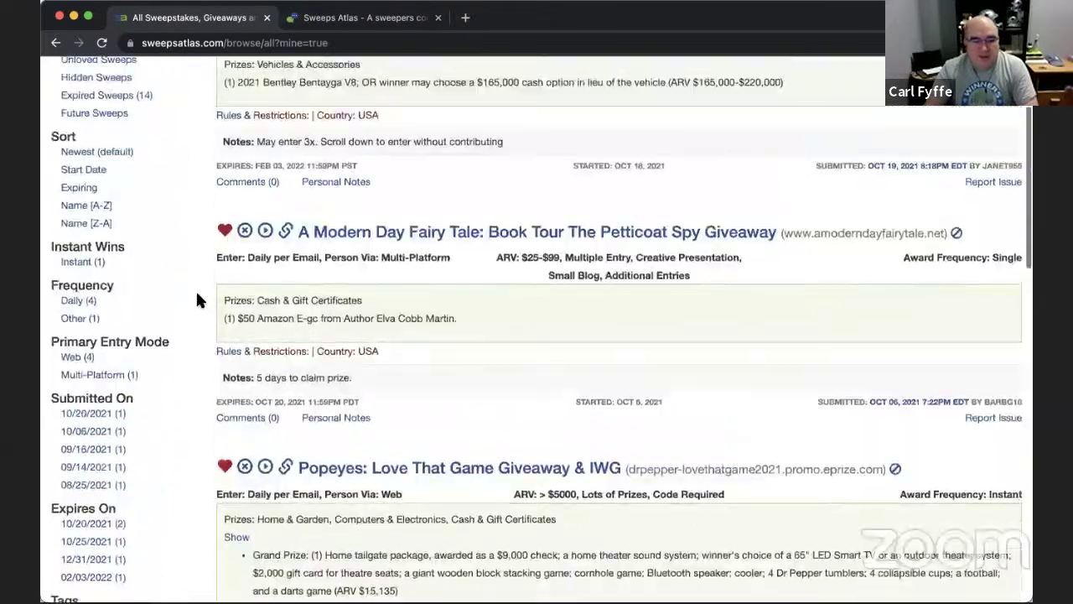
scroll(197, 300, up, 3)
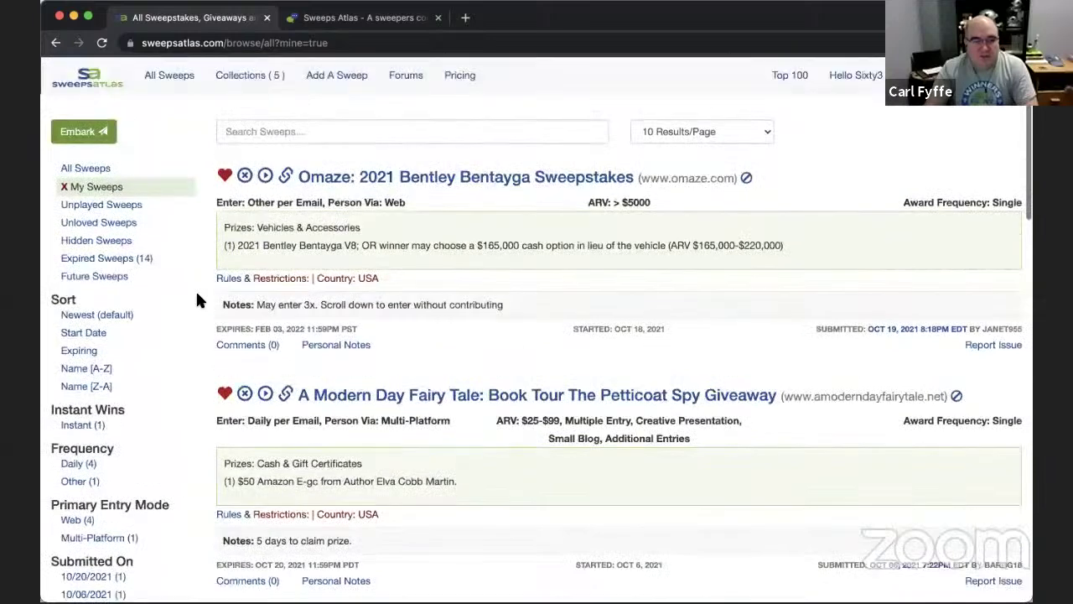
Embark on all the My Sweeps entries at once, close the opened sweep pages, and return to the listing
click(81, 135)
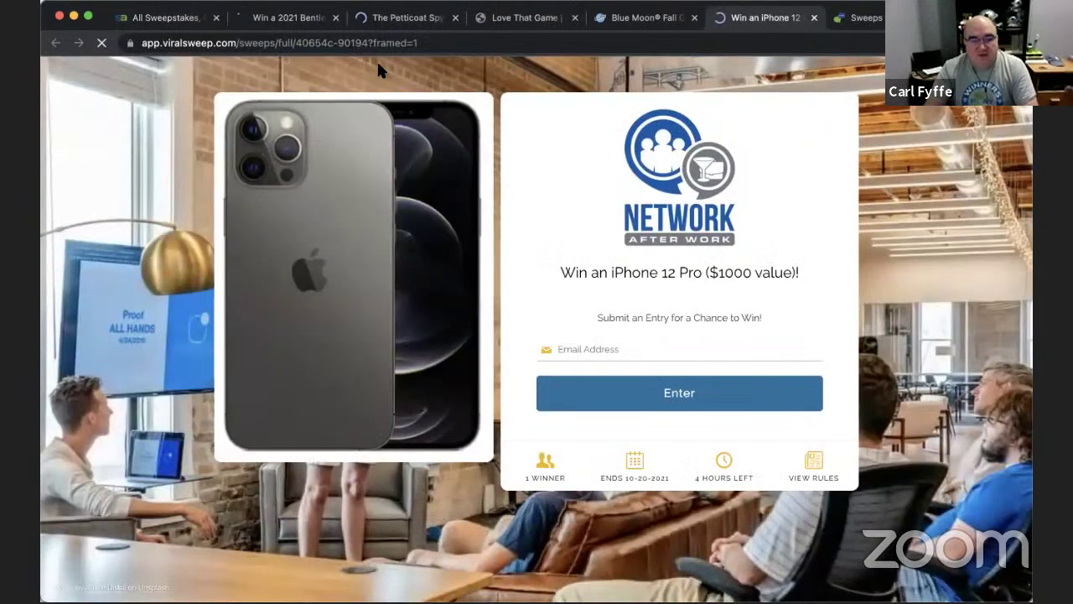
middle_click(293, 18)
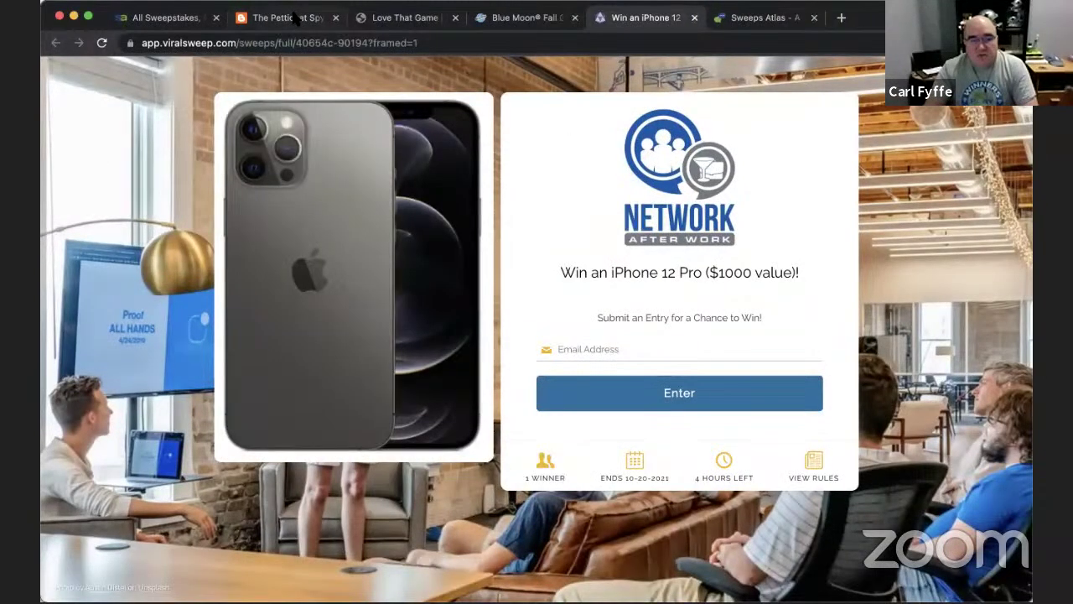
middle_click(294, 17)
middle_click(293, 18)
middle_click(293, 18)
middle_click(294, 18)
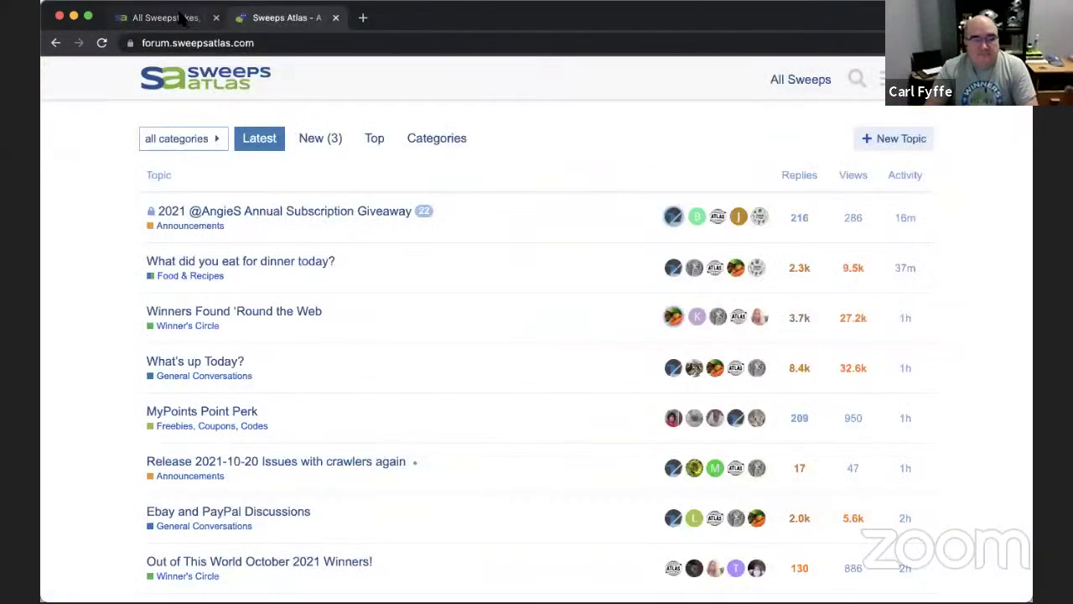
click(180, 17)
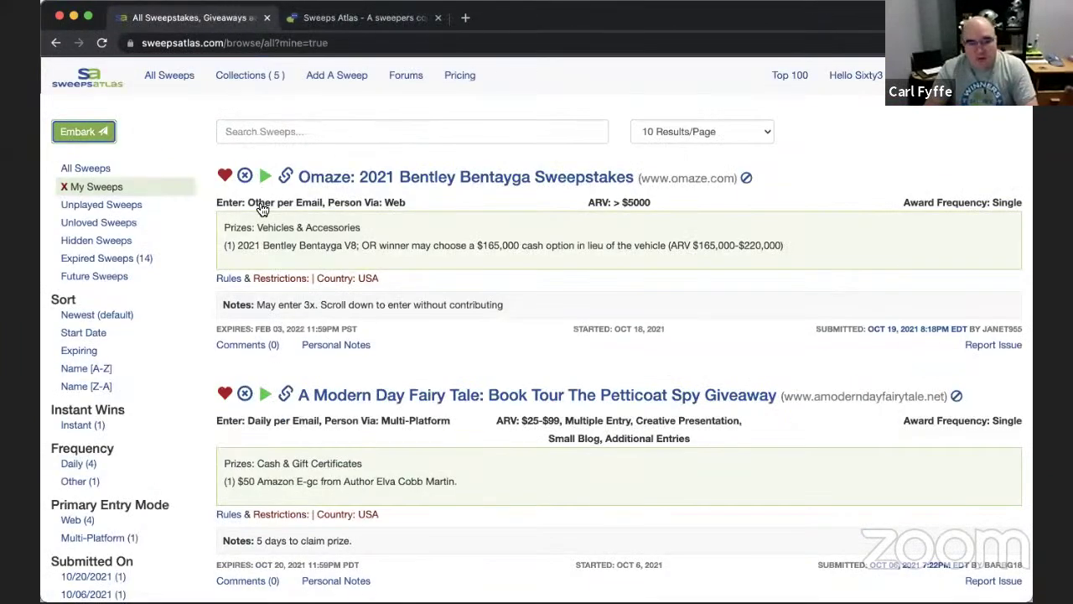
Clear the played mark from the Omaze, Petticoat Spy, Popeyes, Blue Moon and Network After Work sweeps
click(266, 178)
click(267, 399)
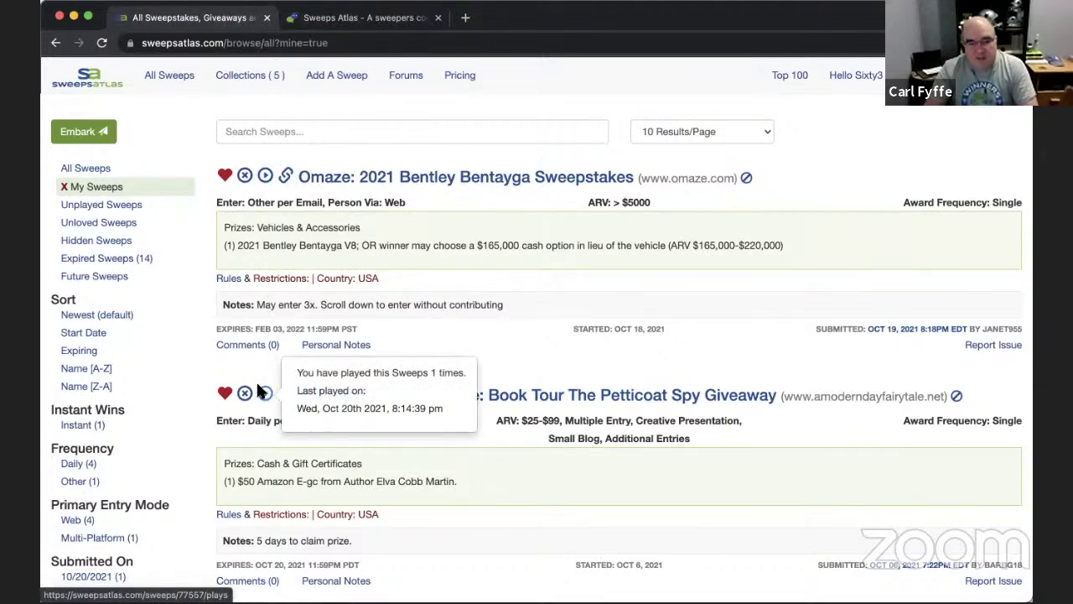
scroll(256, 382, down, 5)
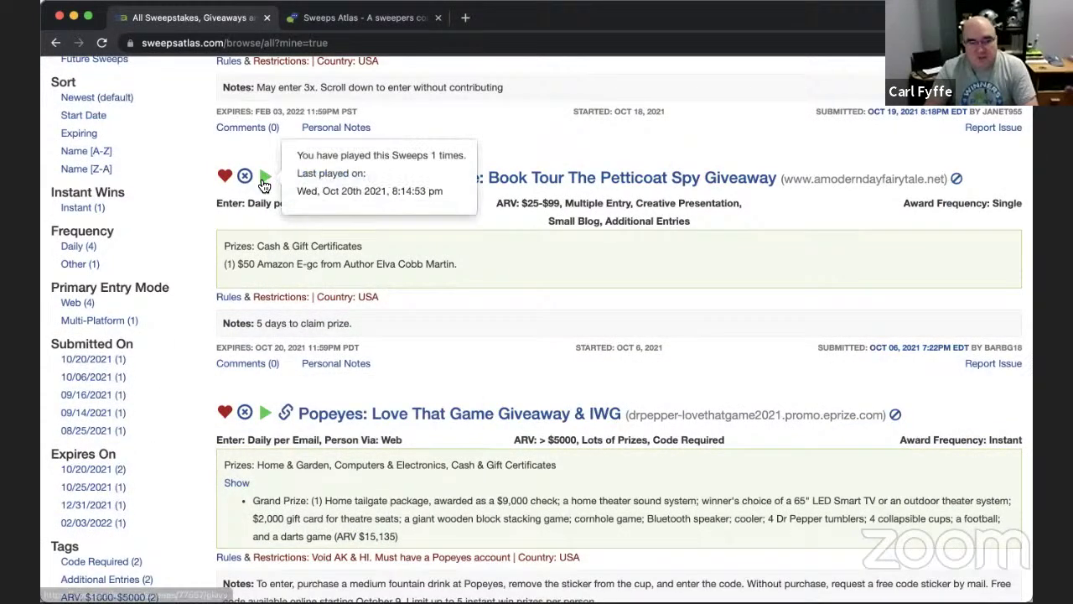
click(264, 412)
scroll(270, 385, down, 3)
scroll(269, 403, down, 2)
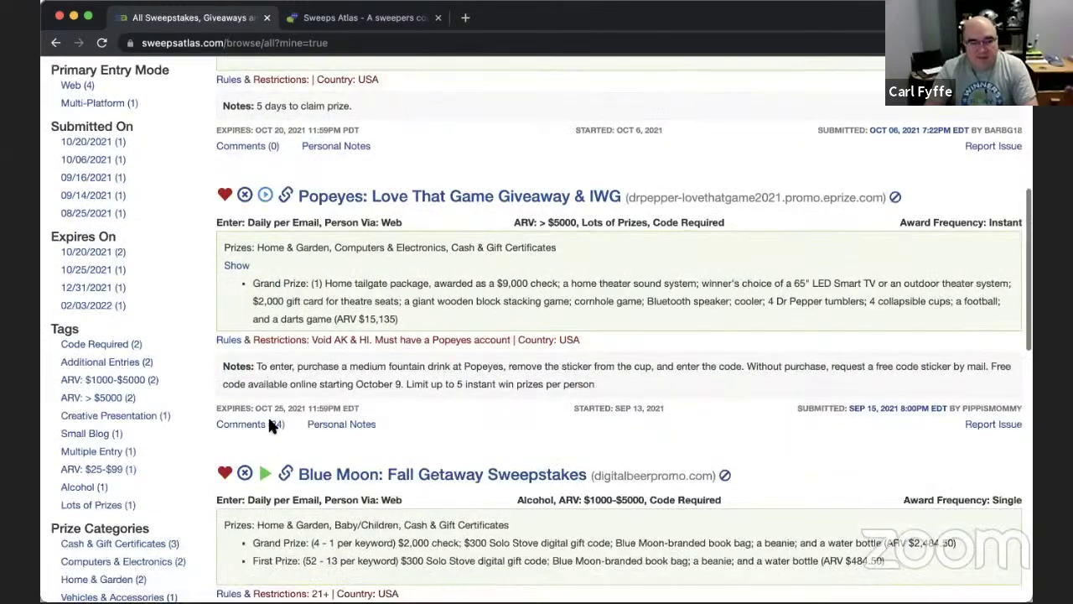
click(265, 472)
scroll(273, 419, down, 8)
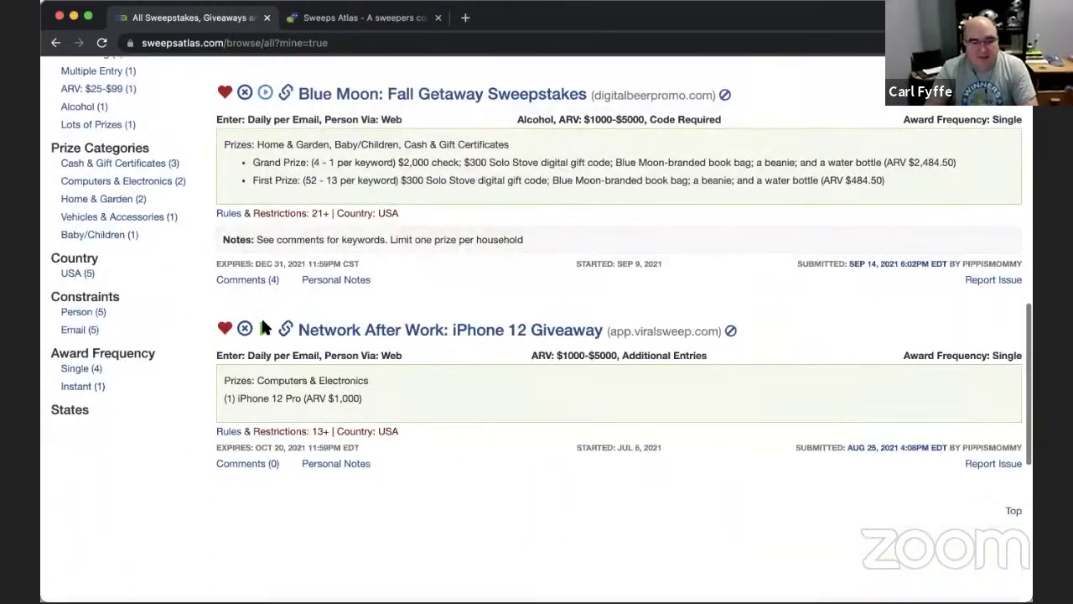
click(265, 327)
scroll(194, 200, up, 3)
scroll(194, 202, up, 10)
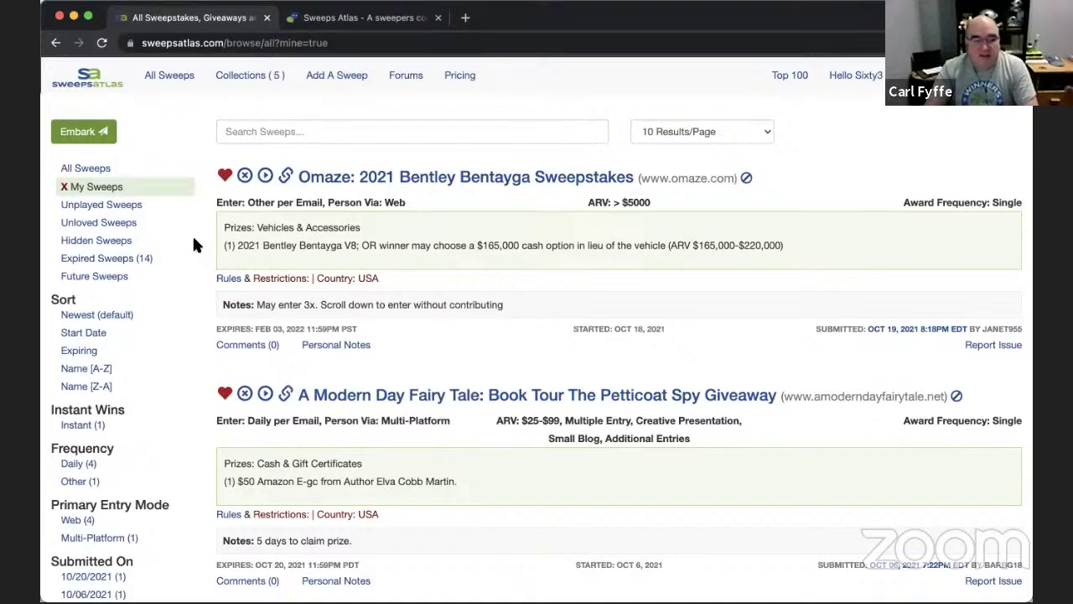
Mark the Omaze: 2021 Bentley Bentayga Sweepstakes as played
click(265, 177)
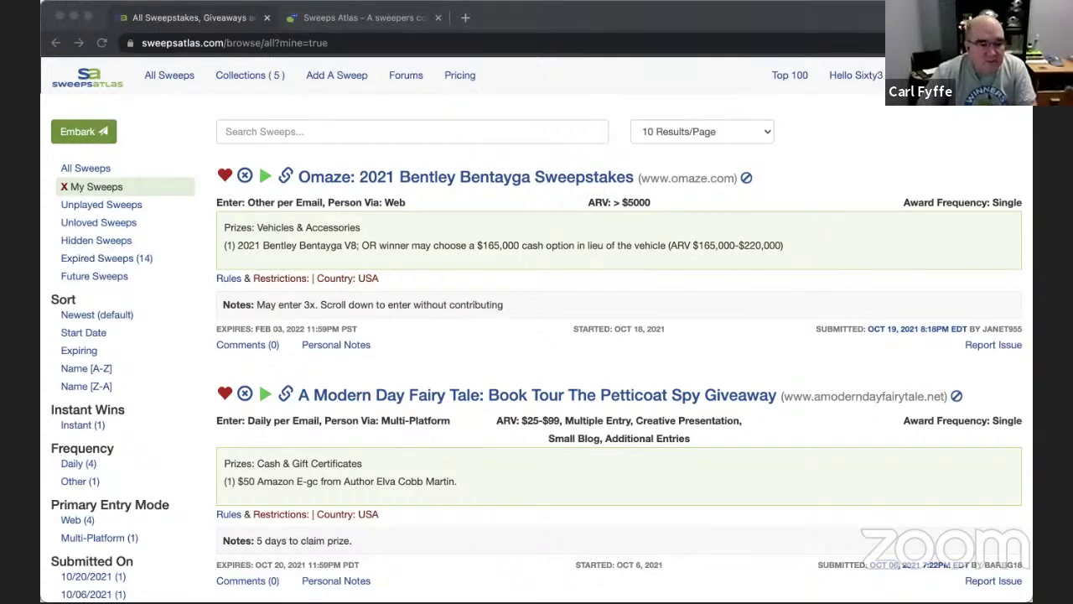
click(215, 18)
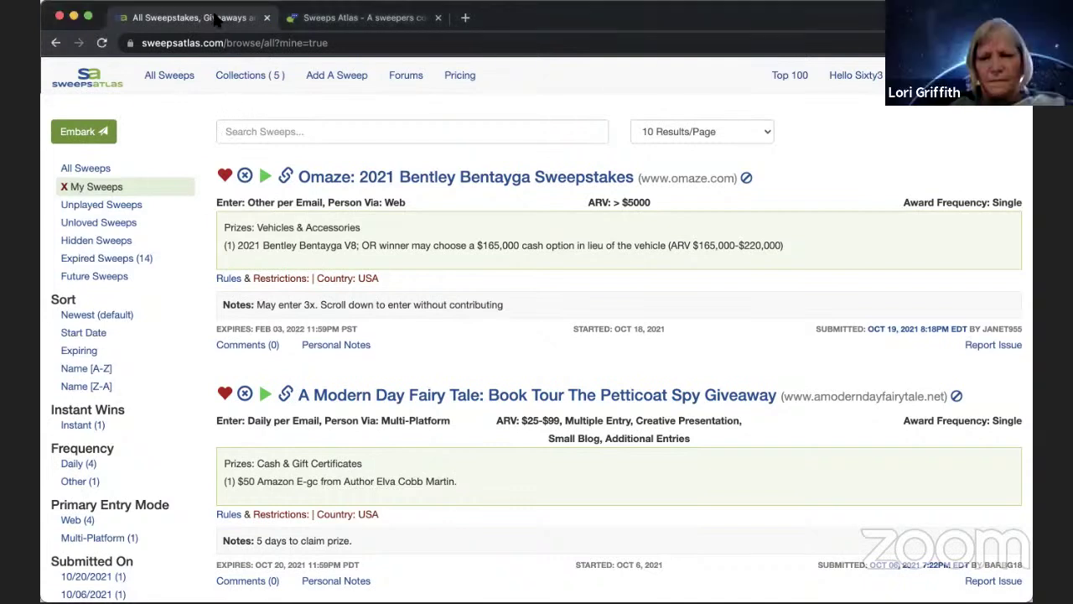
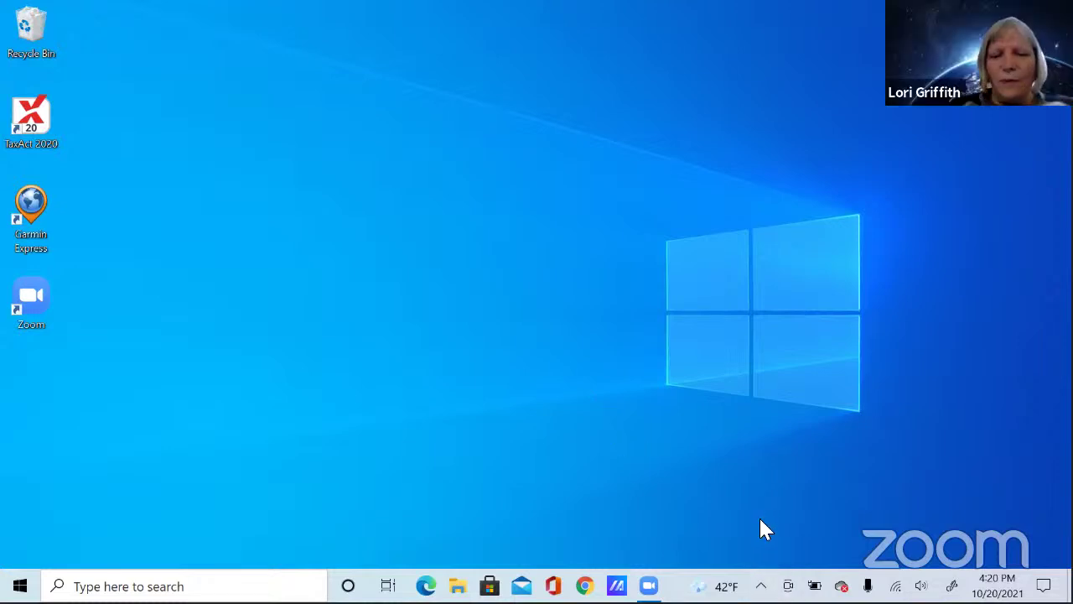
Open the RoboForm Editor and log in to the account with the master password
click(761, 585)
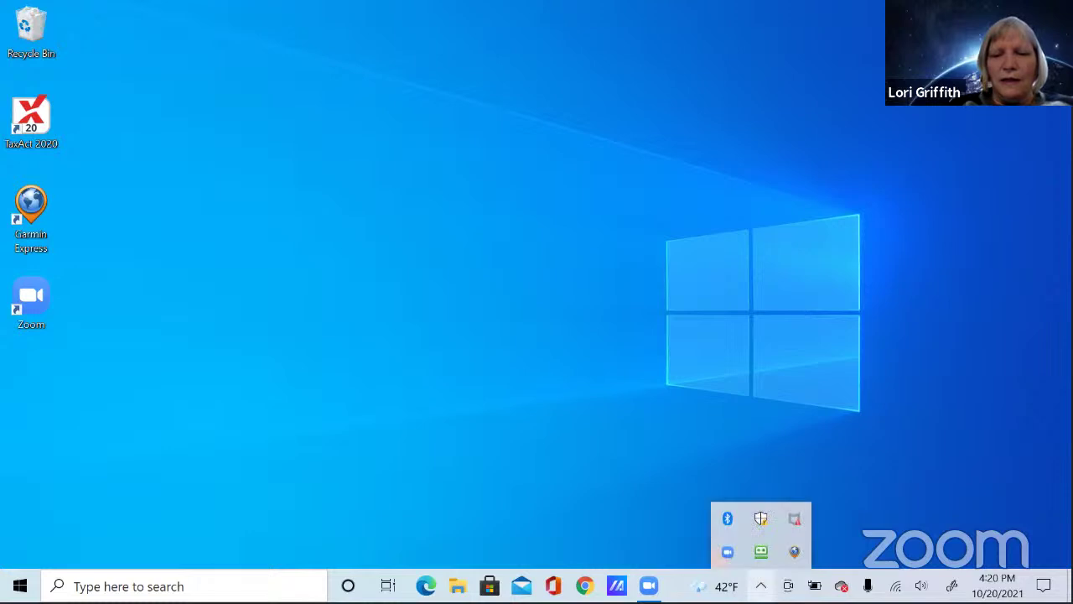
right_click(761, 555)
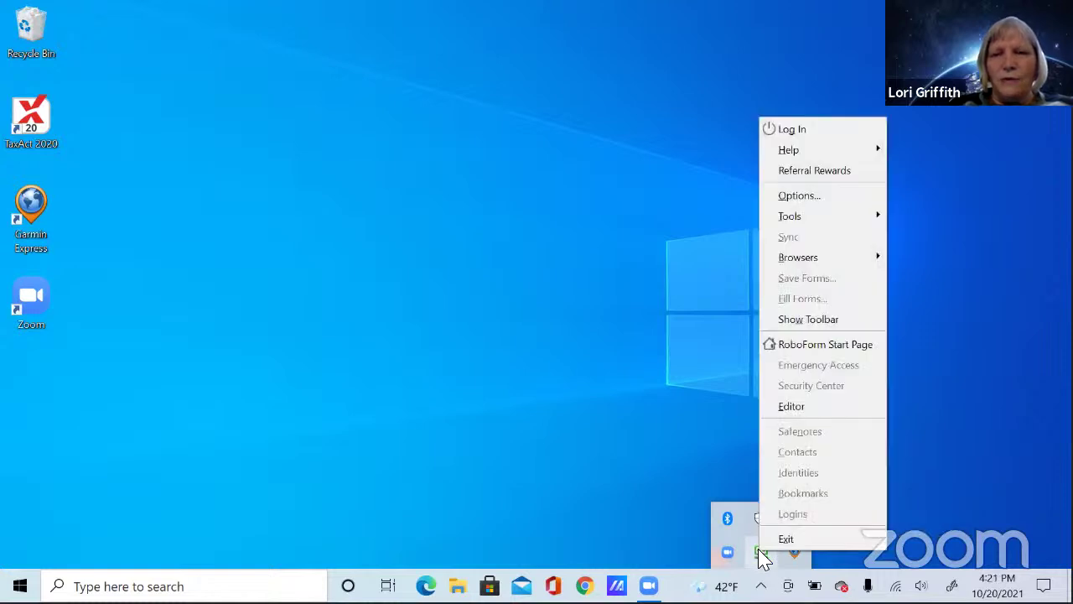
click(788, 411)
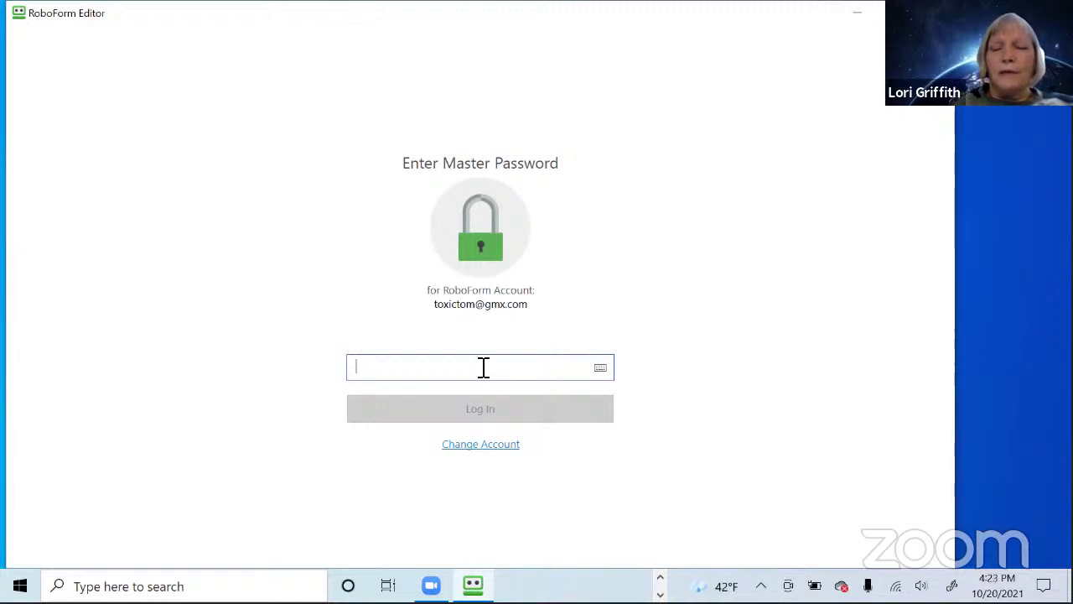
text(*****)
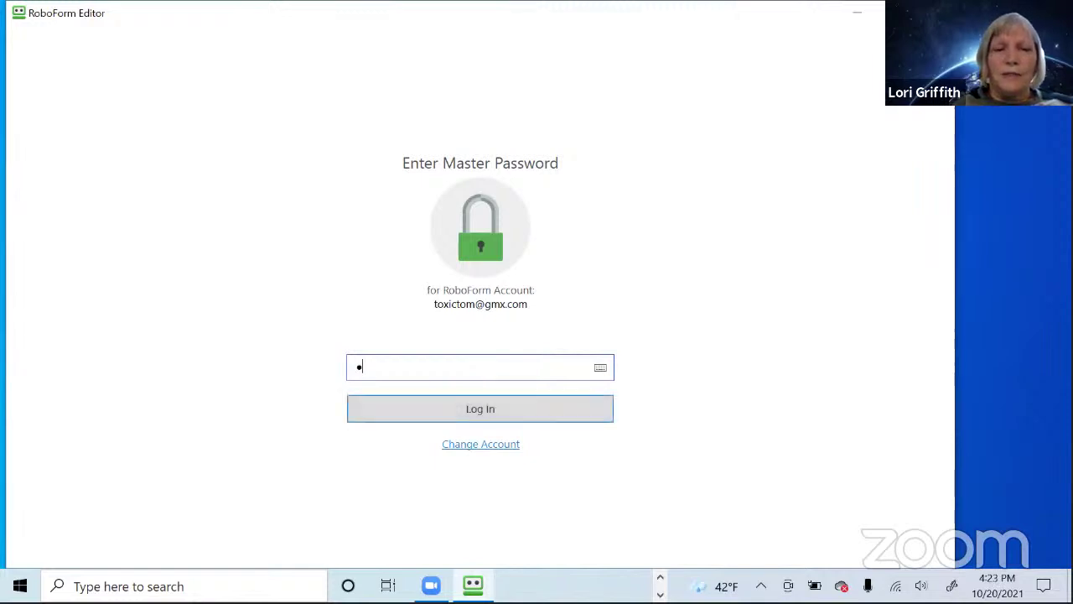
text(*)
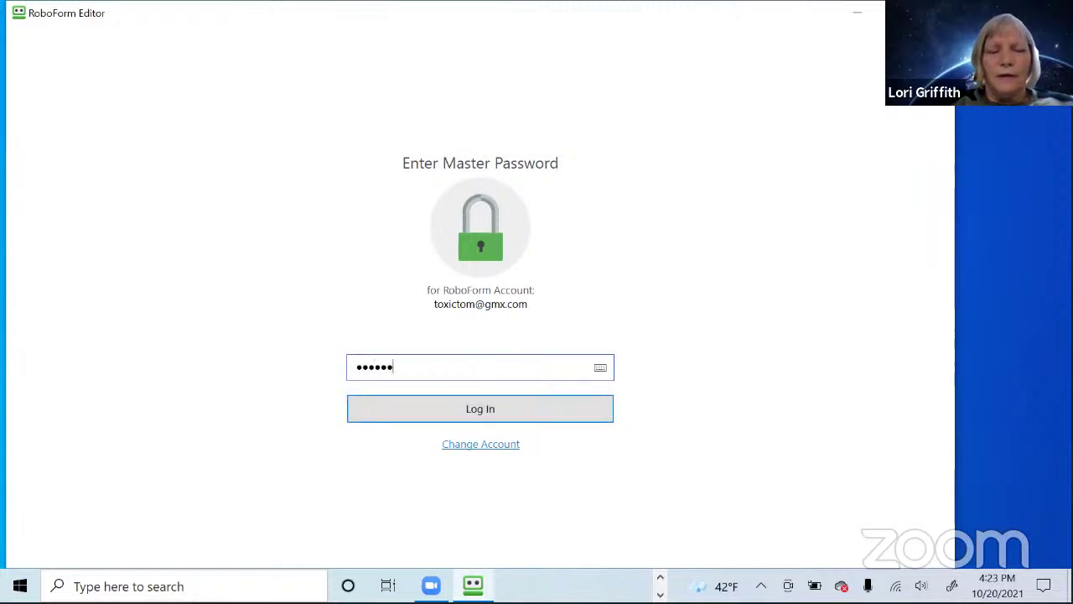
text(****)
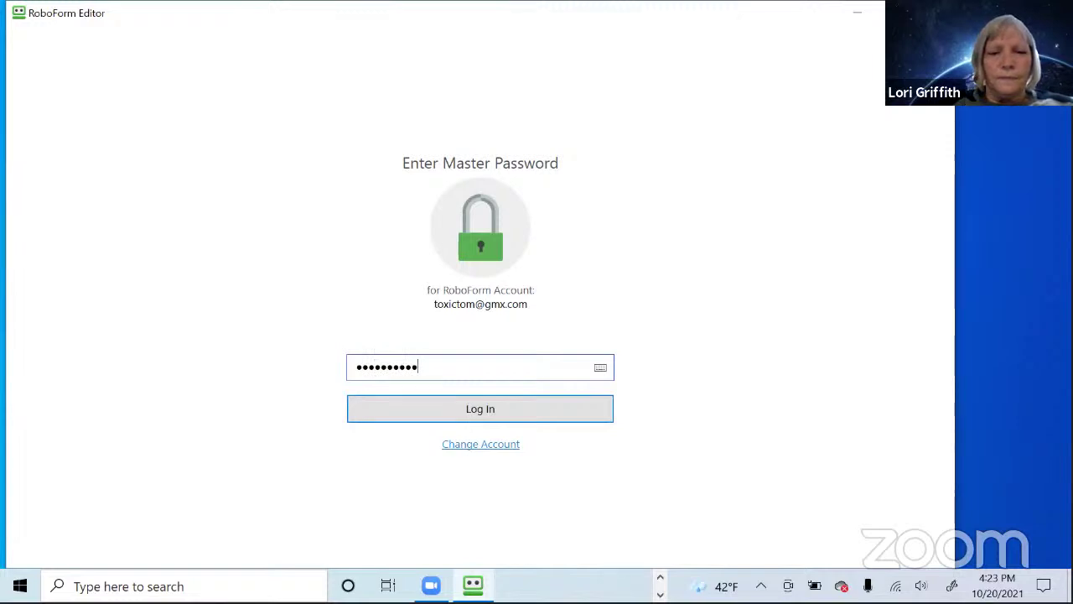
click(485, 411)
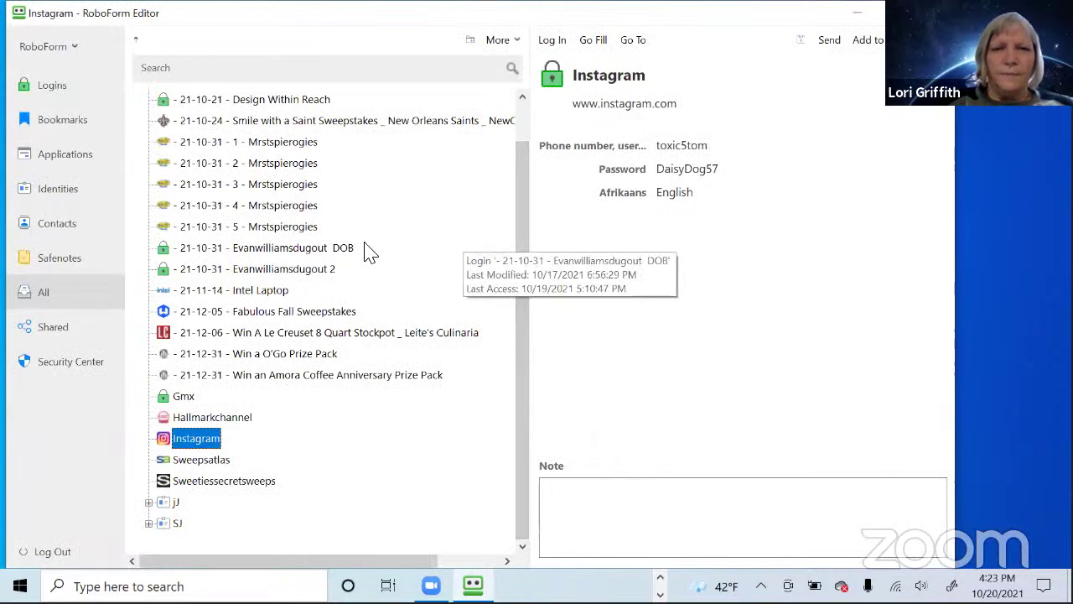
View the saved Evanwilliamsdugout DOB and Design Within Reach logins, and select the five 21-10-31 Mrstspierogies logins together
click(343, 250)
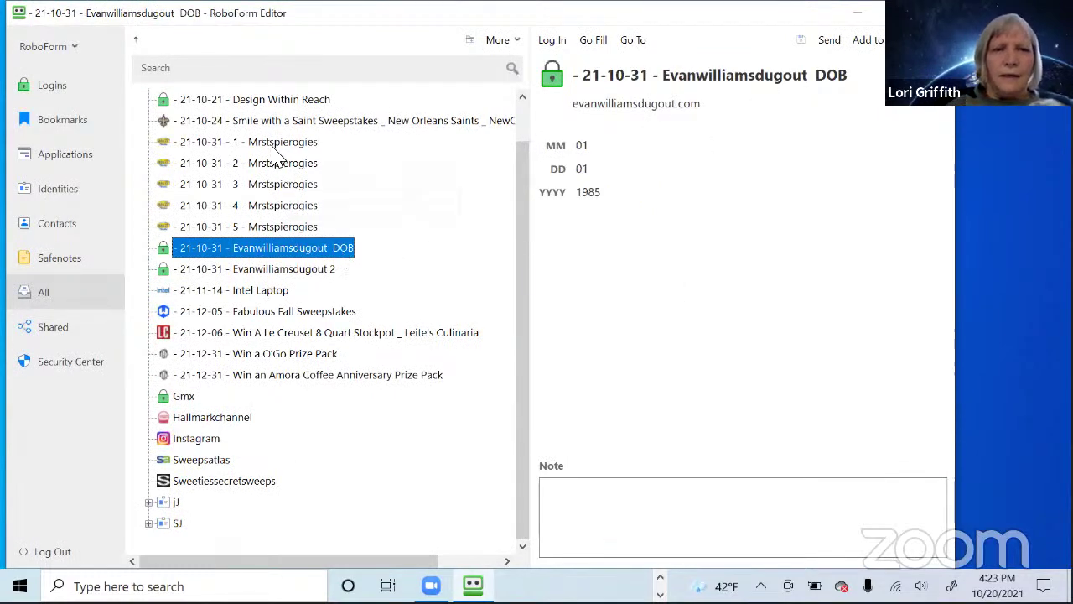
click(262, 104)
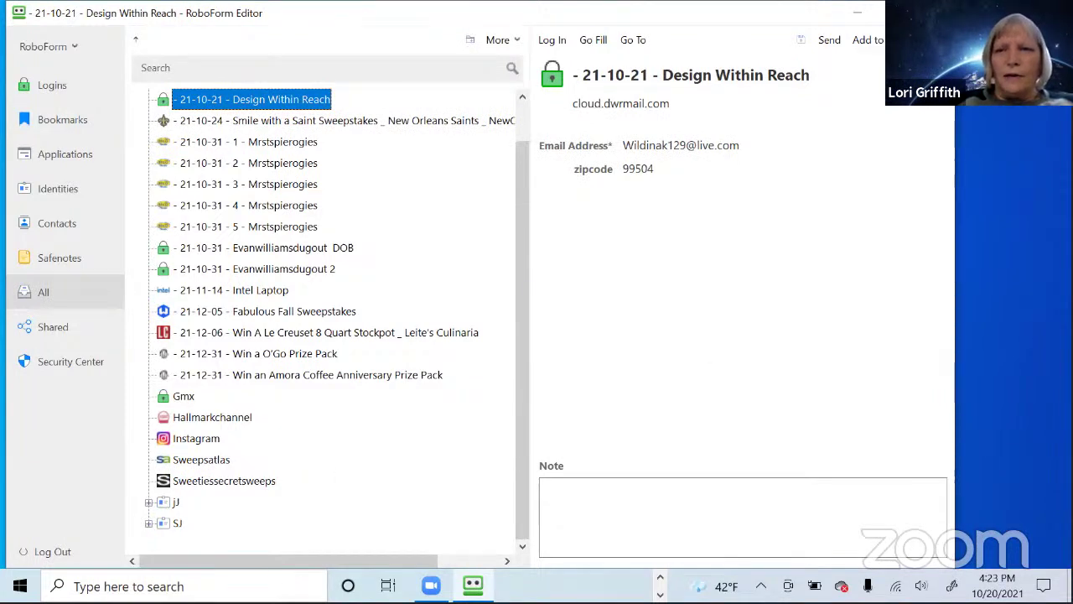
scroll(187, 215, up, 1)
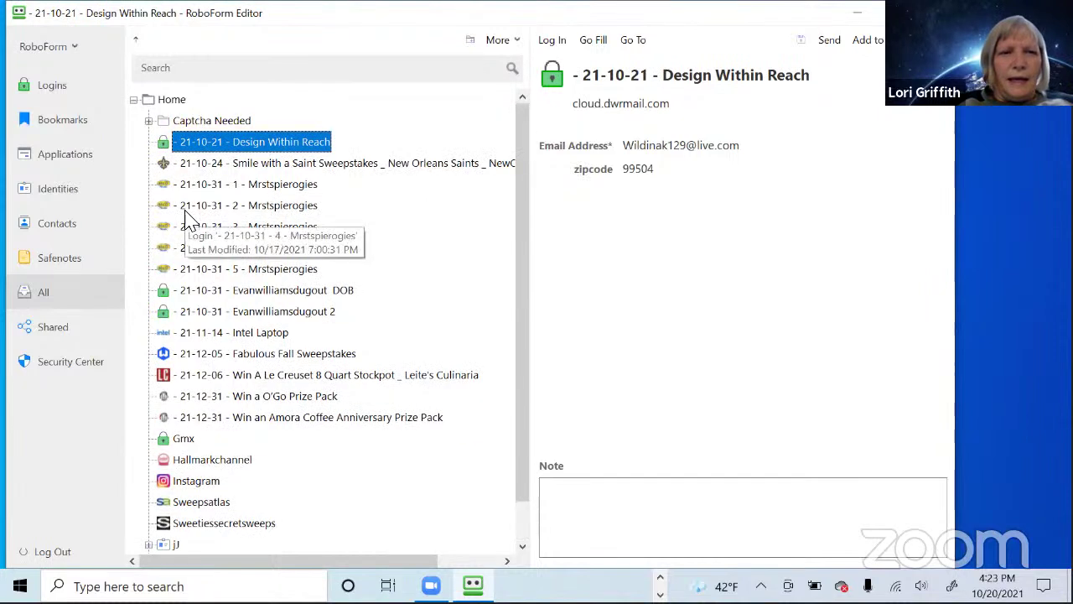
click(242, 186)
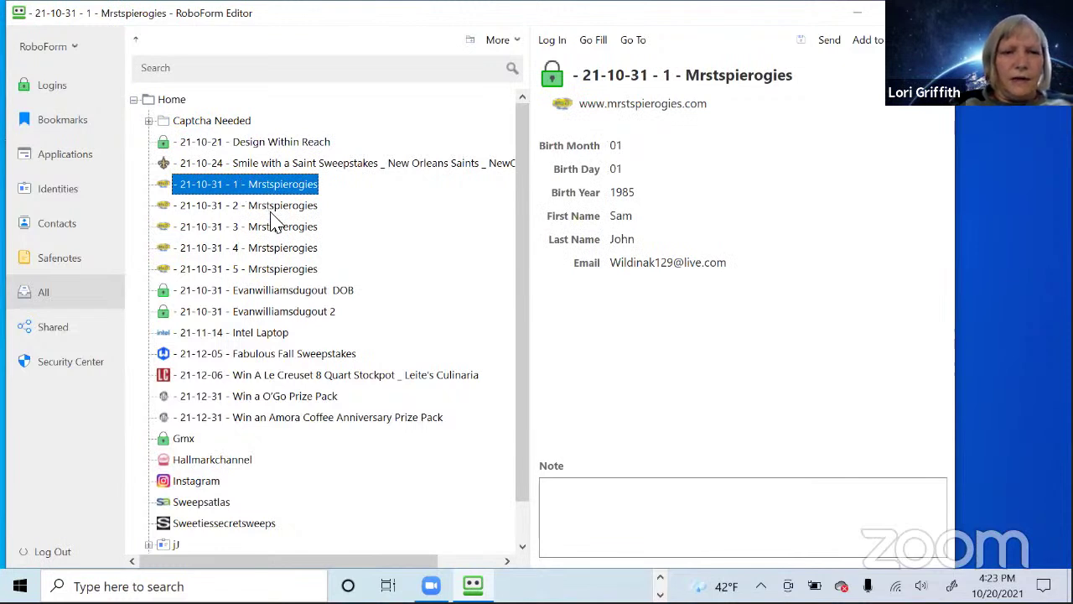
shift+click(273, 270)
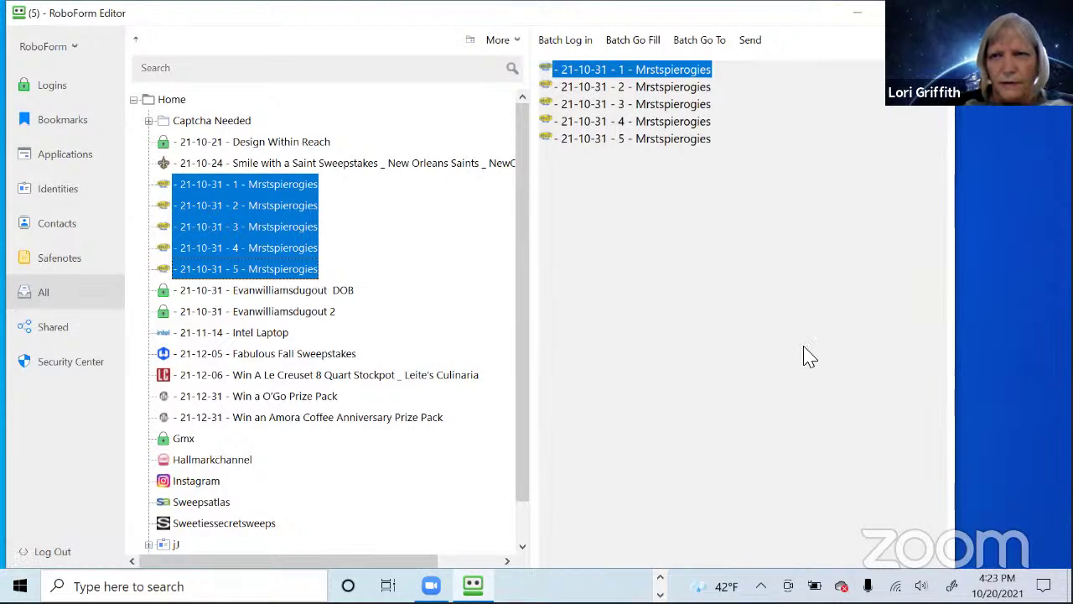
Minimize the RoboForm Editor, open Chrome with the profile that has a photo, and narrow the browser window
click(857, 13)
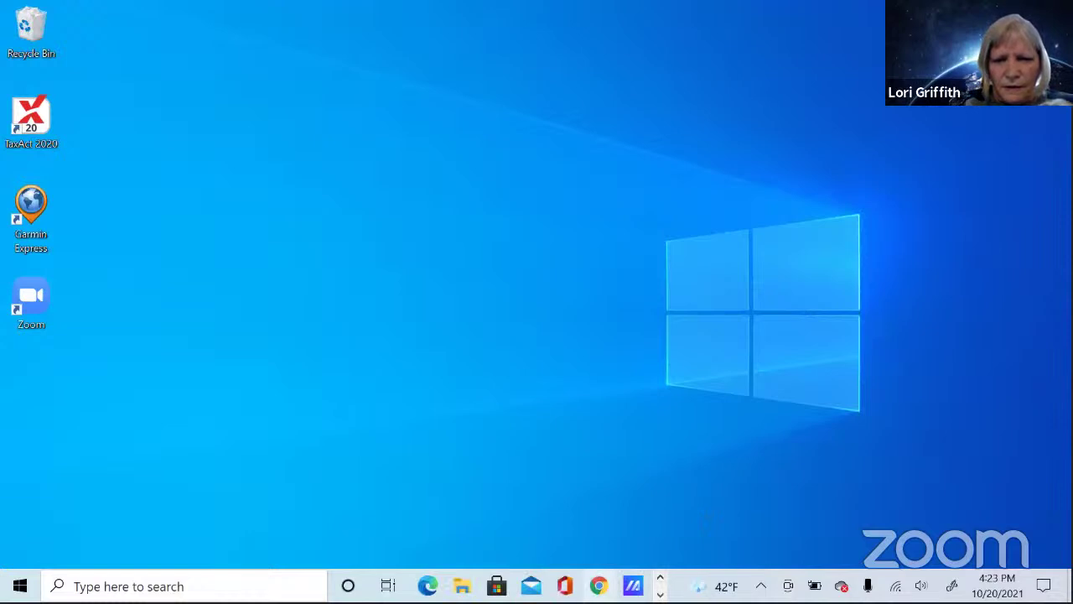
click(598, 585)
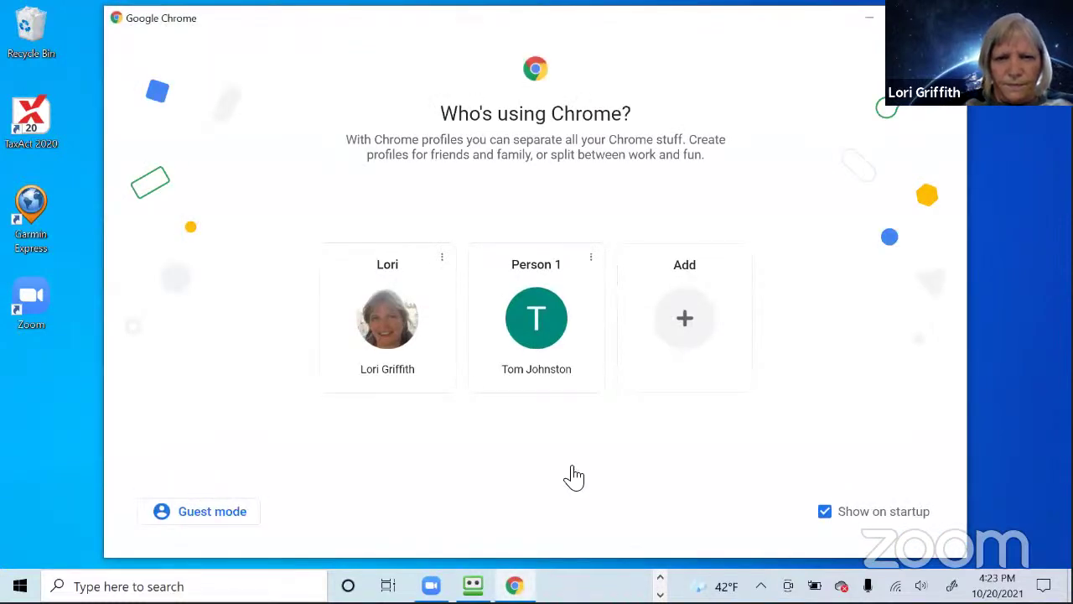
click(368, 311)
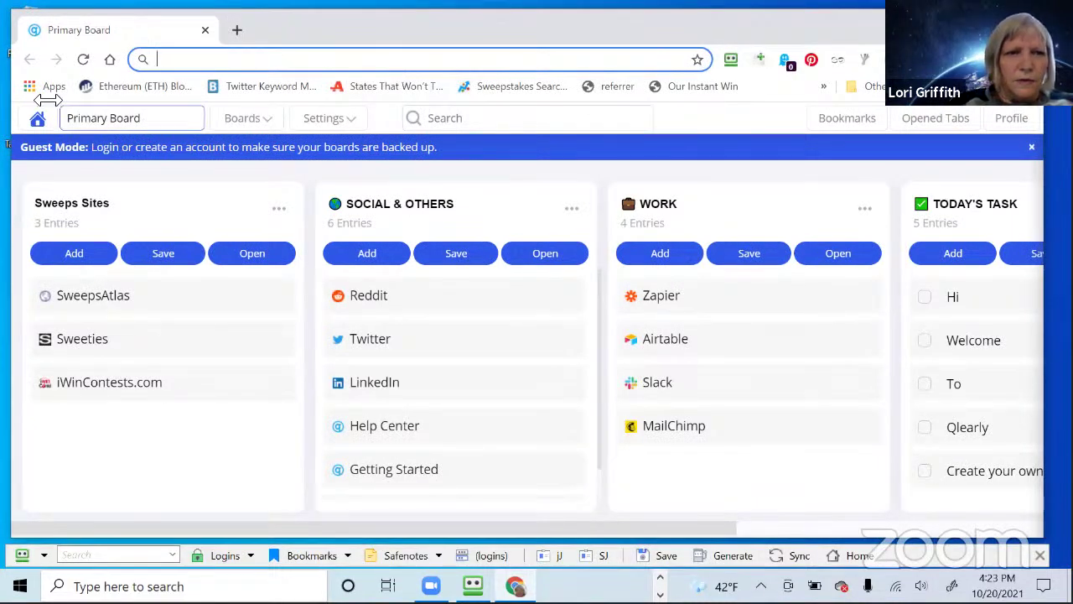
drag(48, 100, 340, 47)
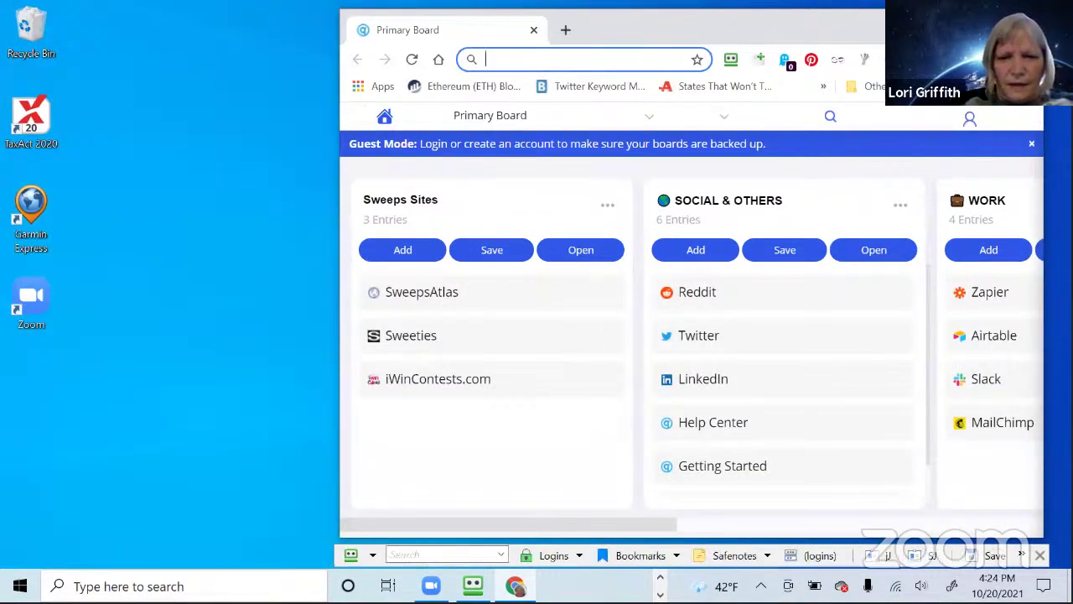
Return to the RoboForm Editor, narrow its window, and run a batch log in for the five selected Mrstspierogies entries, minimizing the editor
click(472, 585)
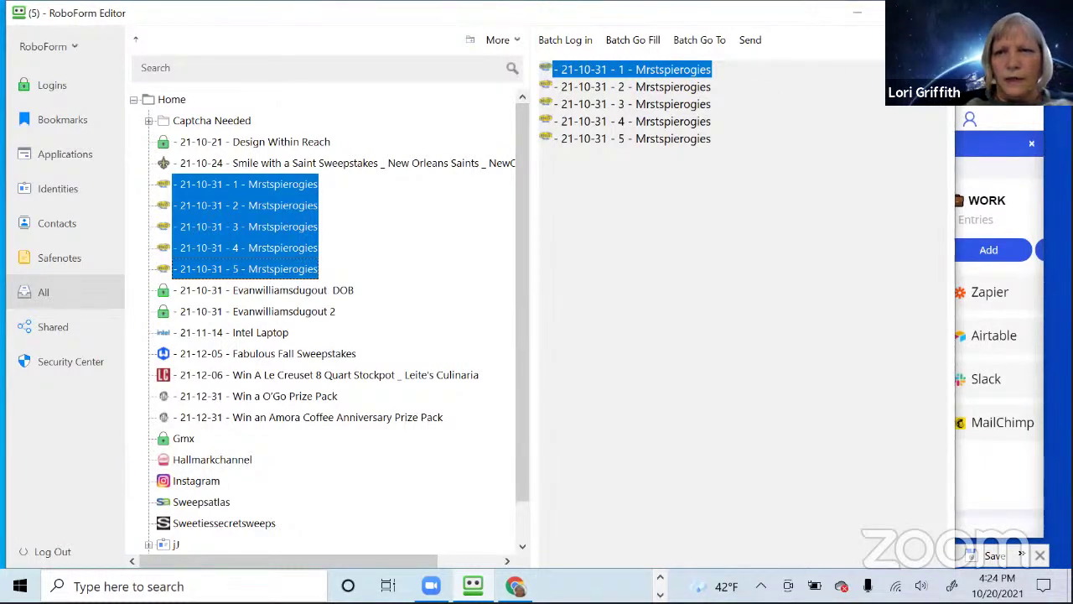
drag(955, 82, 765, 81)
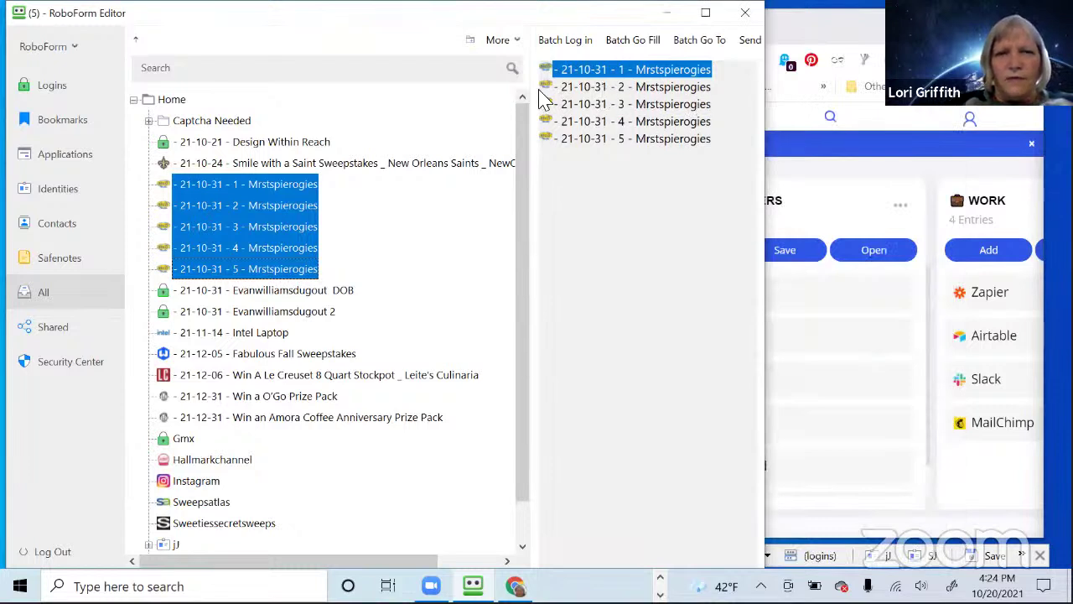
click(570, 43)
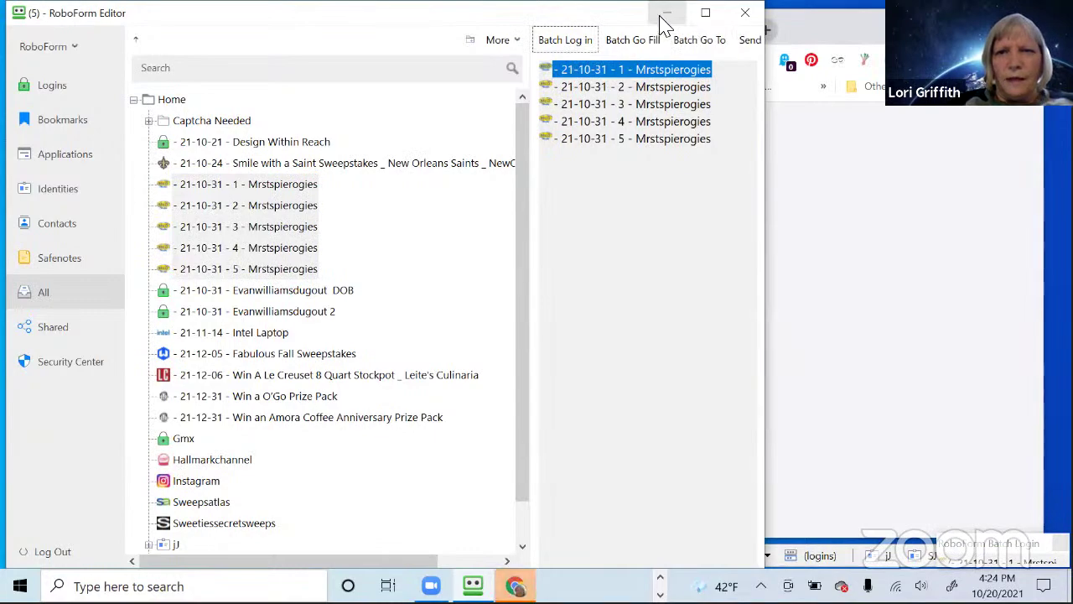
click(667, 14)
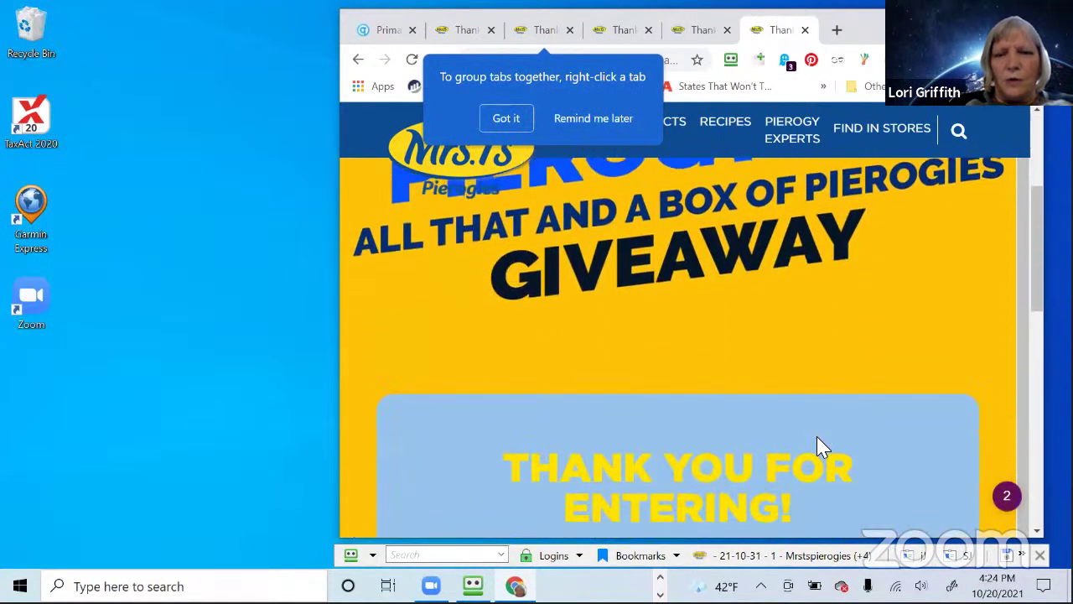
Close the five Mrs. T's Pierogies giveaway pages, keeping only the Primary Board page open
click(805, 30)
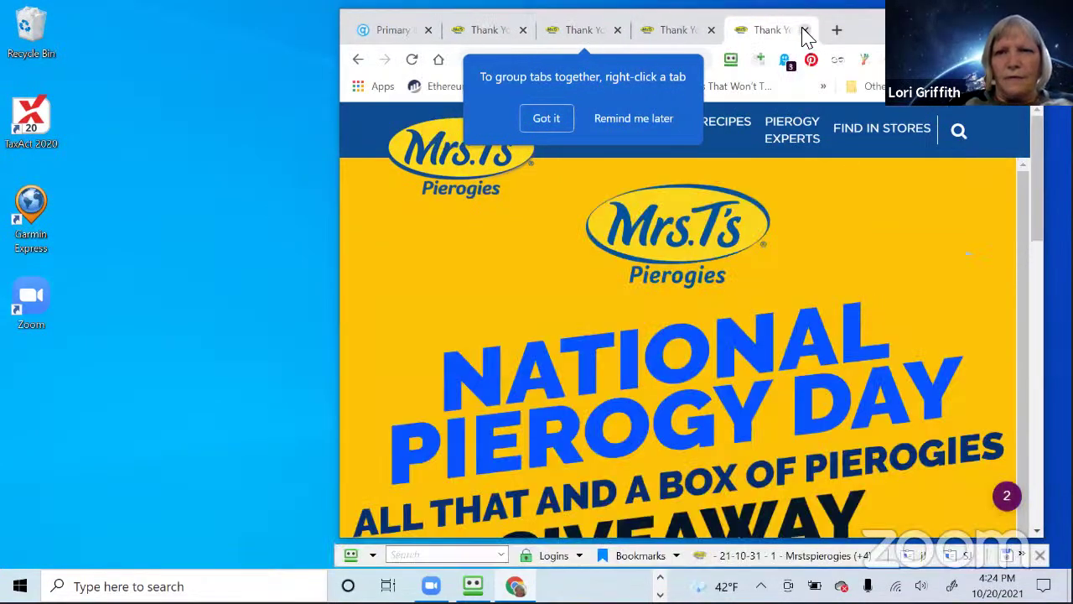
click(805, 30)
click(805, 30)
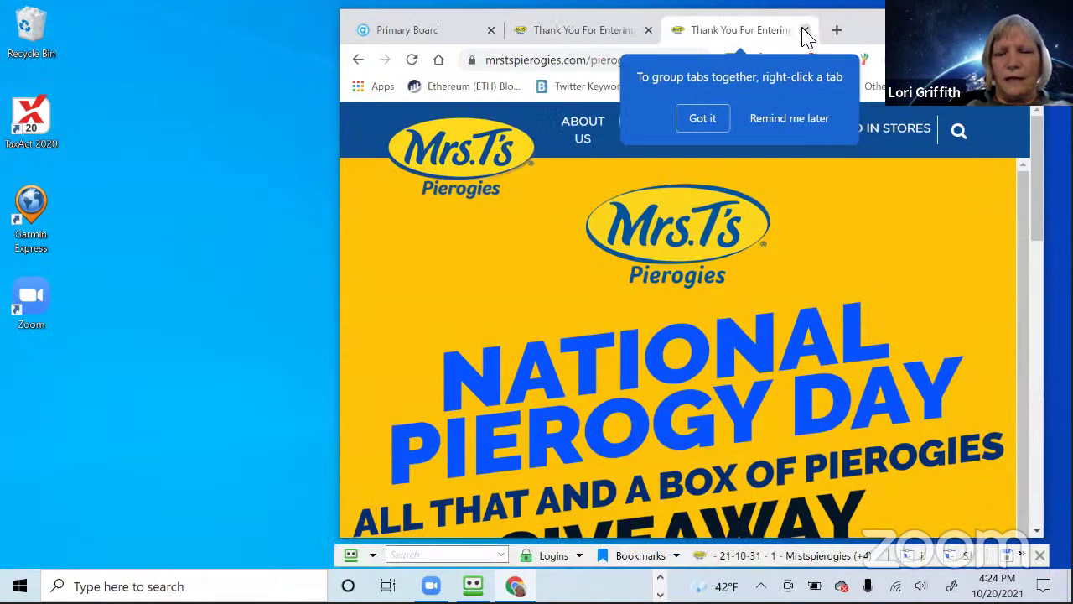
click(804, 30)
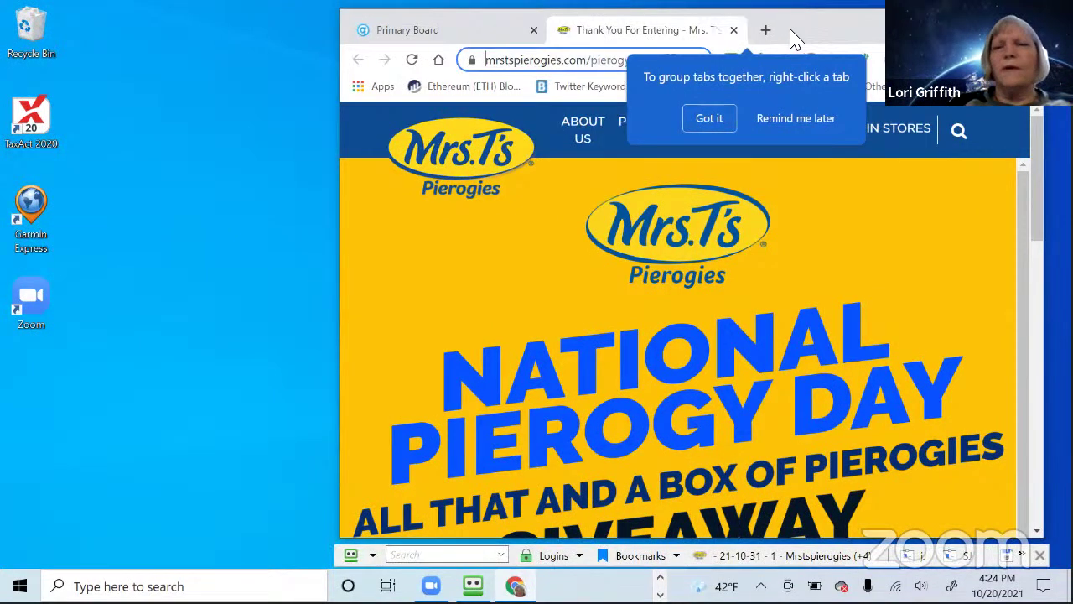
click(734, 30)
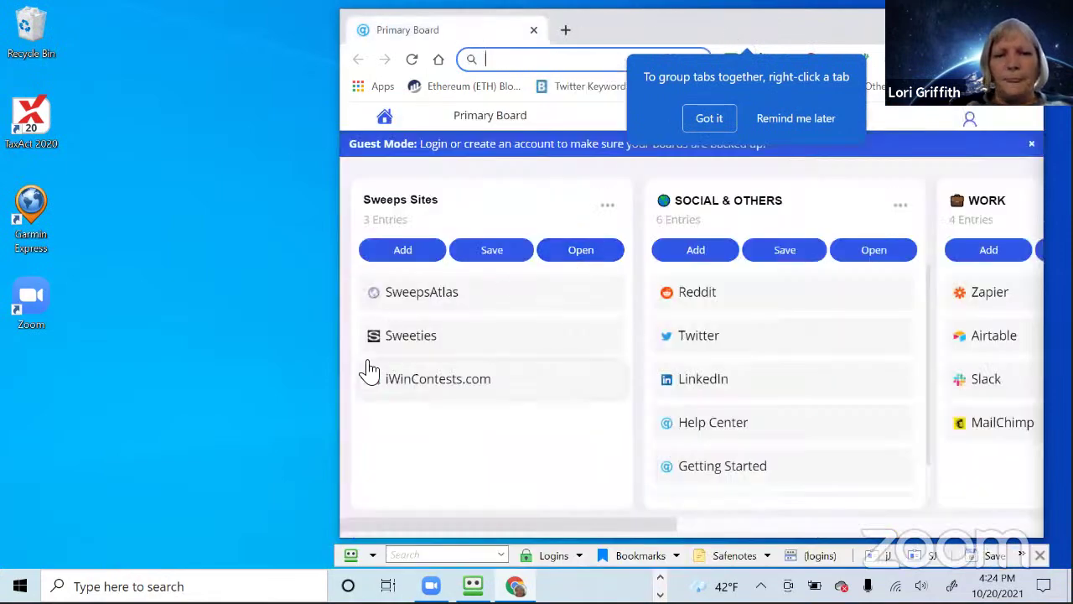
Switch back to the RoboForm Editor and show the Go To and Match URLs of the first Mrstspierogies login in a widened window
click(473, 585)
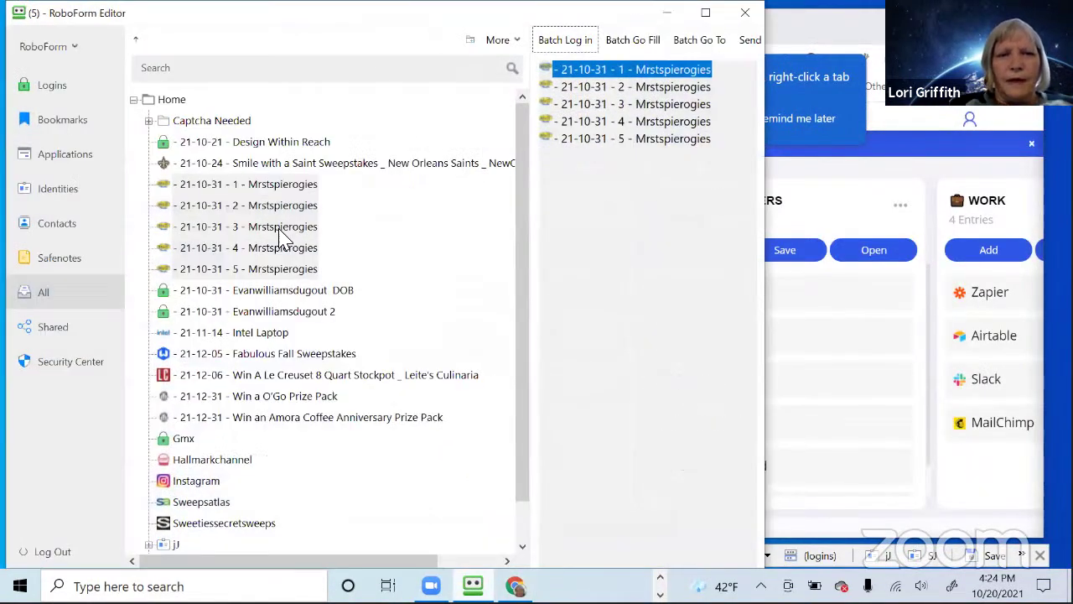
click(282, 186)
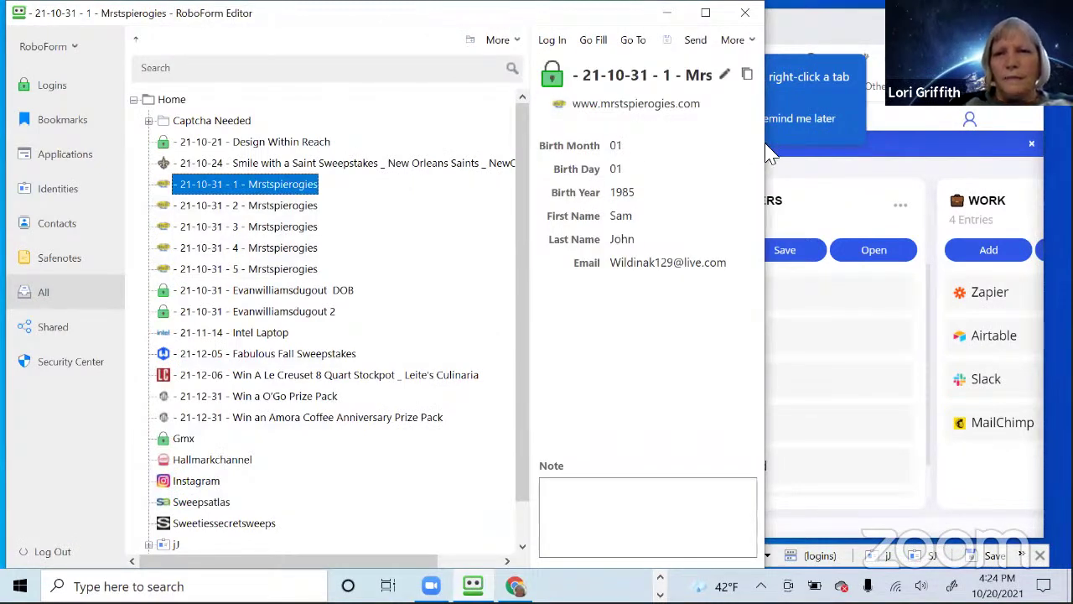
drag(765, 153, 978, 154)
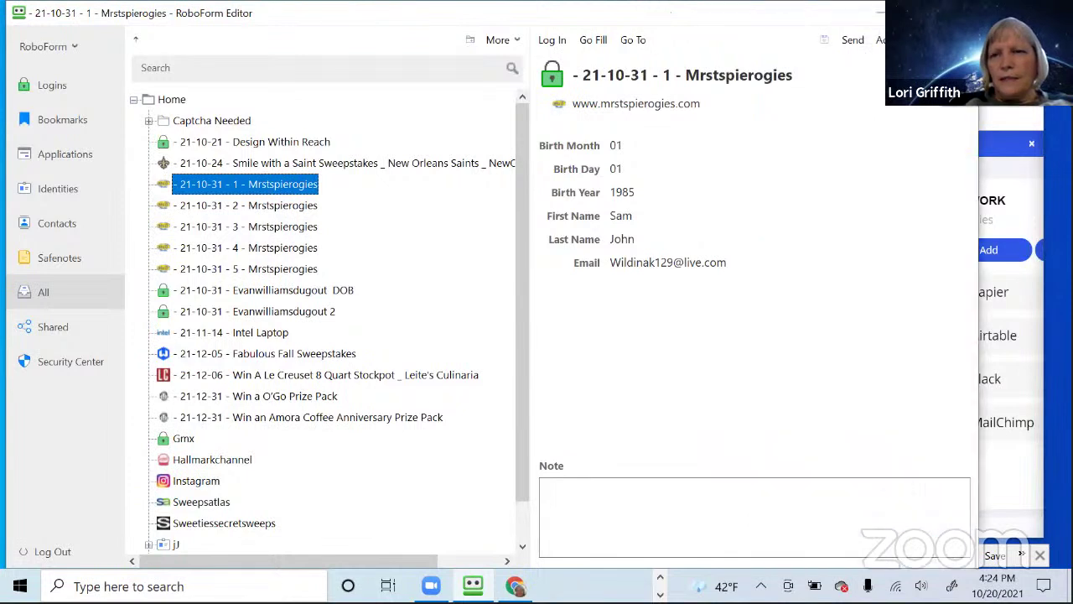
click(952, 40)
click(838, 110)
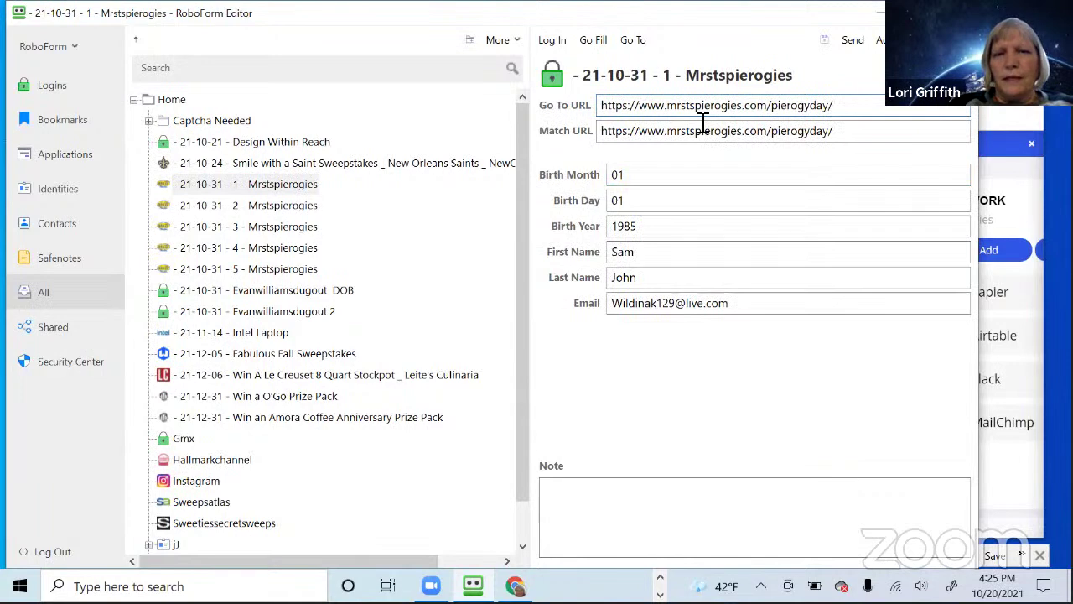
click(622, 133)
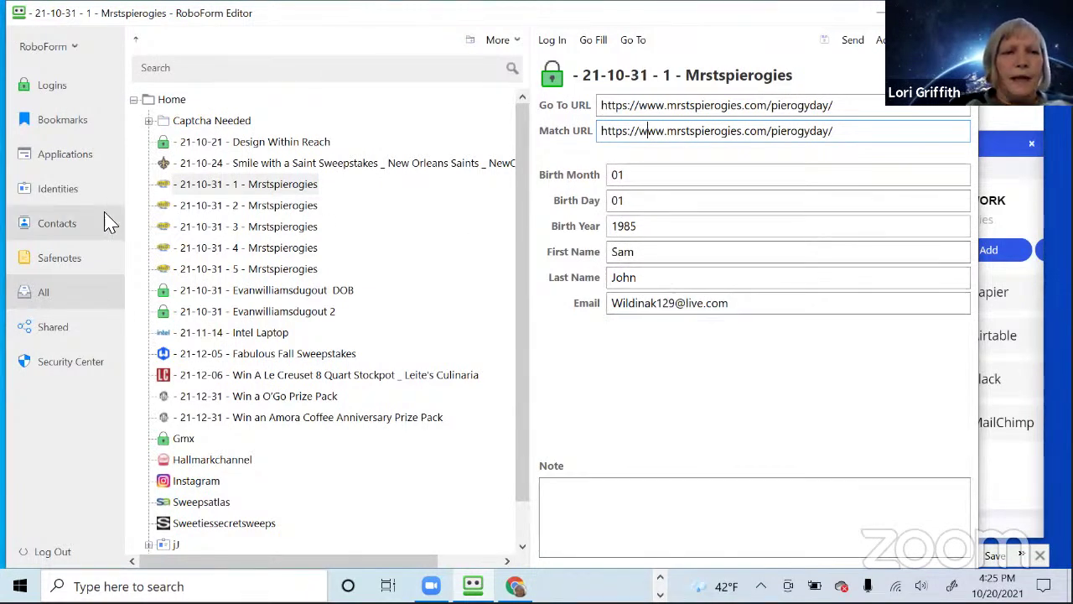
Show the saved identities, view the jJ identity's details, and expand the categories of both the jJ and SJ identities
click(59, 196)
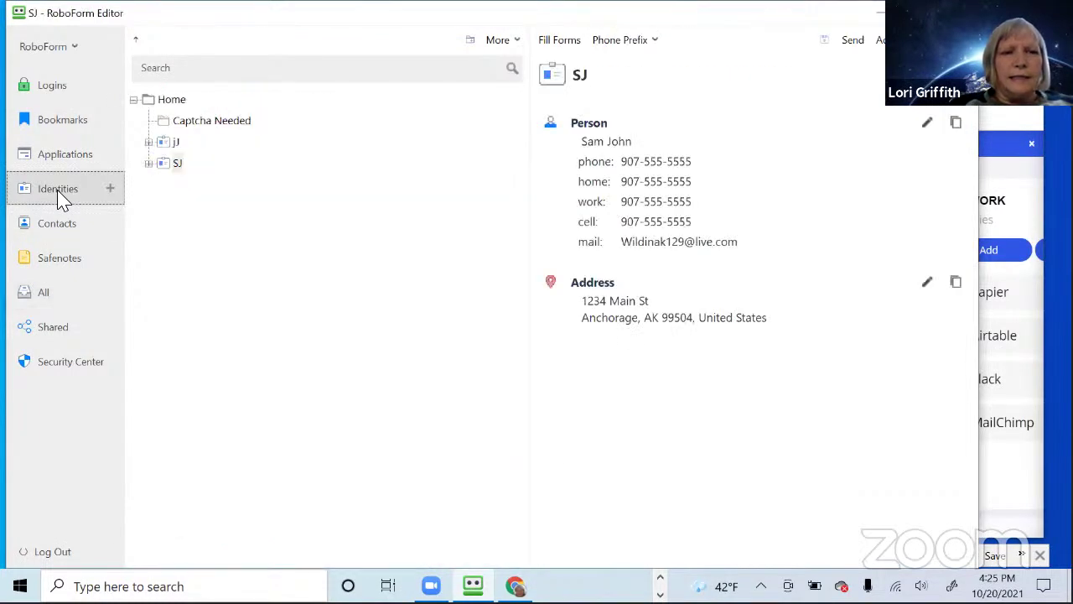
click(149, 142)
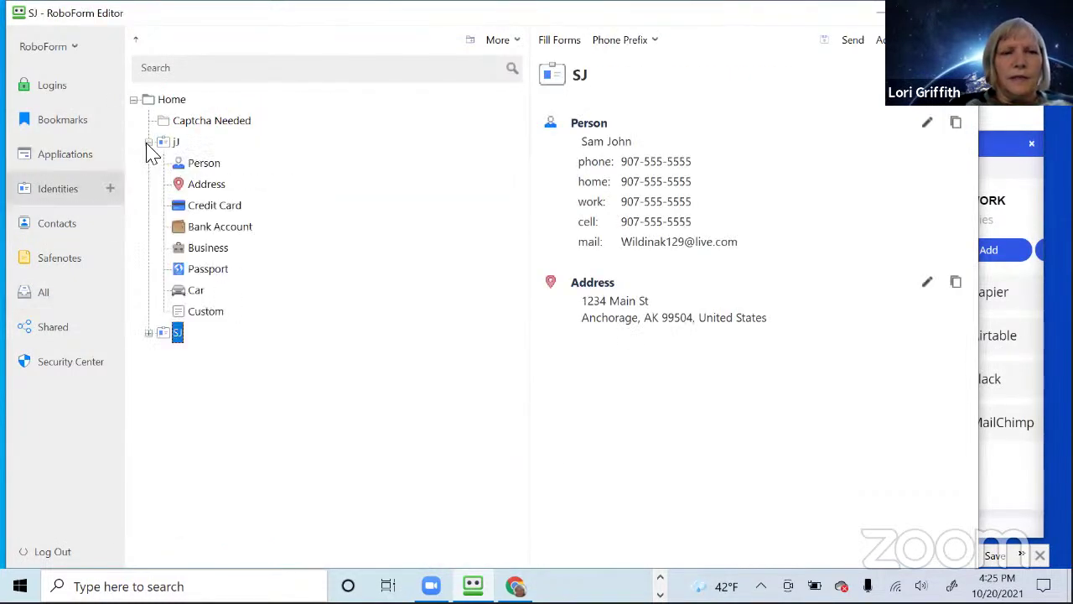
click(176, 142)
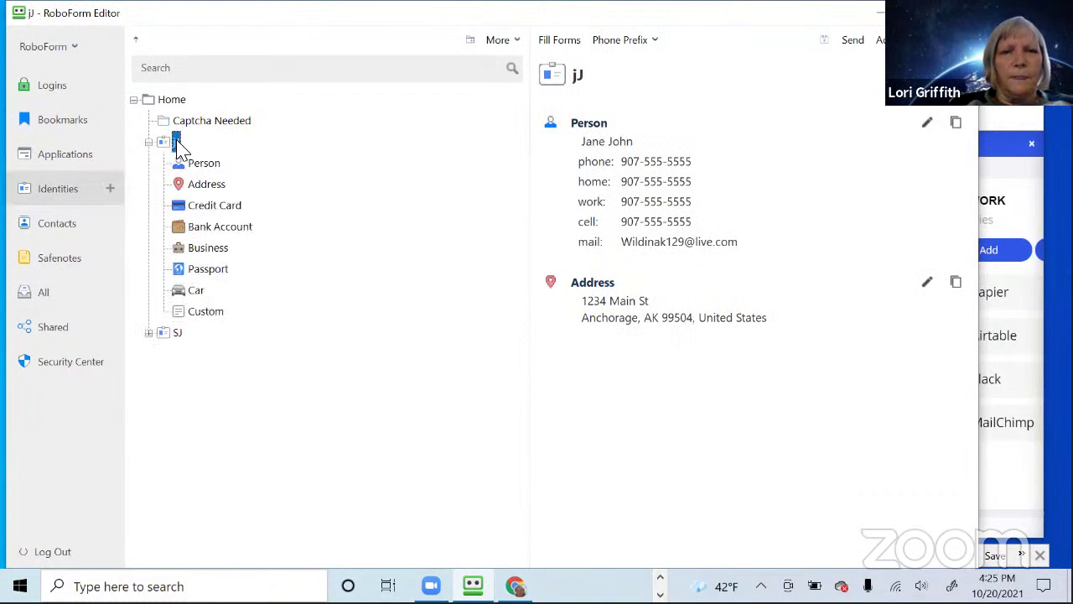
drag(176, 141, 192, 326)
click(148, 333)
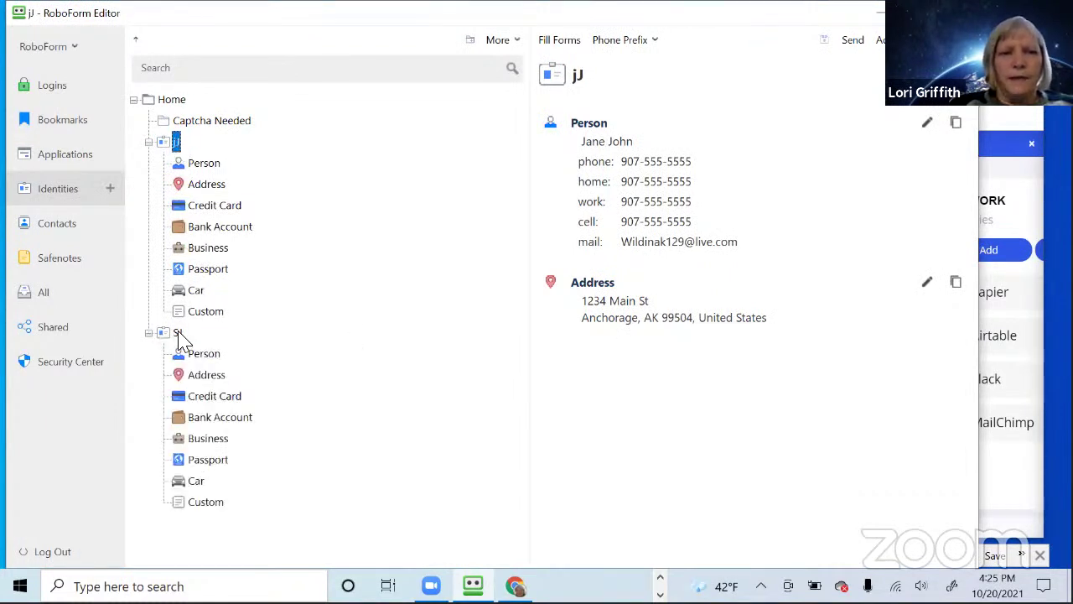
View the SJ identity's summary and its Person details, keeping its categories expanded
click(177, 333)
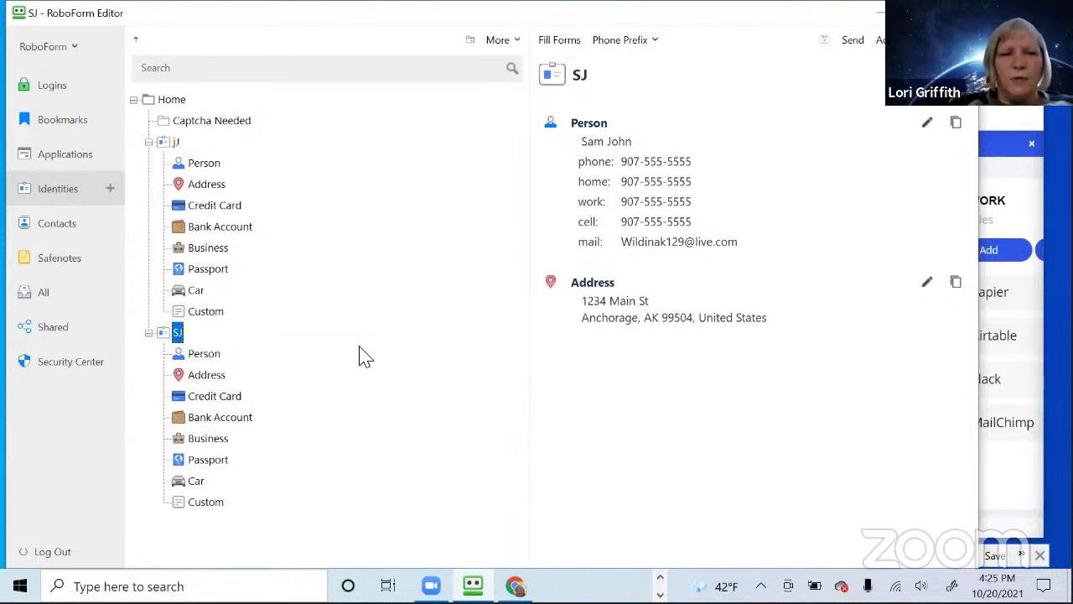
right_click(179, 333)
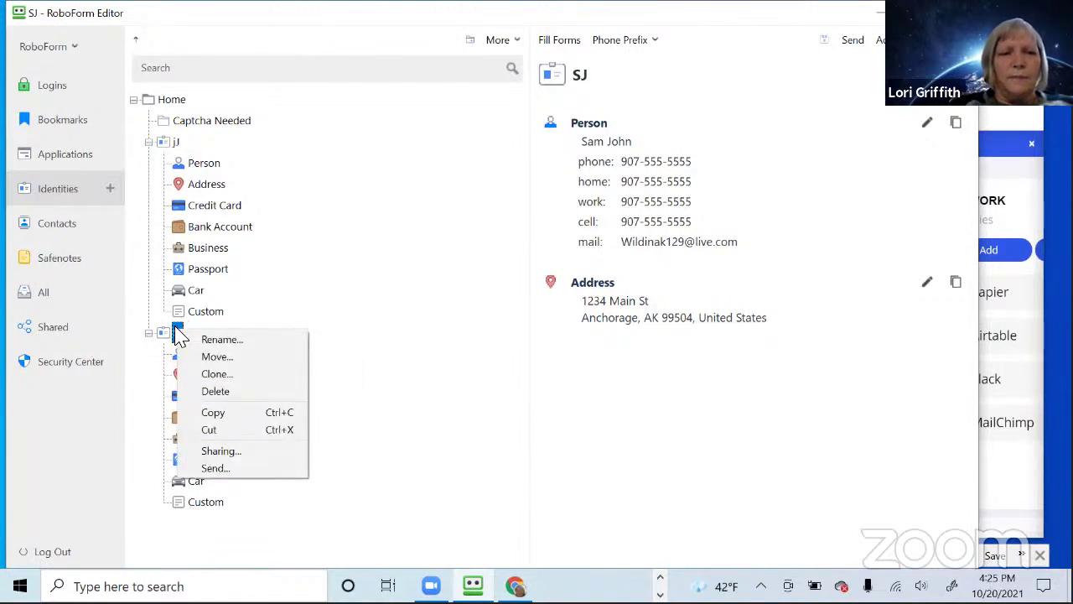
key(Escape)
double_click(178, 333)
mouse_move(179, 333)
mouse_down()
mouse_move(149, 330)
mouse_move(179, 333)
mouse_up()
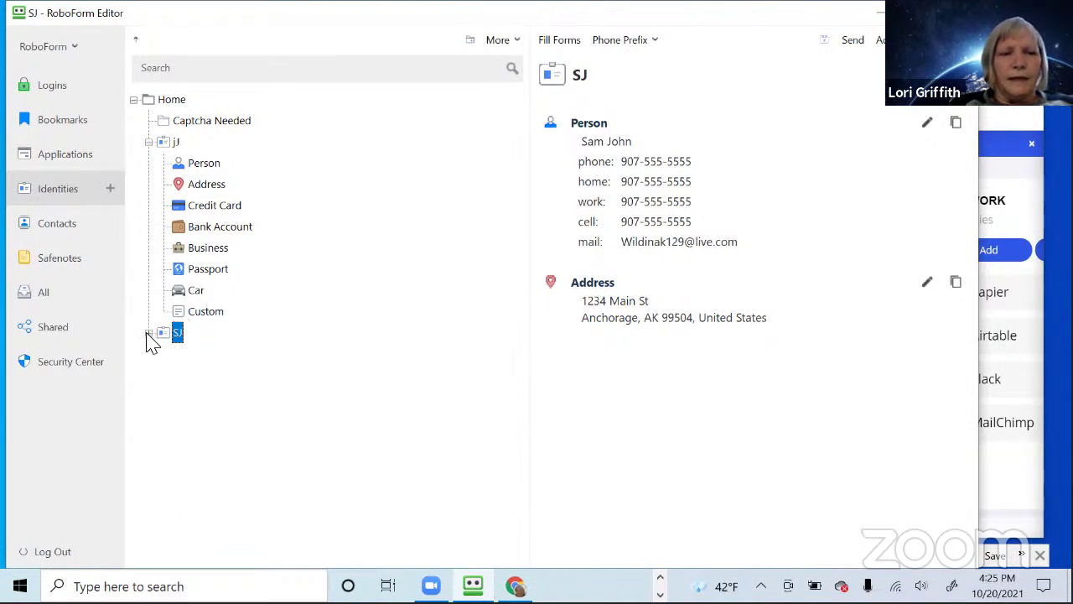
click(148, 334)
click(207, 354)
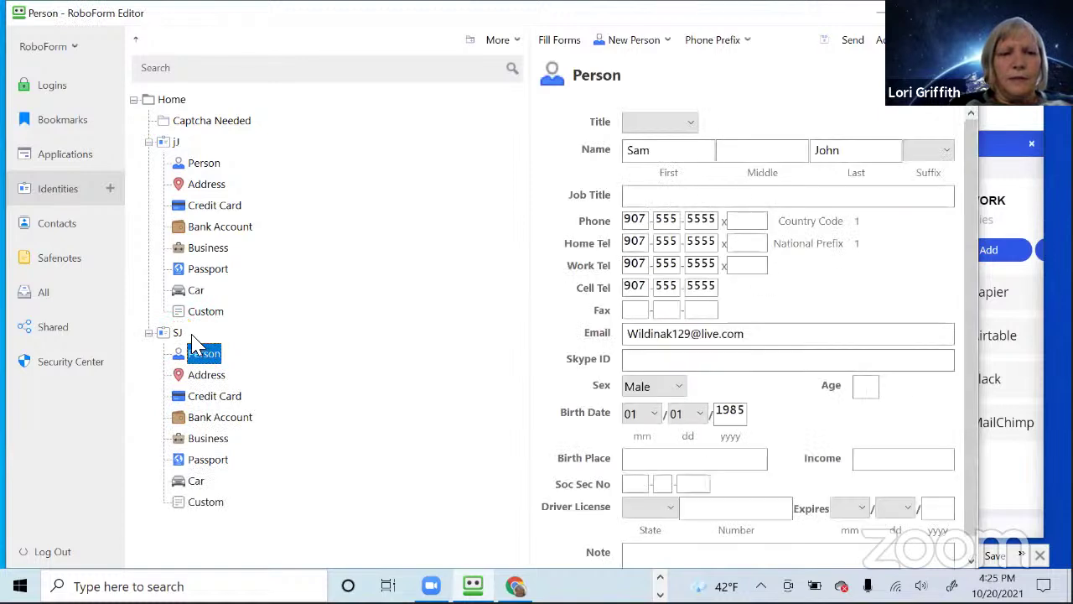
Clone the SJ identity into the Home folder, naming the copy with another person's first name
click(179, 336)
right_click(182, 339)
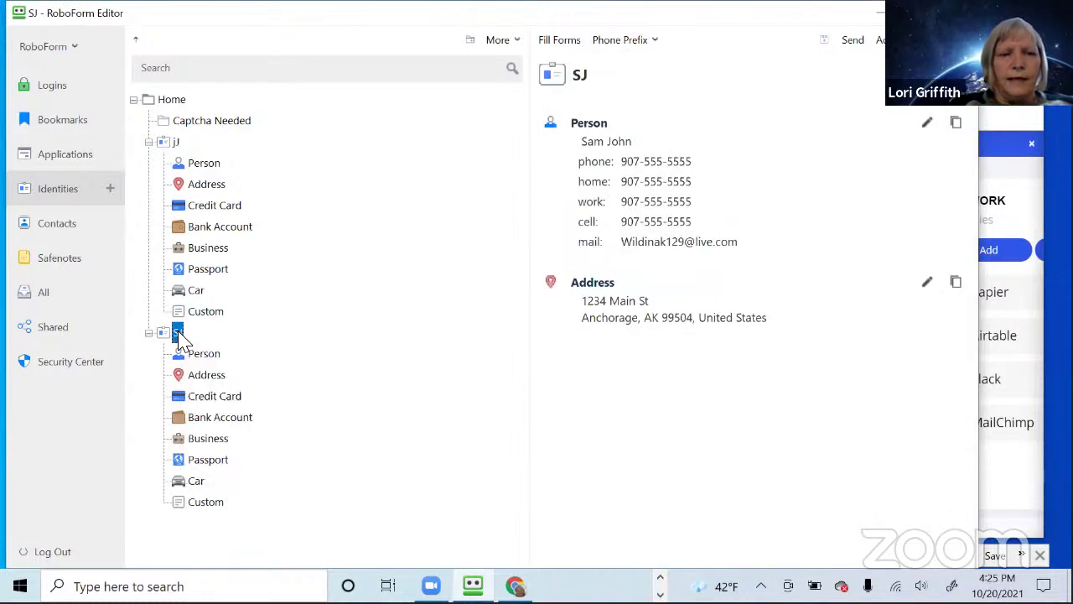
click(221, 378)
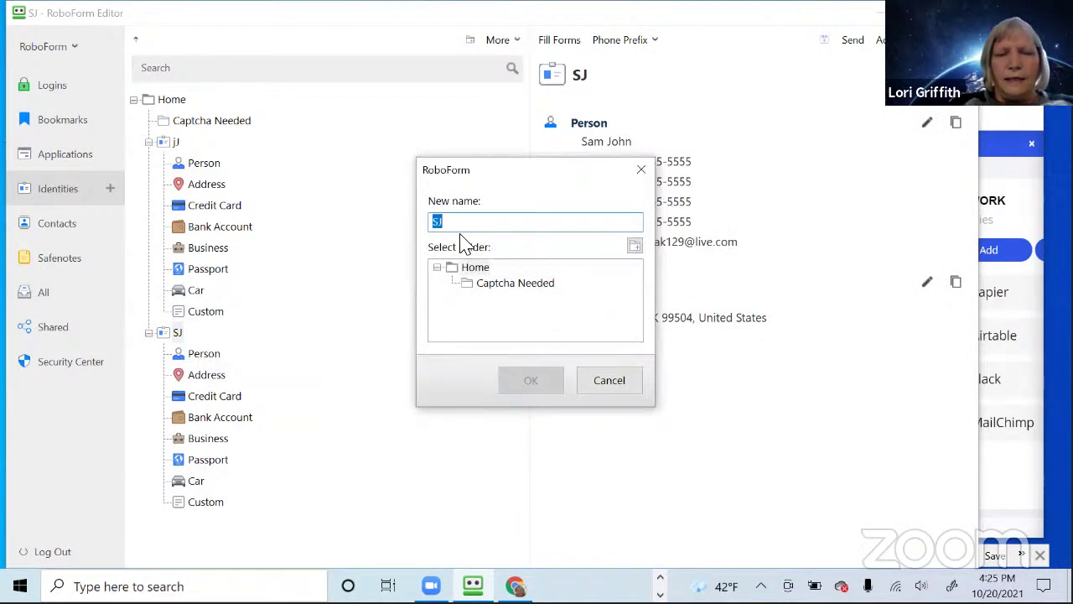
text(Ralph)
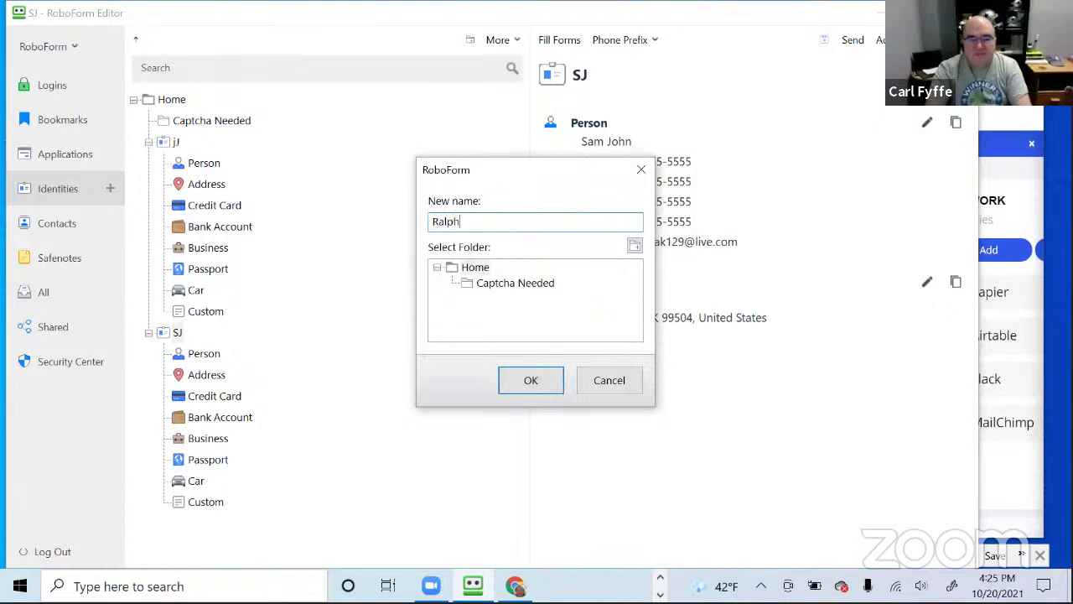
click(535, 384)
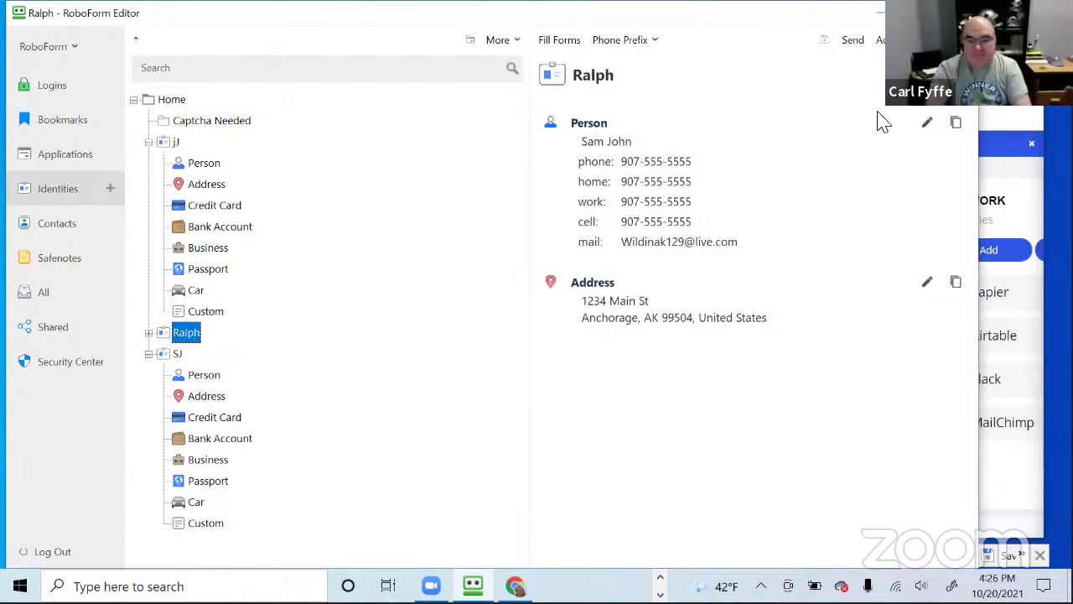
Replace the first name in the cloned identity's Person details with the one used as the clone's name
click(929, 124)
click(666, 152)
drag(666, 152, 585, 160)
text(Ralph)
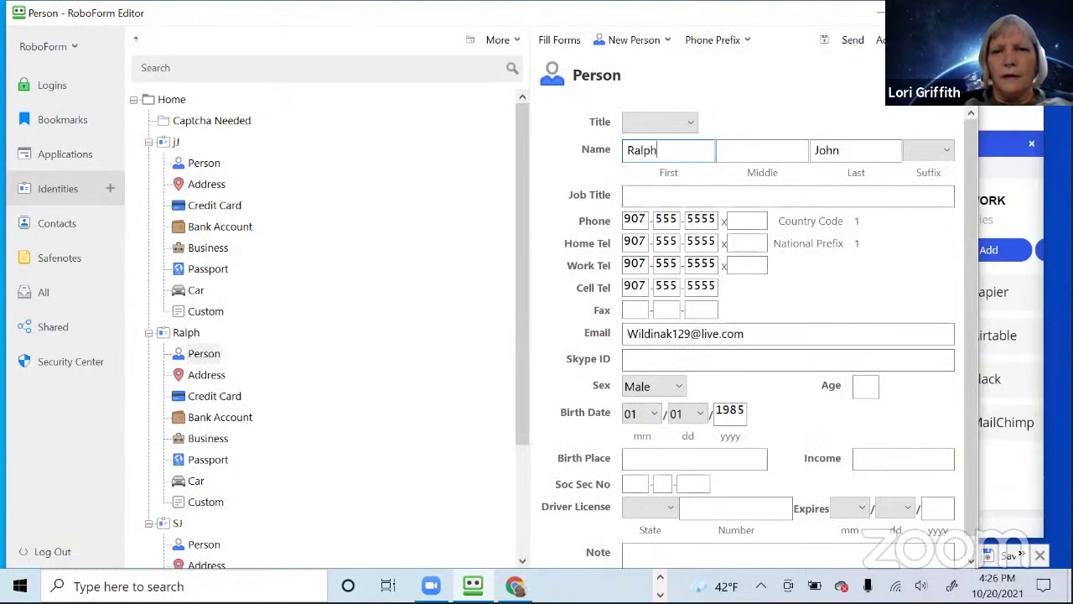
Enter a different birth date in the cloned identity's Person details and save the changes
scroll(687, 369, down, 1)
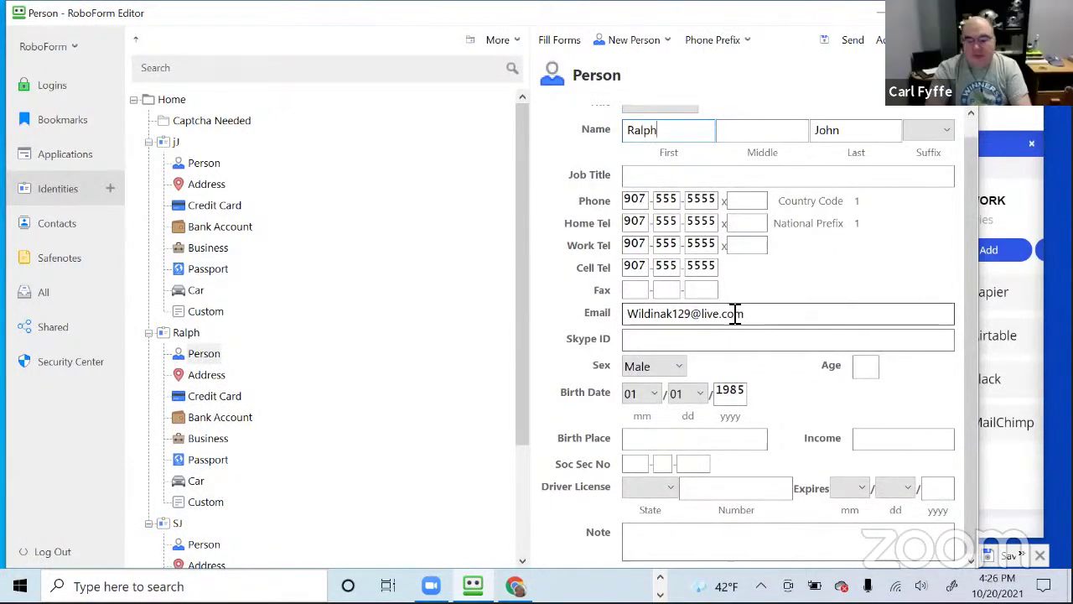
click(652, 396)
click(642, 430)
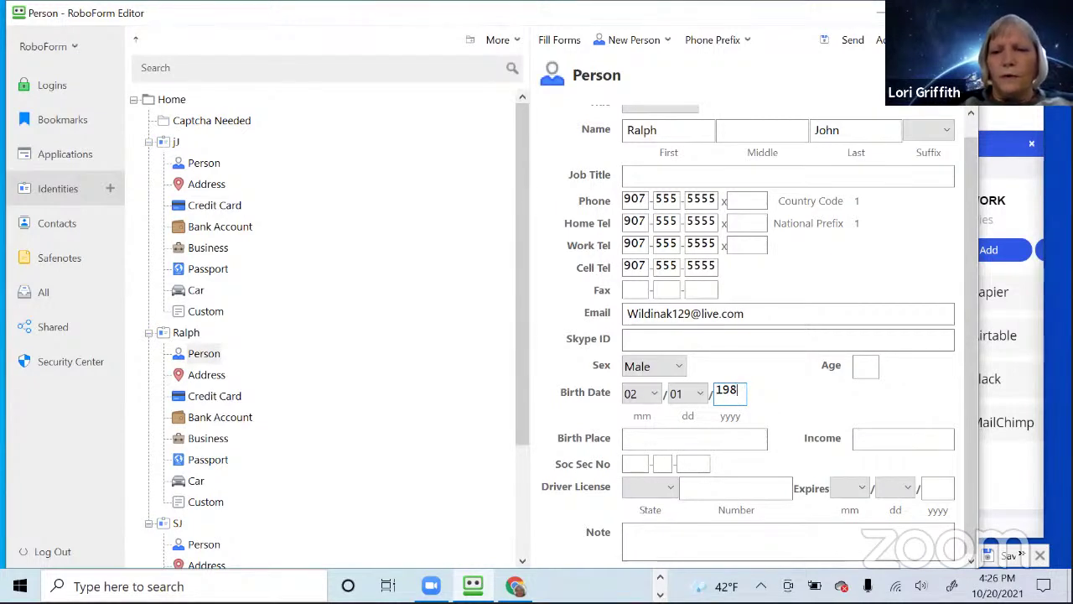
key(BackSpace)
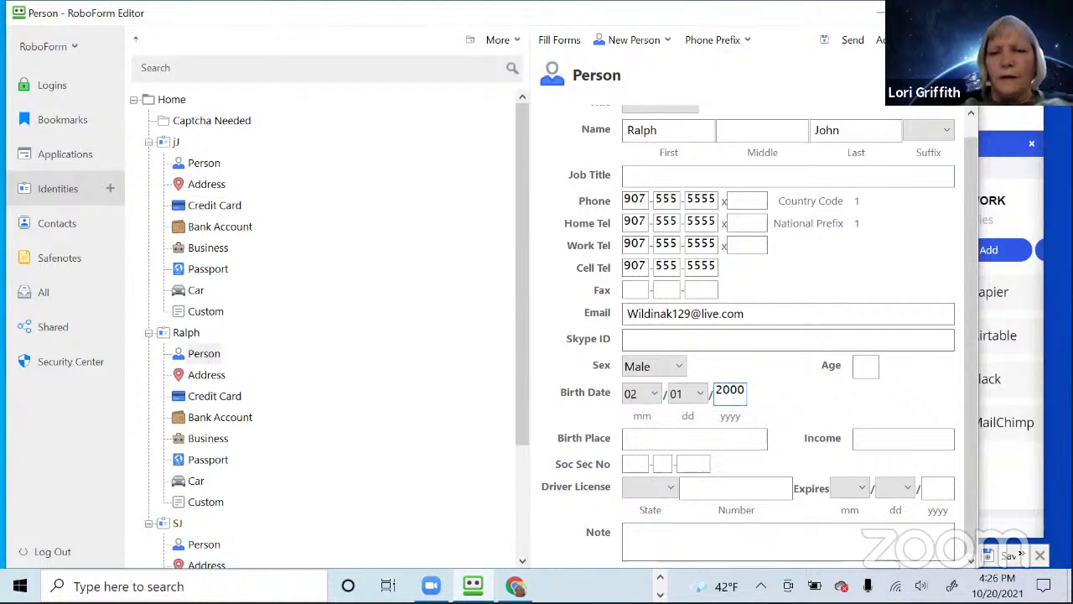
click(764, 340)
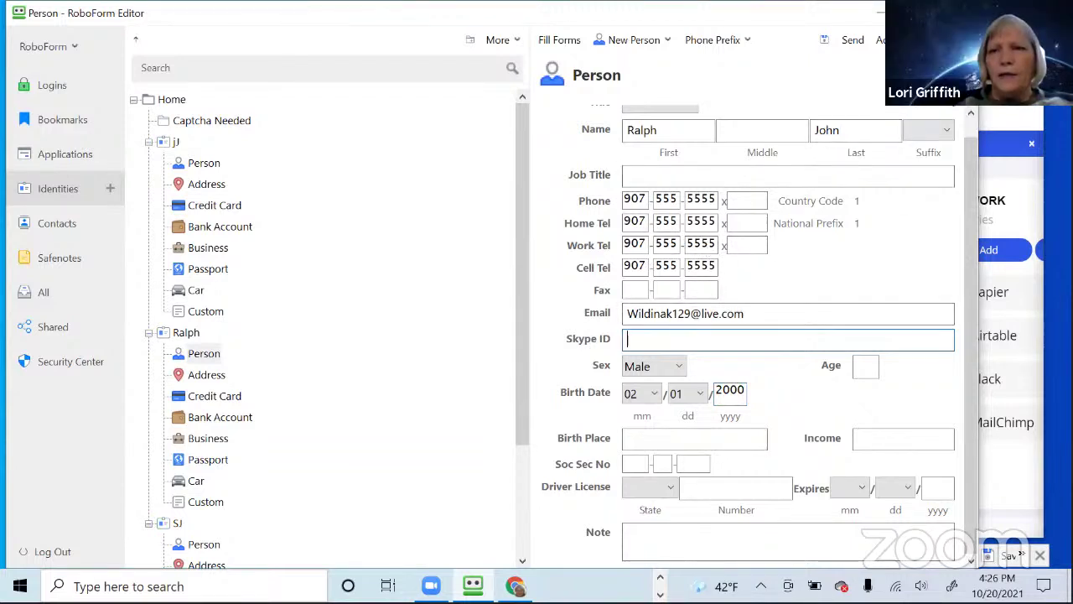
scroll(738, 161, up, 1)
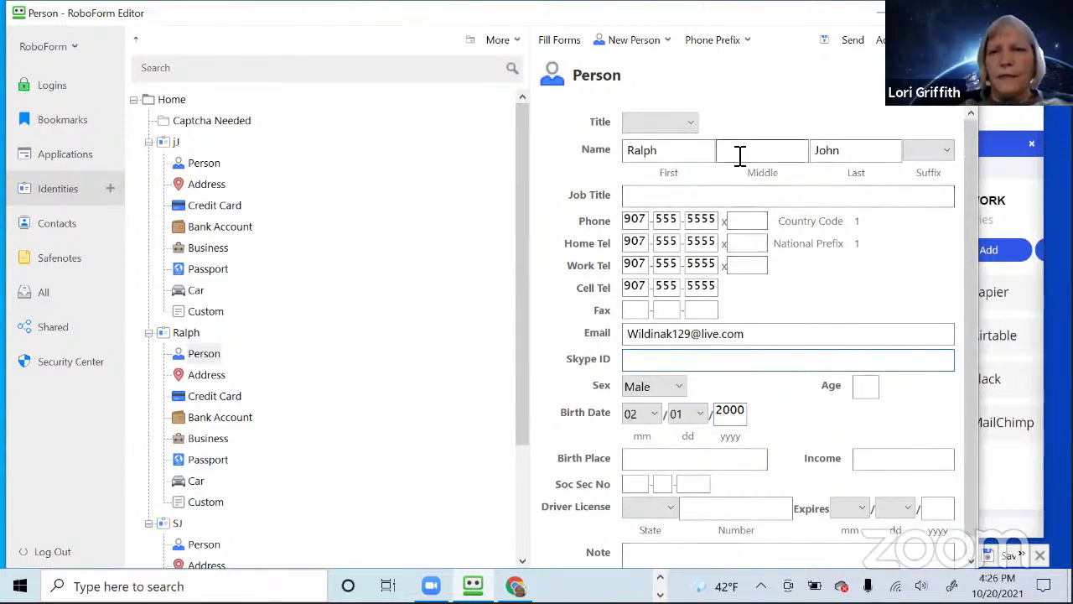
click(741, 457)
scroll(726, 453, down, 1)
scroll(726, 453, up, 1)
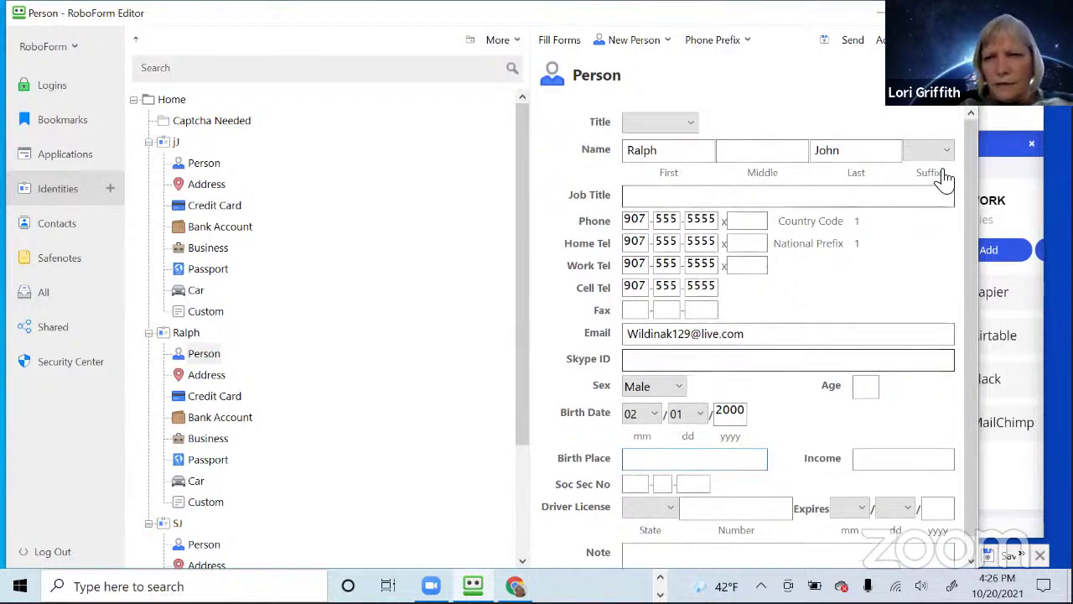
click(825, 43)
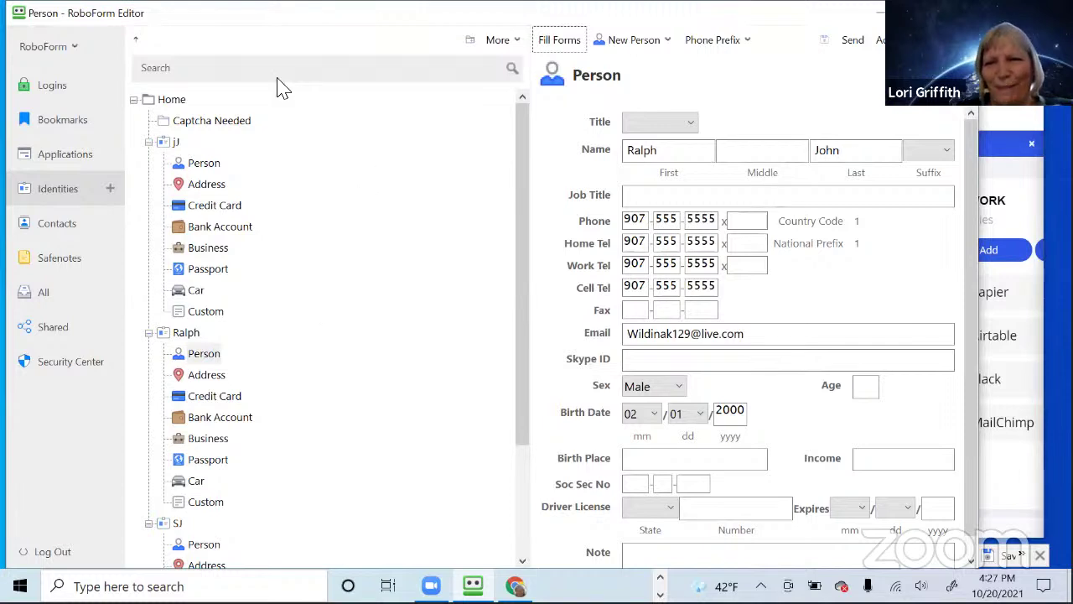
Collapse the cloned and jJ identities, and show the Create New Identity dialog without creating one
scroll(238, 233, down, 2)
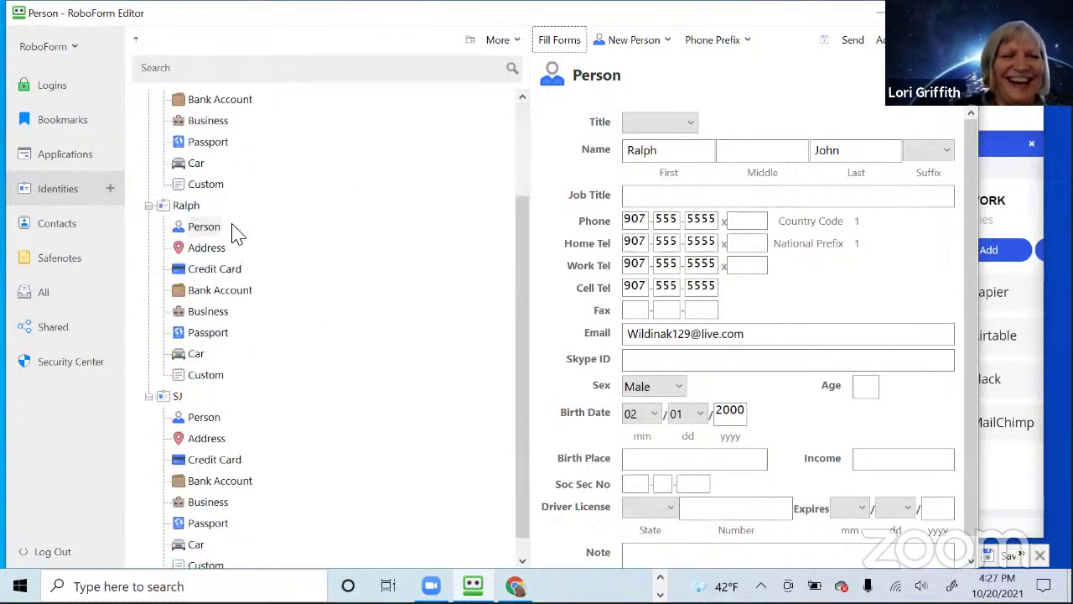
scroll(237, 233, down, 1)
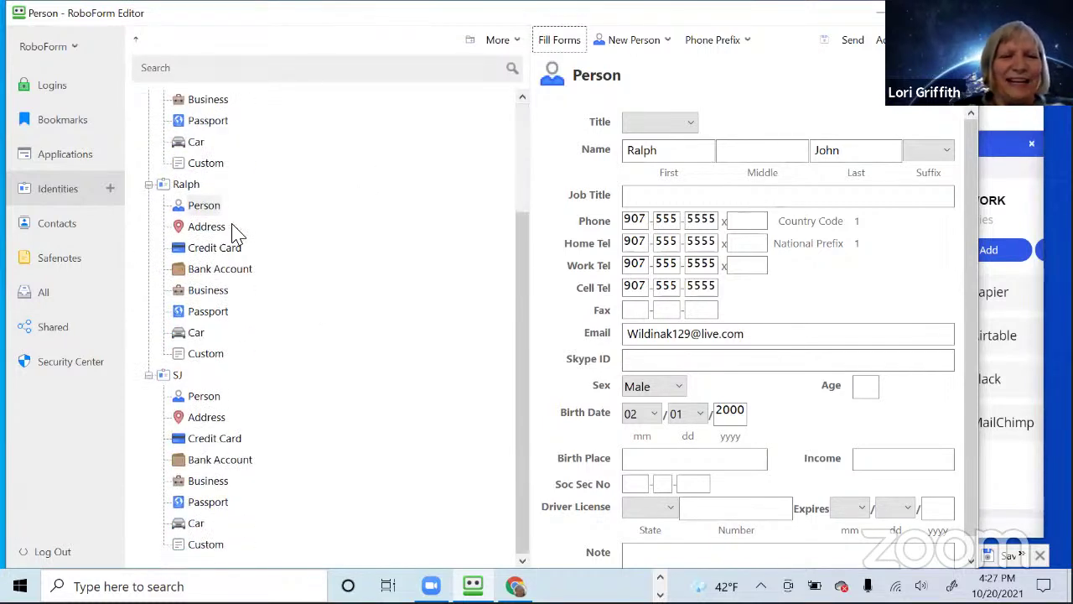
click(148, 185)
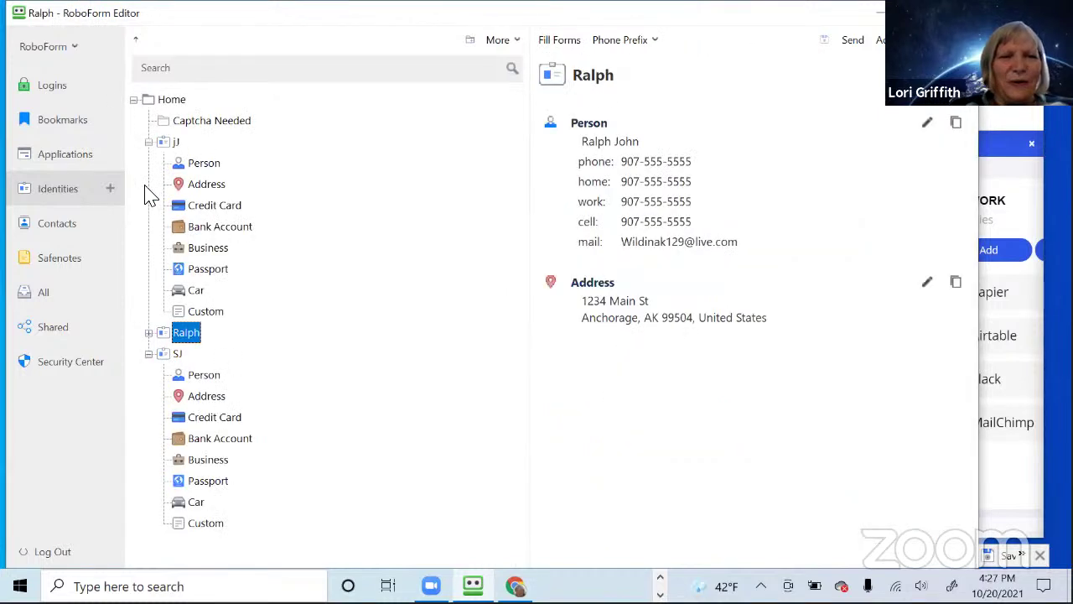
click(148, 141)
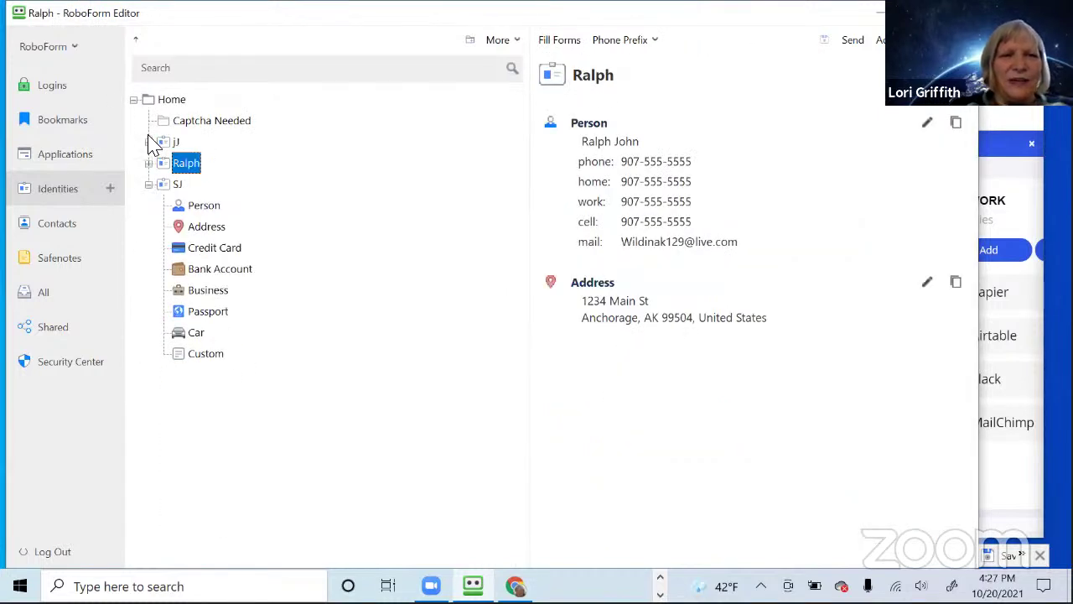
click(109, 189)
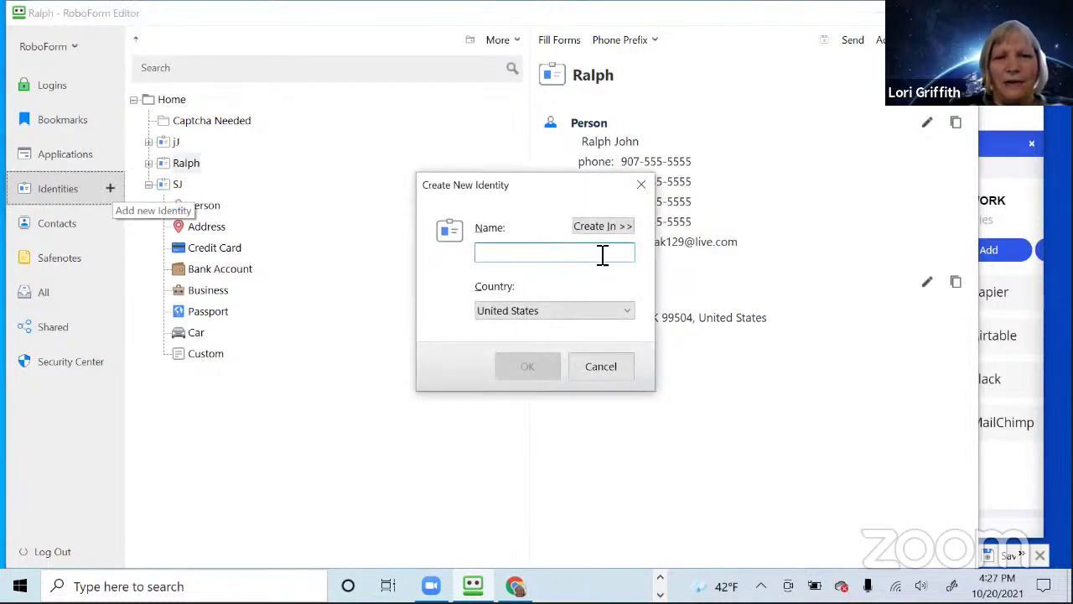
click(641, 185)
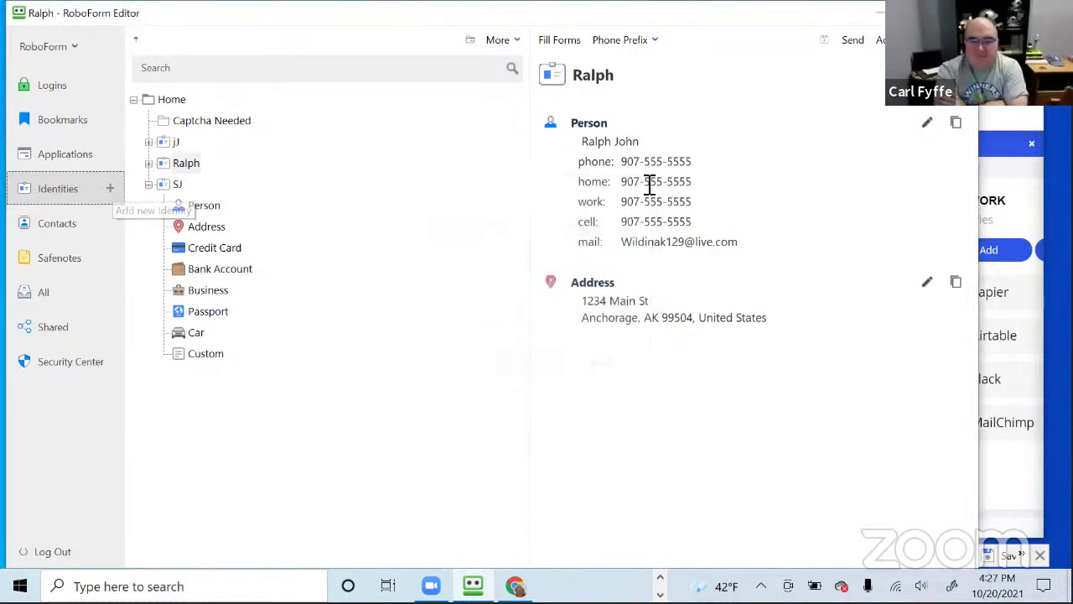
Run a batch log in for all saved logins from Design Within Reach through Win an Amora Coffee Anniversary Prize Pack
click(58, 99)
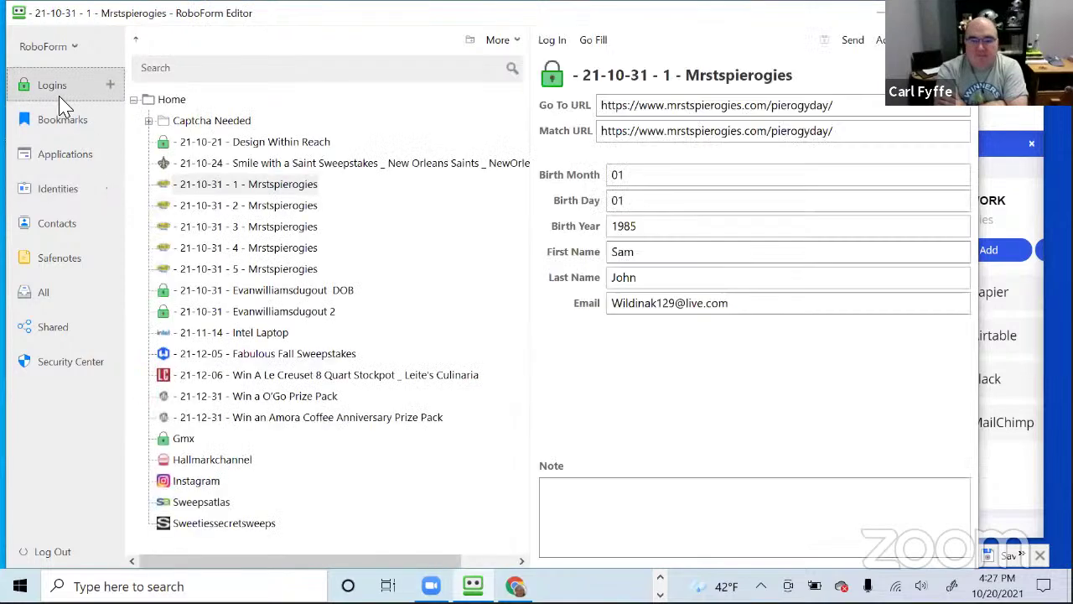
click(258, 149)
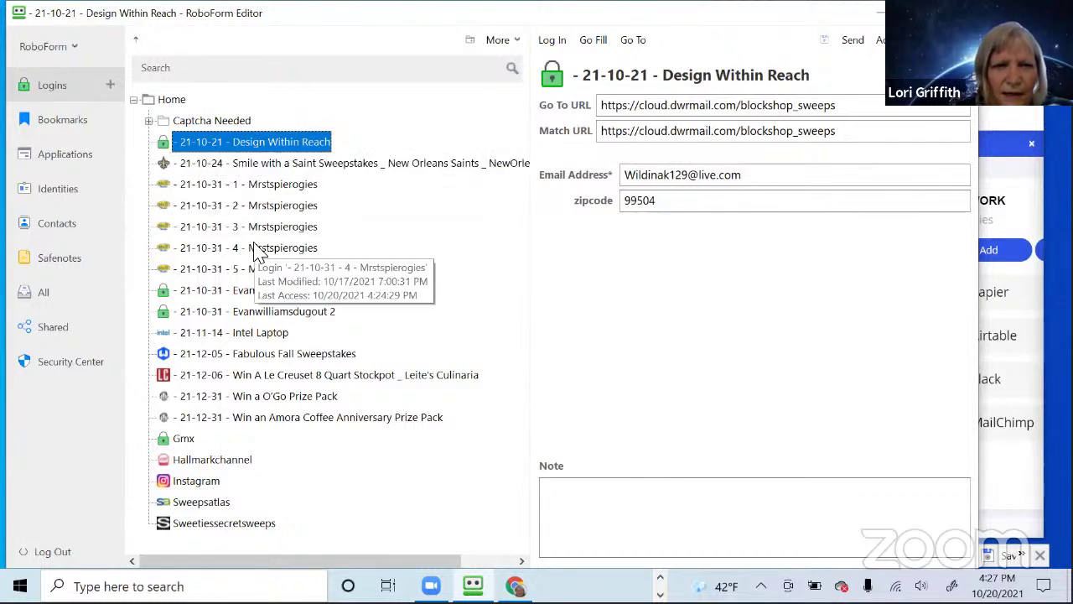
shift+click(263, 312)
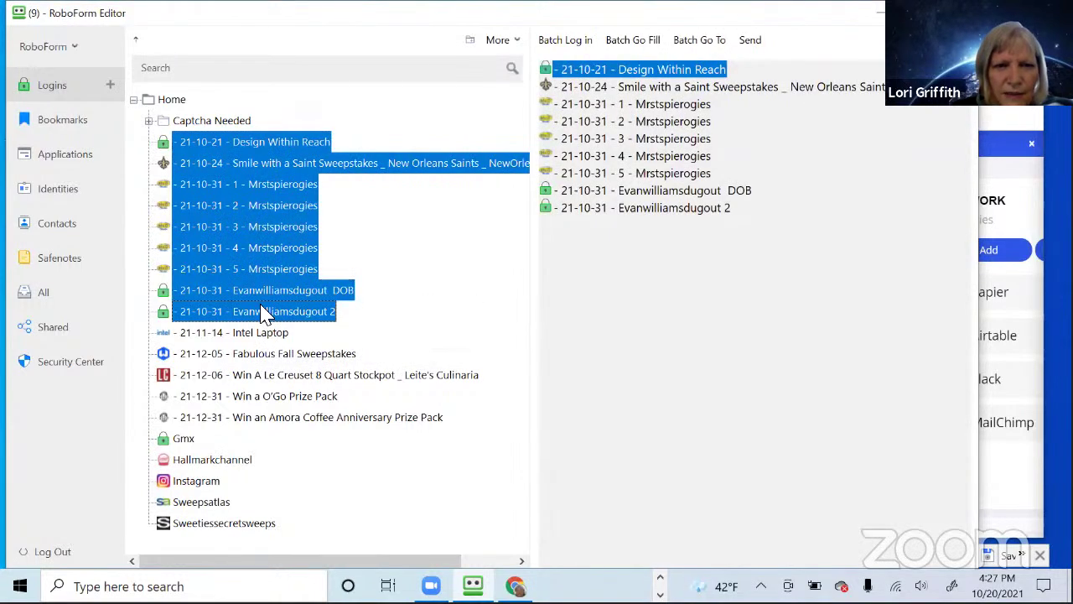
shift+click(266, 355)
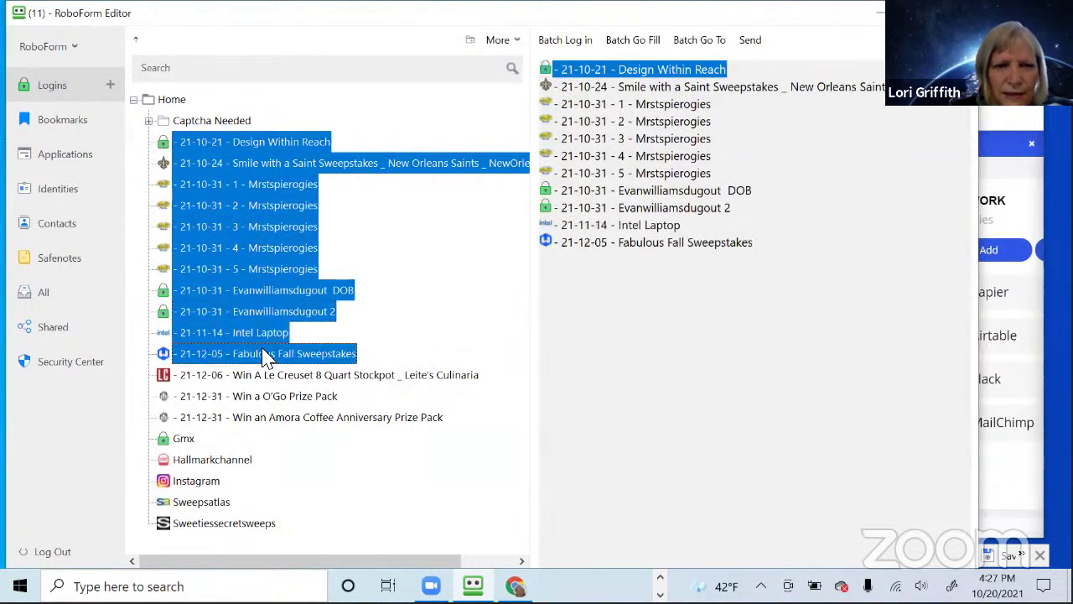
shift+click(276, 419)
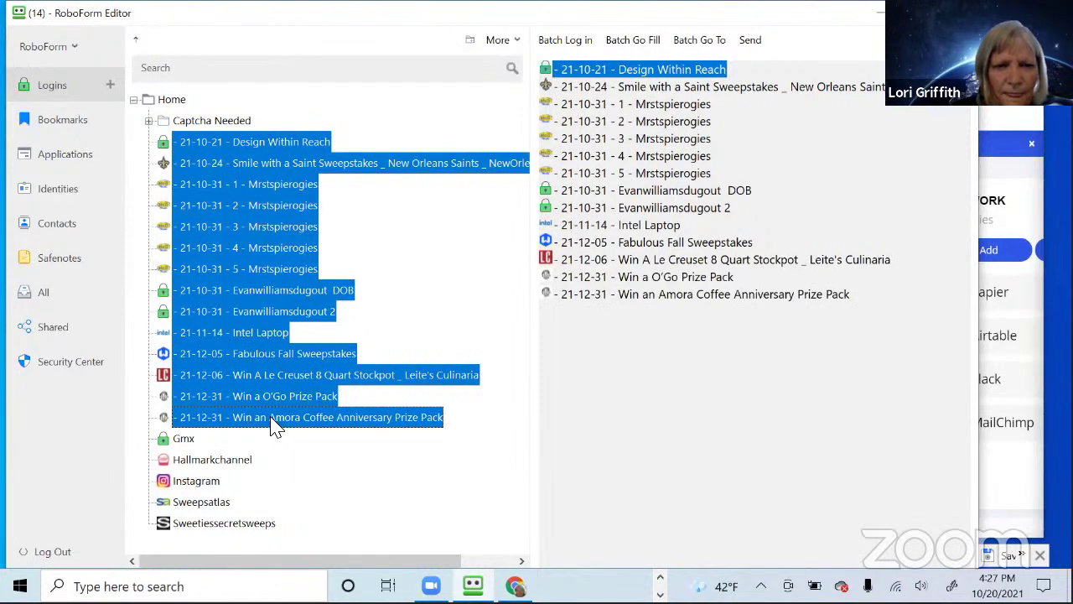
click(565, 42)
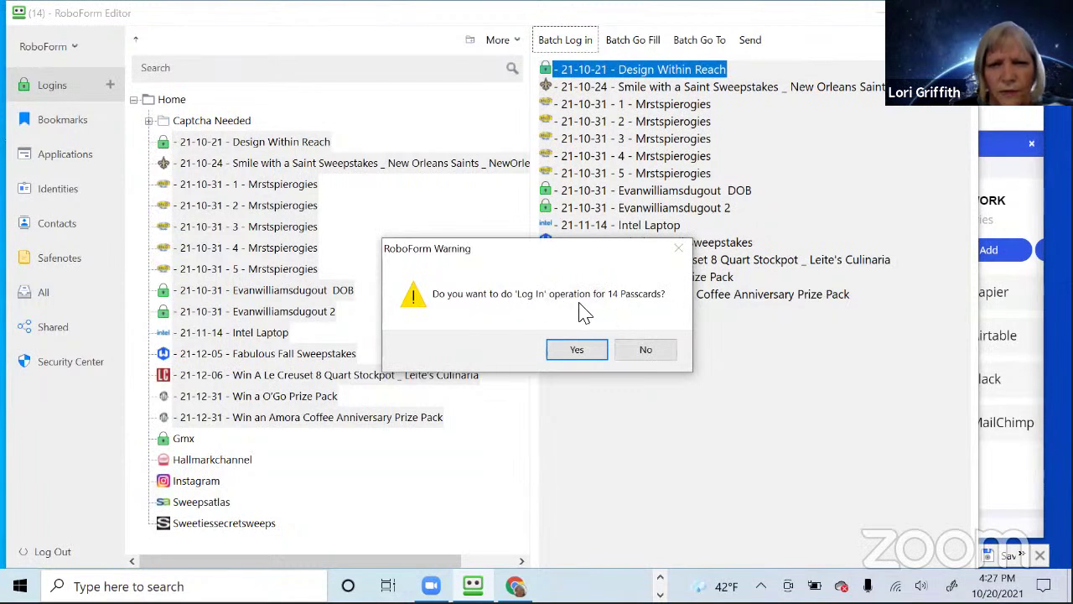
click(594, 350)
Minimize the RoboForm Editor and widen the browser window behind it, dismissing the tab-grouping tip
click(879, 23)
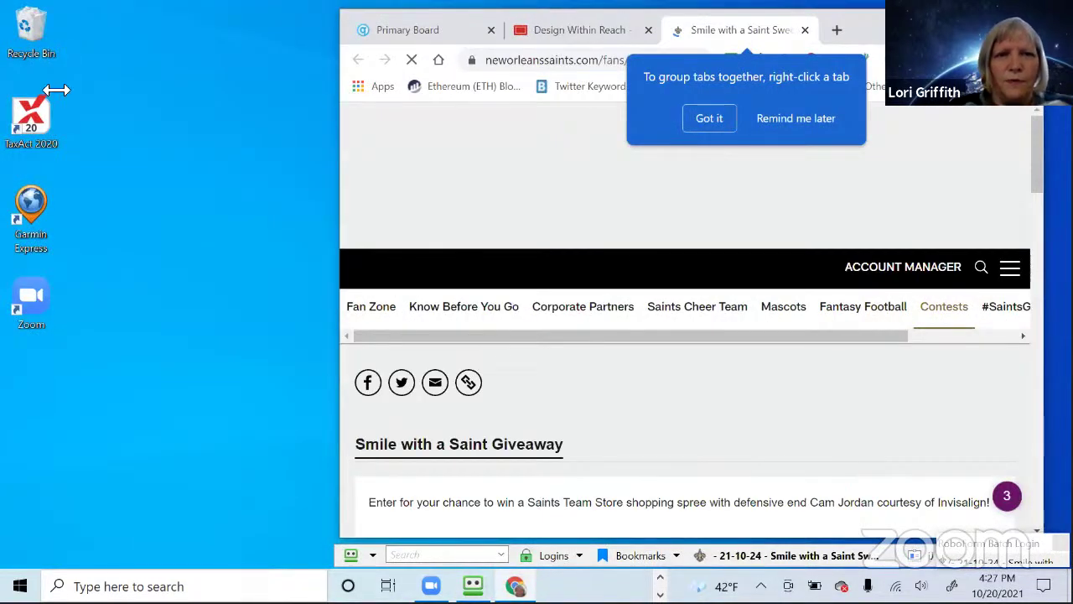
drag(341, 98, 55, 98)
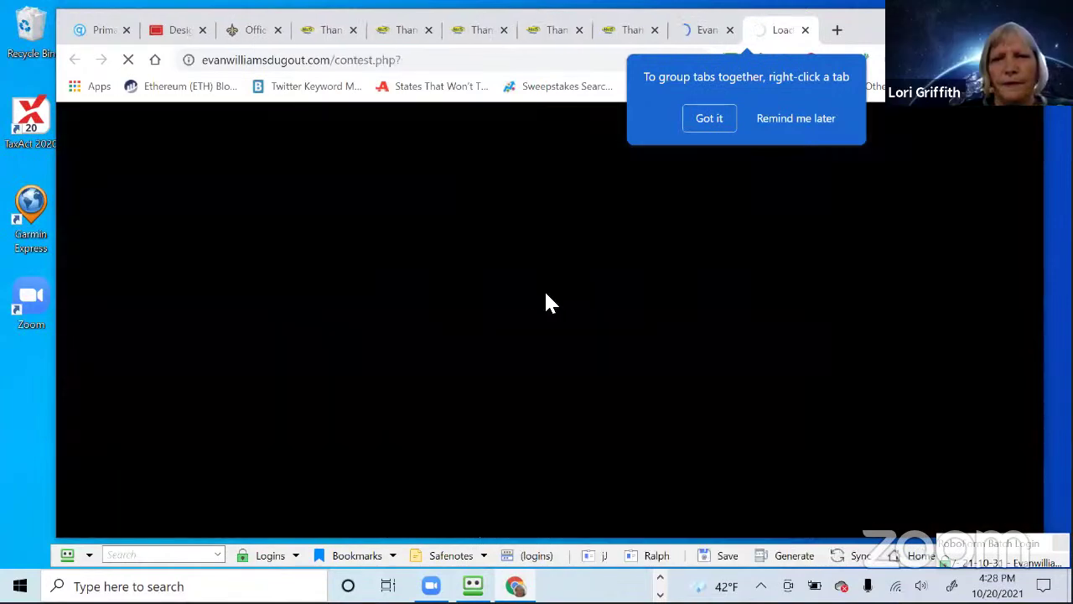
click(709, 118)
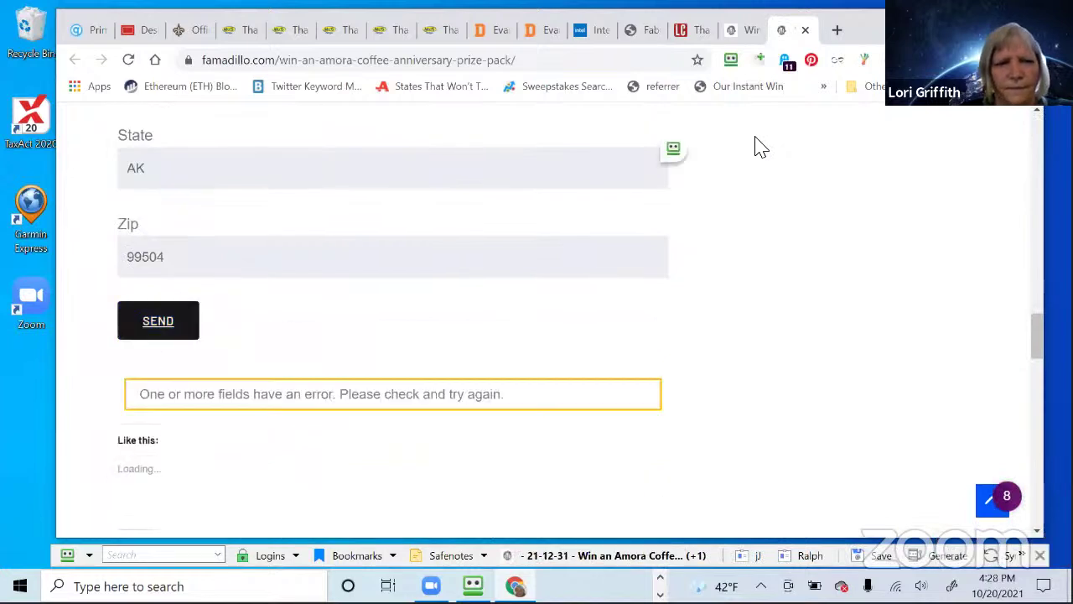
Refill and submit the Amora Coffee Anniversary Prize Pack entry form using its matching saved login
scroll(494, 310, up, 5)
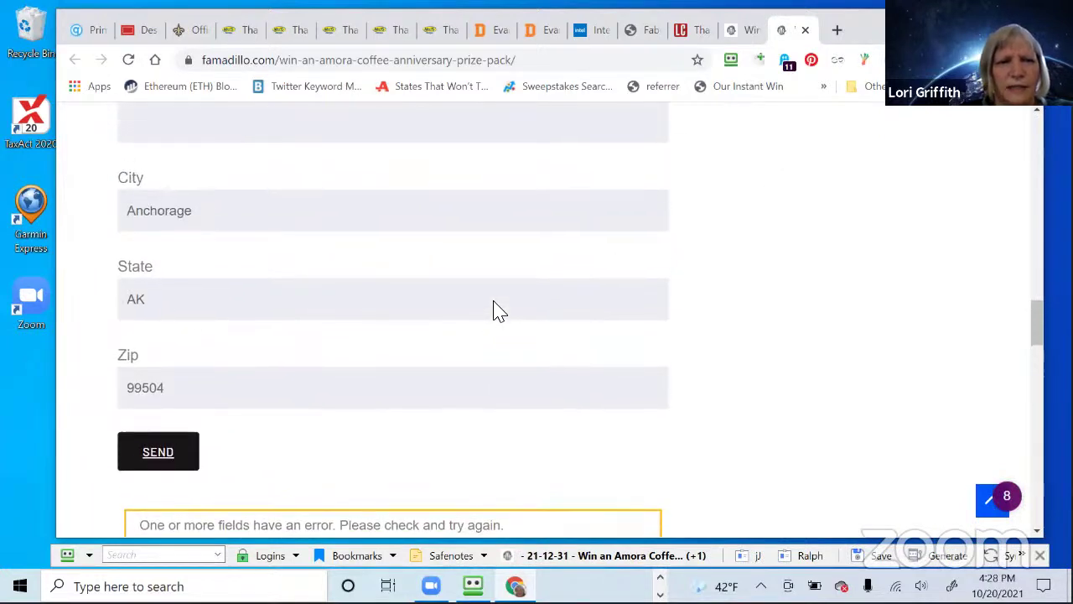
scroll(499, 308, up, 1)
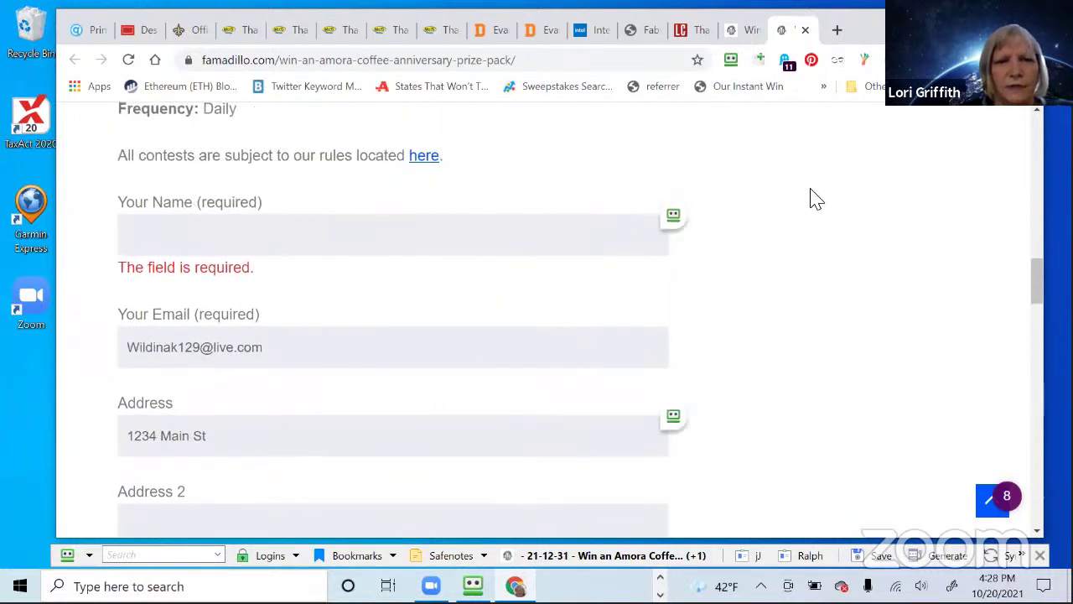
click(675, 216)
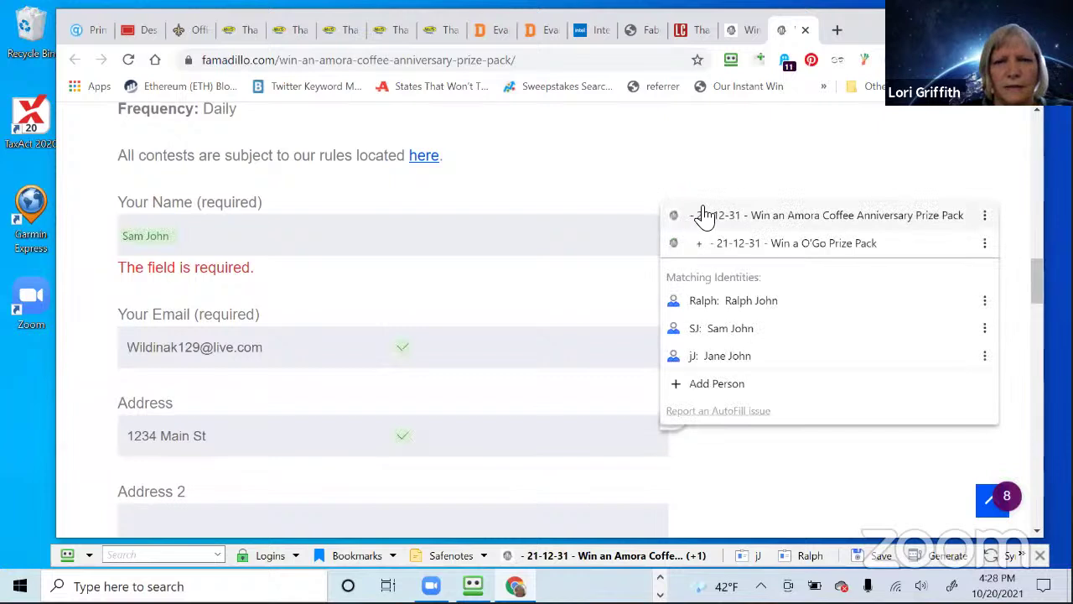
click(733, 216)
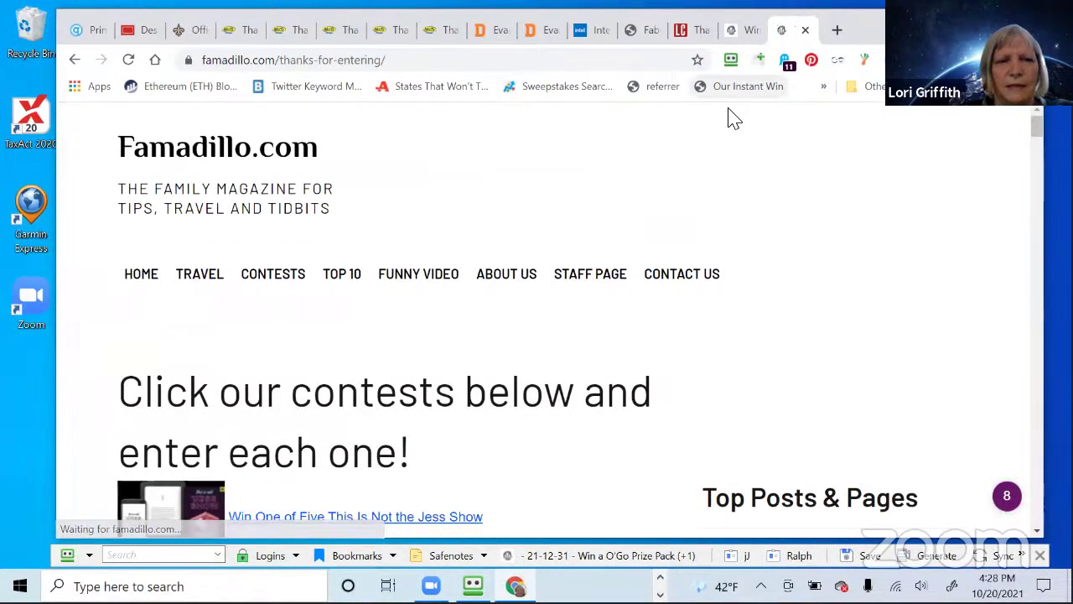
Close the finished Amora Coffee entry page, and refill and submit the Win a O'Go Prize Pack form using its matching saved login
click(805, 31)
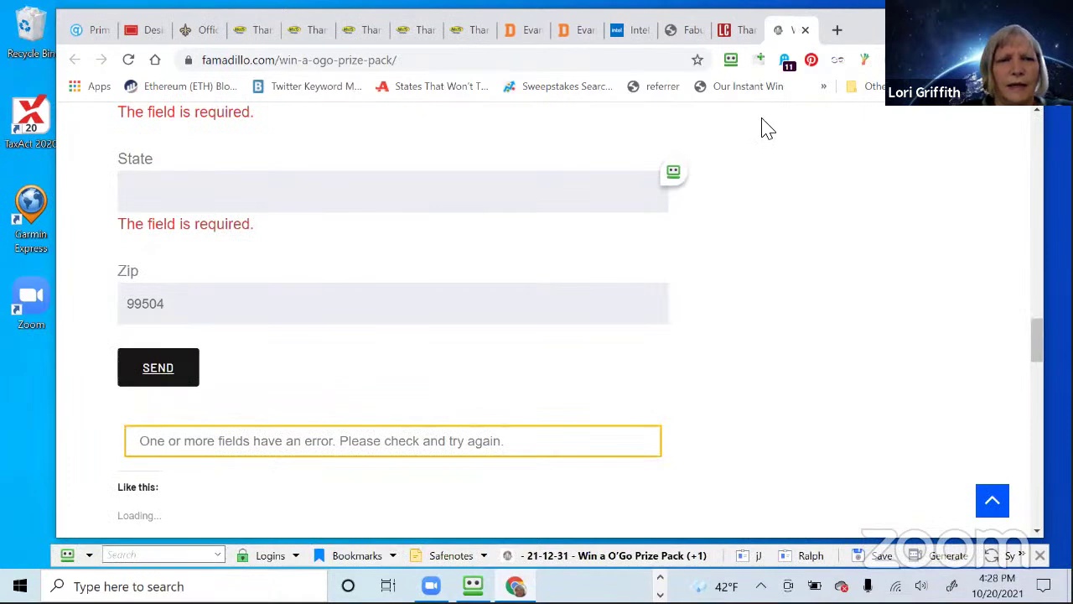
scroll(764, 126, up, 1)
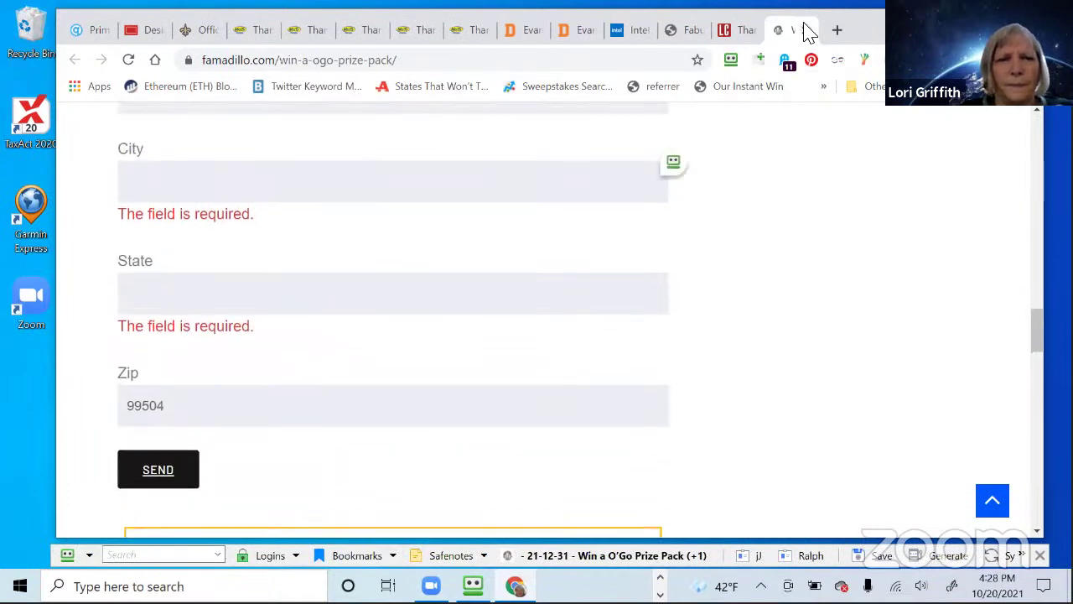
scroll(722, 128, up, 9)
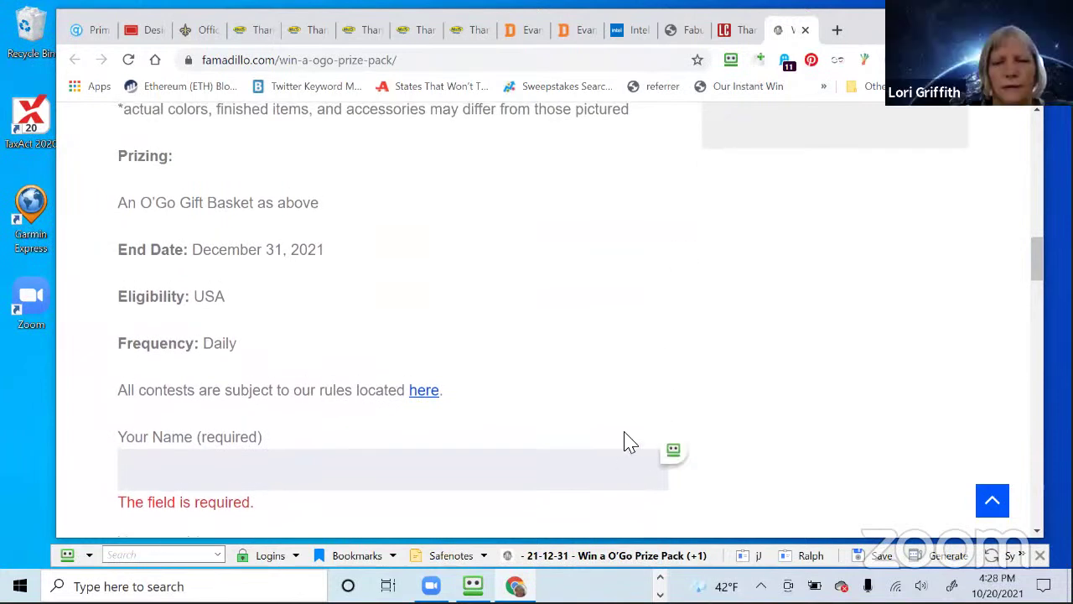
click(673, 450)
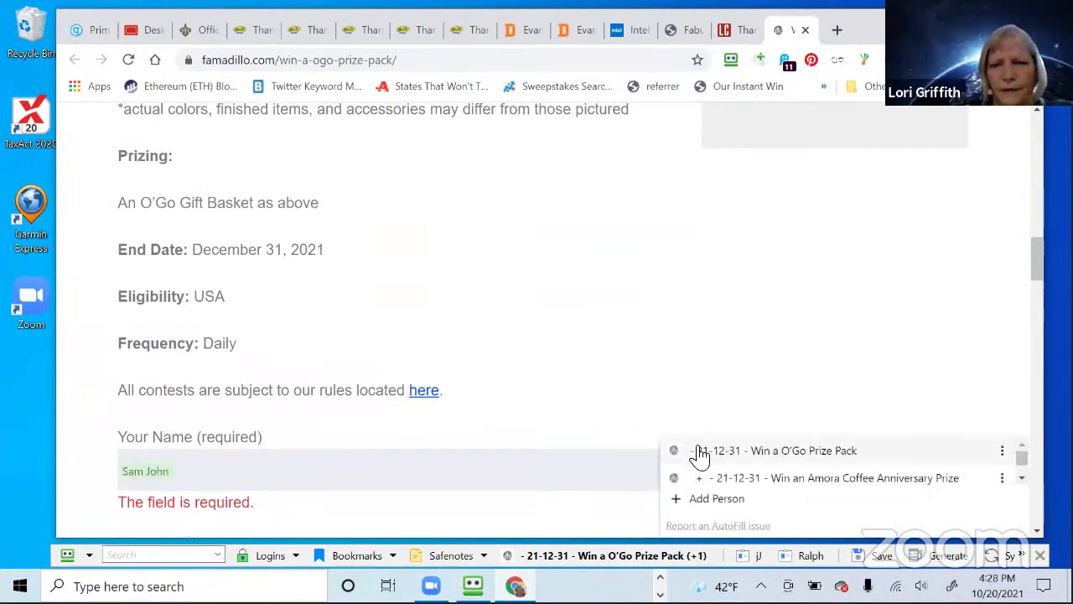
click(700, 453)
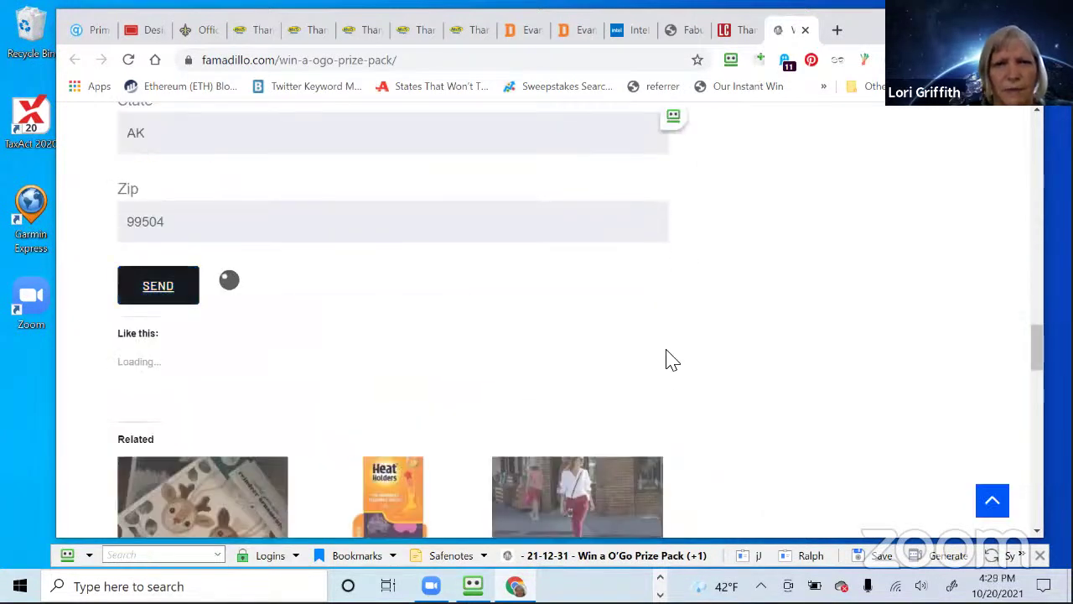
Check the Leite's Culinaria and Fabulous Fall Sweepstakes pages for entry confirmation
click(739, 30)
scroll(695, 336, down, 1)
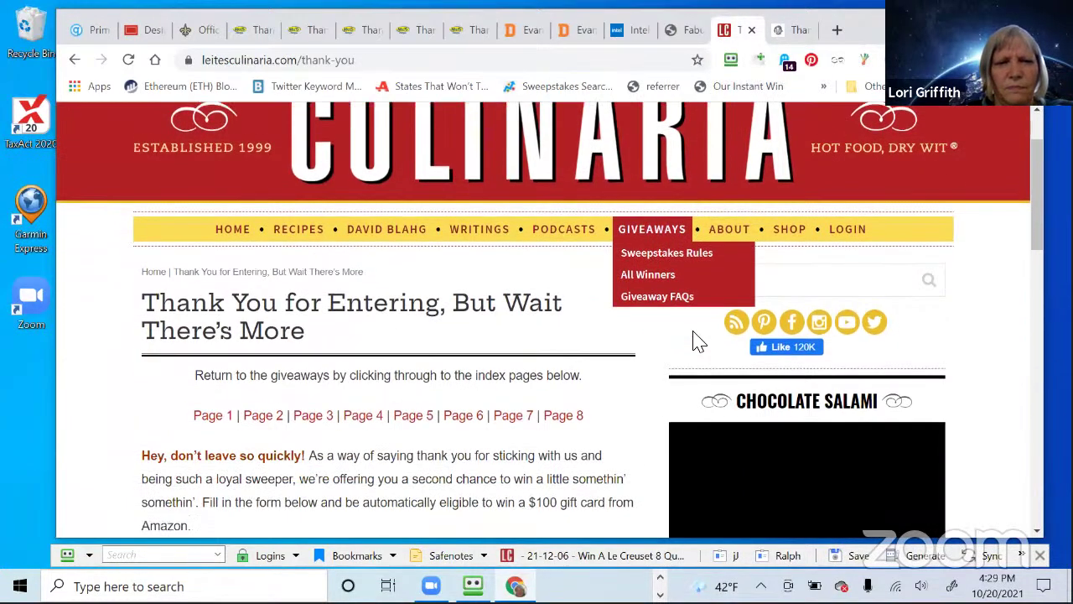
click(683, 34)
scroll(744, 294, down, 3)
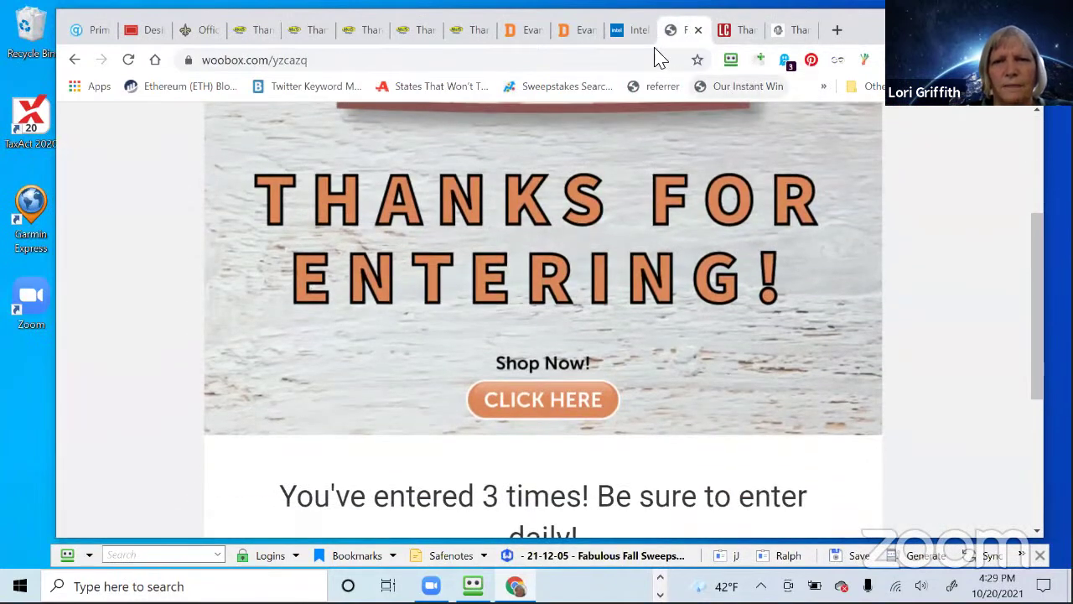
Review the filled Intel Laptop giveaway form and confirm the entry
click(635, 34)
scroll(696, 255, down, 2)
scroll(699, 256, up, 1)
scroll(700, 256, down, 1)
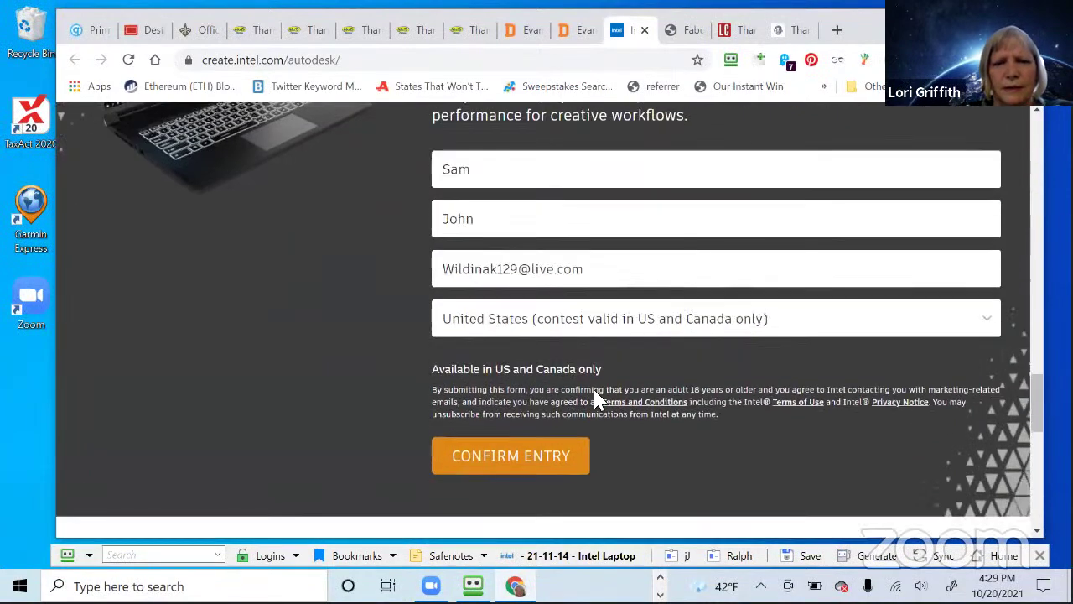
scroll(543, 457, up, 2)
scroll(543, 457, down, 1)
scroll(543, 457, up, 1)
scroll(543, 457, down, 2)
scroll(541, 447, down, 1)
right_click(541, 449)
click(525, 437)
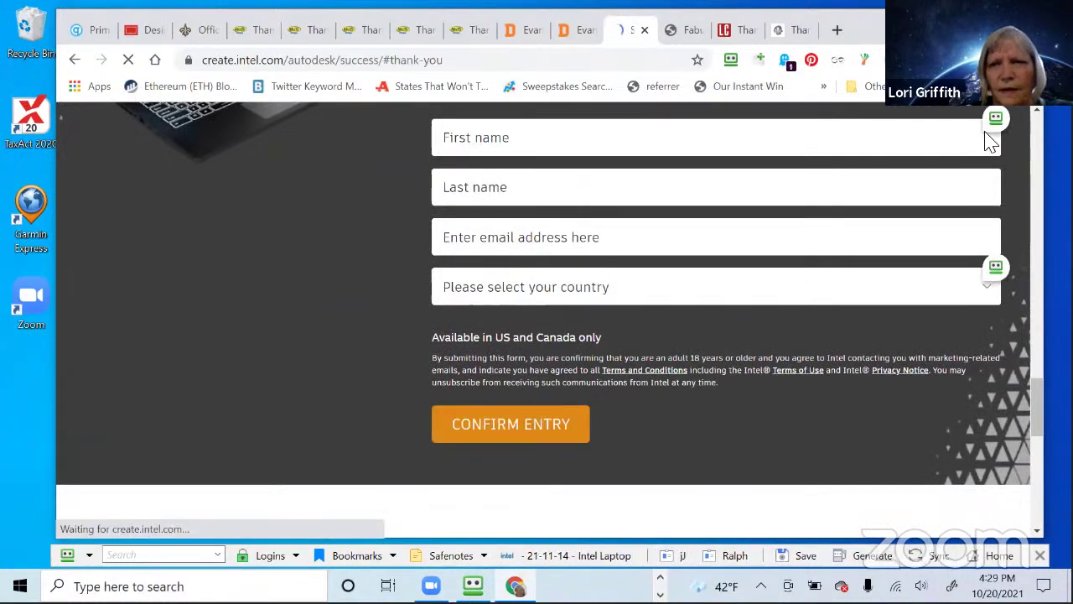
Check the Intel and Evan Williams sweepstakes pages for entry confirmation, ending on the Evan Williams home page
scroll(568, 182, down, 3)
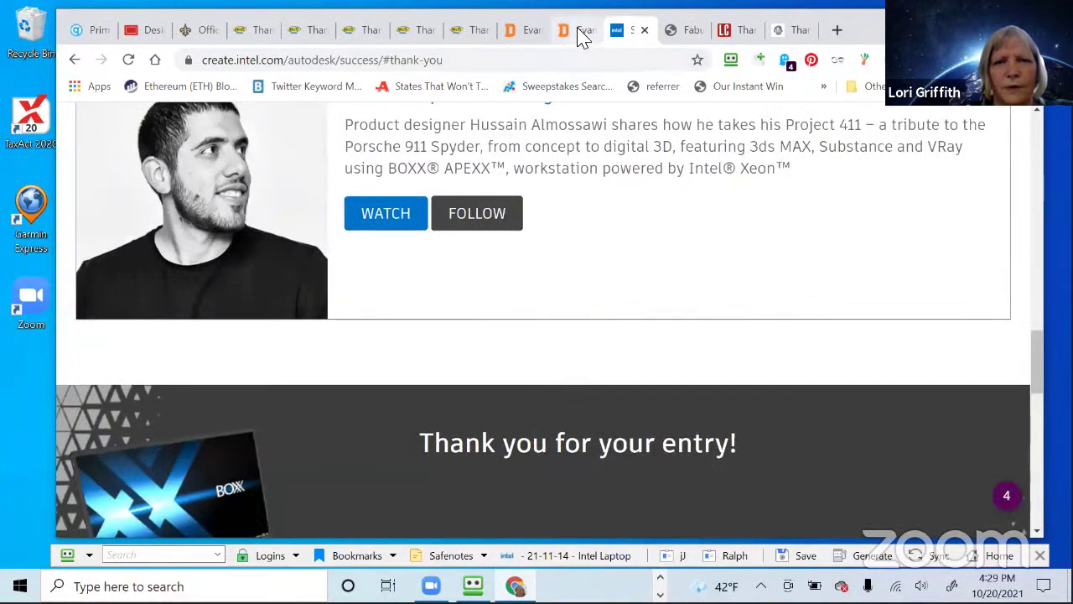
click(577, 30)
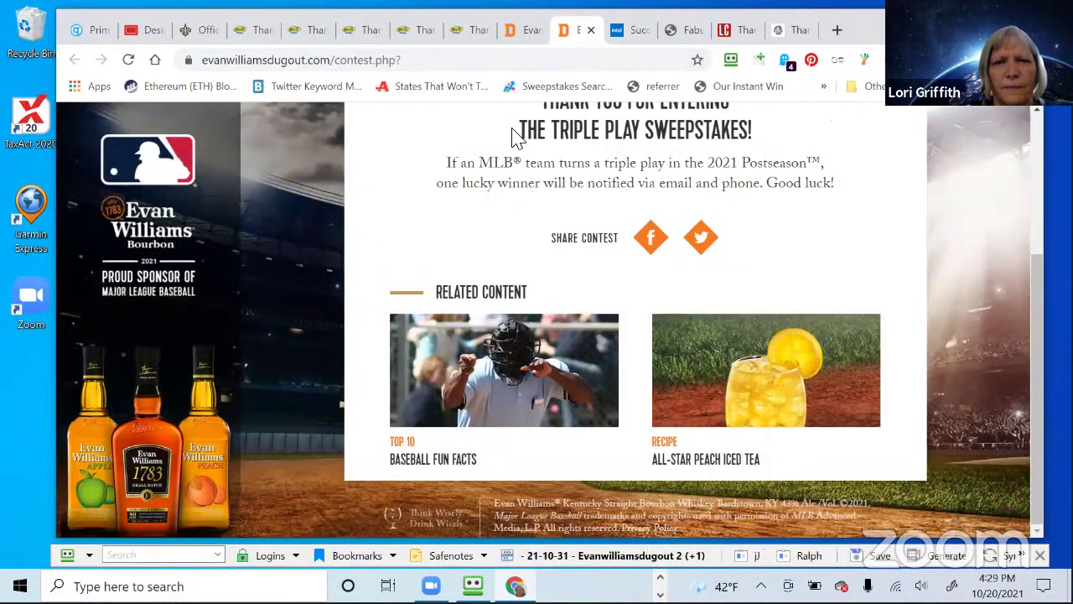
scroll(522, 243, up, 2)
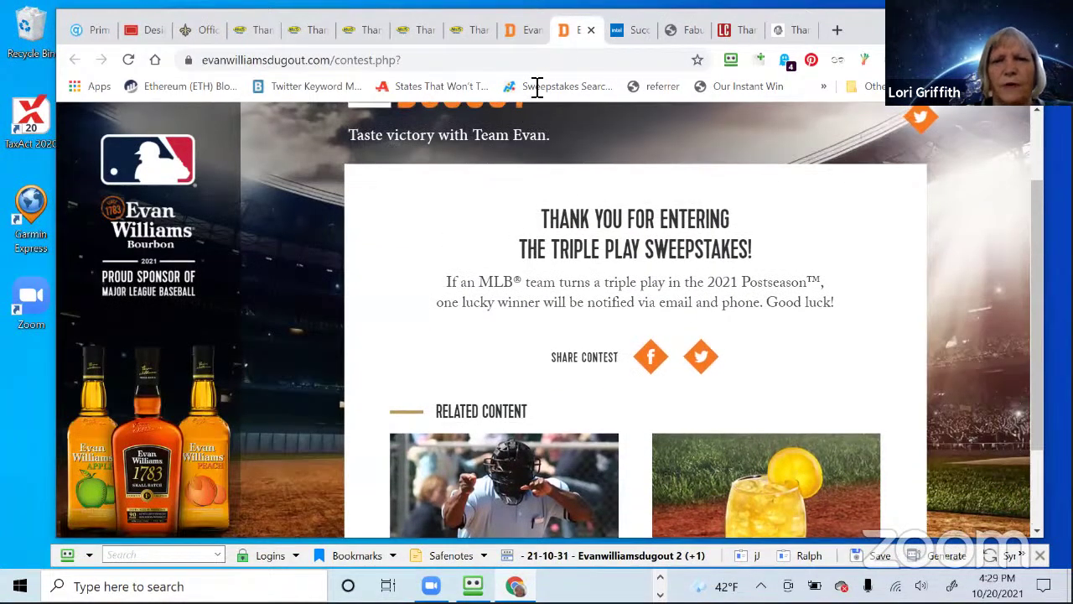
click(524, 32)
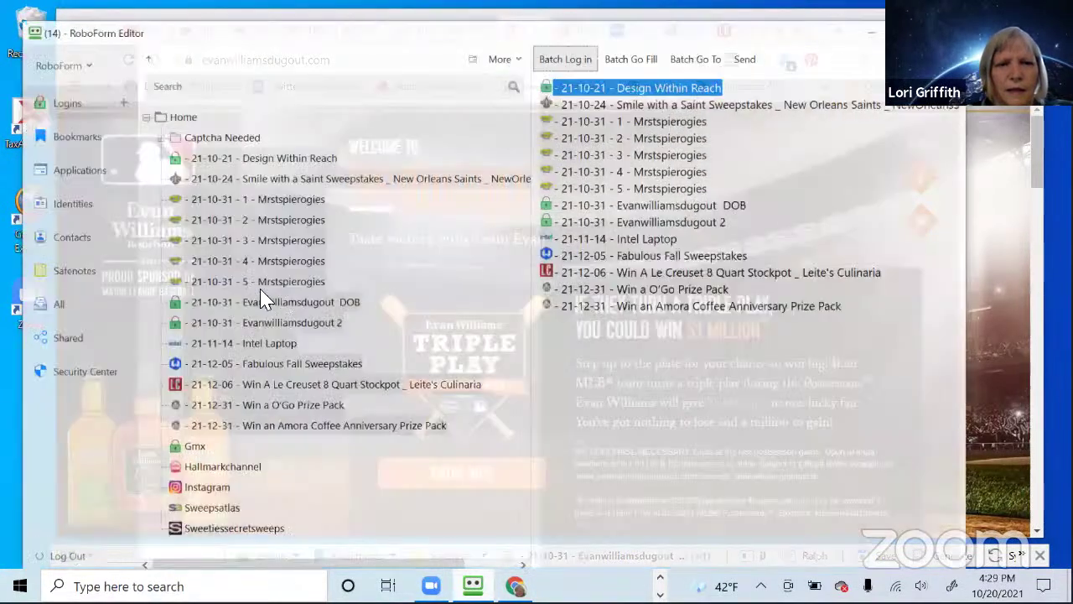
In the RoboForm Editor, compare the two Evanwilliamsdugout logins, and return to Chrome to view the matching Evan Williams contest page
click(260, 290)
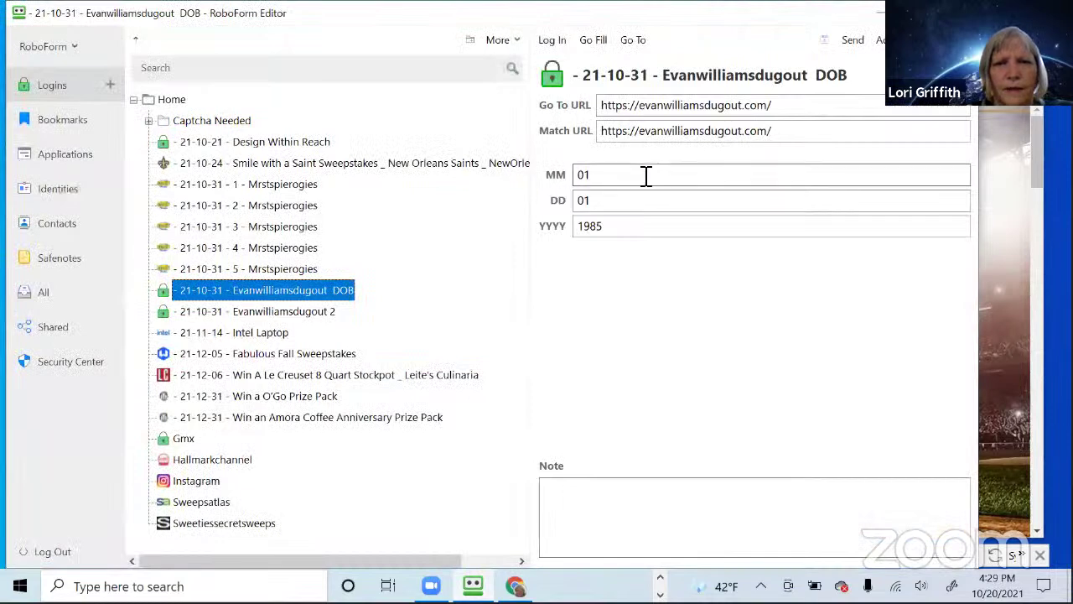
click(272, 314)
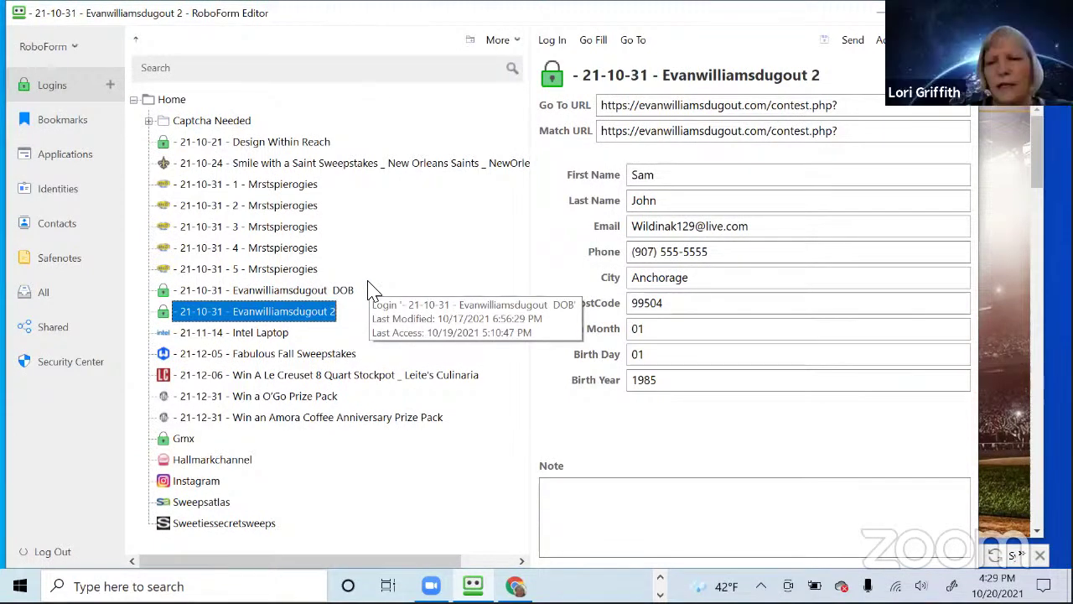
click(323, 293)
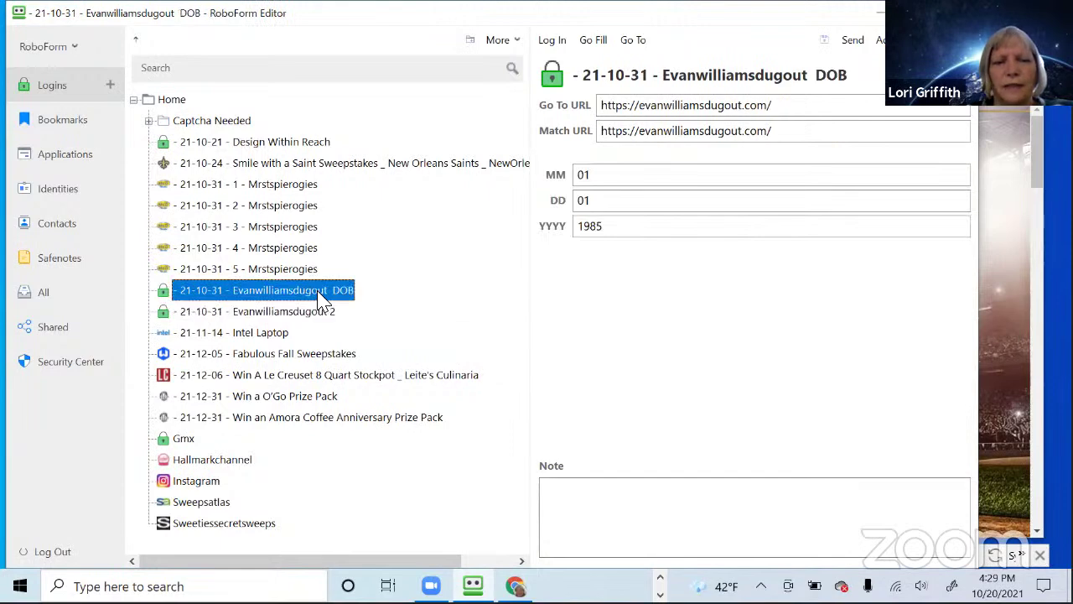
click(323, 320)
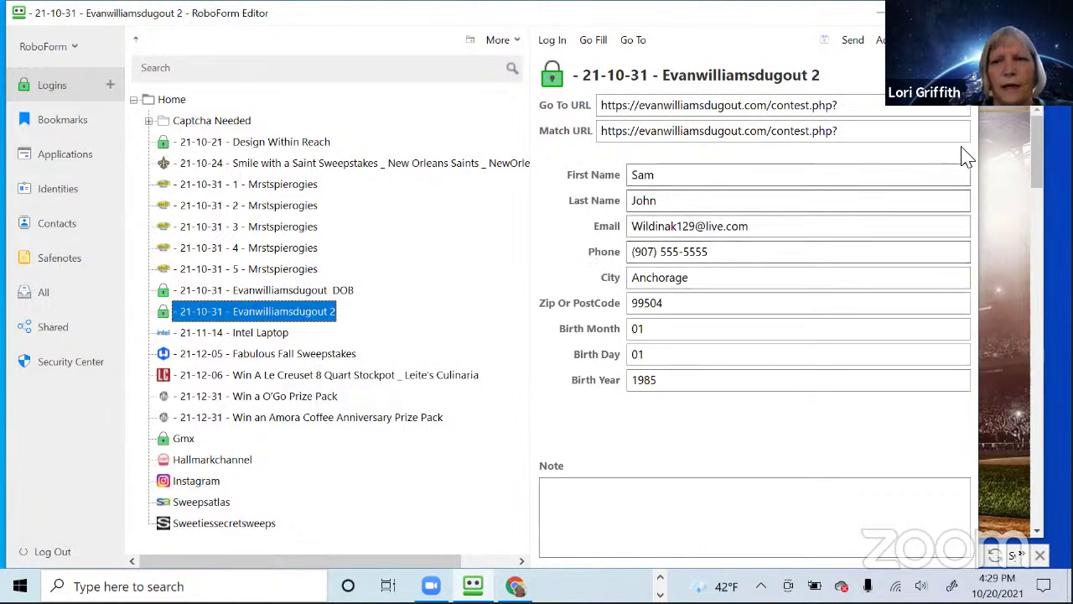
click(1003, 146)
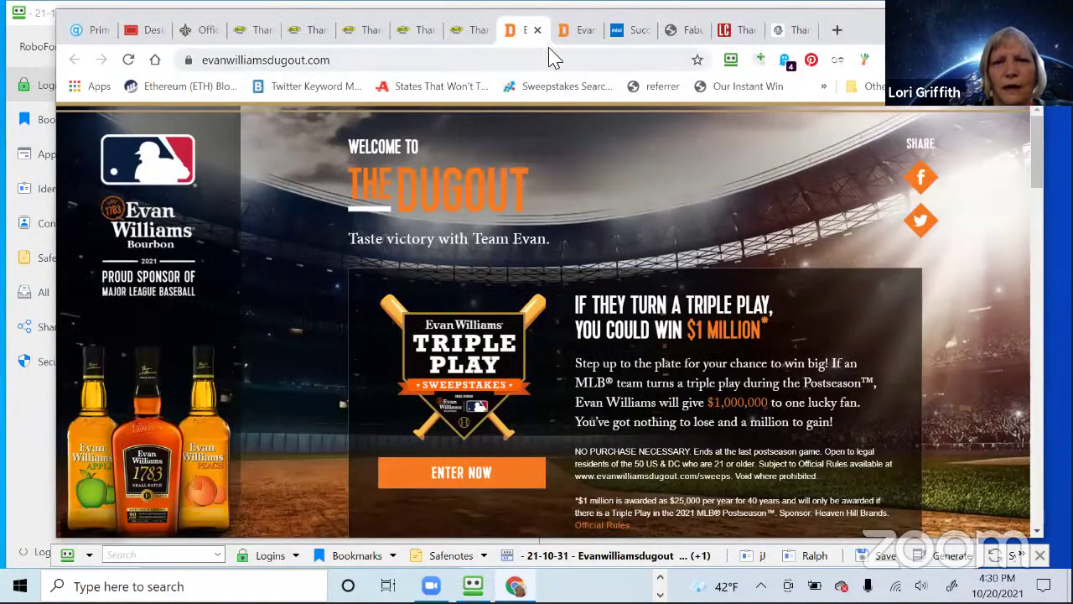
click(580, 29)
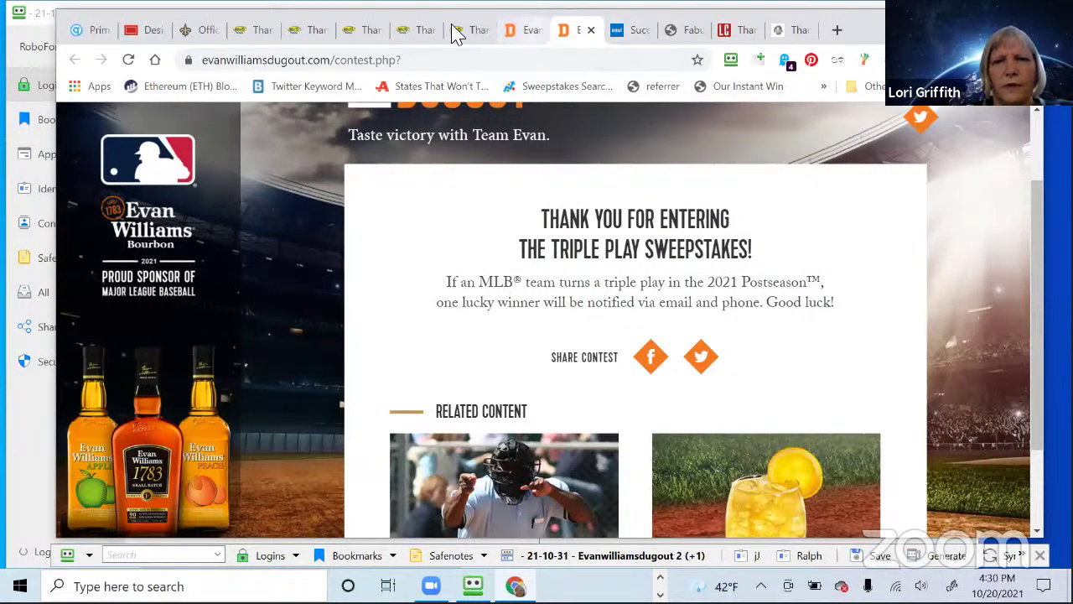
Close the five Mrs. T's Pierogies thank-you pages and the Evan Williams home page
click(255, 31)
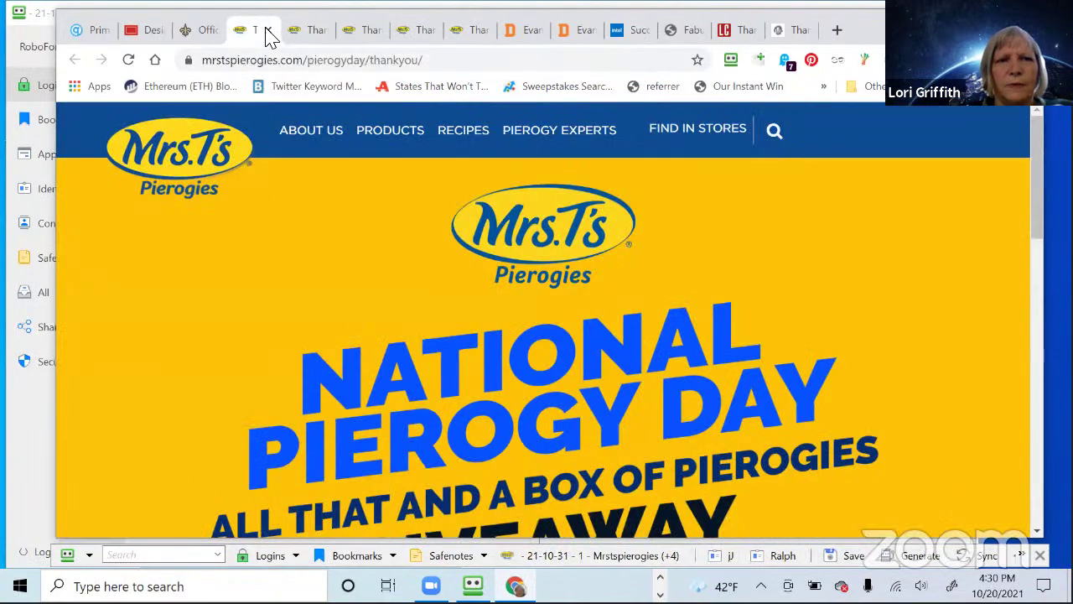
click(267, 29)
click(267, 29)
click(268, 29)
click(267, 29)
click(268, 29)
click(267, 29)
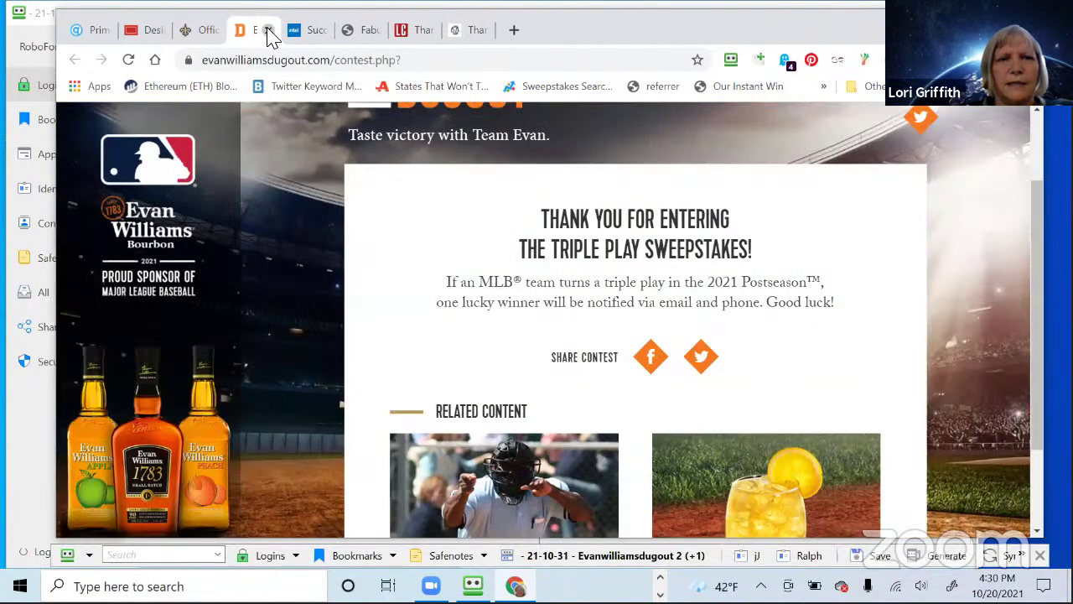
Close the Evan Williams contest, Intel, Fabulous Fall Sweepstakes and Leite's Culinaria pages and the remaining thank-you page beside them
click(267, 29)
click(267, 30)
click(268, 30)
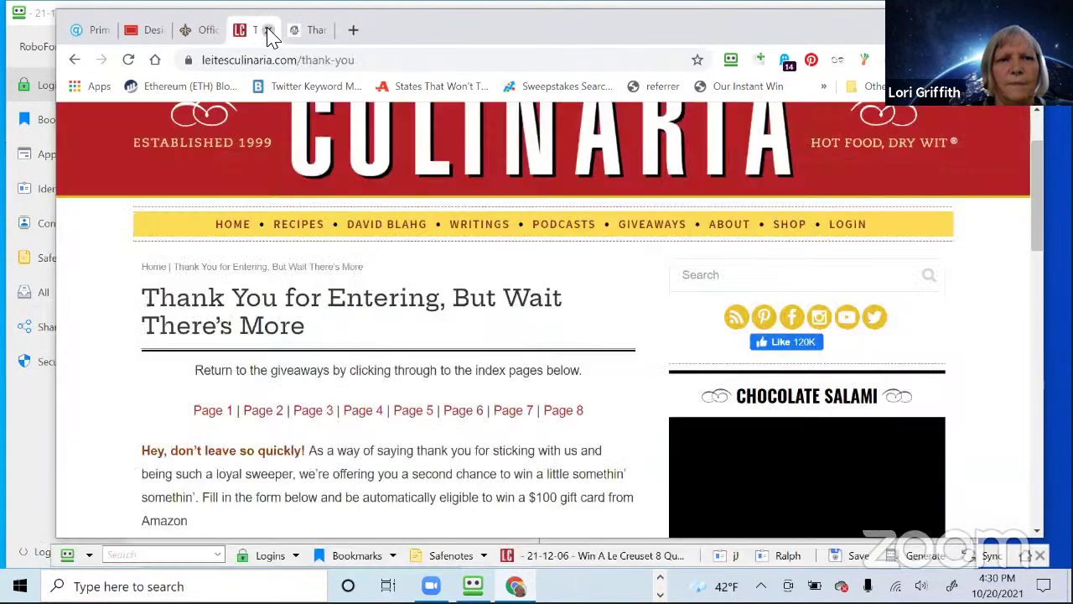
click(267, 30)
click(267, 29)
Close the New Orleans Saints, Design Within Reach and Primary Board pages
scroll(635, 428, down, 3)
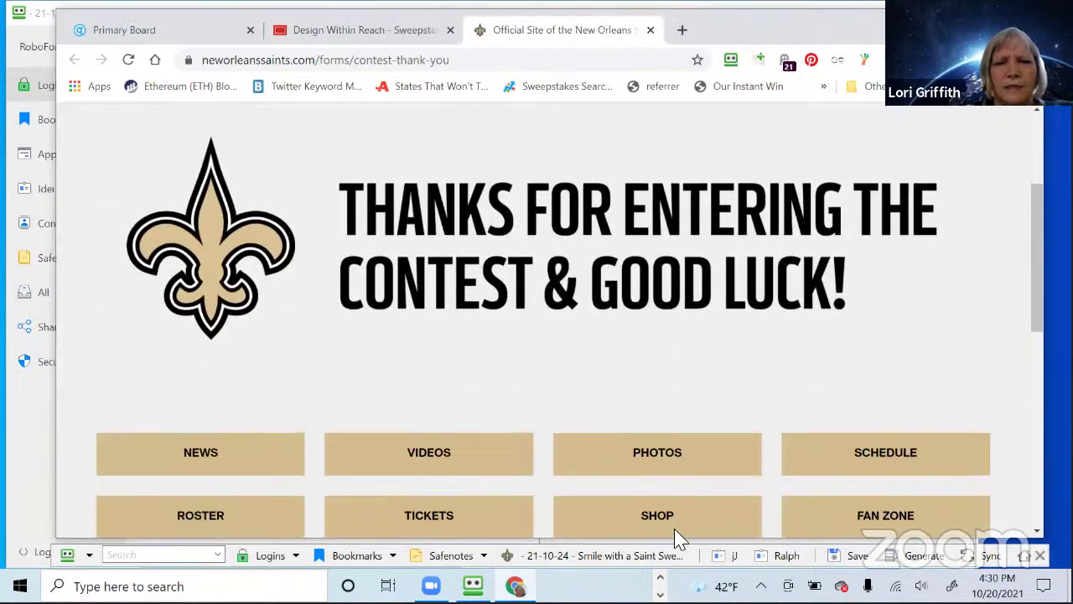
click(649, 30)
right_click(404, 211)
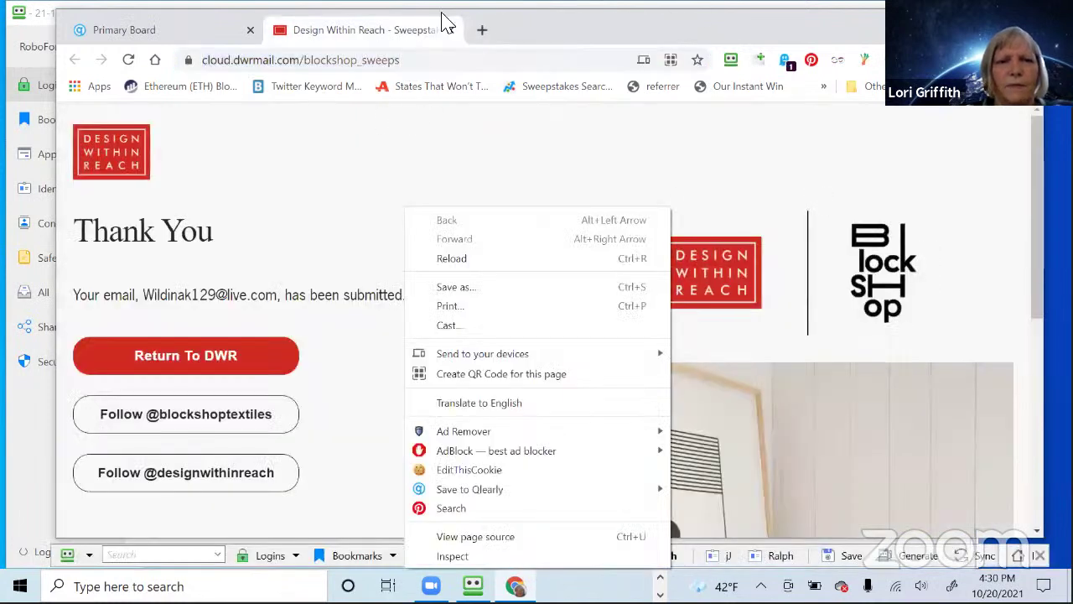
click(451, 30)
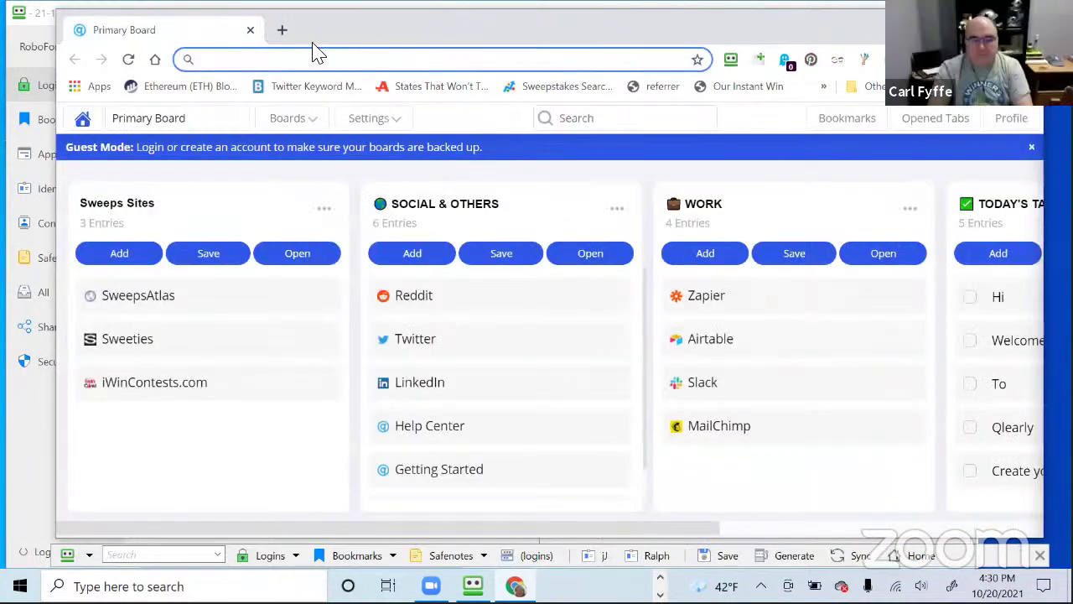
click(250, 34)
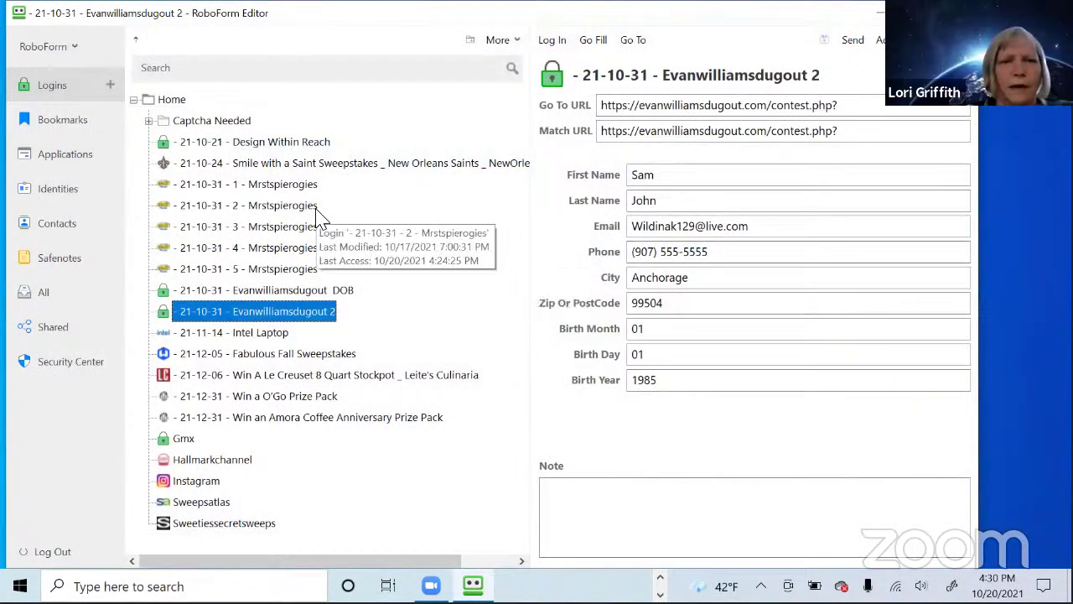
In the RoboForm Editor, review the Home folder, the Design Within Reach login and the contents of the Captcha Needed folder
click(173, 100)
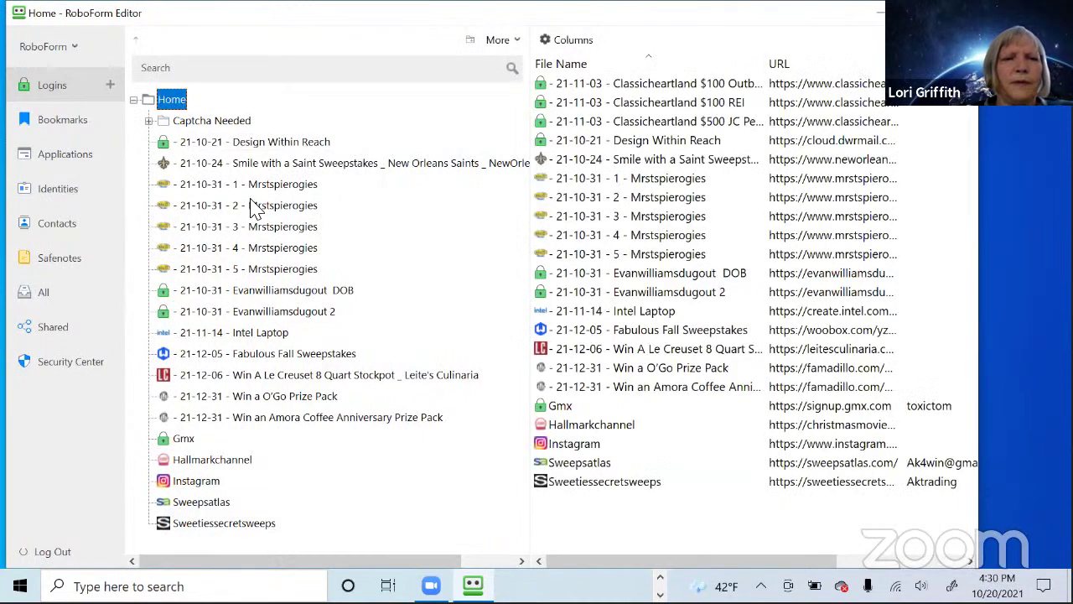
click(261, 144)
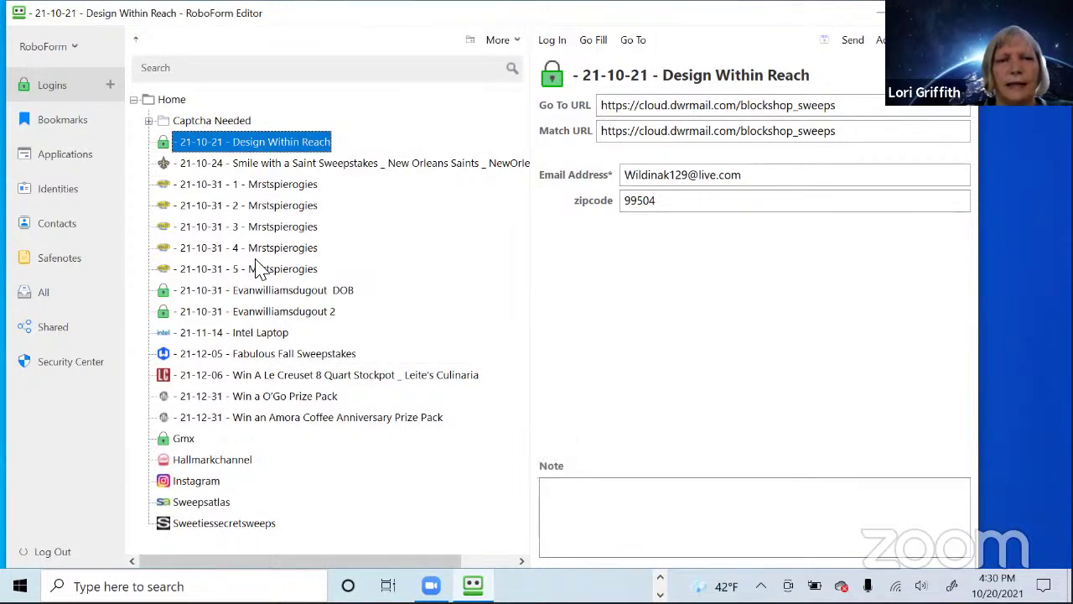
click(149, 122)
click(205, 122)
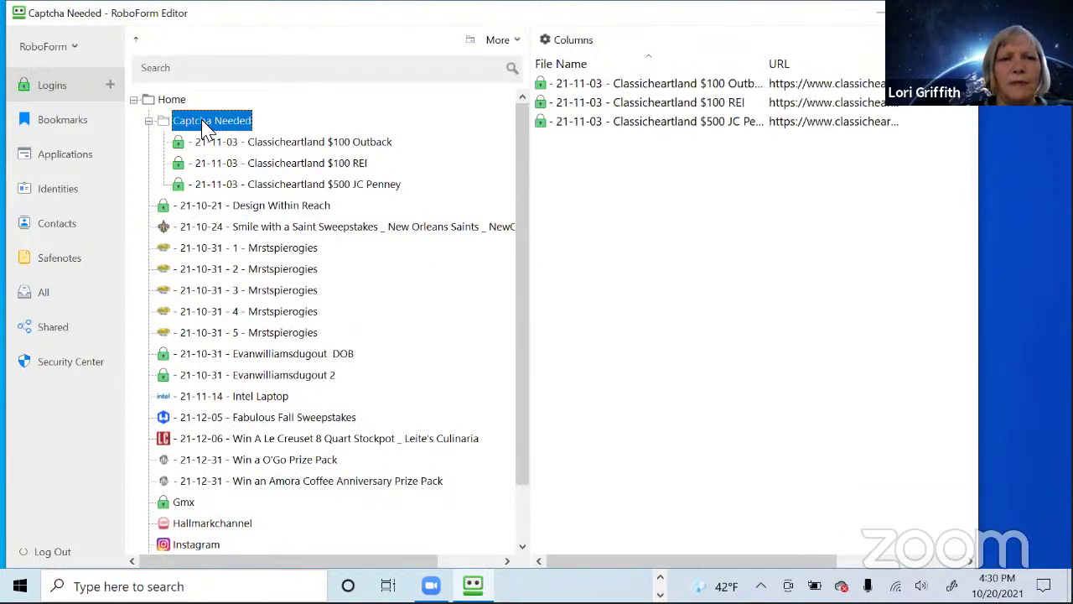
Run Batch Go Fill on the Classicheartland $100 Outback, $100 REI and $500 JC Penney logins
click(249, 145)
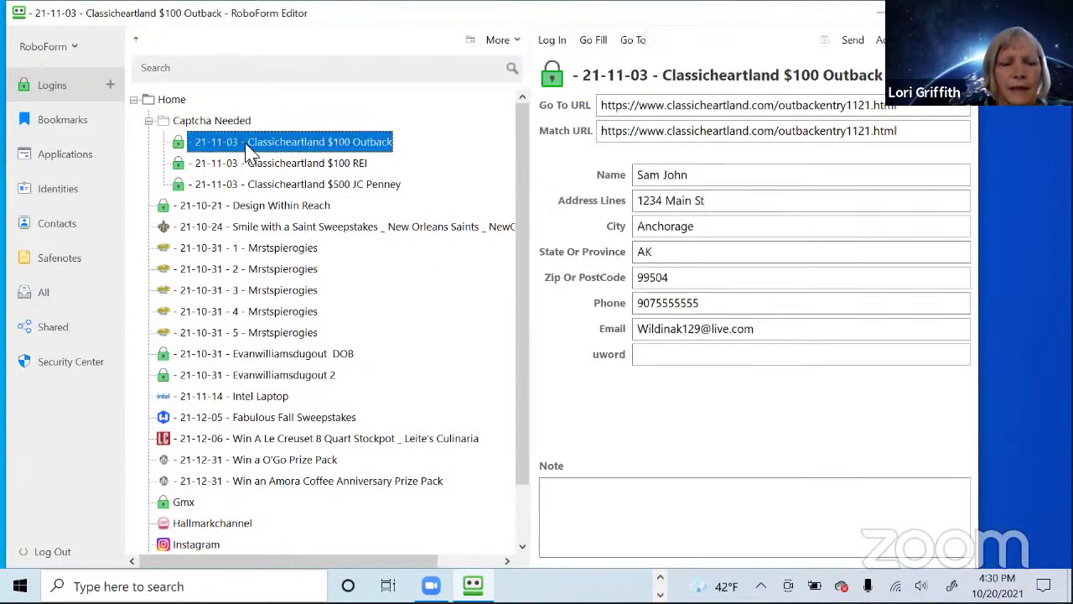
shift+click(274, 184)
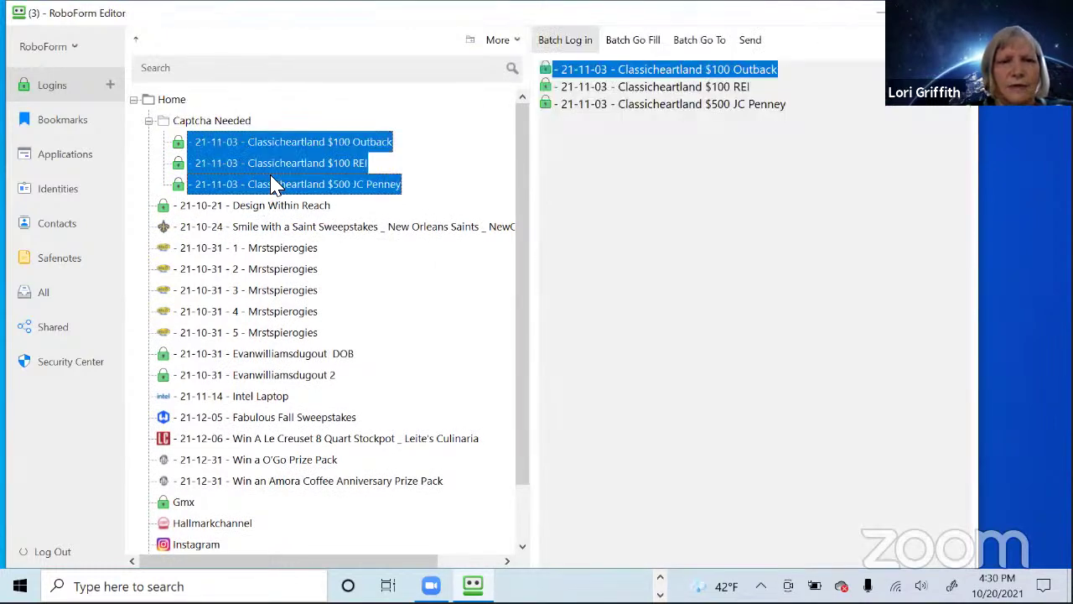
click(637, 44)
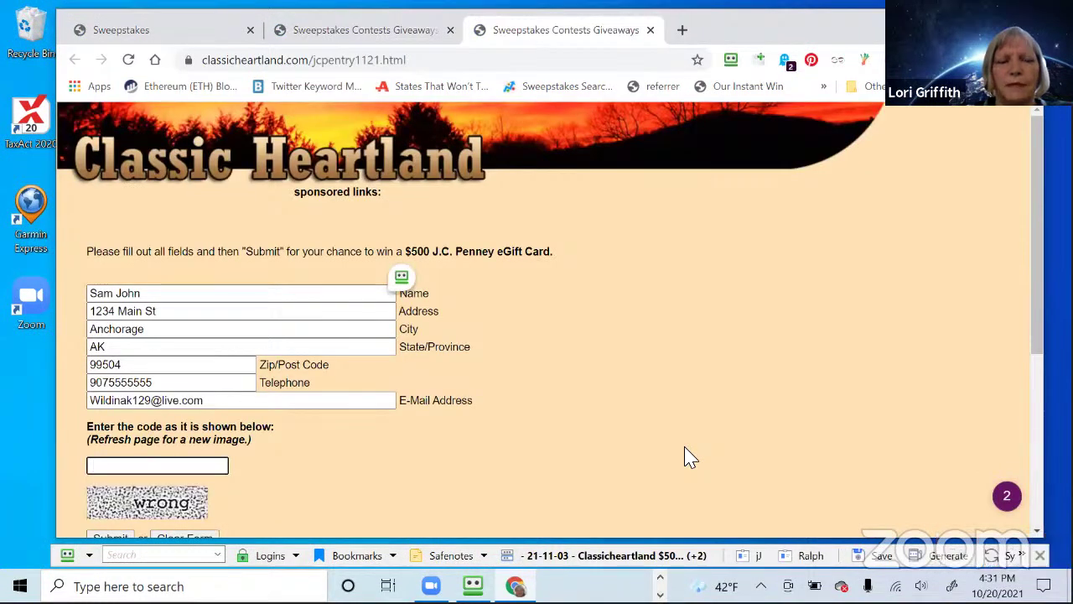
Check the filled REI and Outback entry forms, and close all three Classic Heartland pages without submitting
click(373, 38)
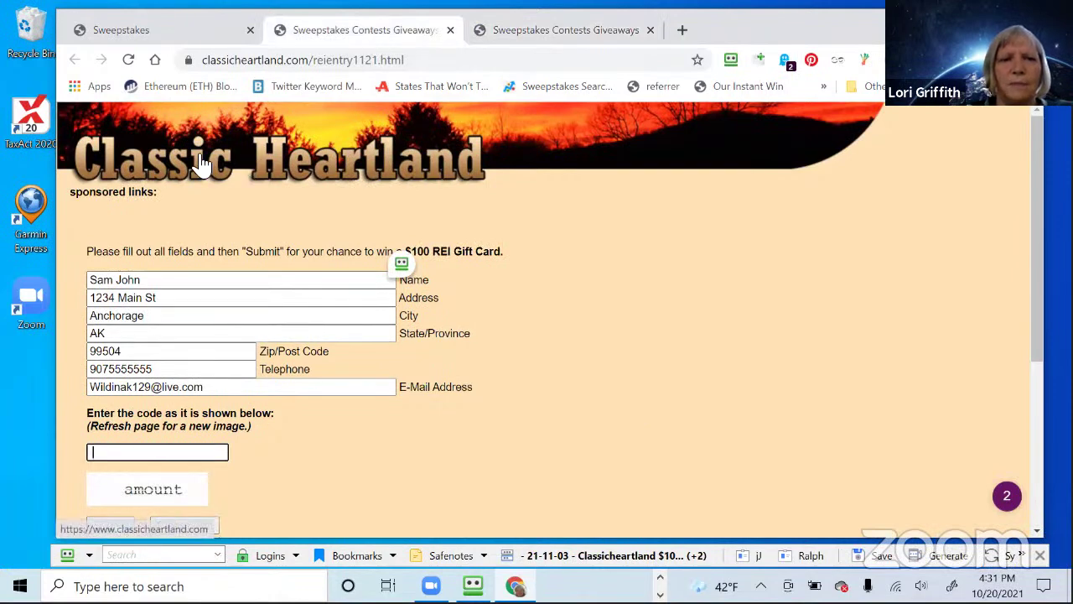
click(184, 33)
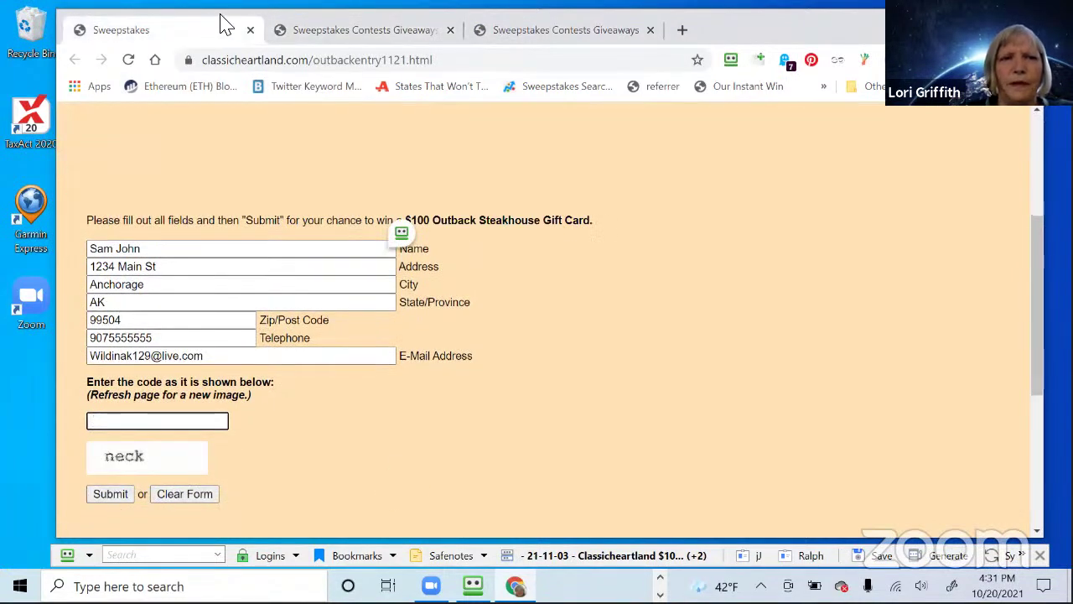
click(249, 31)
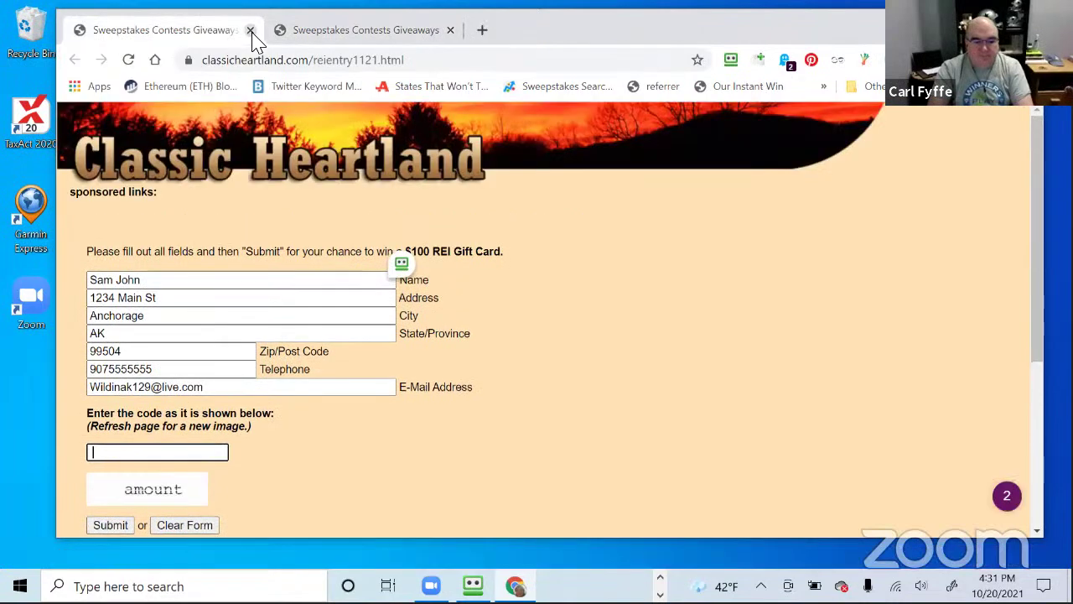
click(250, 31)
click(251, 32)
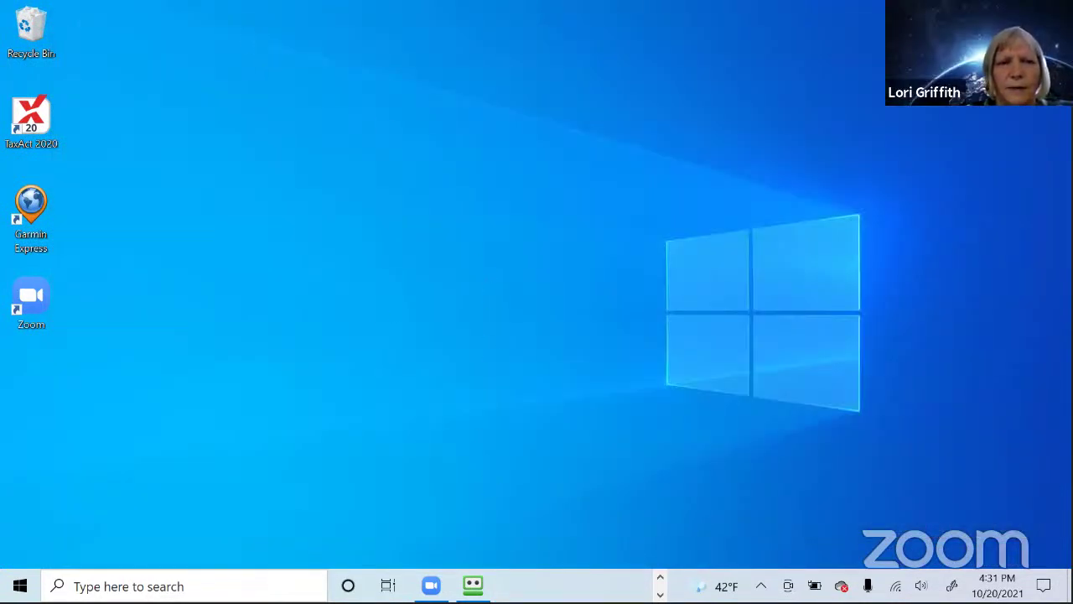
Bring back the RoboForm Editor, run Batch Go Fill on the three Classicheartland logins again, and close the opened pages
click(473, 585)
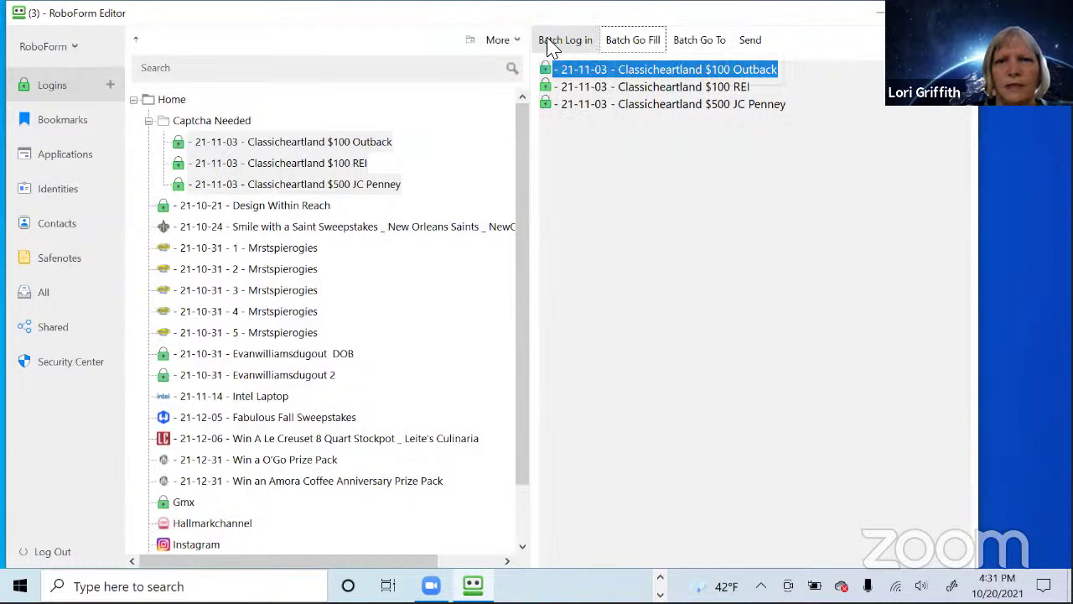
click(653, 42)
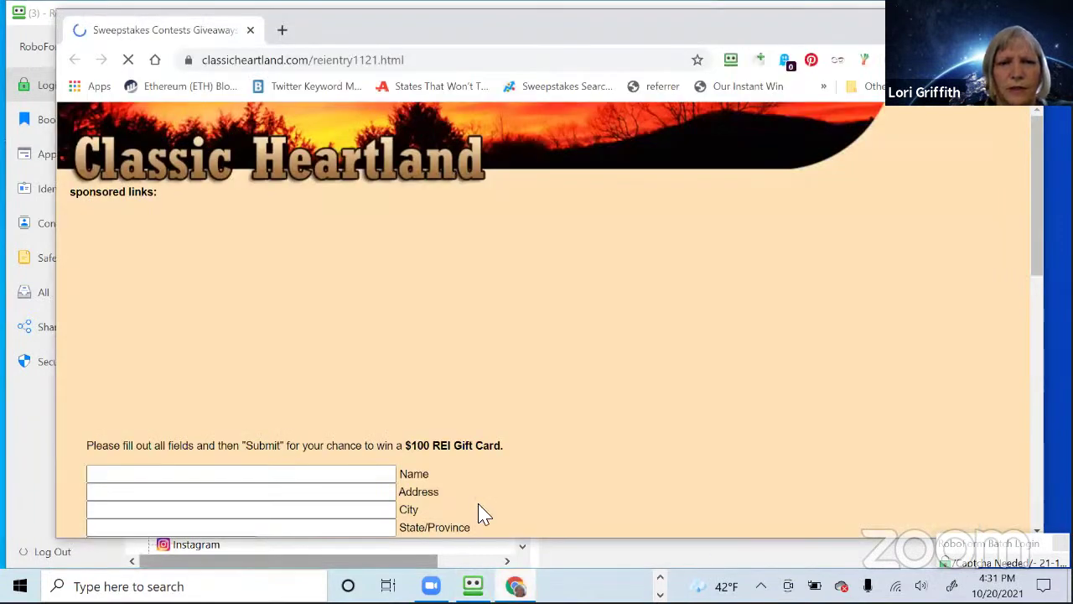
click(251, 31)
click(251, 31)
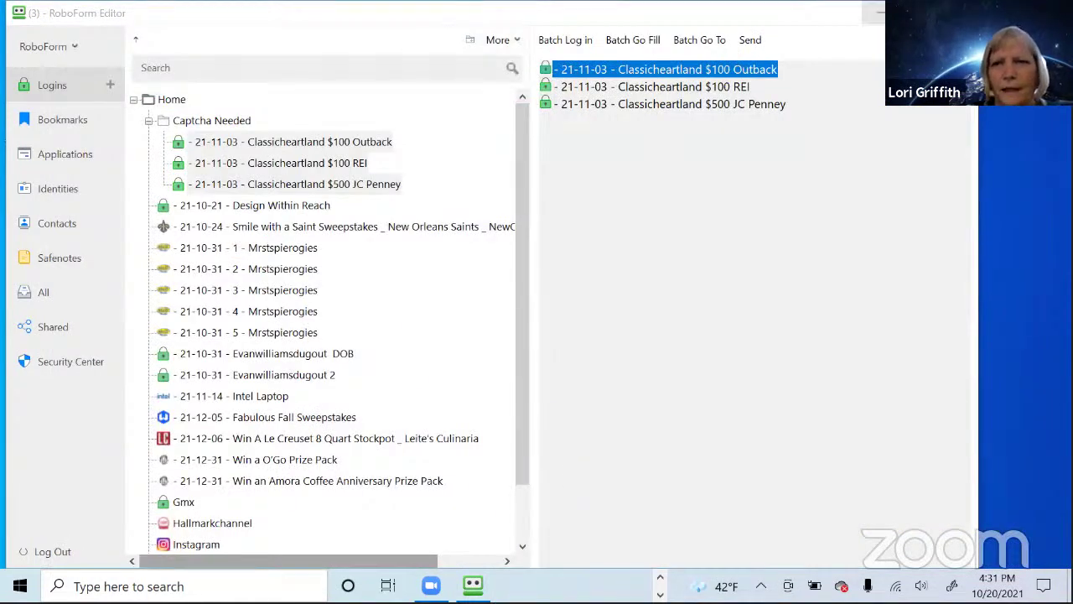
Minimize the RoboForm Editor, start Chrome with the first profile, and open SweepsAtlas from the Sweeps Sites list
click(880, 17)
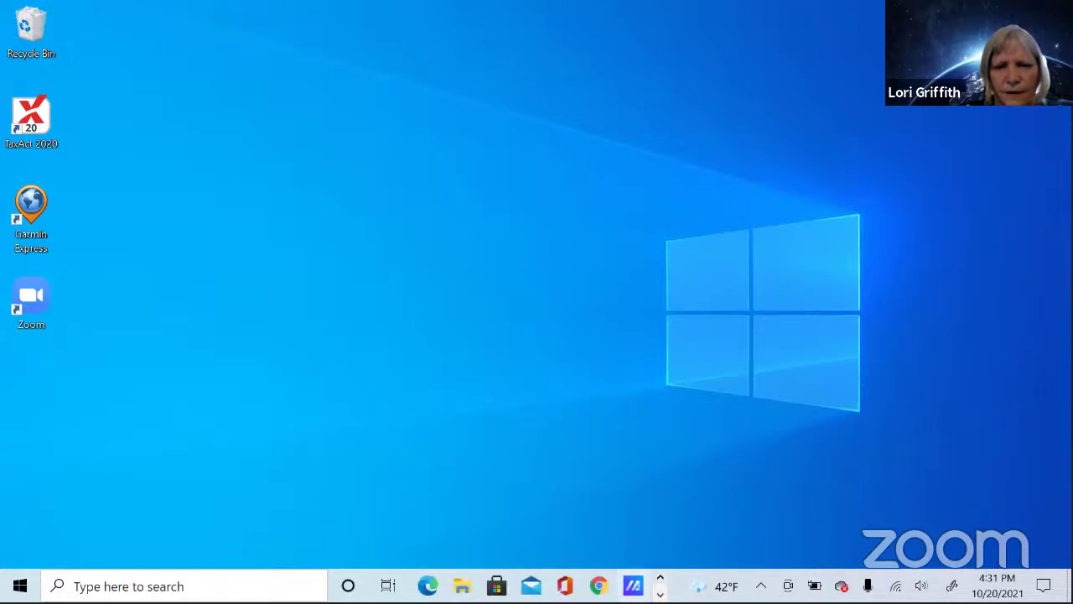
click(599, 585)
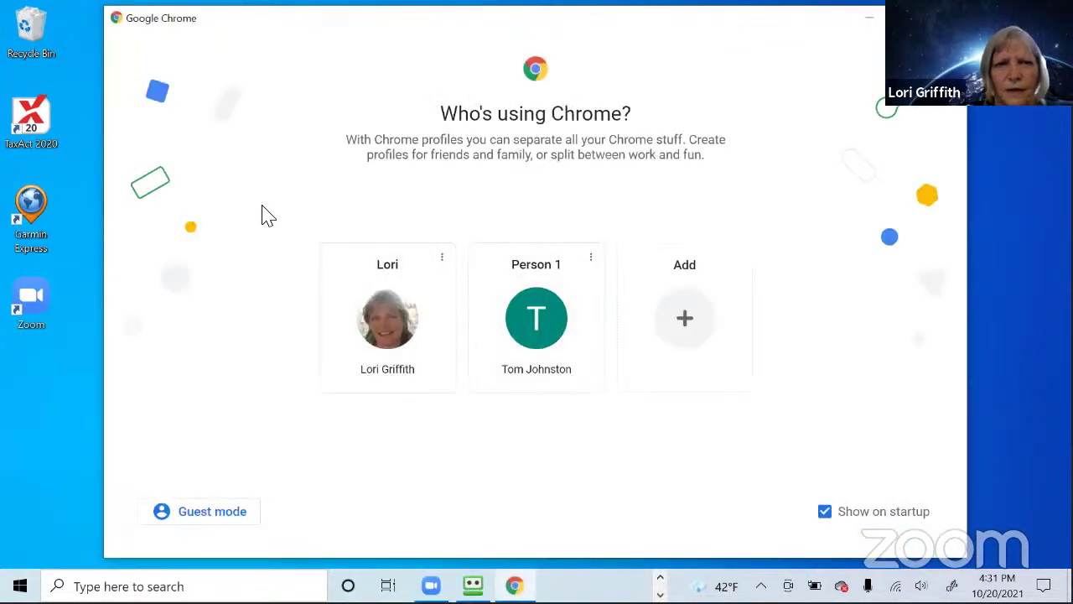
click(399, 334)
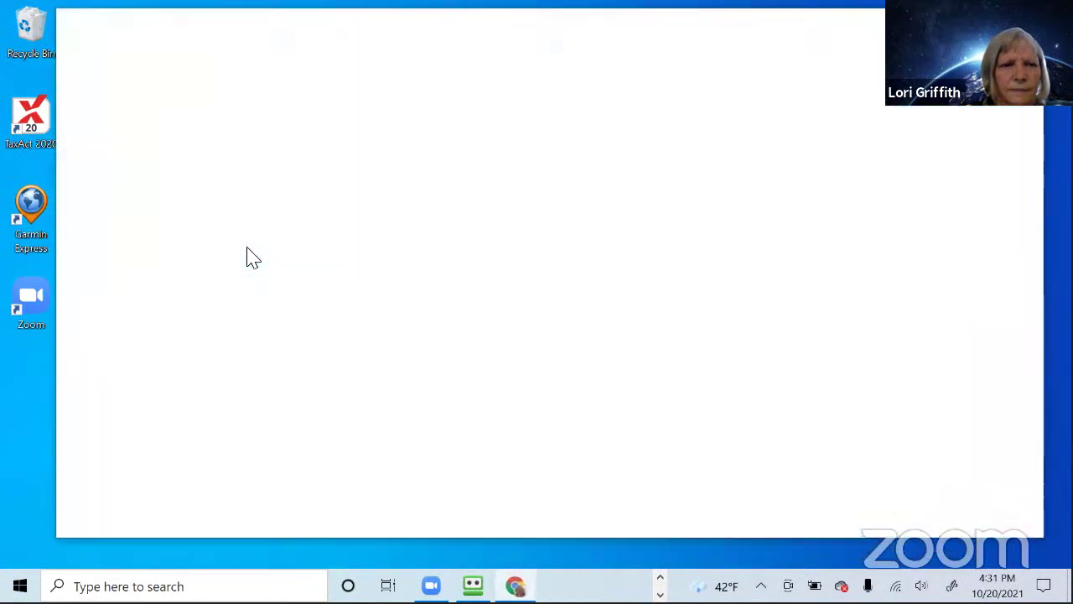
click(173, 303)
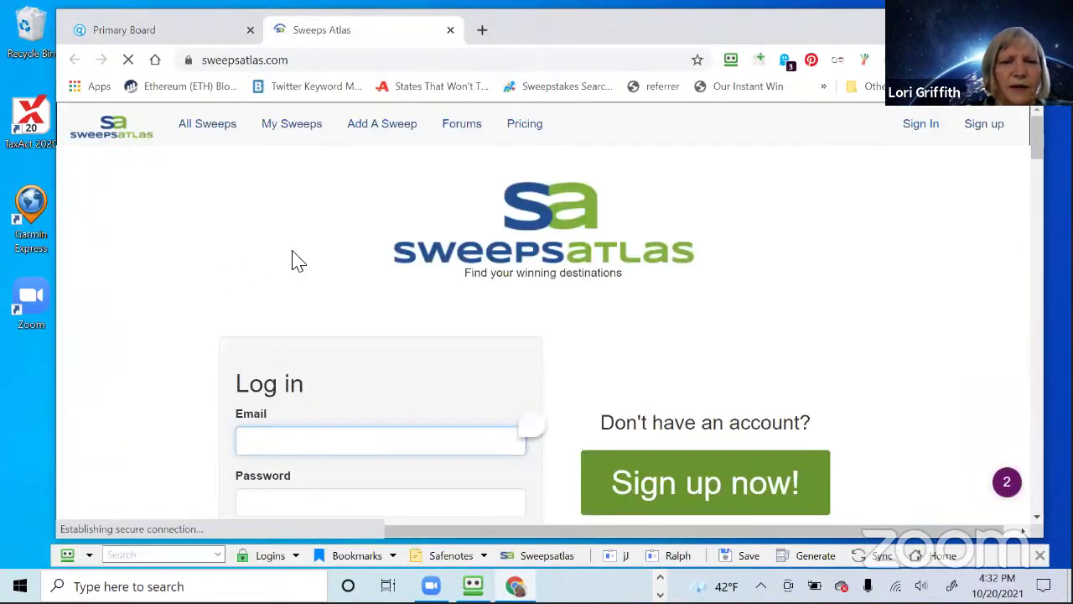
Log in to SweepsAtlas using the saved e-mail and account password, and view the list of all sweepstakes
scroll(475, 339, down, 1)
click(524, 361)
click(560, 355)
drag(397, 406, 275, 508)
scroll(282, 470, down, 3)
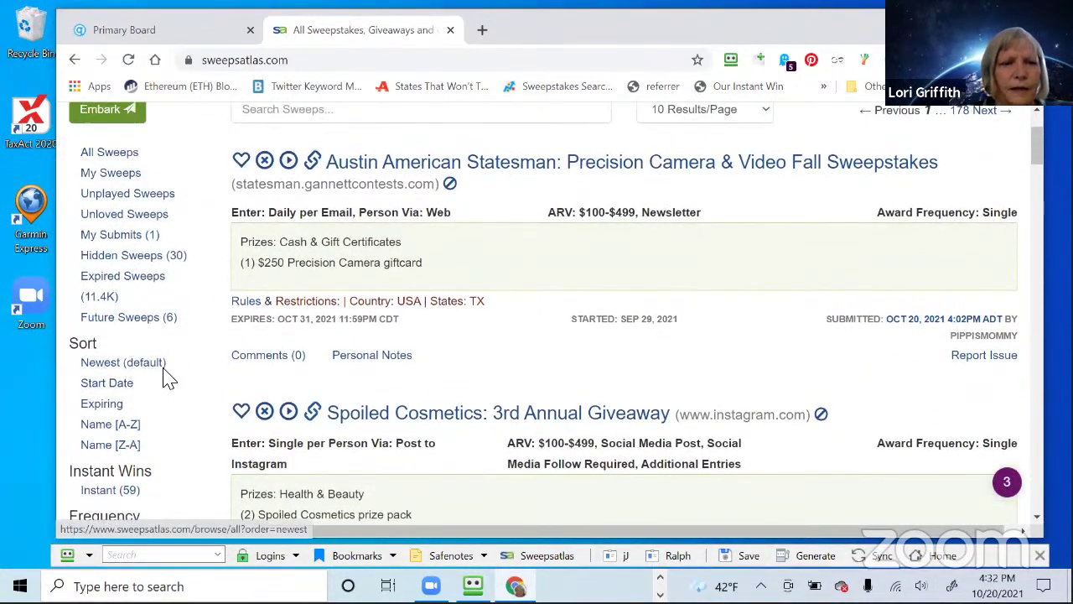
Filter the sweepstakes list to Daily entry frequency and look through the first listings
scroll(167, 376, down, 3)
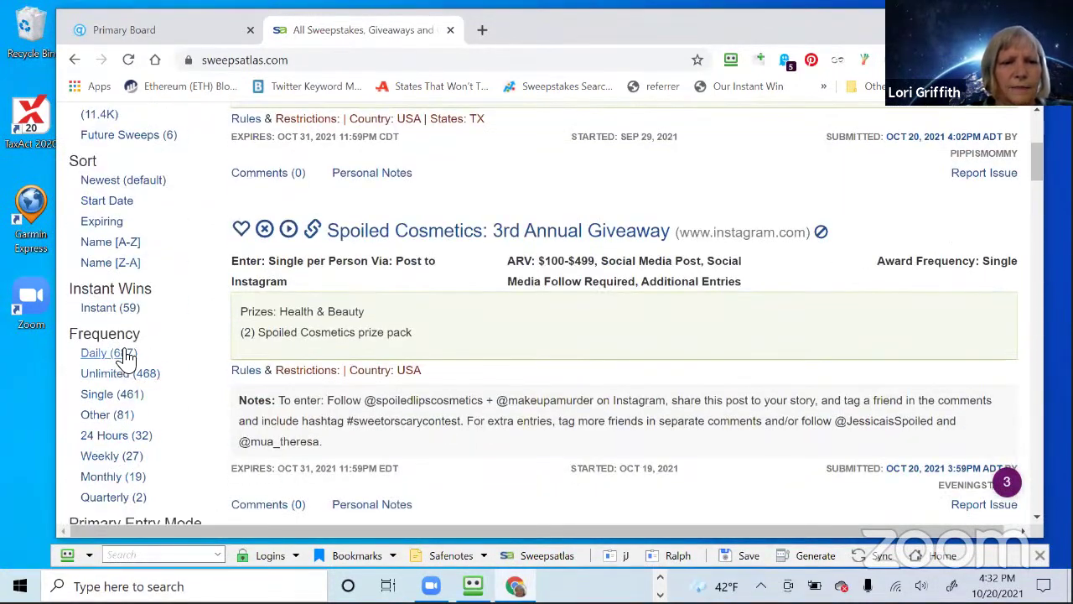
click(126, 356)
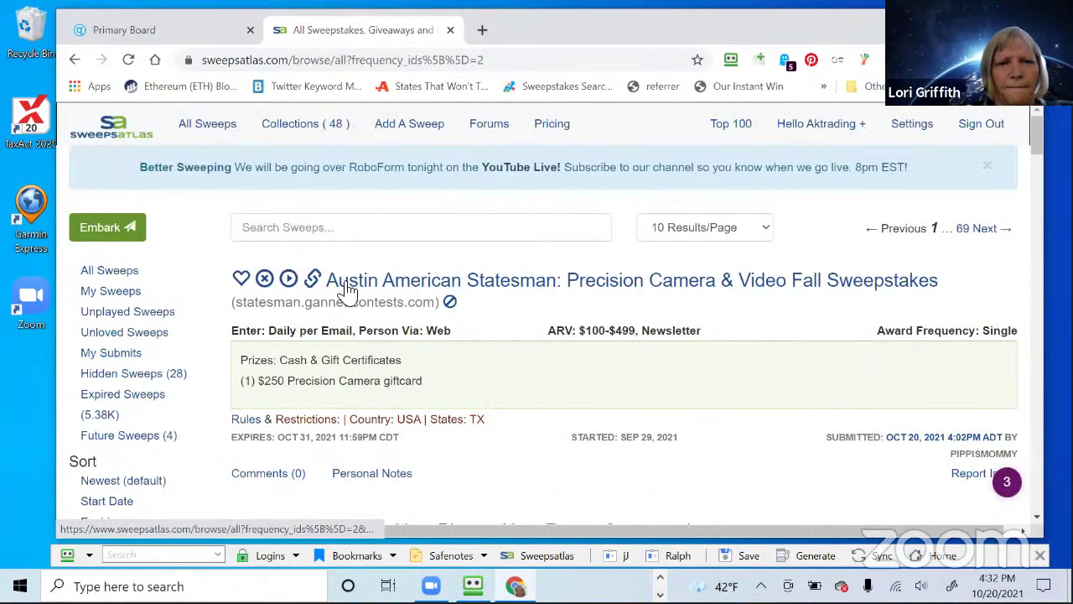
scroll(347, 285, down, 2)
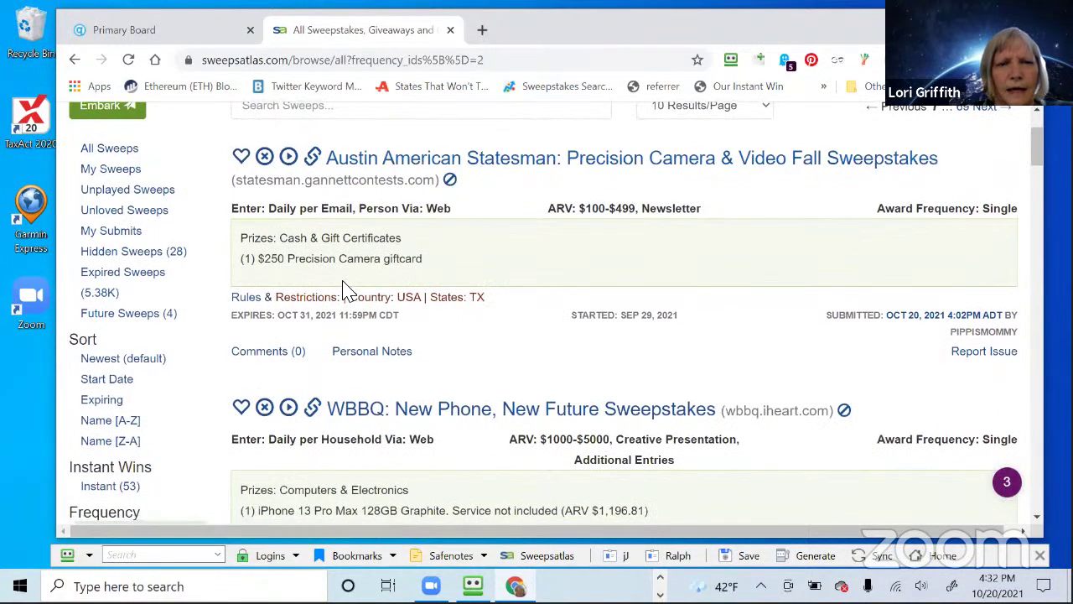
scroll(432, 297, down, 3)
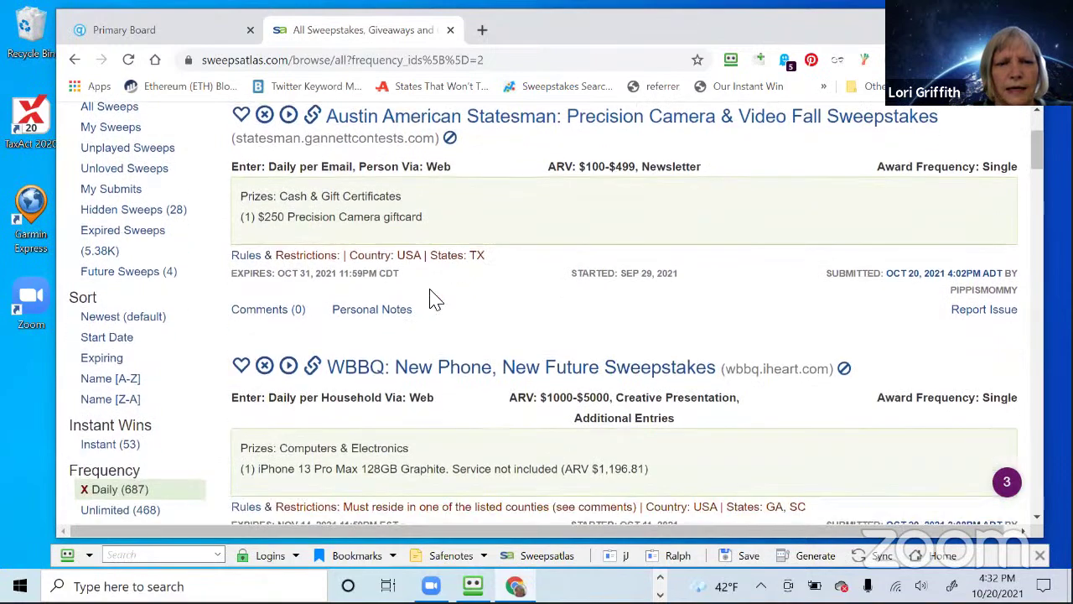
scroll(432, 298, down, 1)
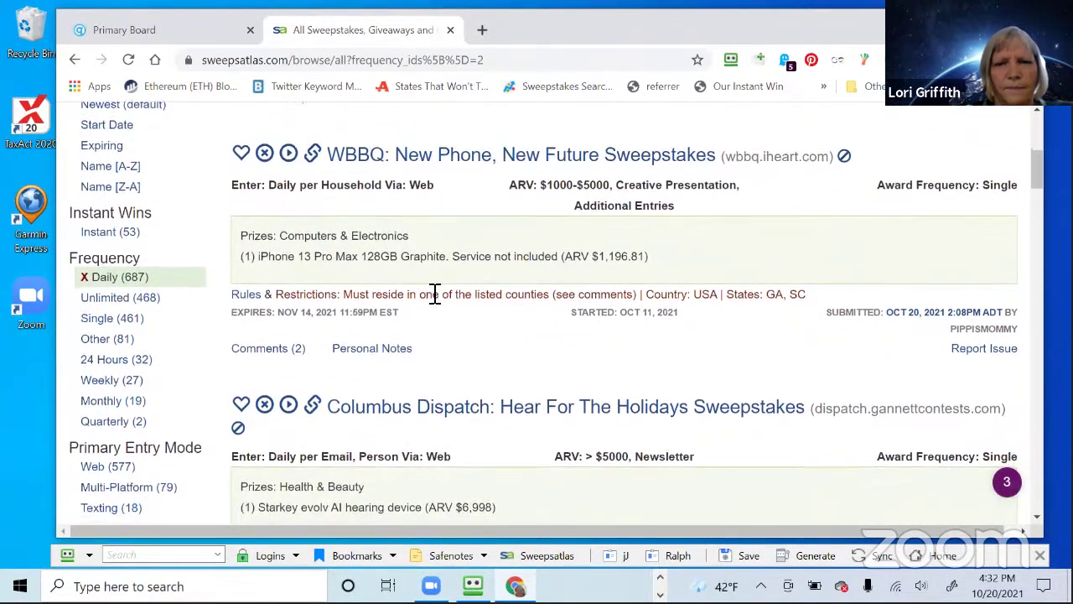
Open the Classic Heartland $100 REI Gift Card Giveaway entry form from the daily listings, look at it, and close it
scroll(431, 297, down, 3)
scroll(432, 297, down, 3)
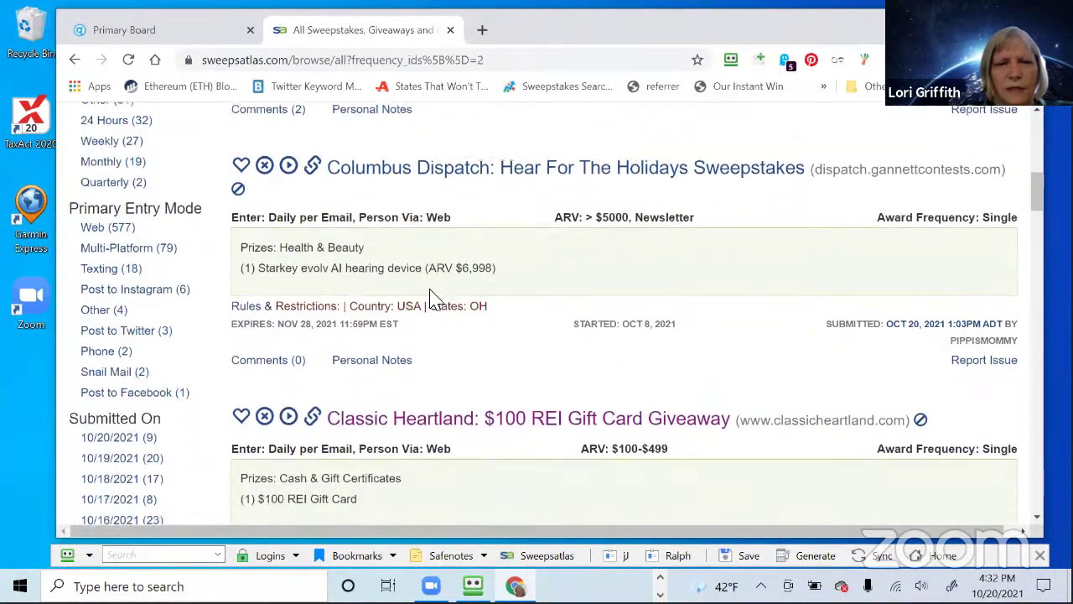
scroll(432, 297, down, 2)
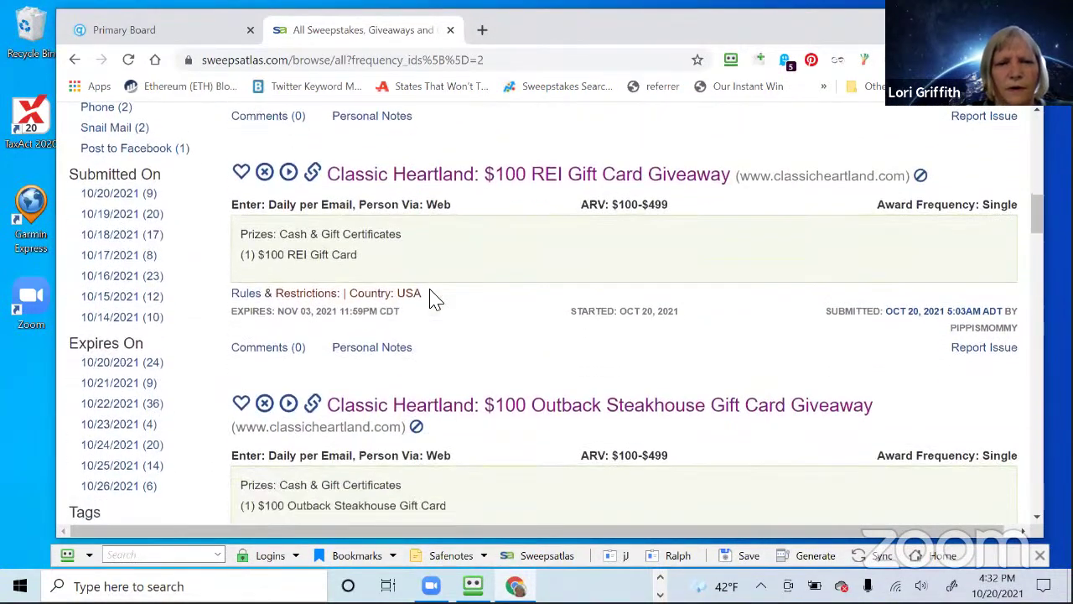
click(531, 174)
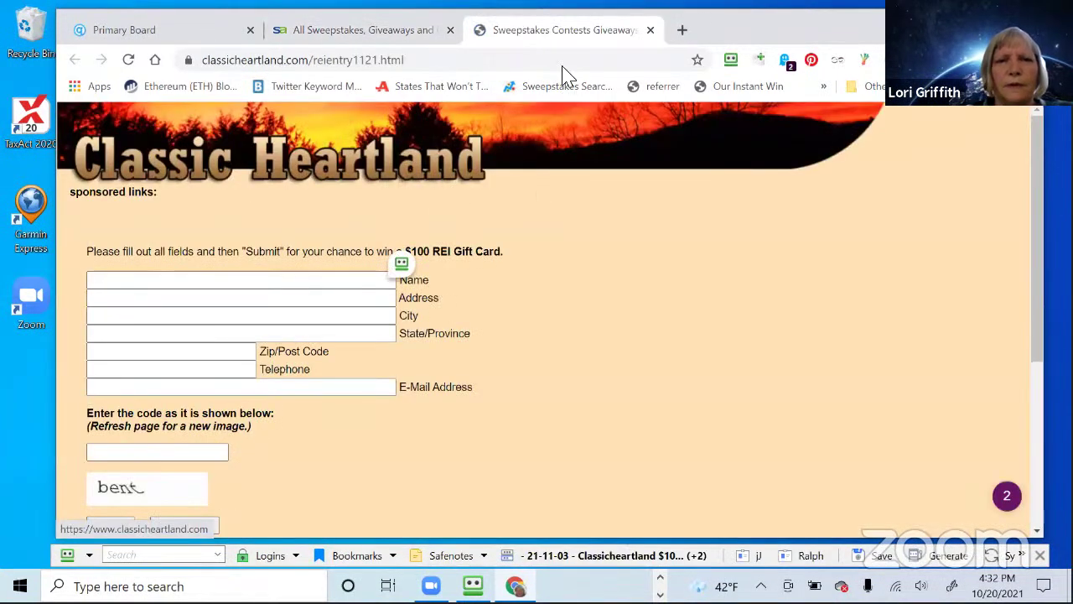
click(650, 31)
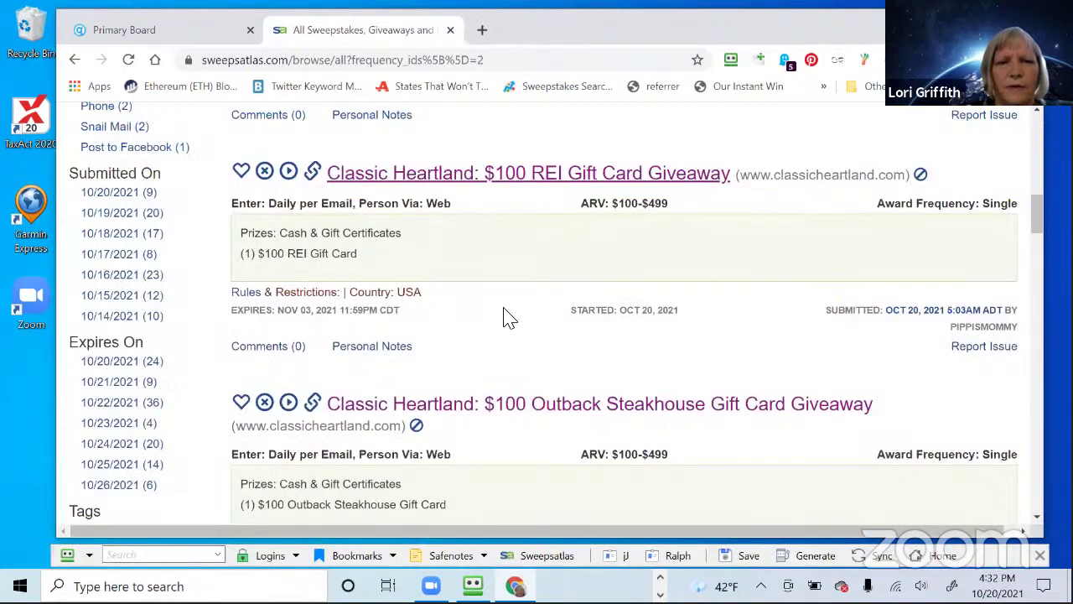
Go to page 6 of the daily sweepstakes results and look through its listings
scroll(492, 374, down, 5)
scroll(493, 374, down, 5)
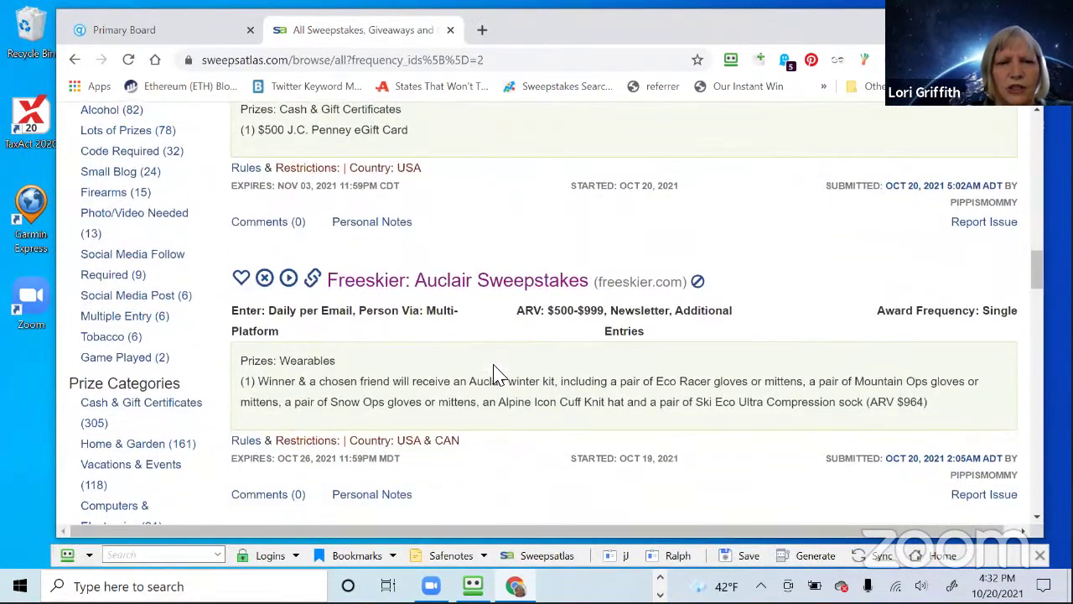
scroll(493, 374, down, 8)
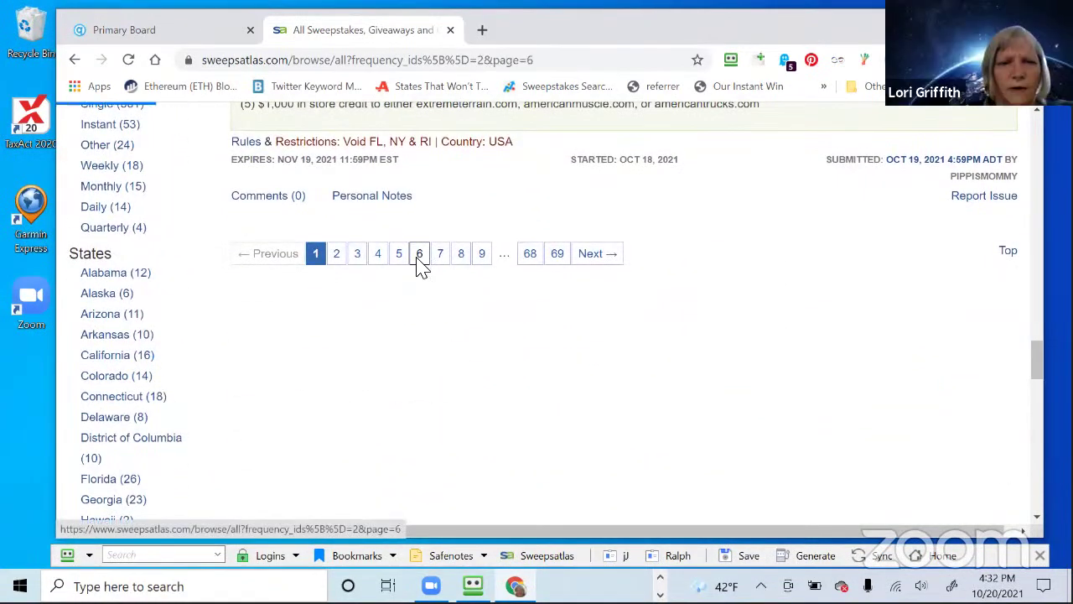
click(419, 254)
scroll(503, 352, down, 3)
scroll(503, 352, down, 7)
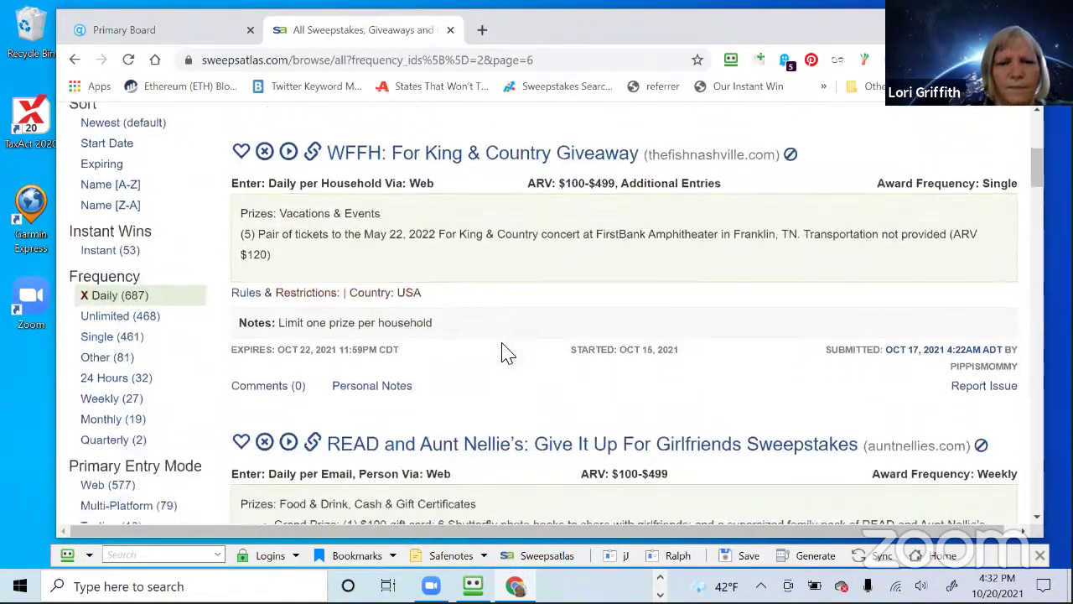
Open the Bell & Evans 20th Nugget Anniversary Sweepstakes and find its entry form on the promotions page
scroll(506, 352, down, 1)
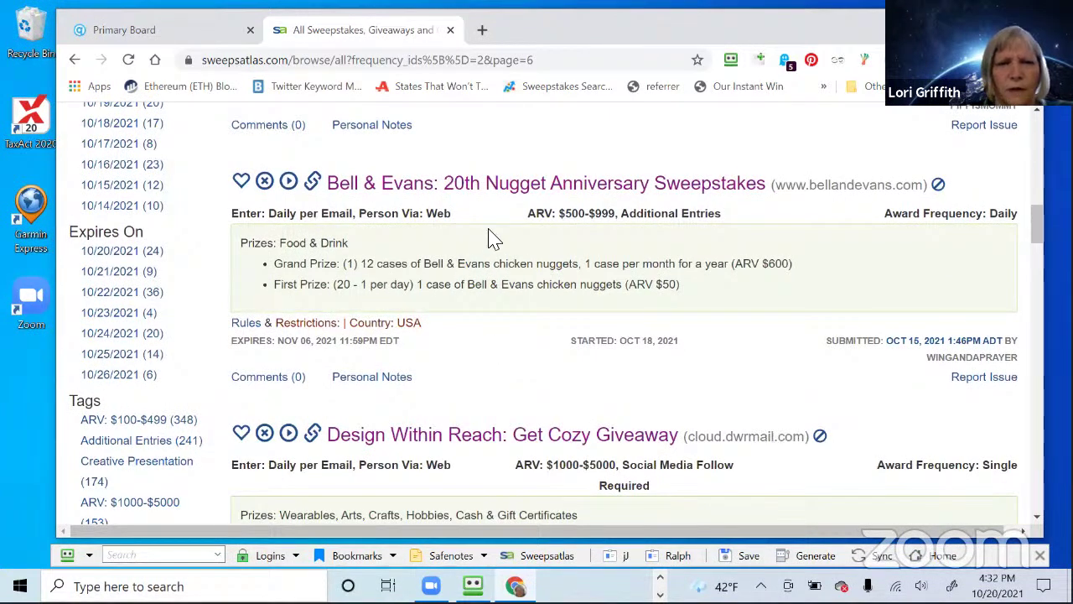
click(616, 185)
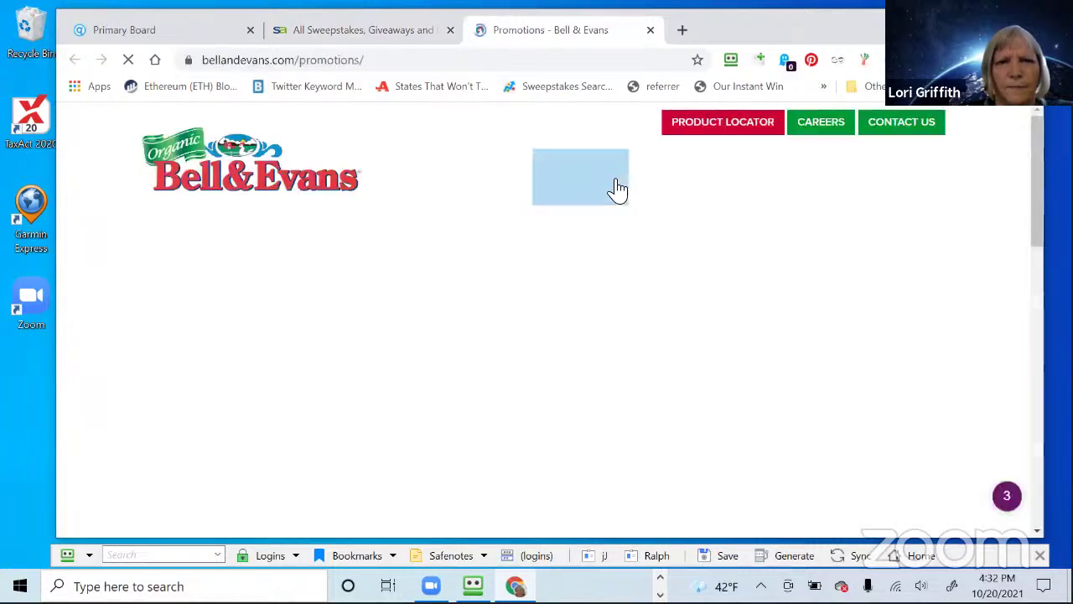
scroll(680, 334, down, 1)
scroll(681, 344, down, 3)
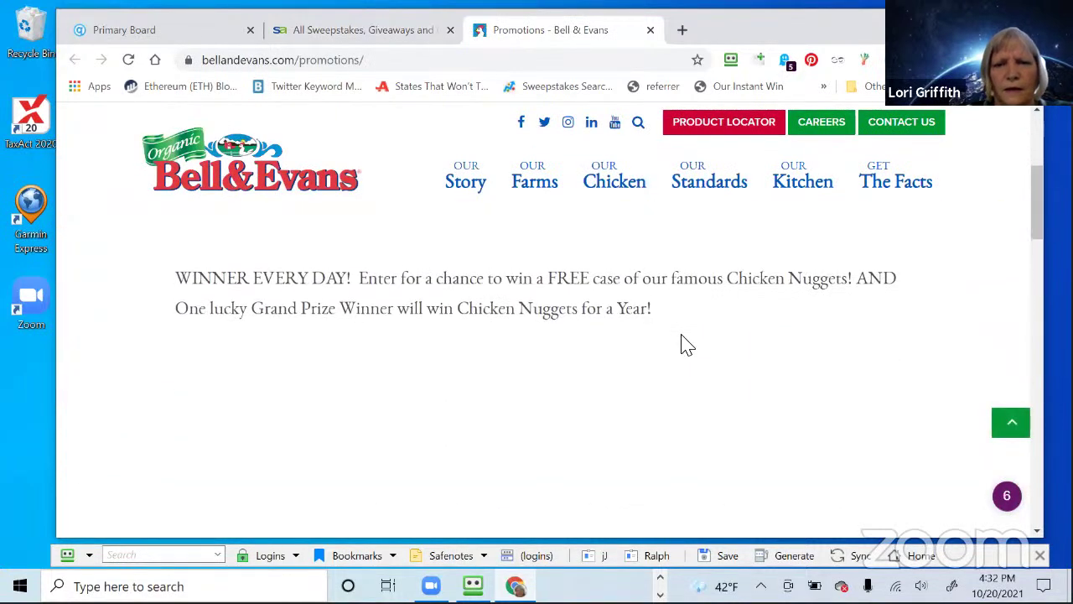
scroll(684, 344, down, 5)
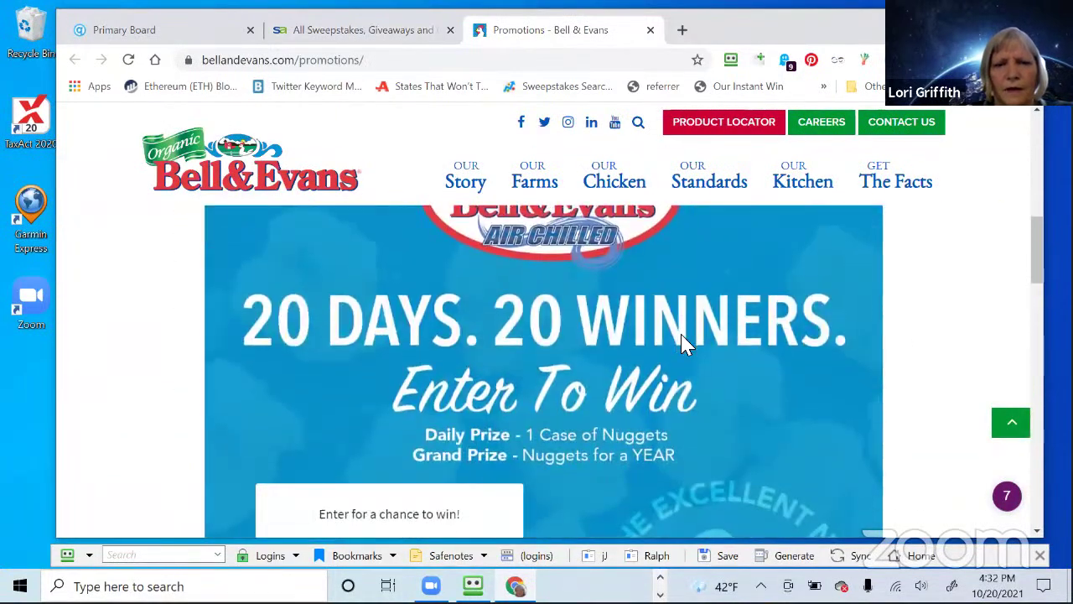
scroll(683, 343, down, 1)
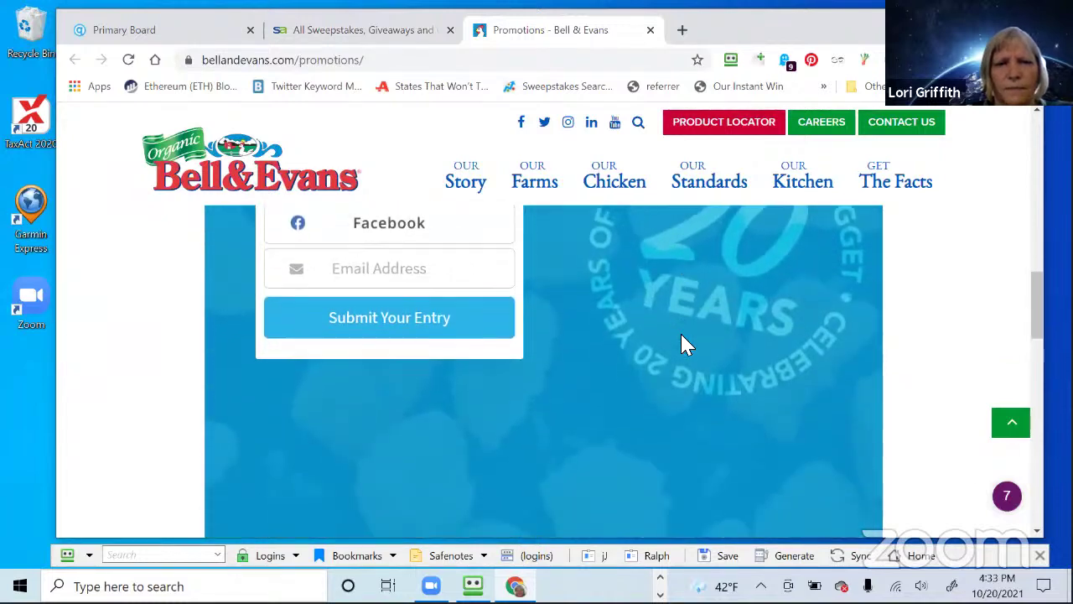
scroll(683, 343, up, 3)
scroll(683, 344, down, 2)
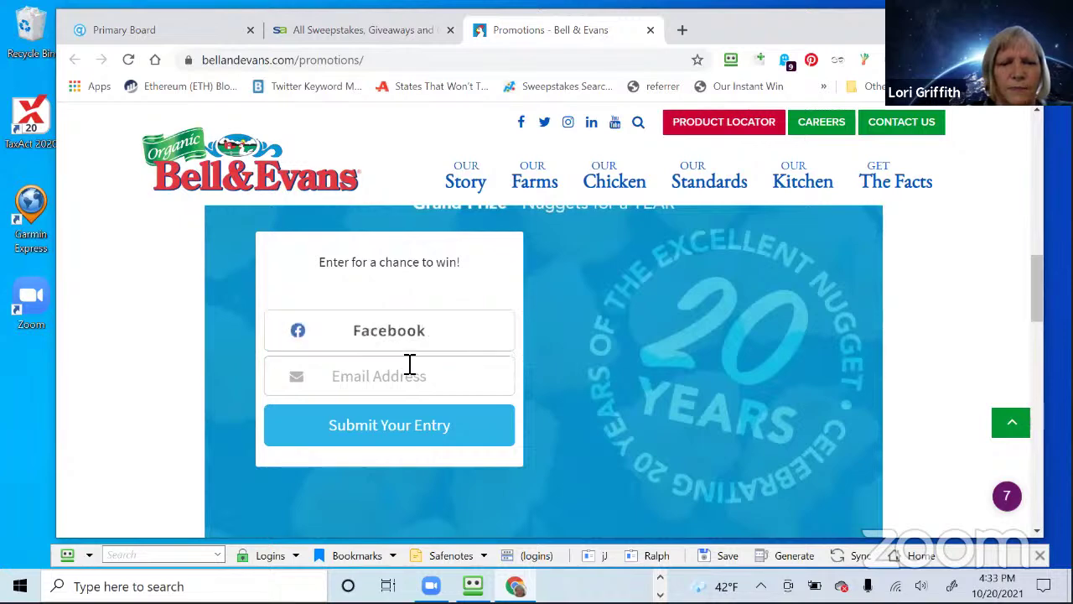
Fill the e-mail address on the Bell & Evans promotions page using the saved RoboForm identity
click(410, 375)
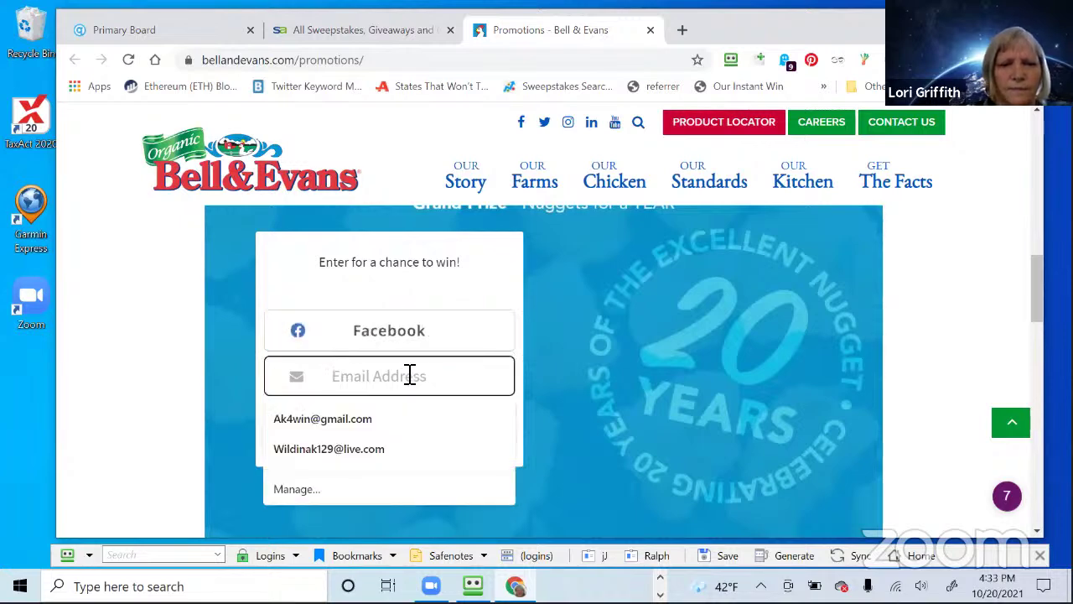
click(537, 356)
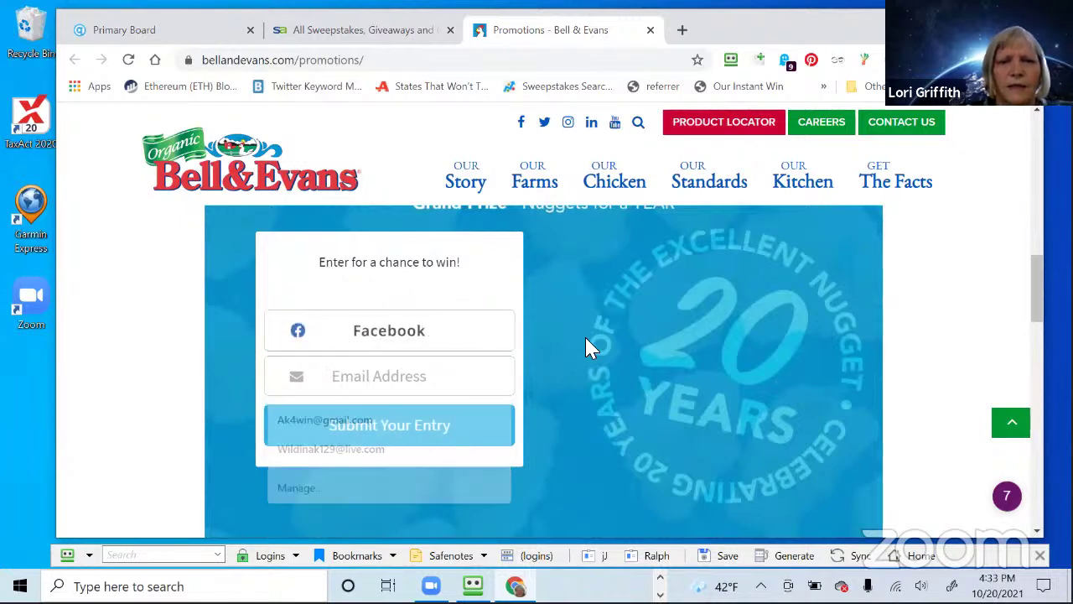
click(730, 62)
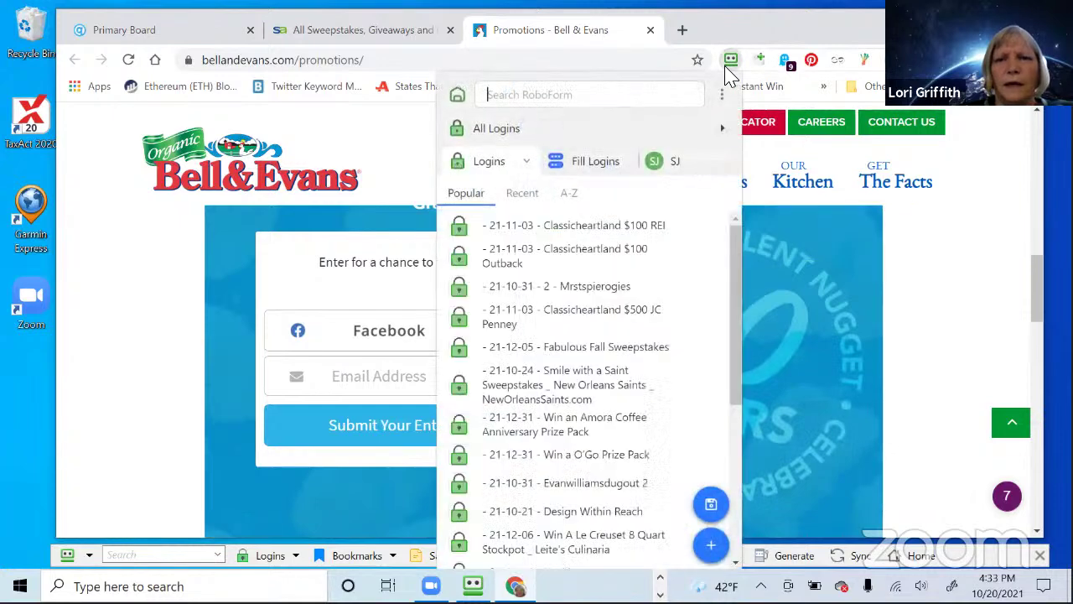
click(678, 167)
click(513, 238)
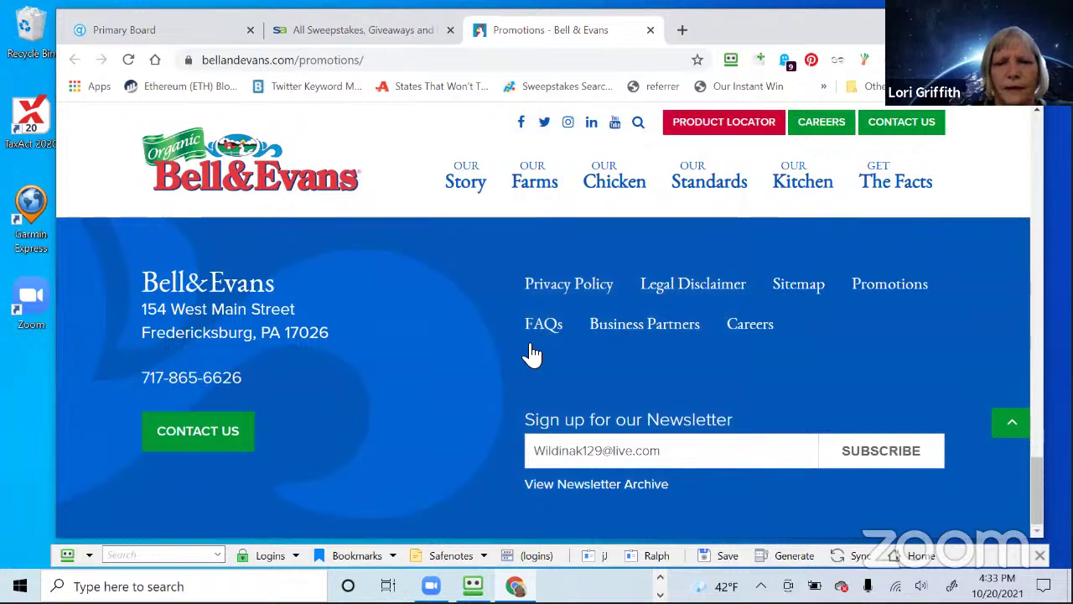
Clear the e-mail address from the footer's newsletter sign-up field, and return to the filled sweepstakes entry form
drag(658, 452, 532, 457)
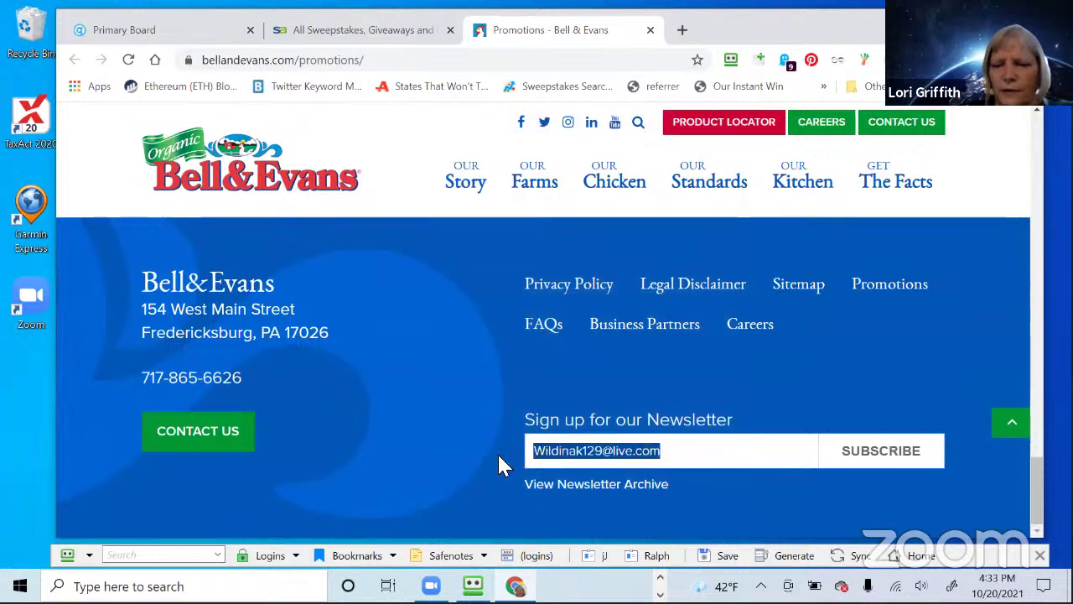
key(BackSpace)
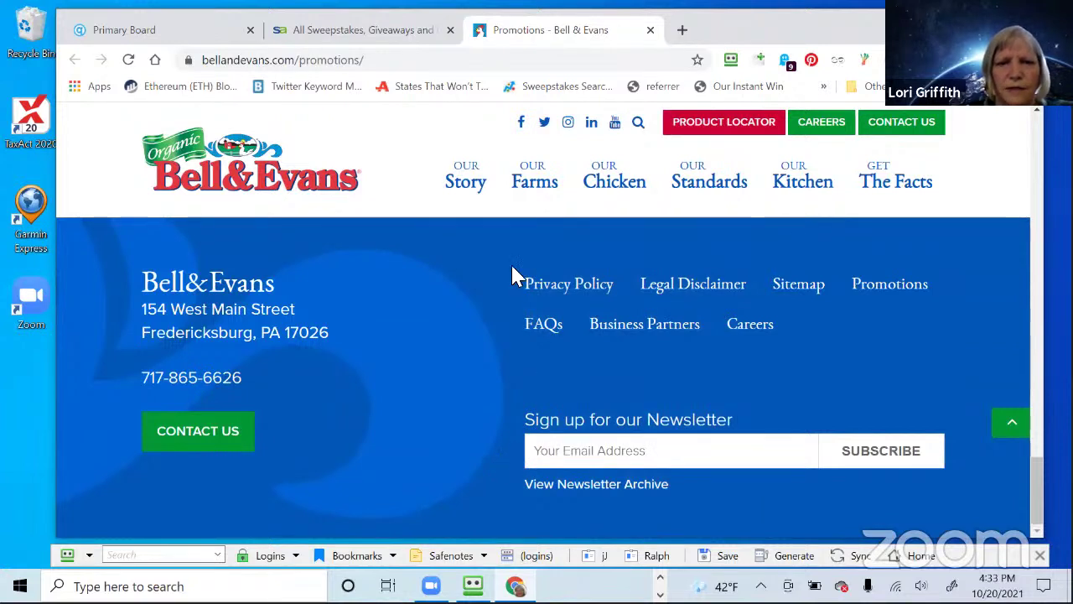
scroll(510, 276, up, 8)
scroll(515, 271, up, 6)
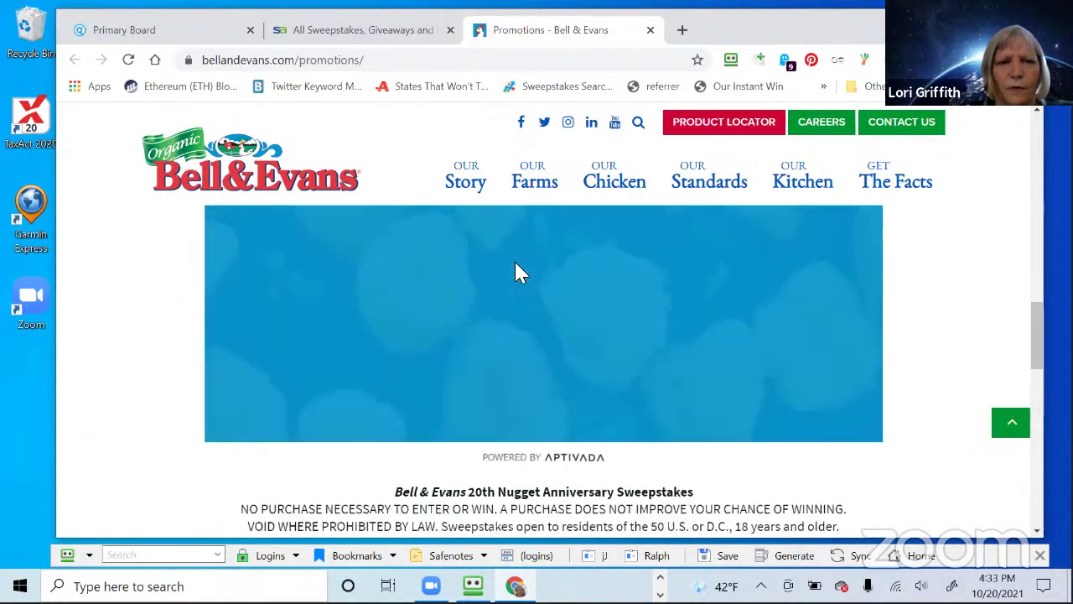
scroll(515, 271, down, 3)
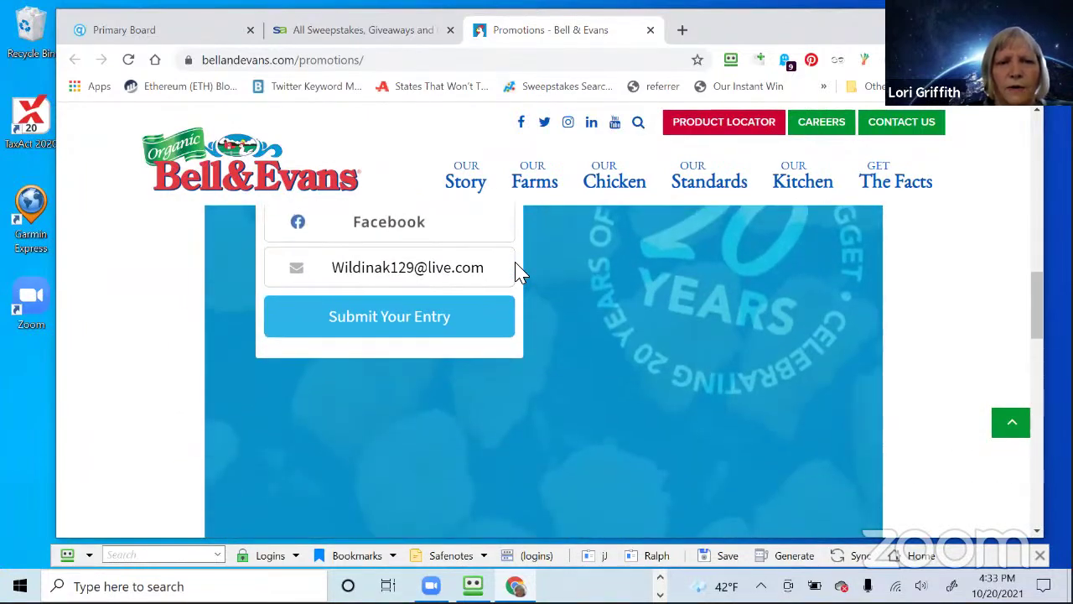
Check the Bell & Evans listing on SweepsAtlas, submit the entry e-mail on the promotions page, and view the form that follows
click(356, 38)
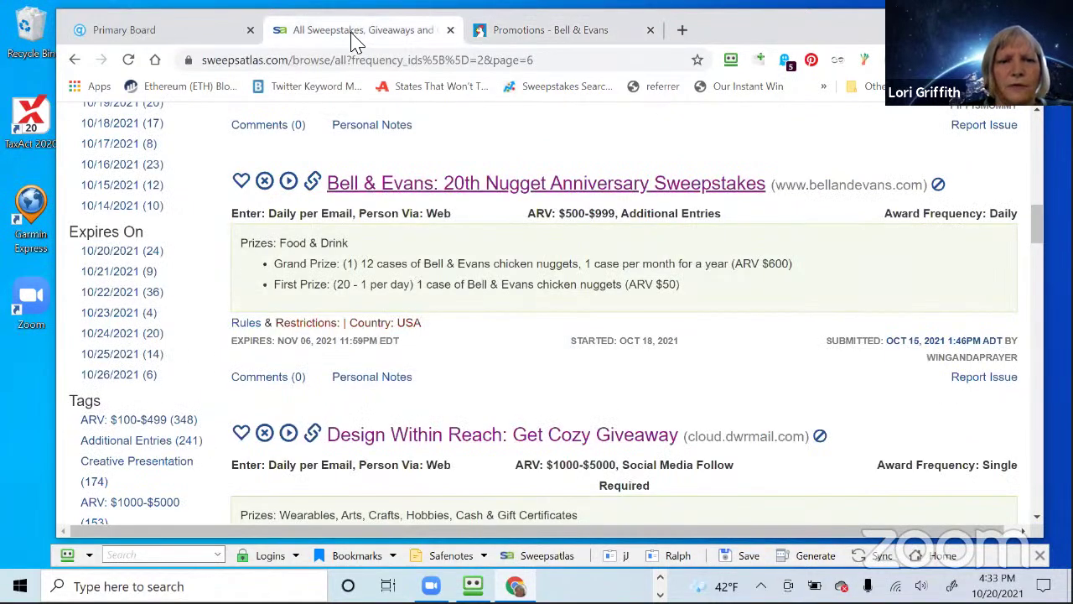
click(516, 31)
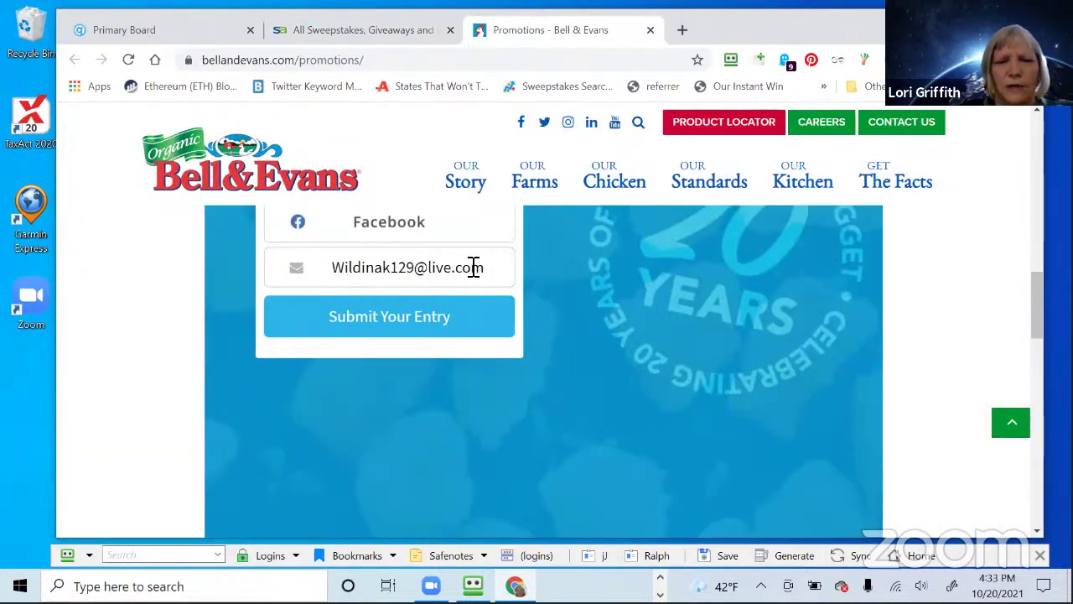
scroll(565, 342, down, 5)
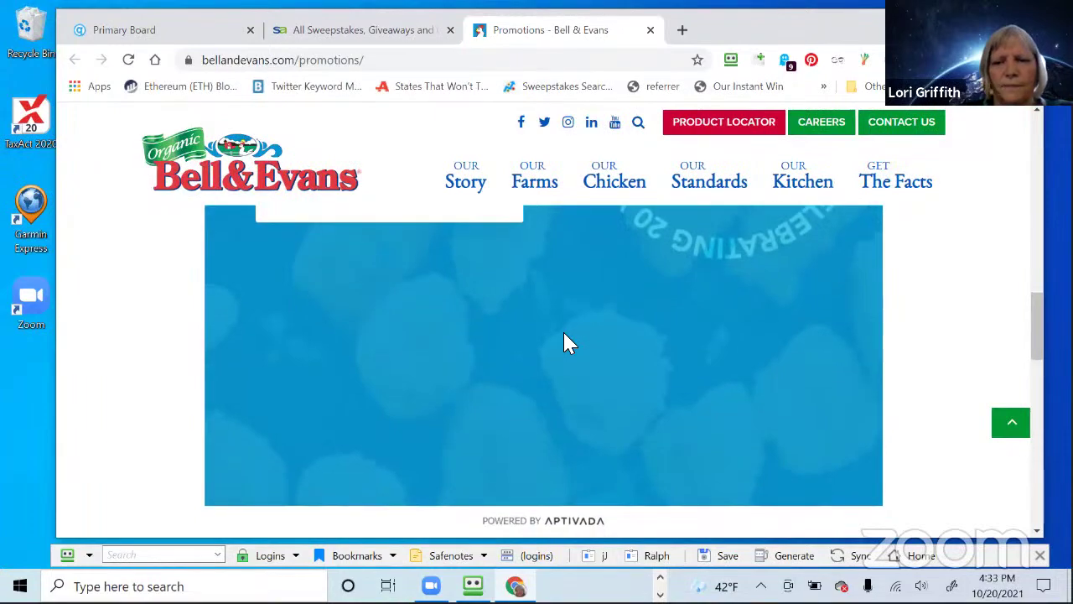
scroll(564, 336, down, 4)
scroll(564, 336, up, 10)
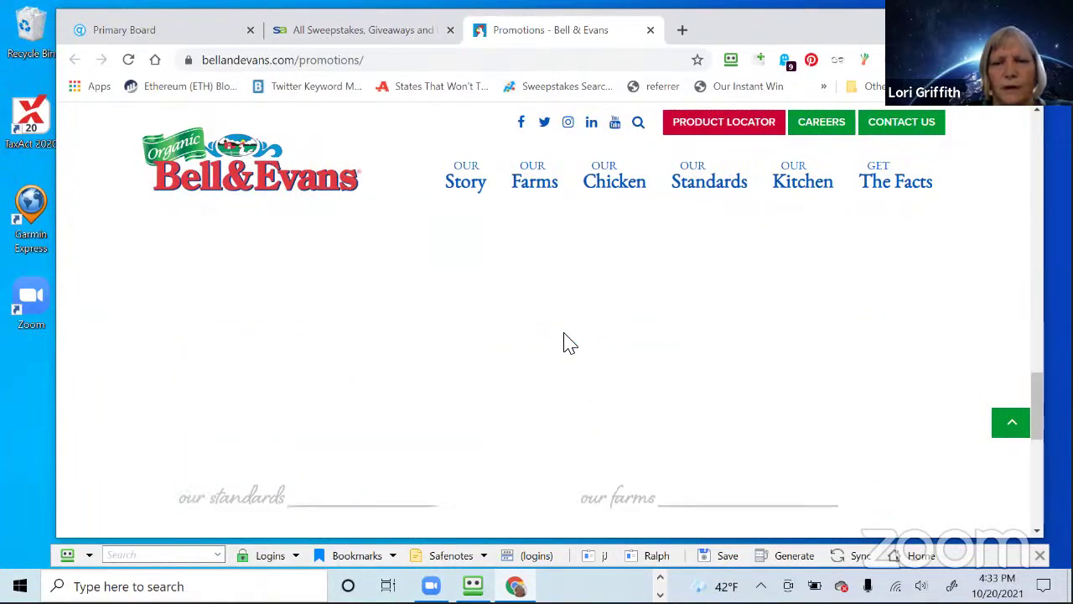
scroll(564, 342, up, 1)
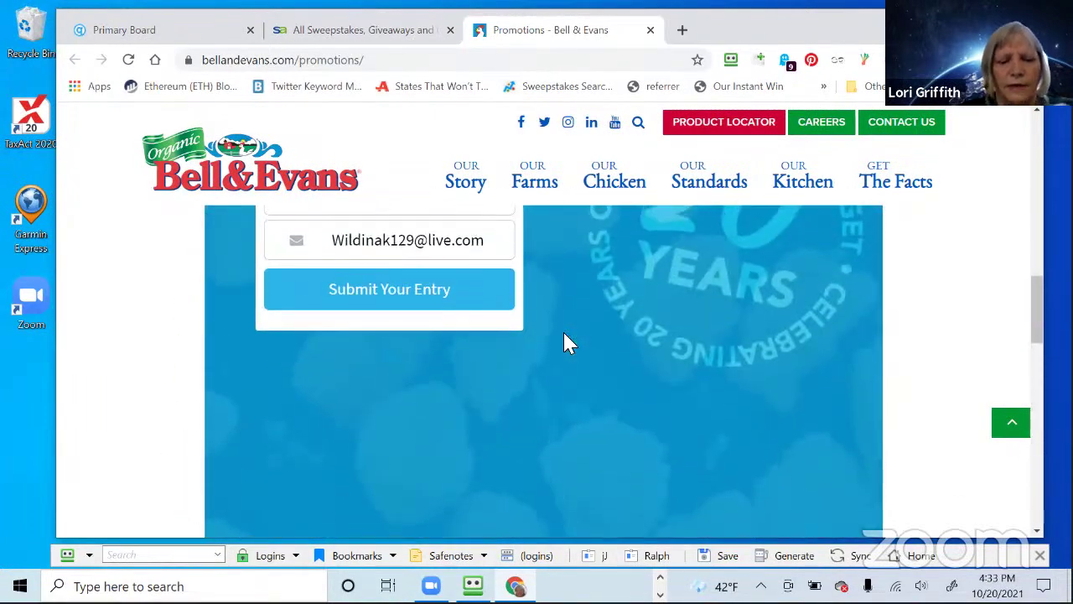
click(414, 298)
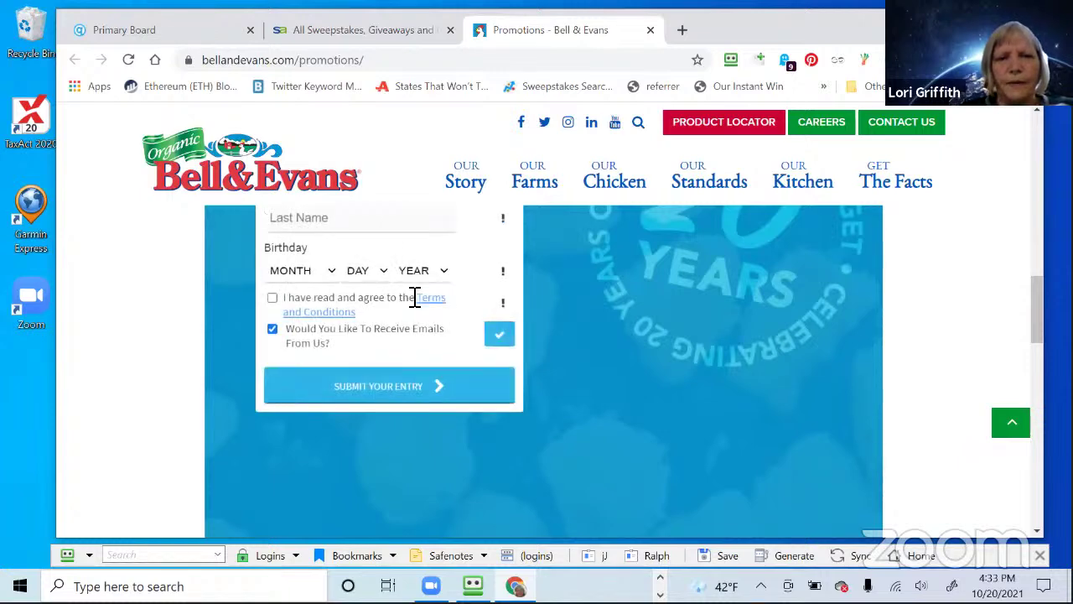
scroll(416, 302, up, 2)
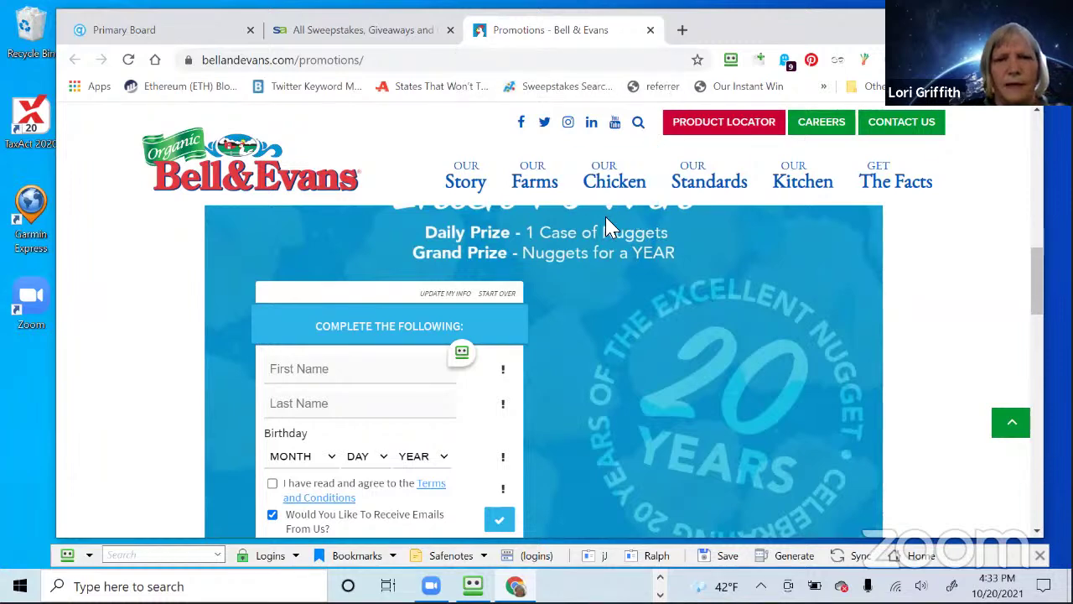
Close the Bell & Evans page, then check the Generark: Fall Into Power Giveaway page from the SweepsAtlas list and close it
click(650, 31)
scroll(496, 325, down, 4)
scroll(499, 321, down, 3)
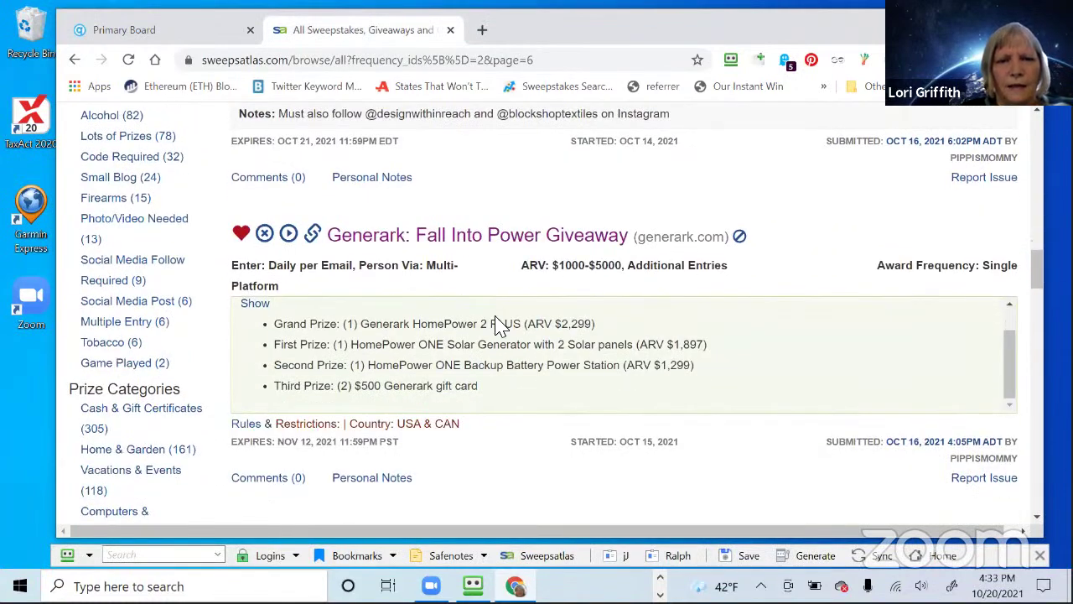
right_click(500, 321)
scroll(402, 365, down, 2)
right_click(726, 363)
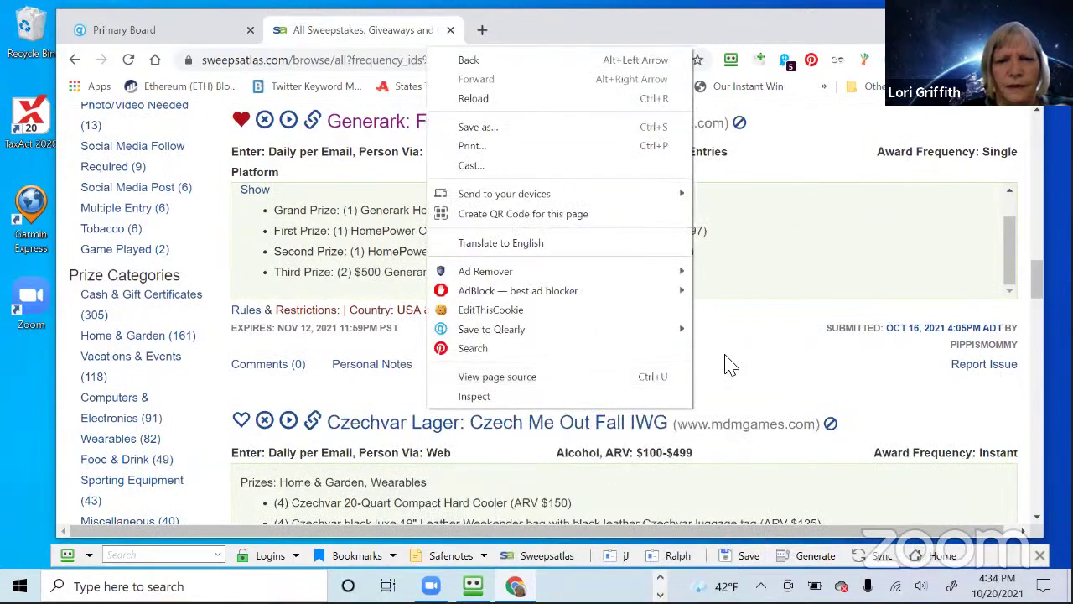
scroll(726, 364, down, 2)
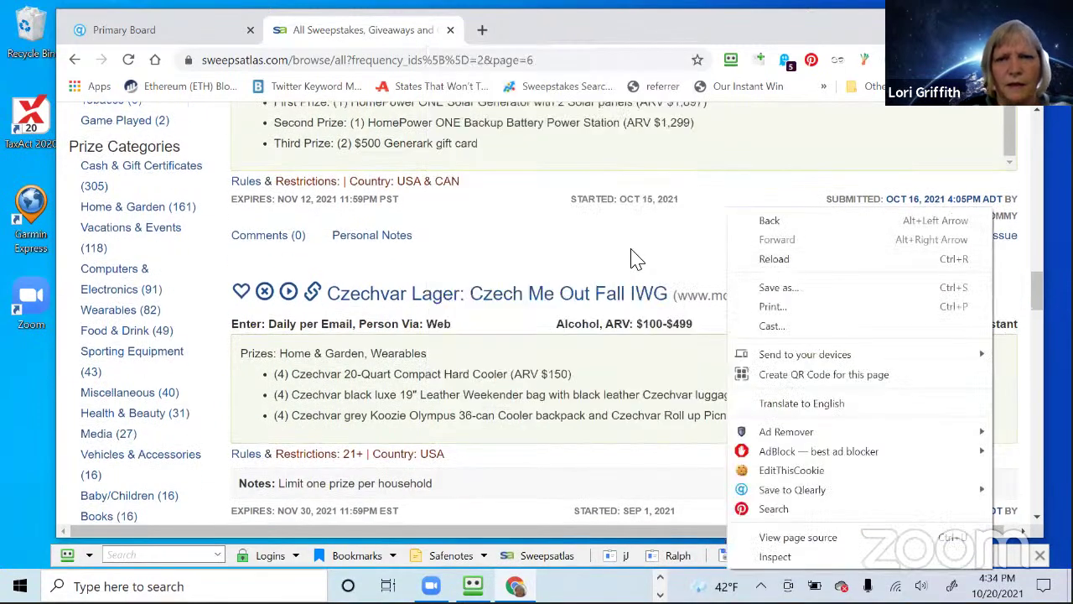
click(635, 258)
scroll(633, 258, up, 3)
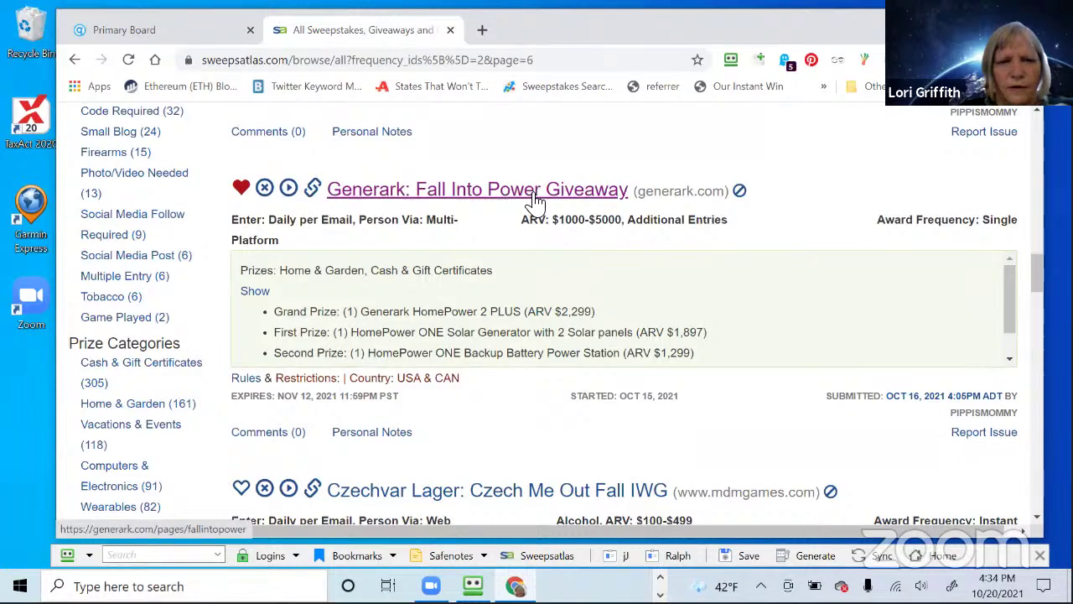
click(533, 199)
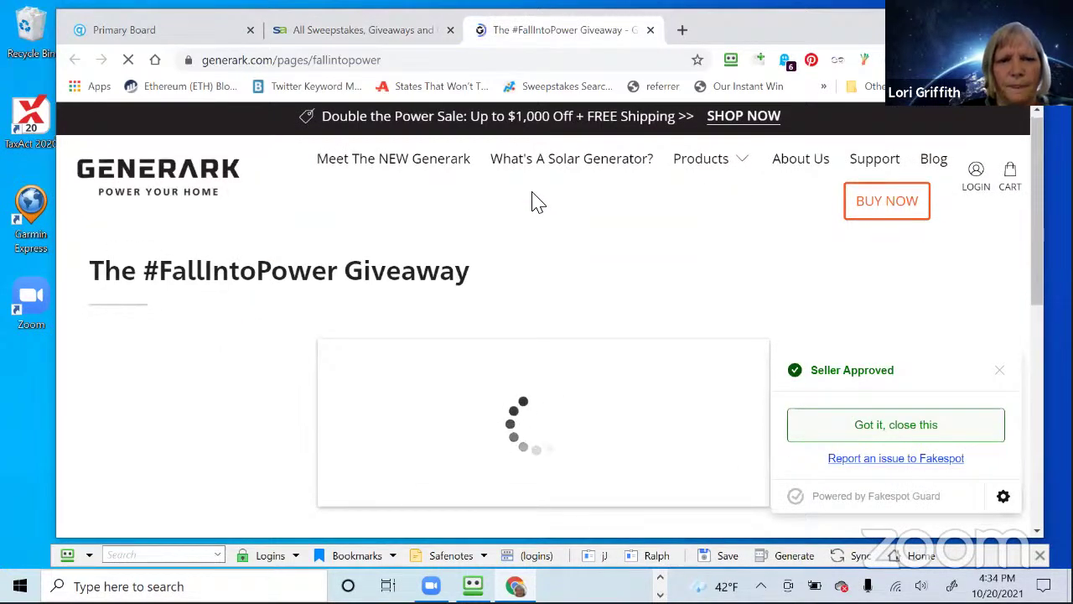
click(650, 30)
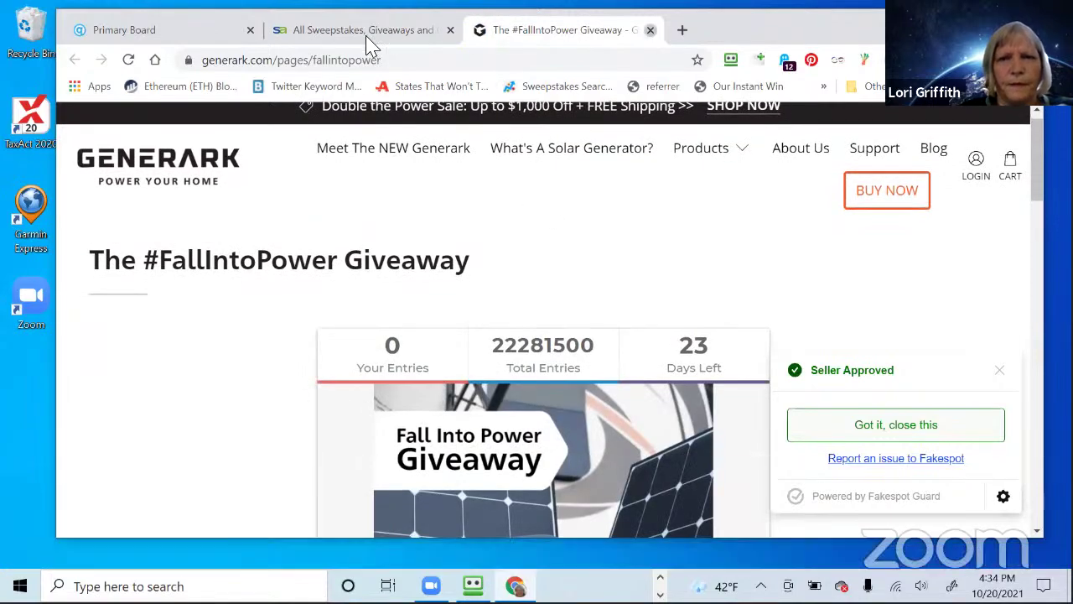
Examine the Czechvar Lager, Leite's Culinaria and Pod Decks listings among the daily sweepstakes on SweepsAtlas
scroll(423, 273, down, 5)
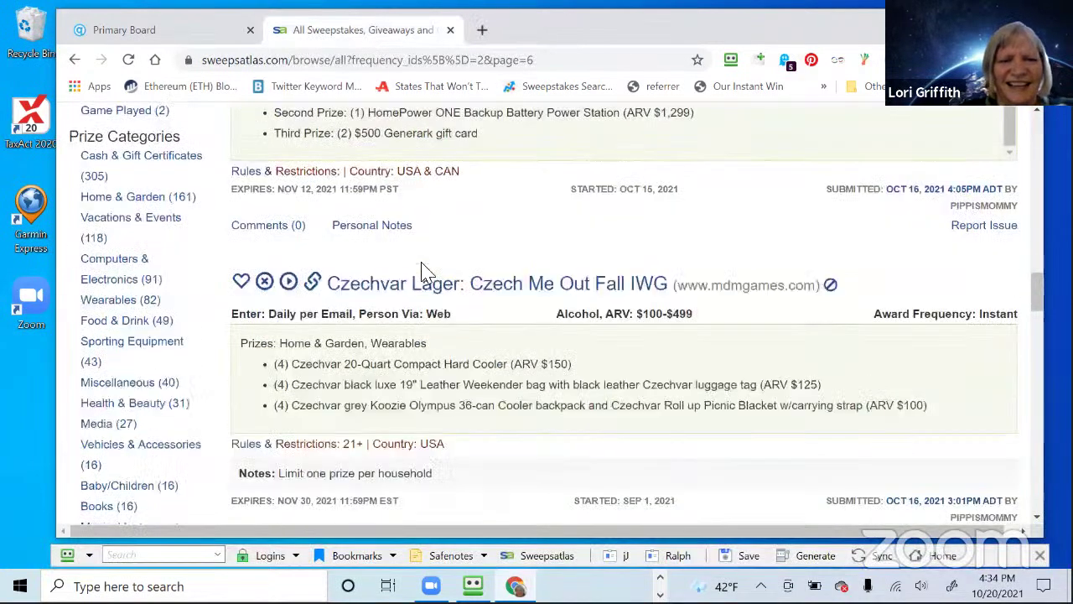
scroll(423, 273, down, 1)
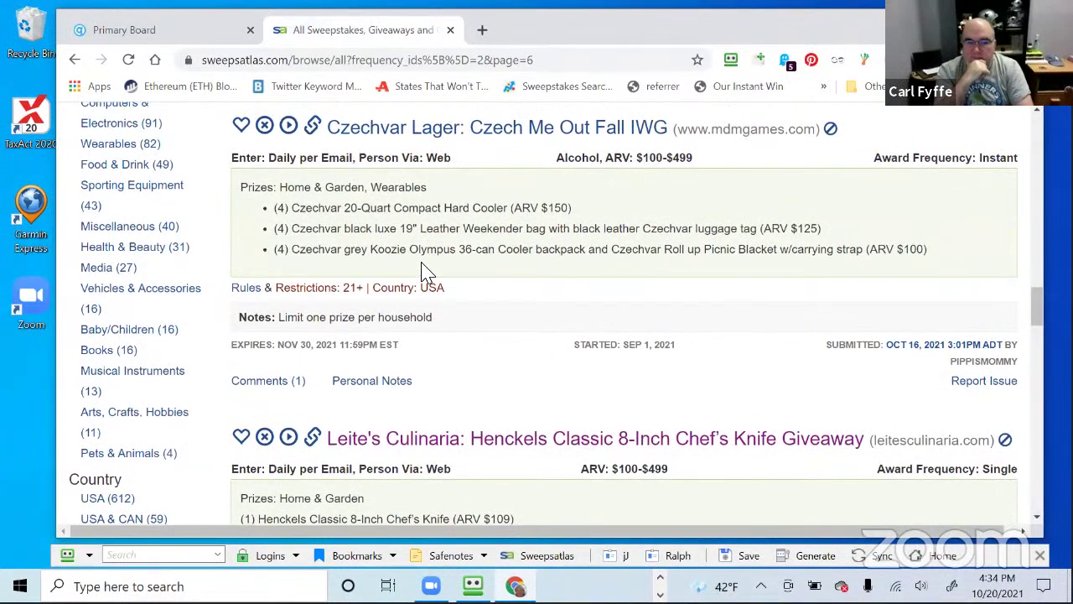
scroll(424, 272, down, 1)
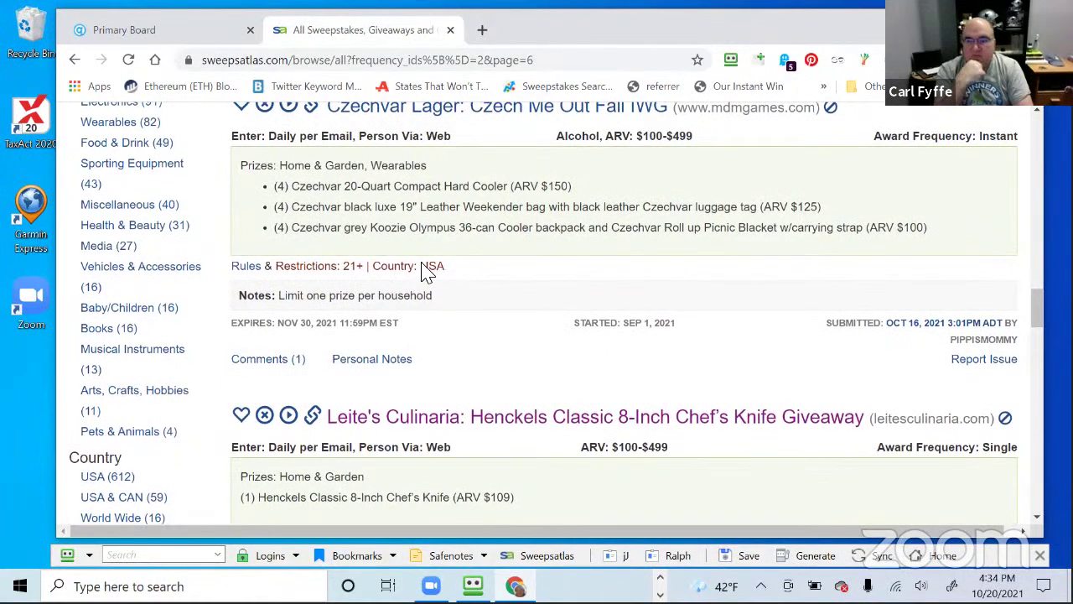
scroll(428, 272, down, 1)
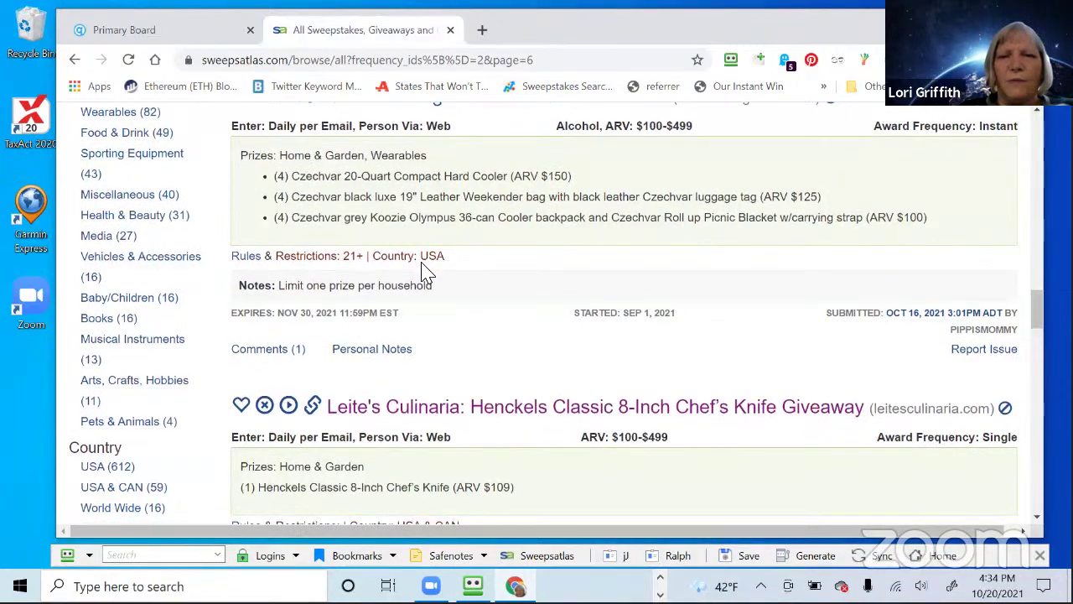
scroll(423, 273, down, 1)
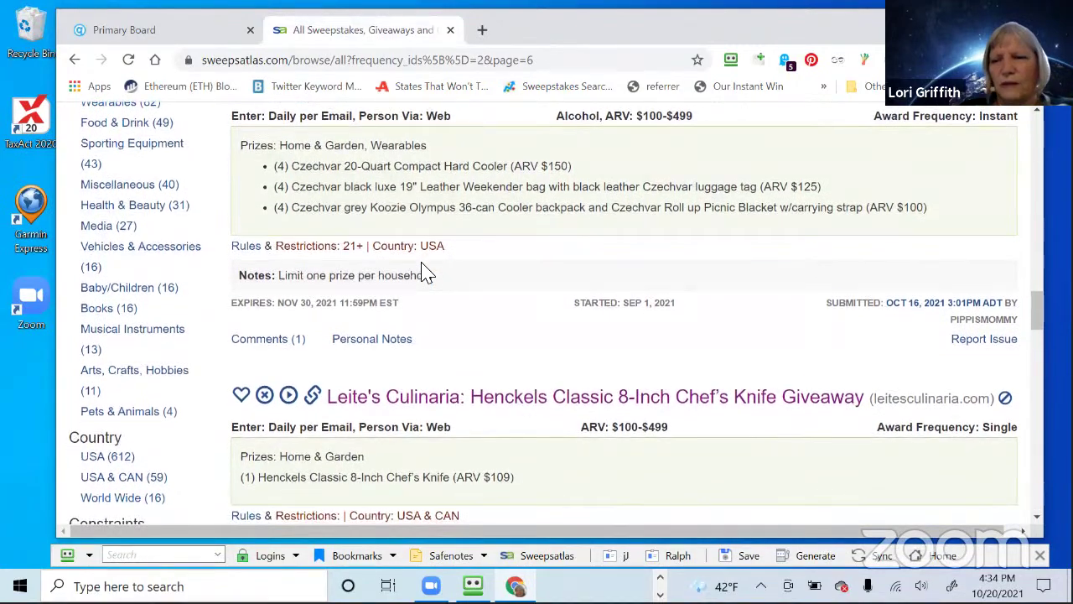
scroll(426, 268, down, 3)
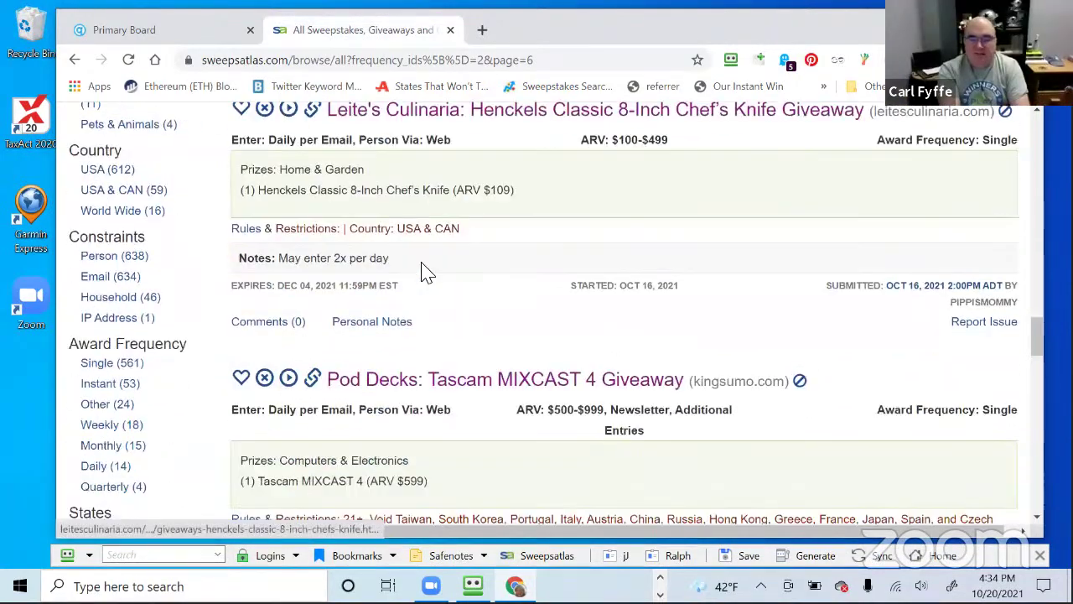
right_click(425, 270)
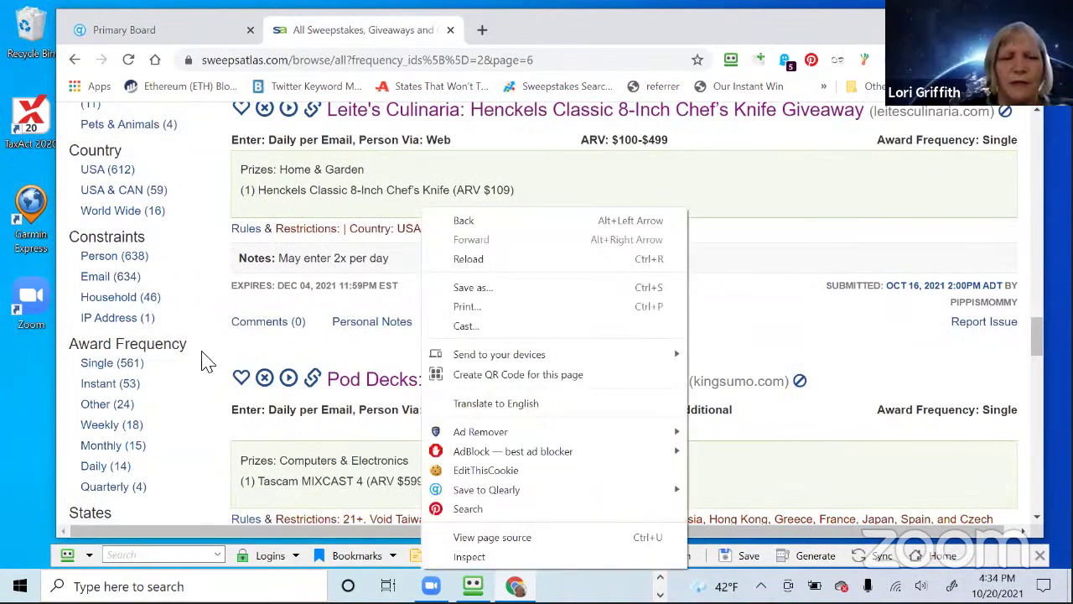
scroll(204, 359, down, 2)
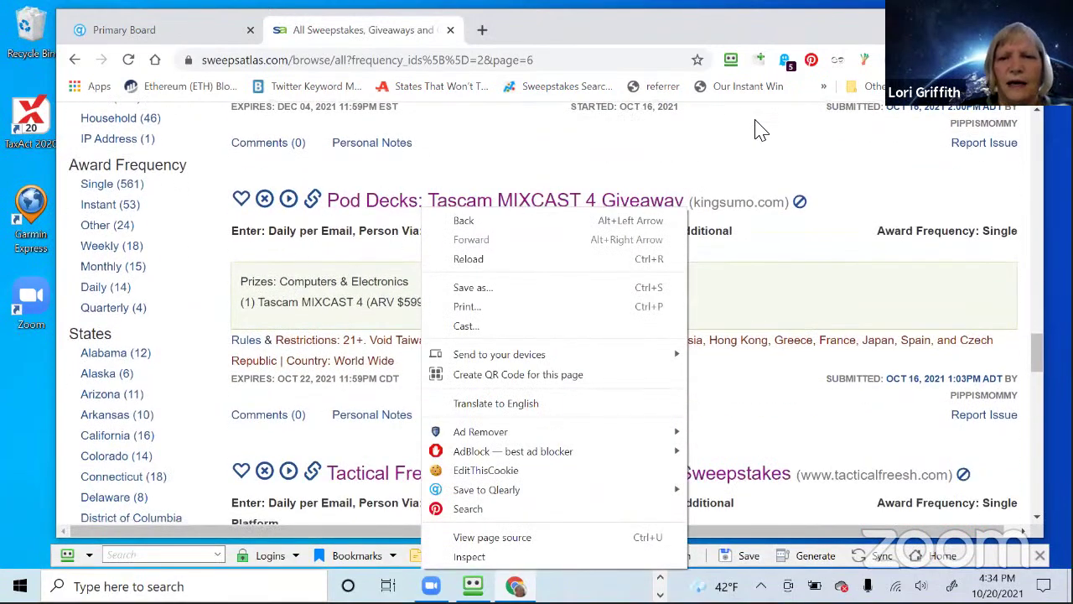
click(817, 160)
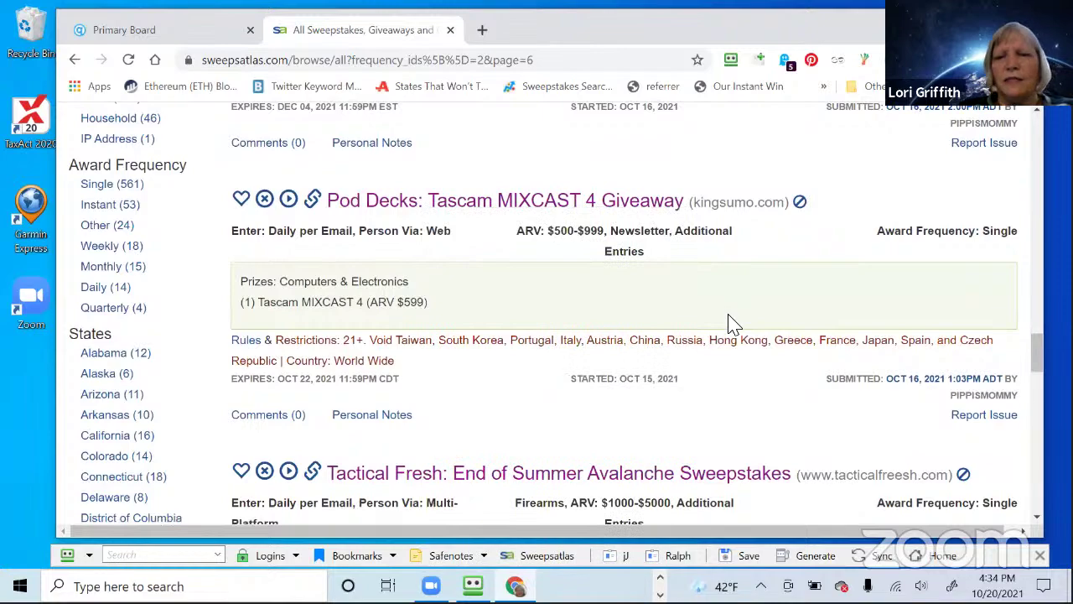
scroll(729, 323, down, 1)
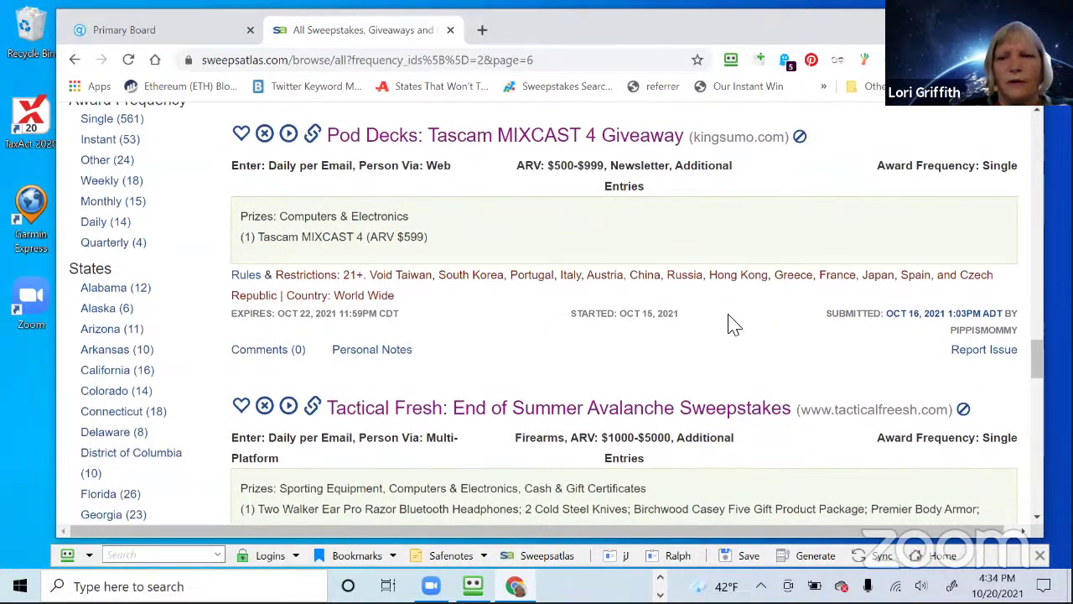
scroll(729, 323, down, 1)
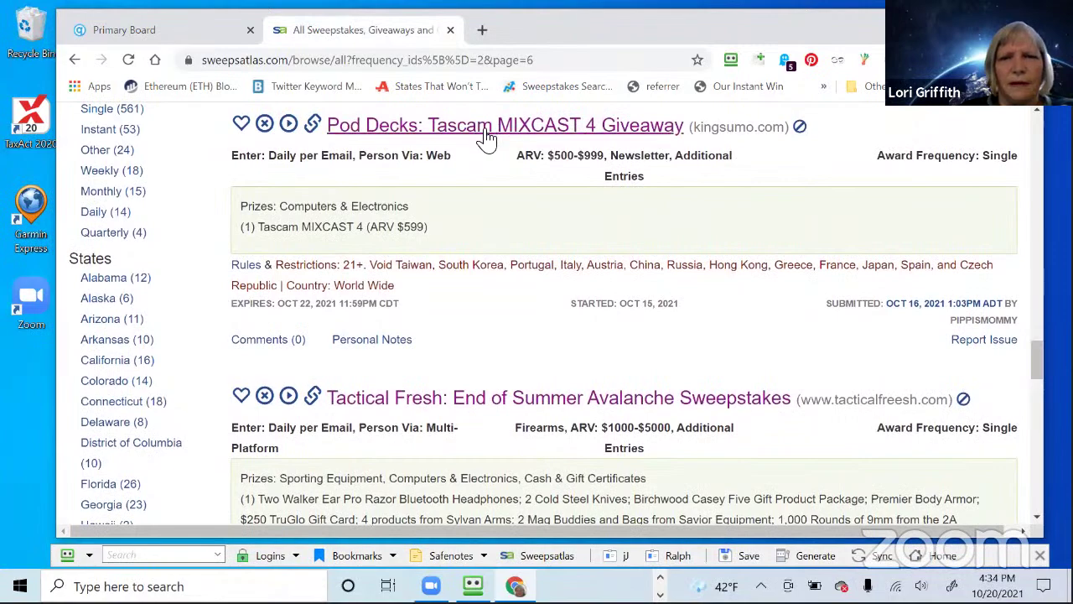
Open the Tactical Fresh: End of Summer Avalanche Sweepstakes, look over its giveaway page, and close it
scroll(628, 175, down, 2)
scroll(632, 178, down, 1)
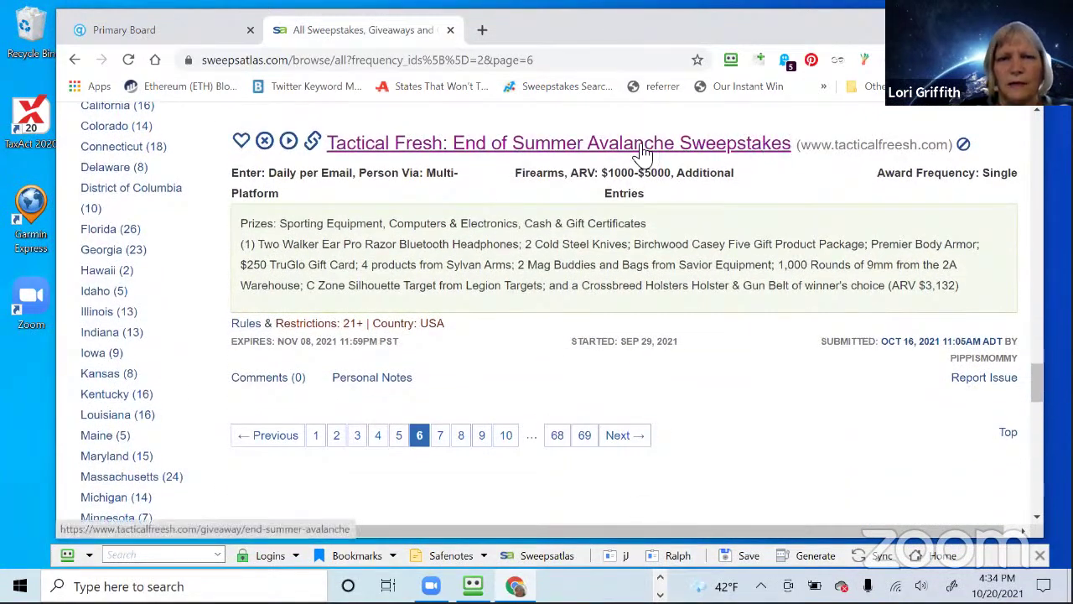
click(654, 151)
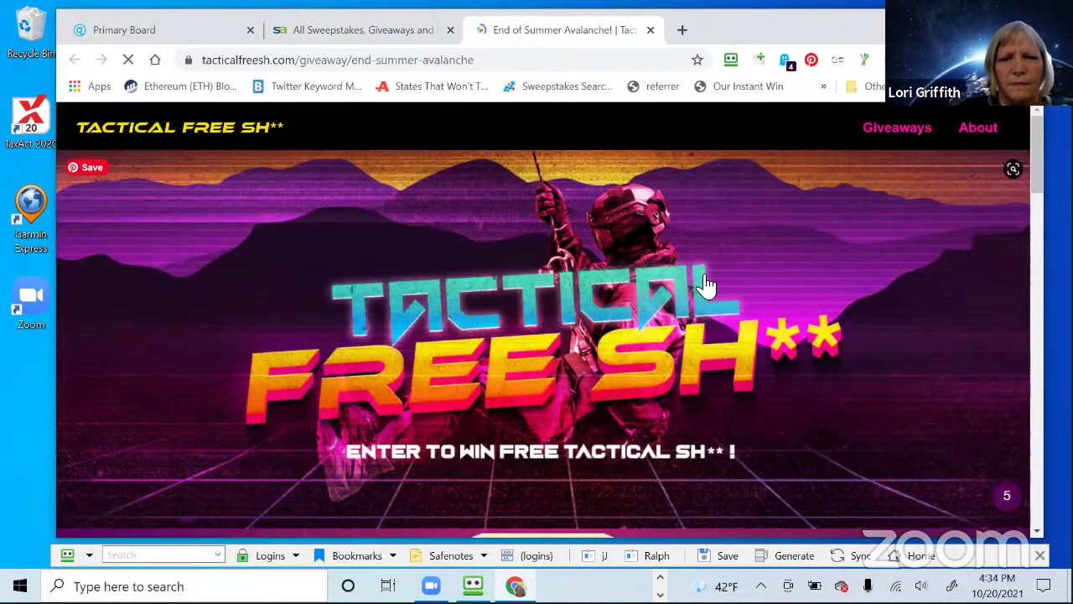
scroll(706, 285, down, 3)
scroll(707, 286, up, 2)
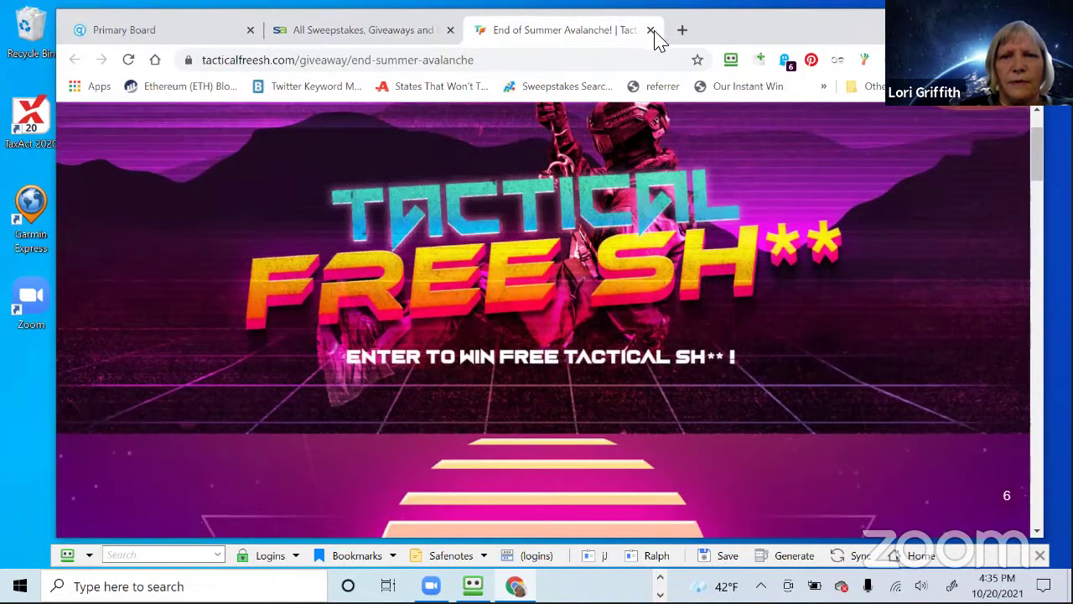
click(649, 31)
Search the SweepsAtlas sweepstakes for "famadillo"
scroll(587, 331, down, 2)
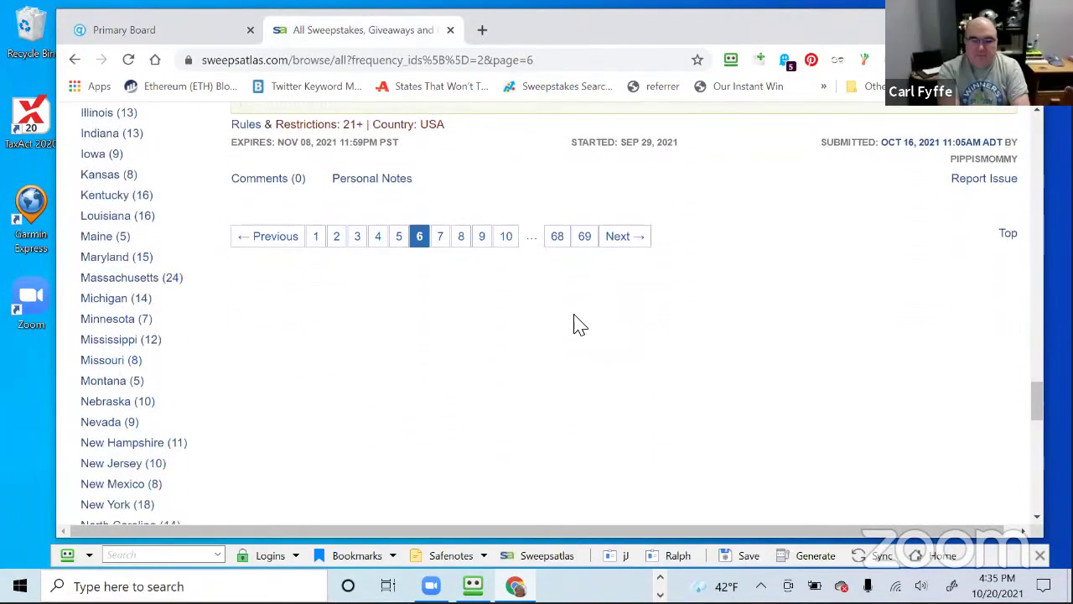
click(507, 238)
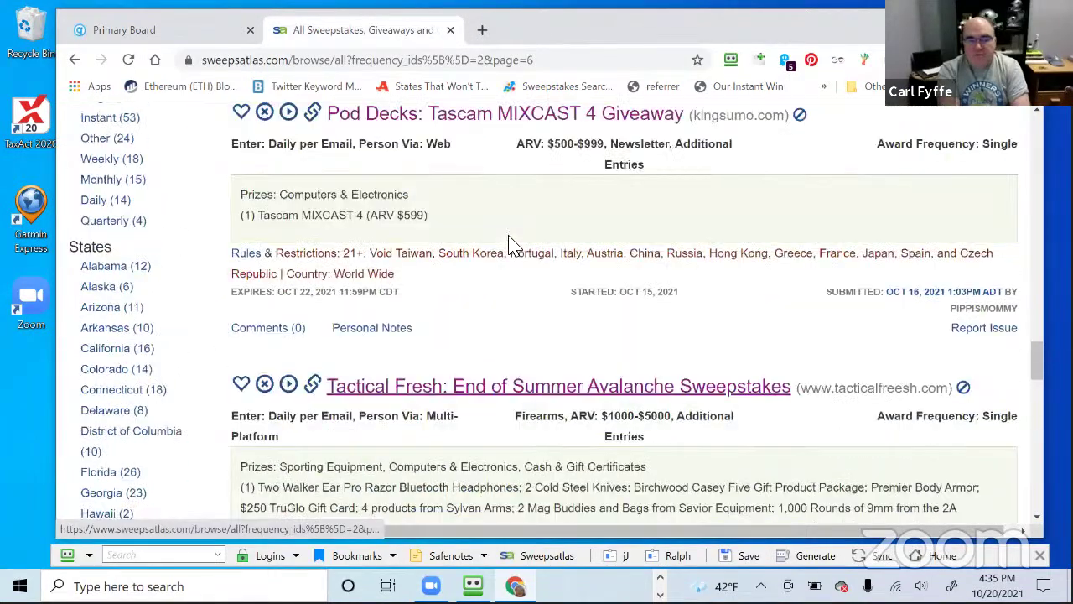
scroll(513, 244, up, 10)
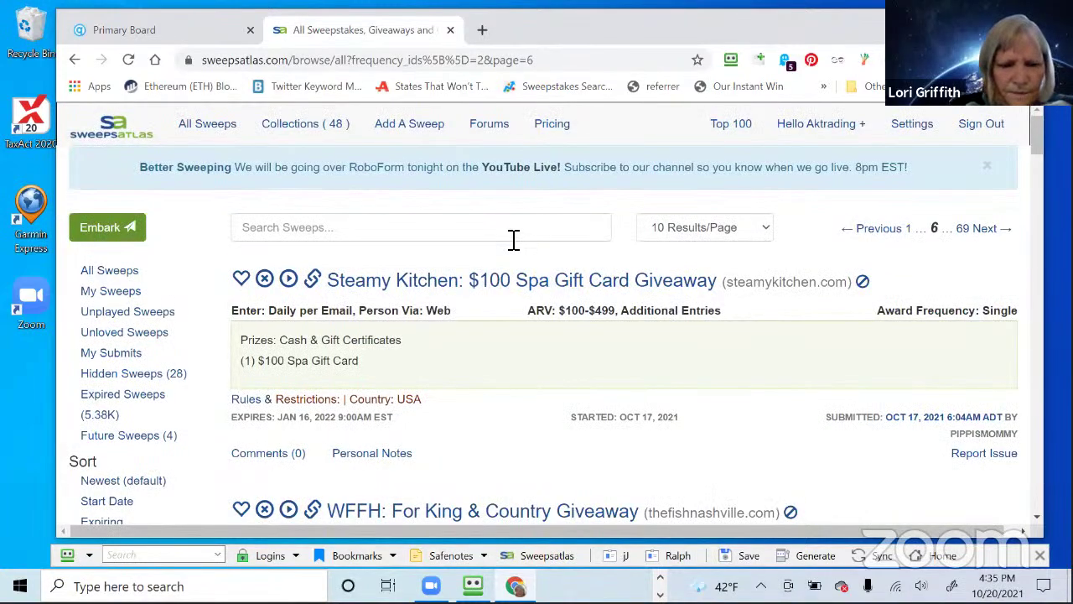
key(XF86MonBrightnessDown)
key(XF86MonBrightnessDown)
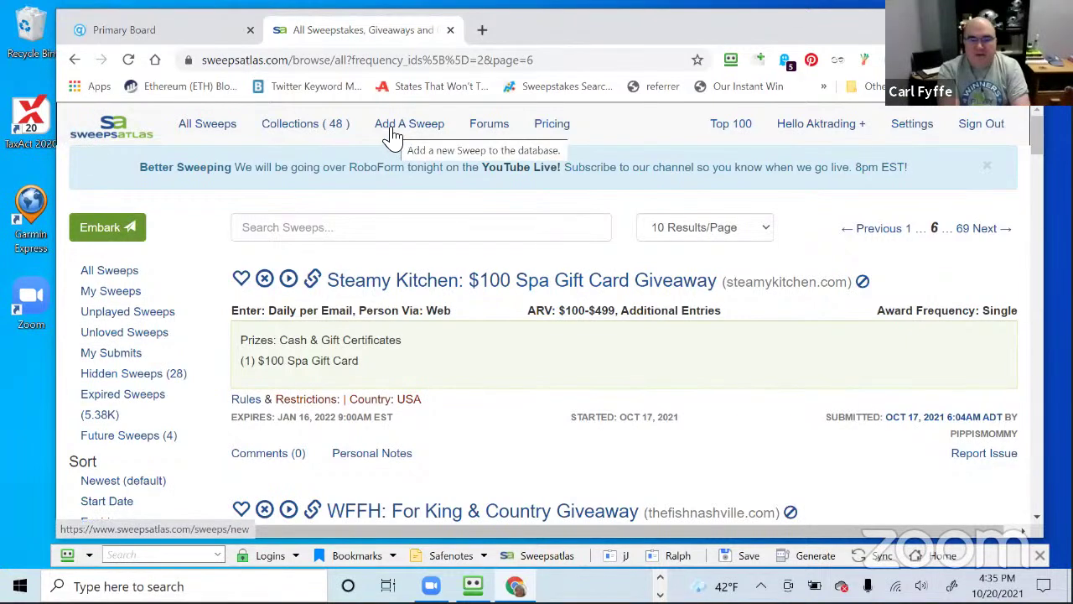
click(389, 238)
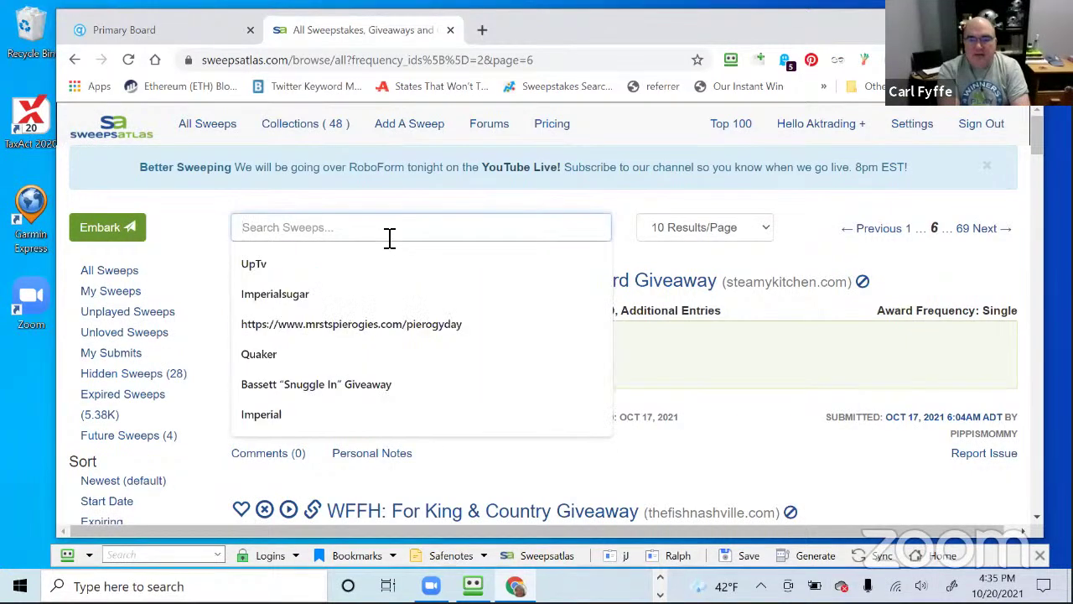
text(fana)
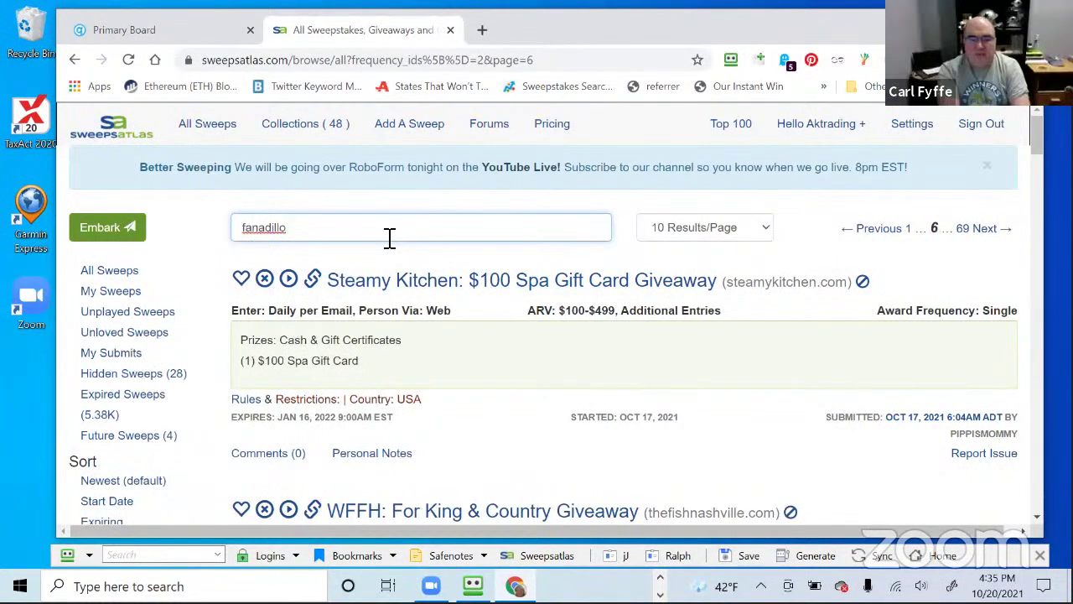
key(BackSpace)
text(ill)
key(Return)
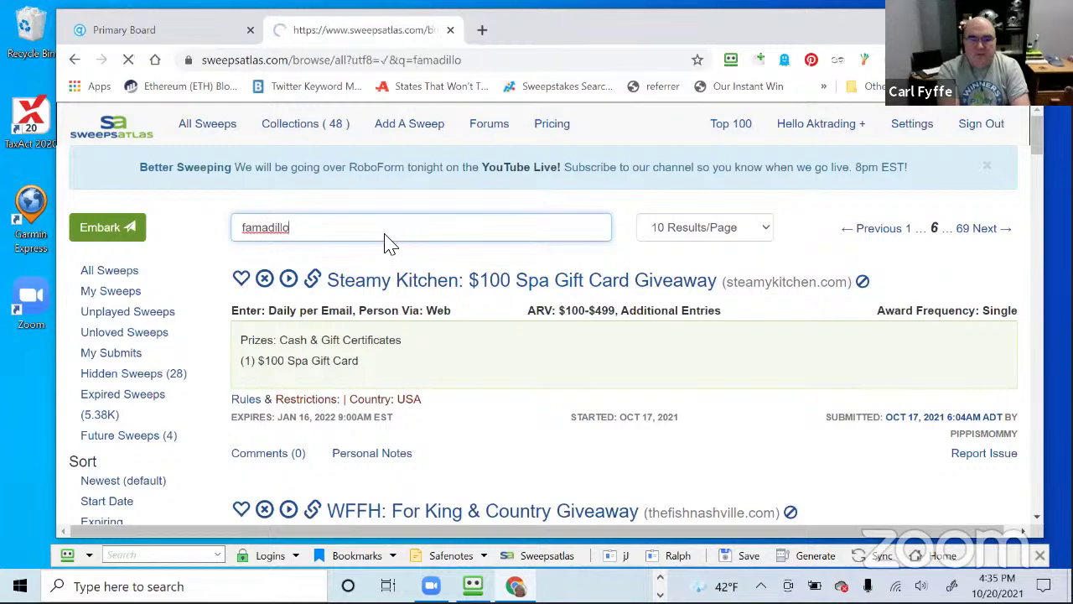
Open the Famadillo: No Fade Fresh Duos Giveaway and find the entry form on its page
scroll(444, 277, down, 1)
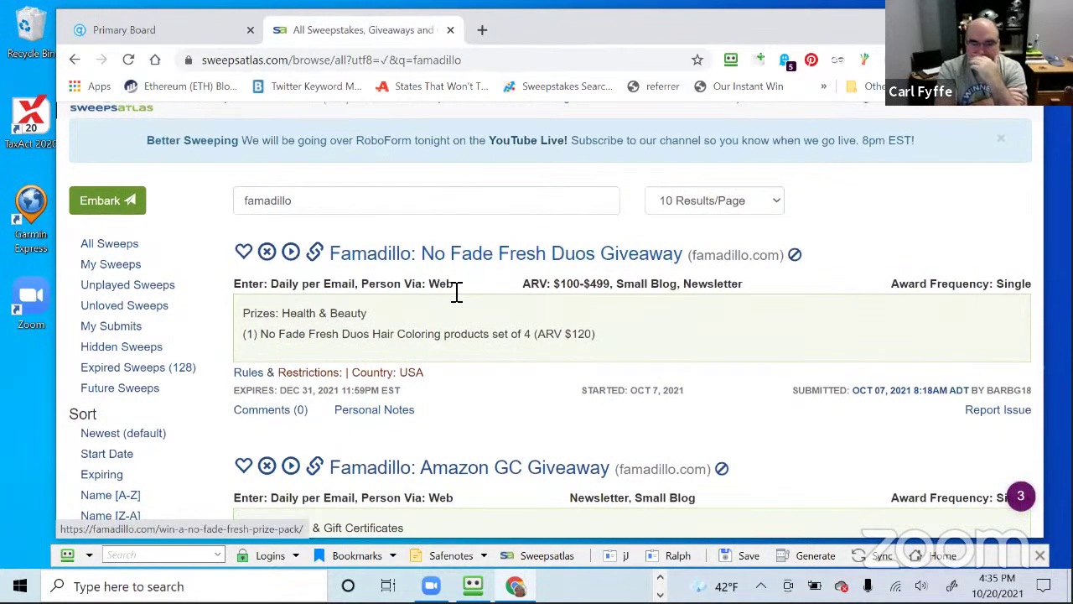
drag(457, 291, 503, 214)
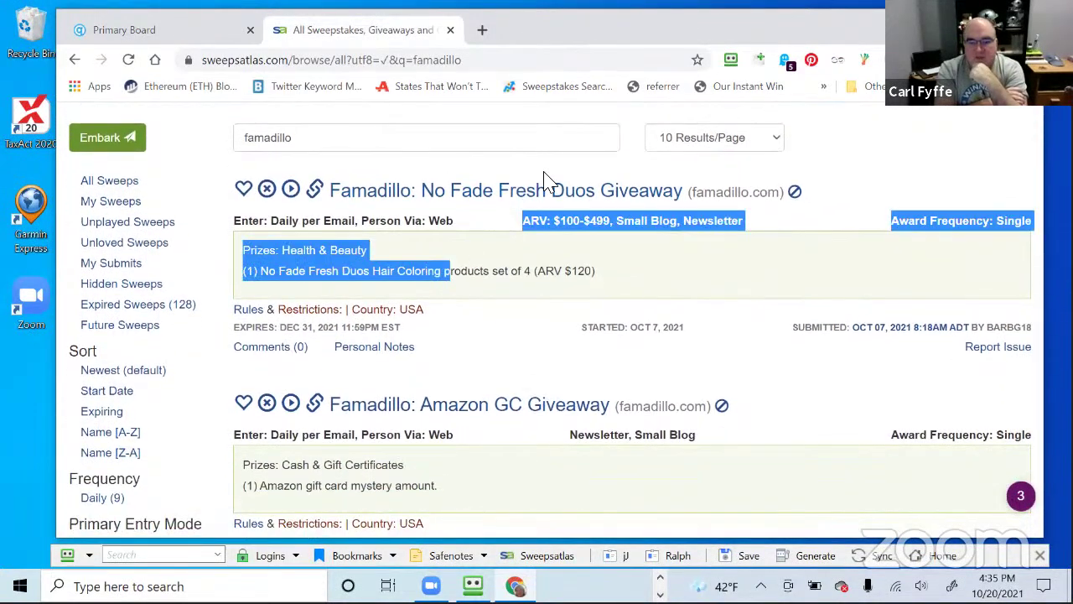
click(541, 198)
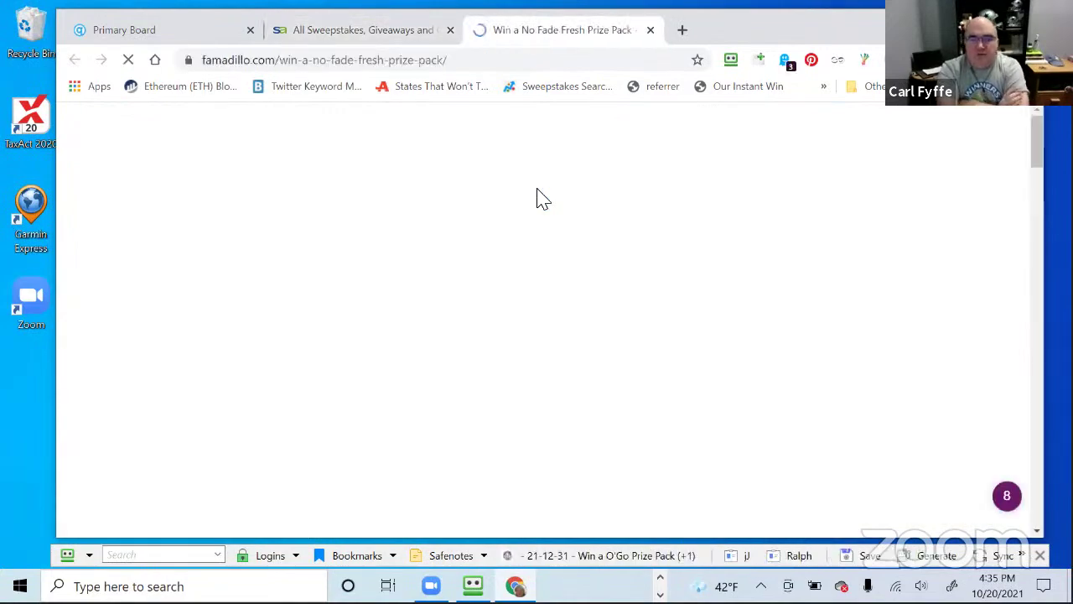
scroll(564, 276, down, 8)
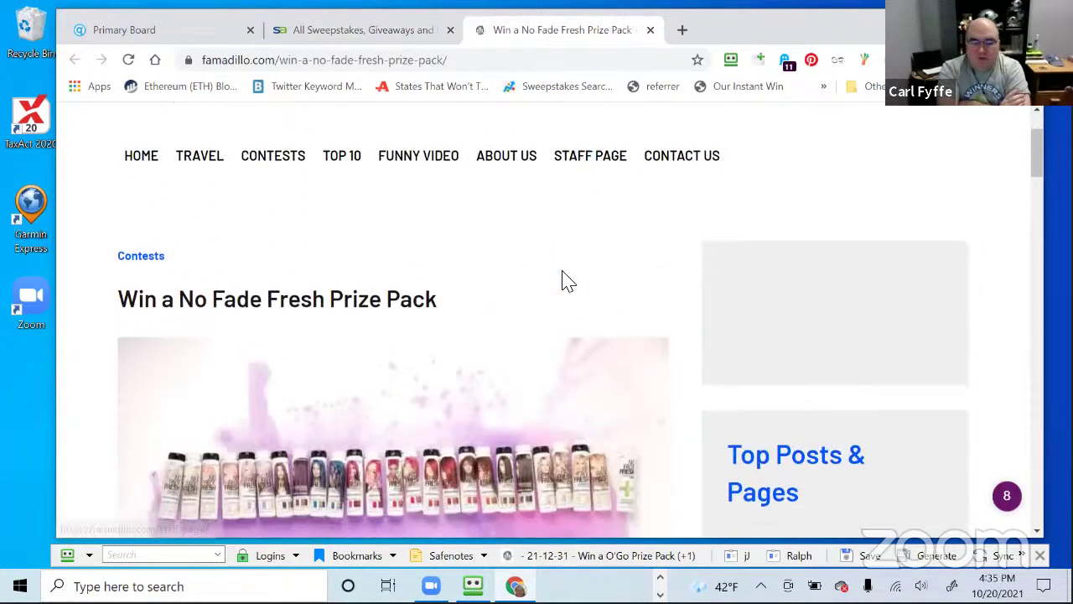
scroll(564, 277, down, 10)
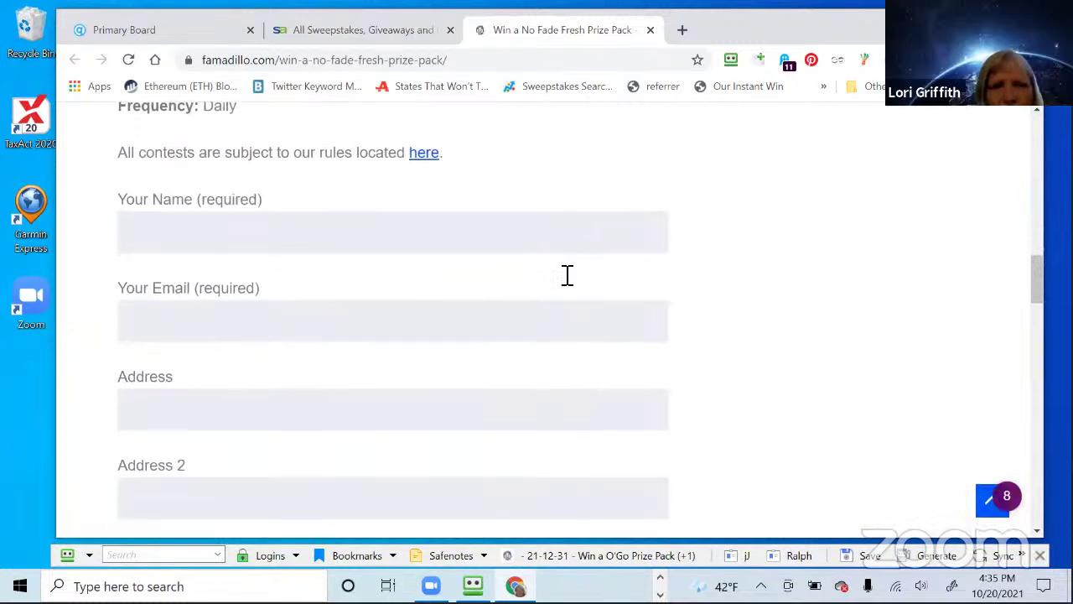
View the RoboForm autofill choices for the entry form's name field, dismiss them, and return to the SweepsAtlas search results
click(668, 168)
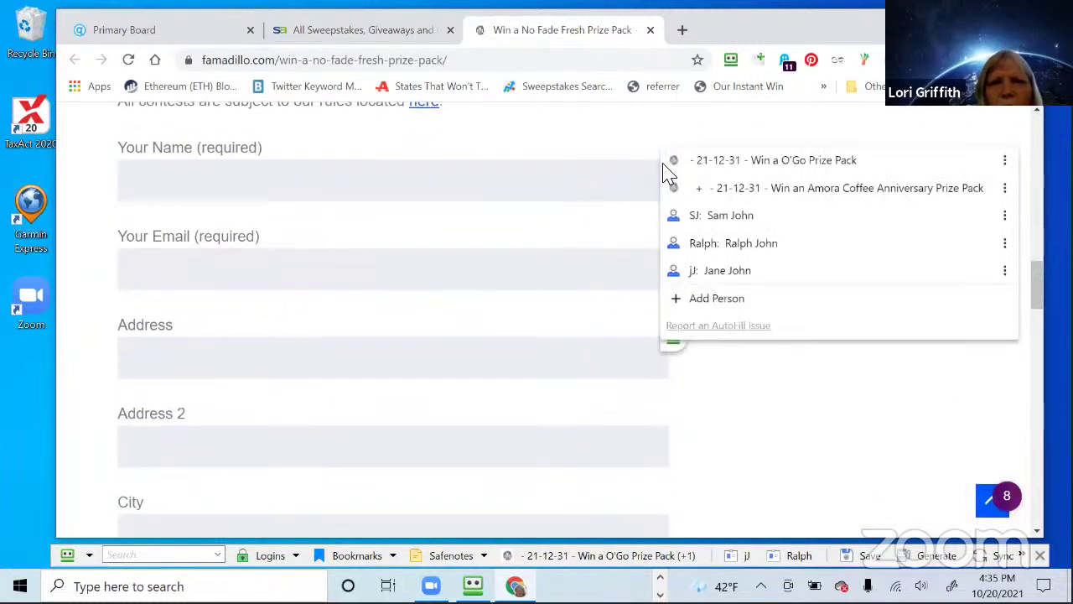
click(596, 146)
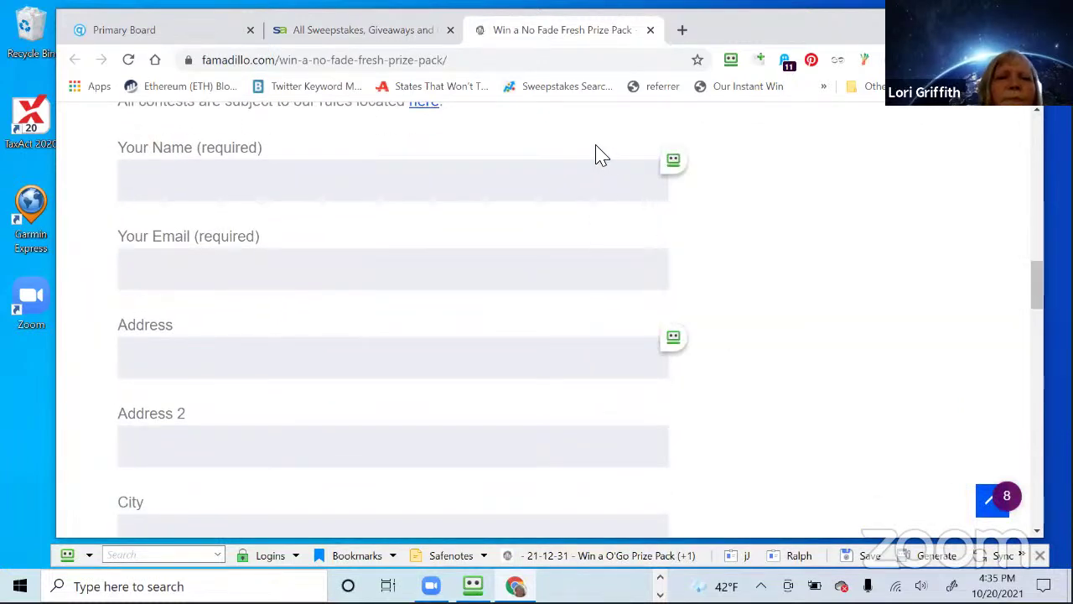
click(388, 34)
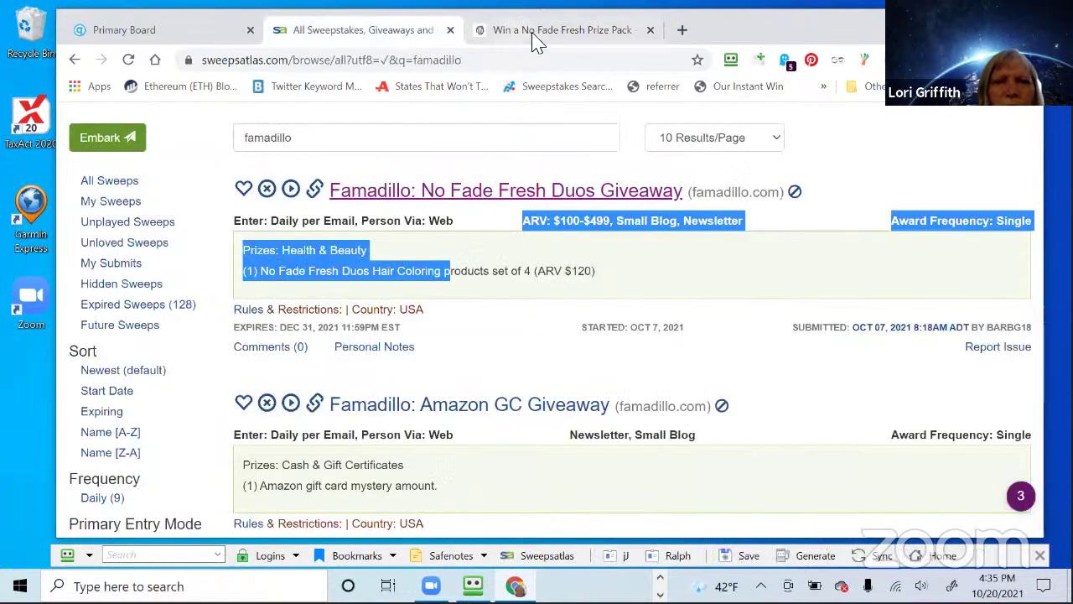
Fill the No Fade Fresh Prize Pack entry form from the third saved identity in the RoboForm browser extension
click(567, 35)
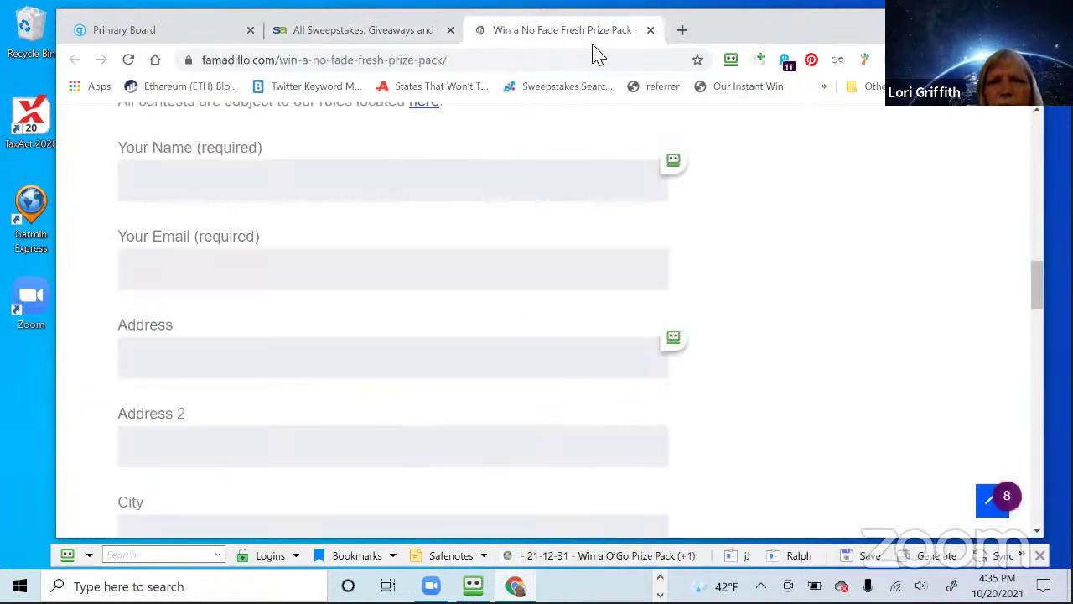
click(730, 62)
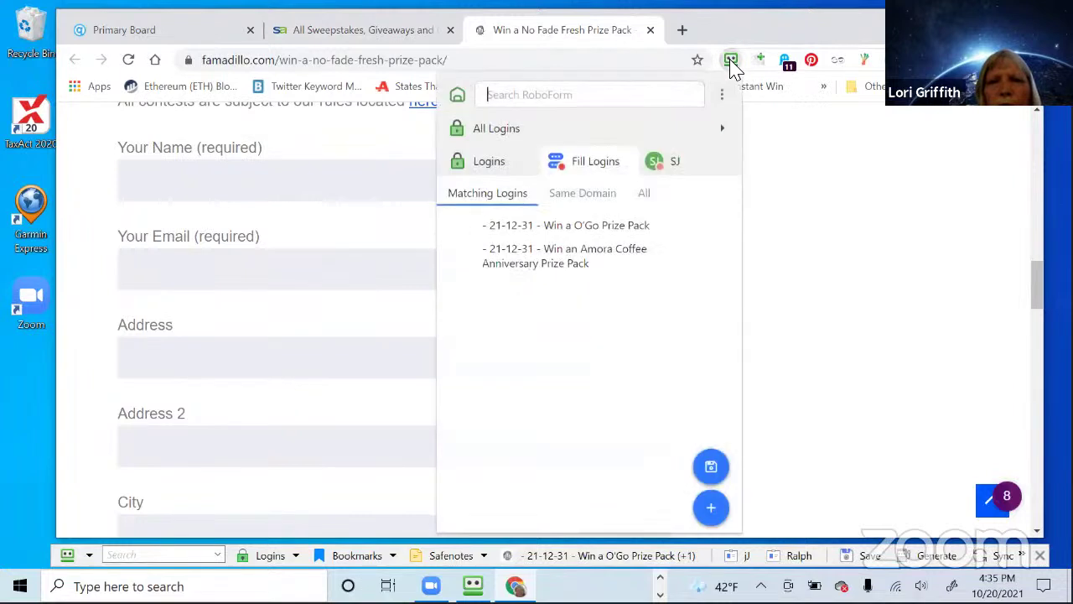
click(684, 172)
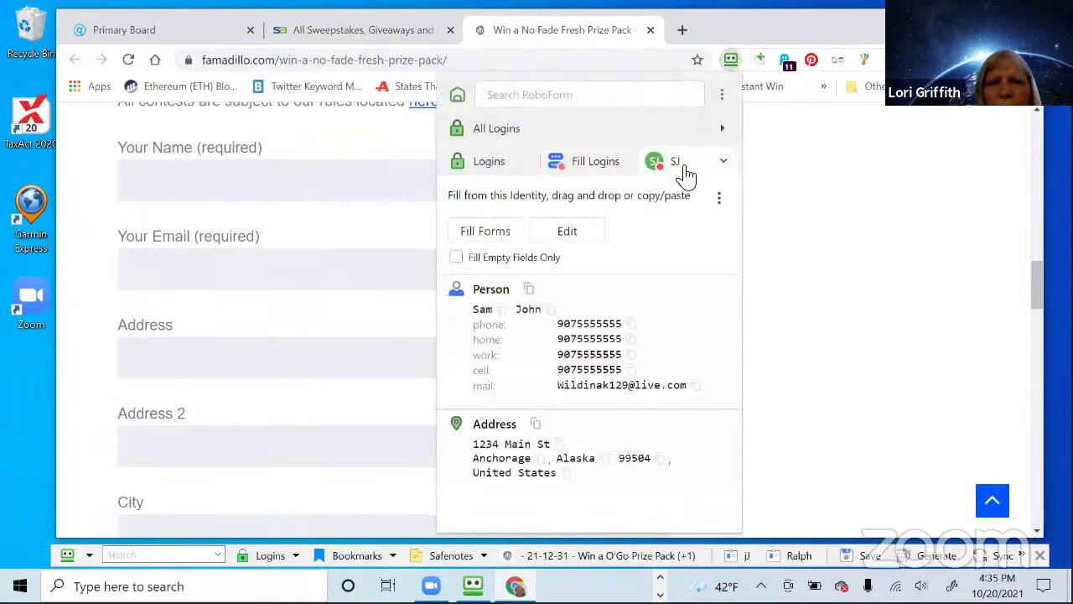
click(726, 164)
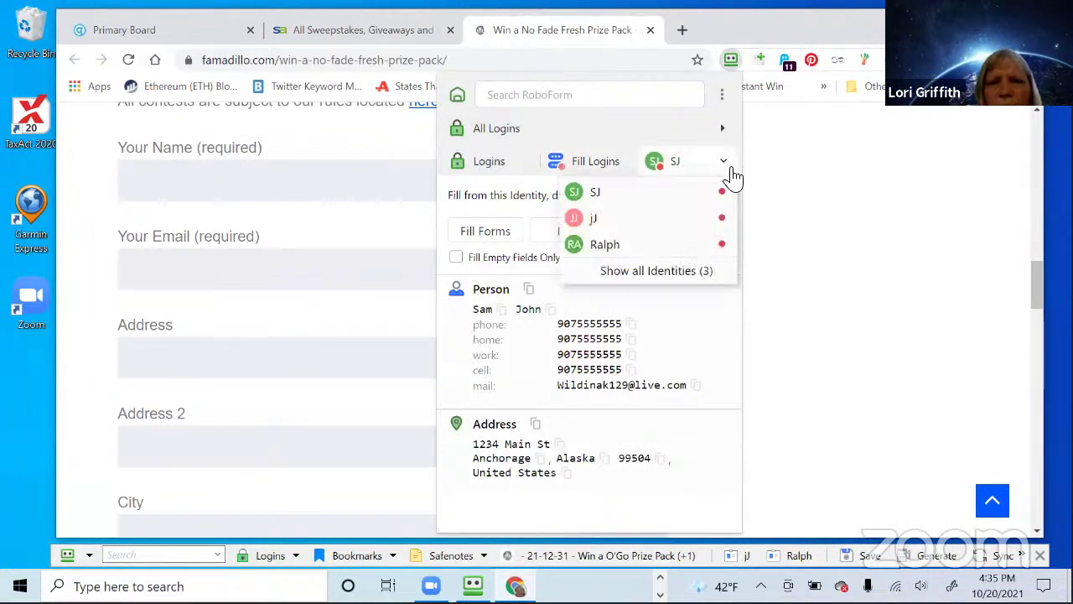
click(677, 244)
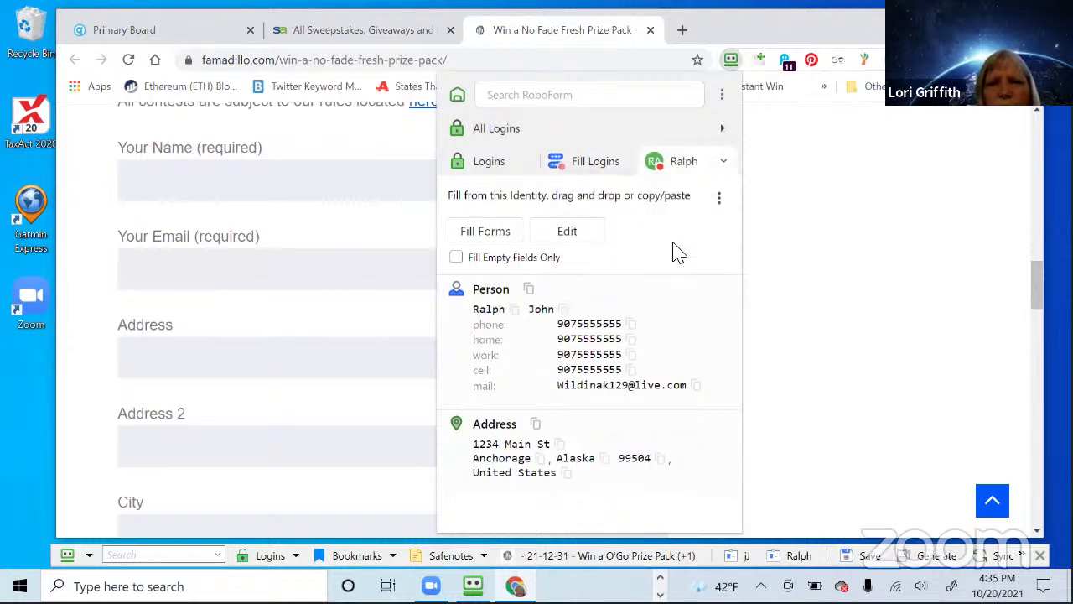
click(520, 235)
Clear the autofilled text in the Leave a Reply section and review the filled entry fields from name to zip
scroll(624, 167, up, 5)
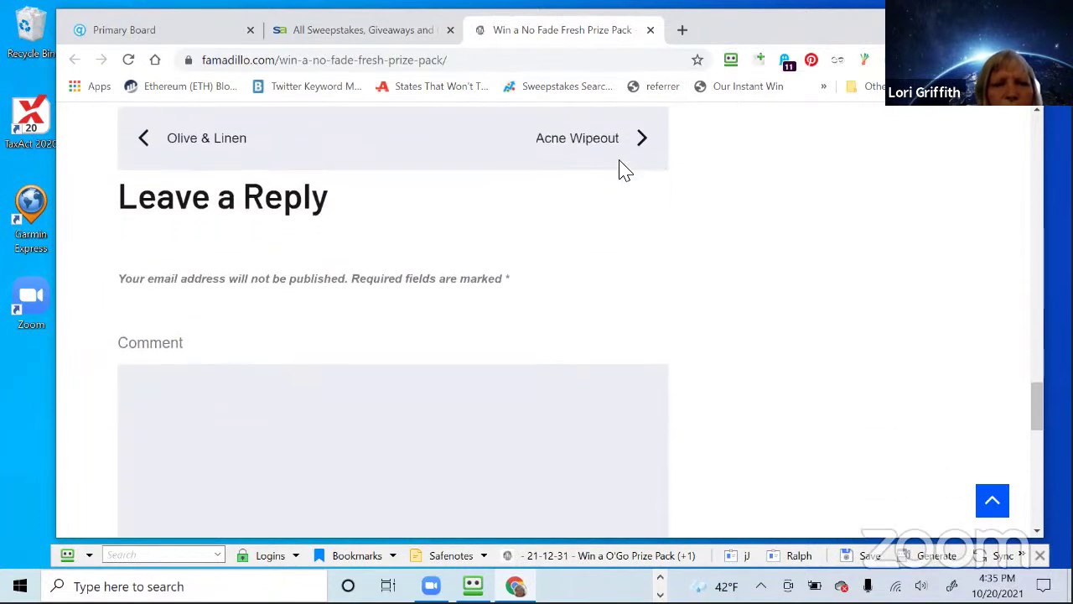
scroll(624, 168, down, 5)
drag(289, 274, 106, 264)
key(BackSpace)
scroll(243, 215, up, 8)
scroll(246, 217, up, 15)
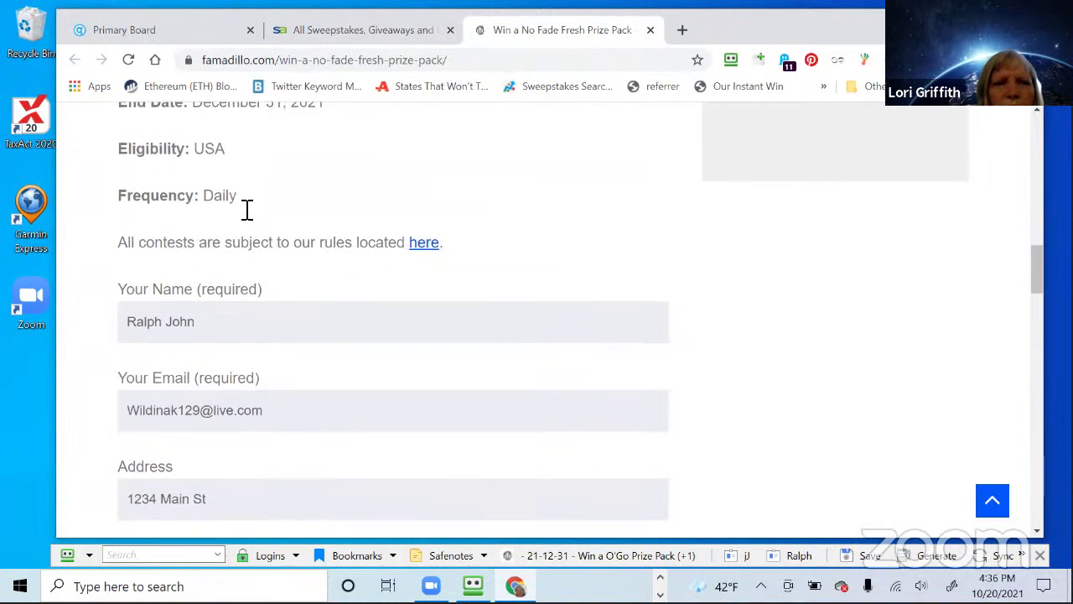
scroll(243, 212, down, 2)
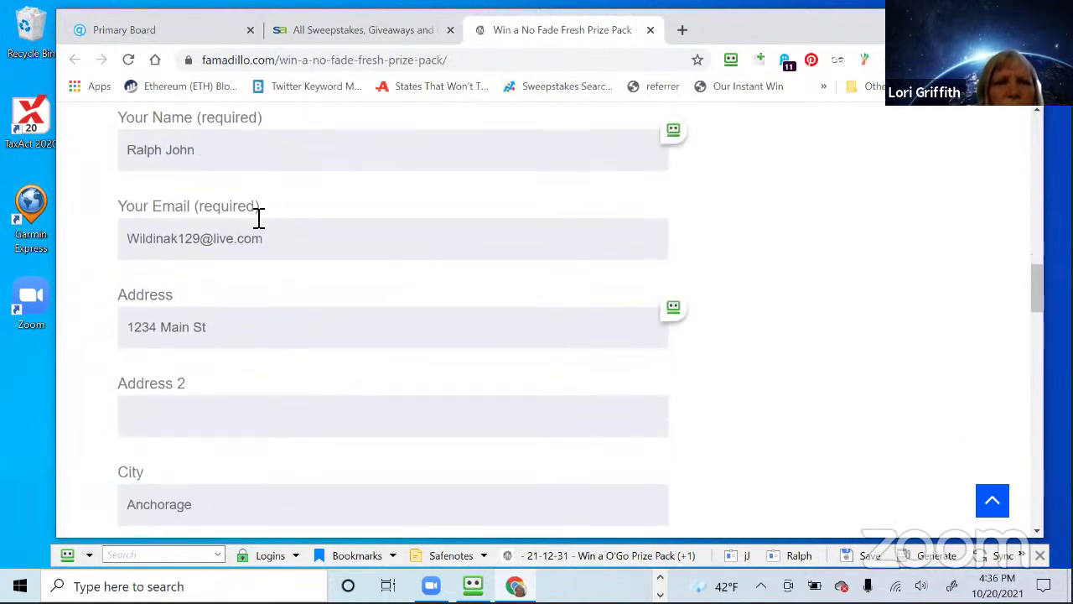
scroll(306, 275, down, 4)
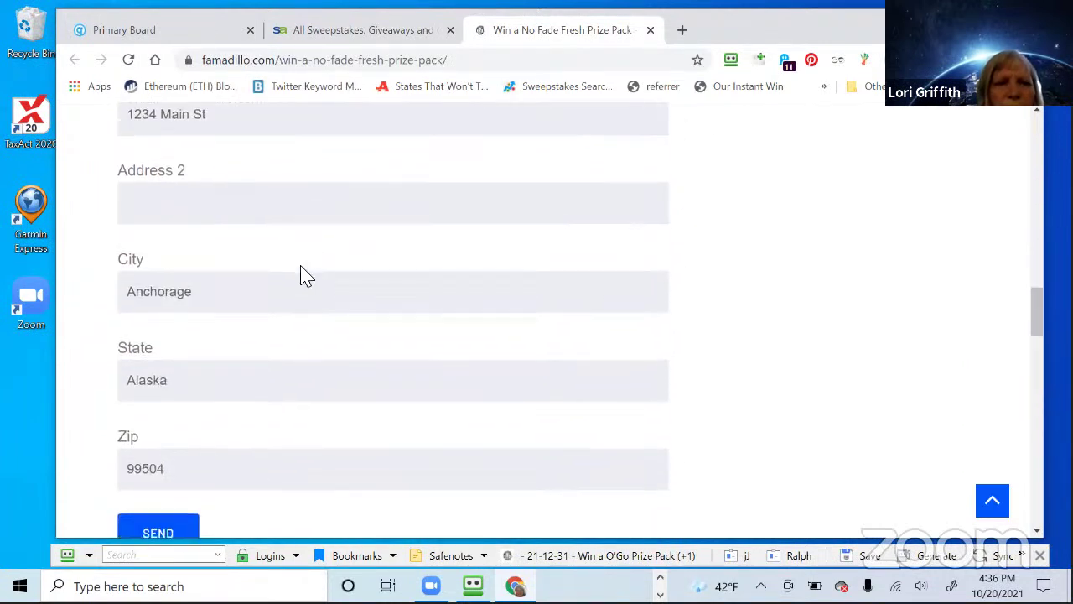
scroll(302, 275, up, 5)
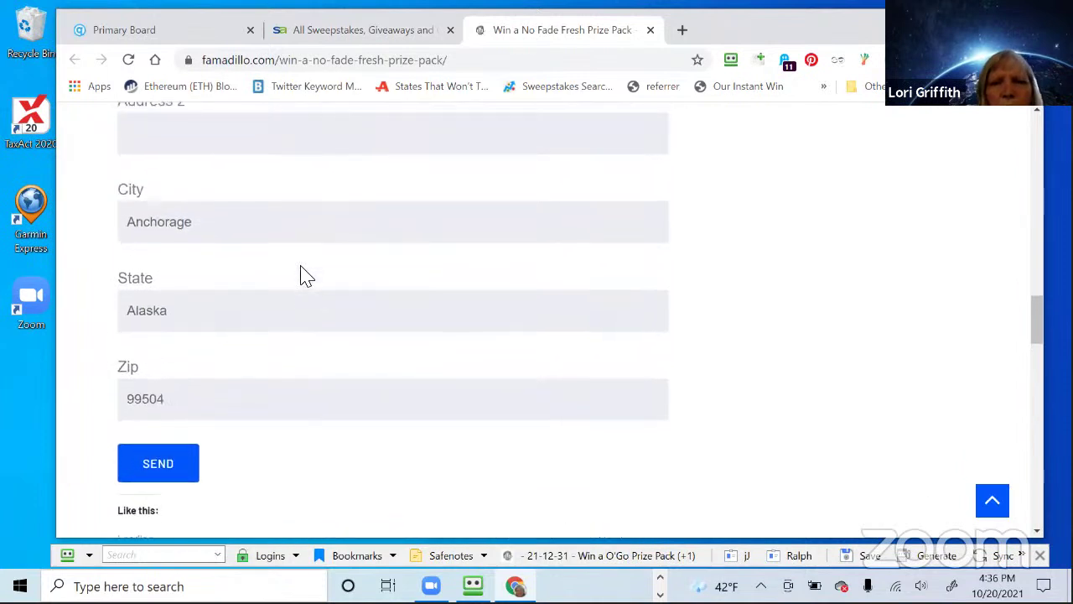
scroll(302, 275, up, 2)
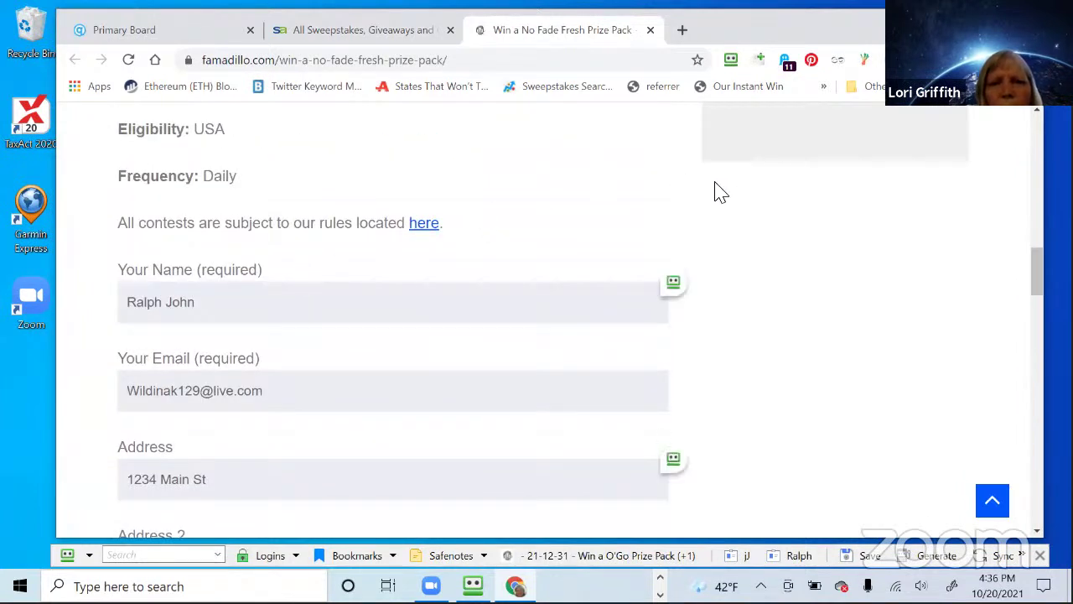
Start saving the filled entry form as a RoboForm login and view the name suggestions for it
click(730, 60)
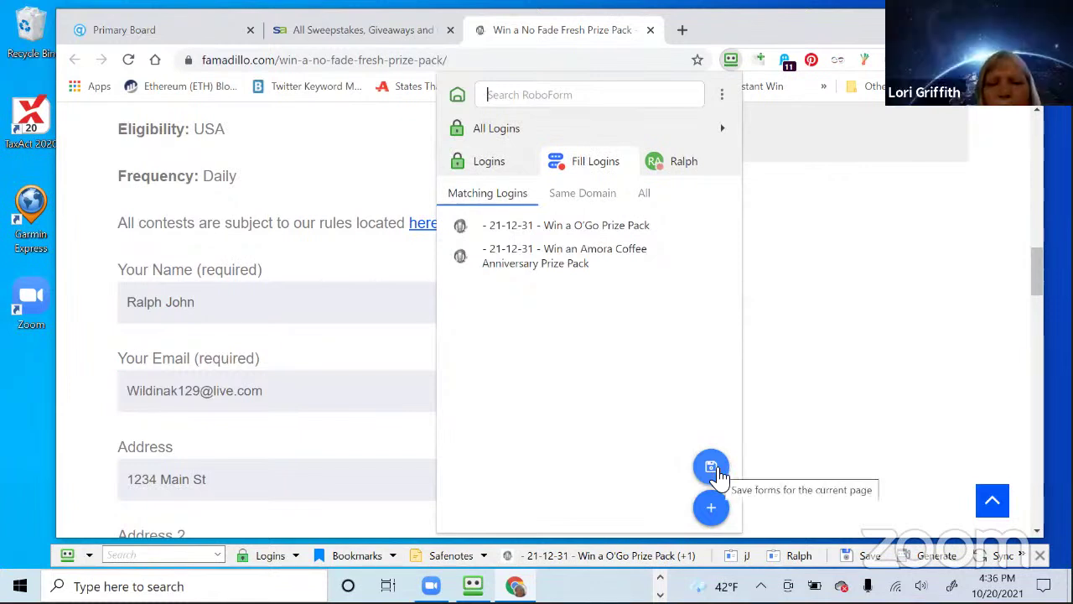
click(684, 167)
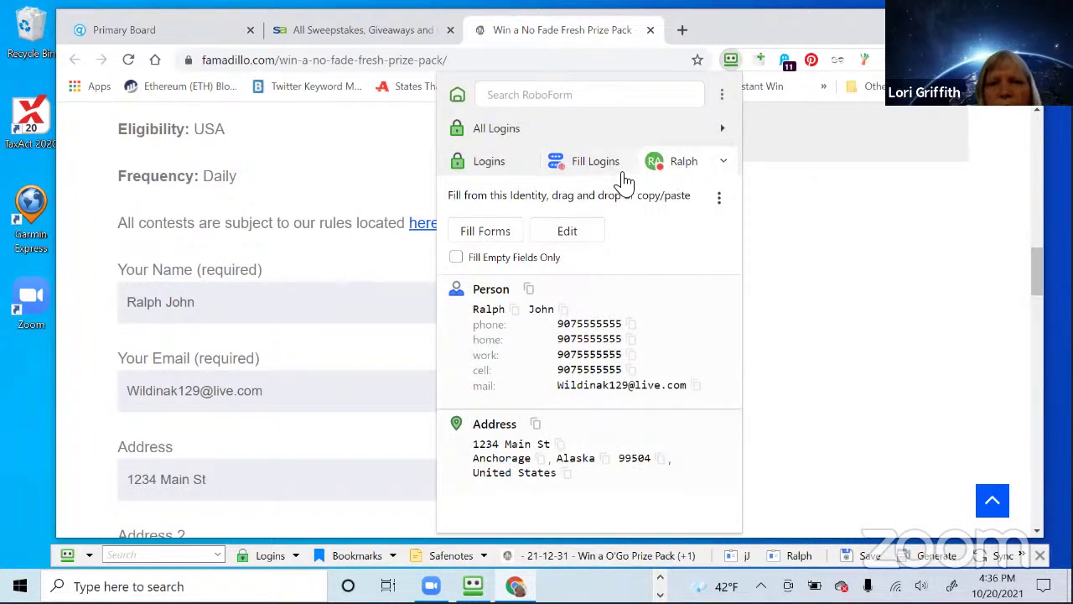
click(595, 167)
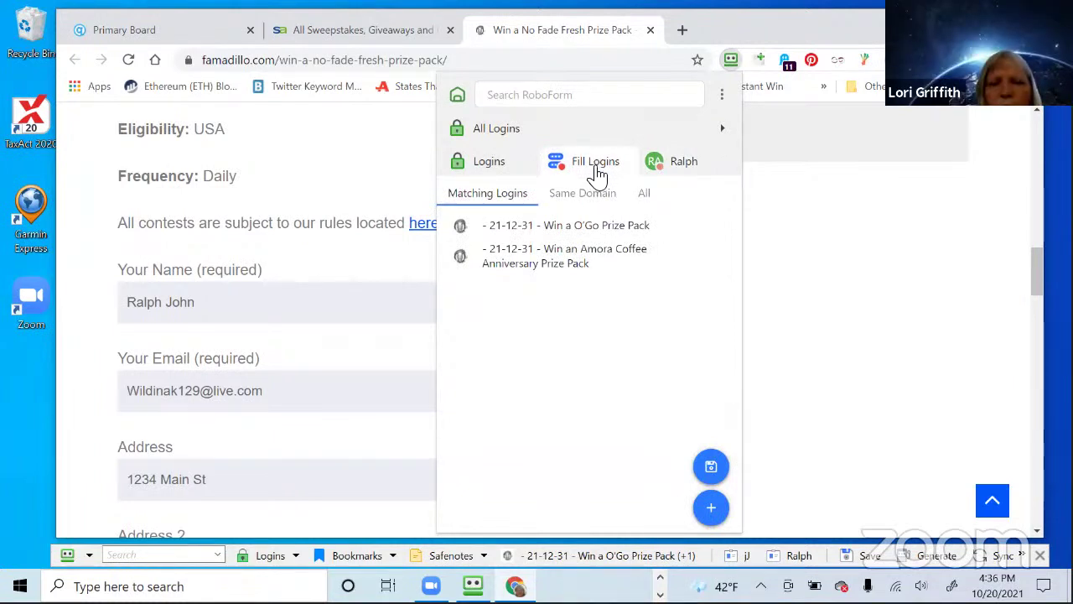
click(717, 468)
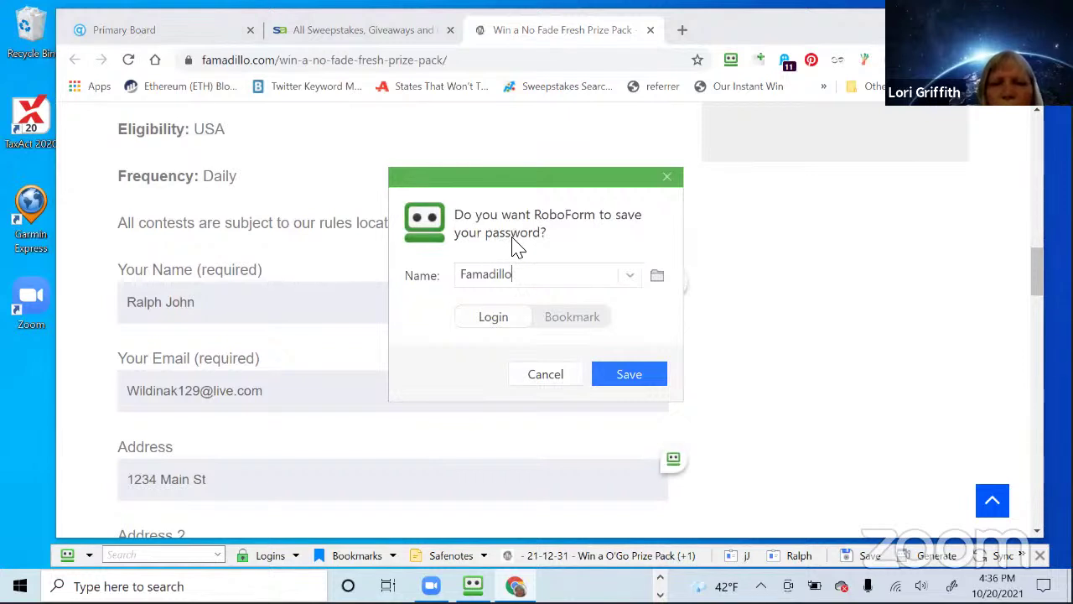
click(629, 278)
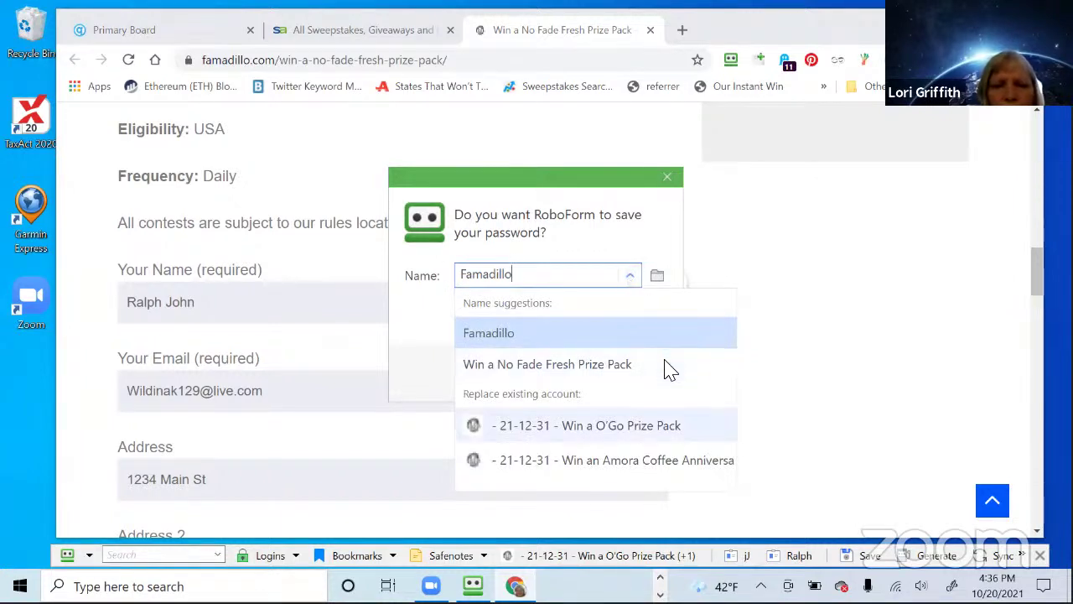
key(Escape)
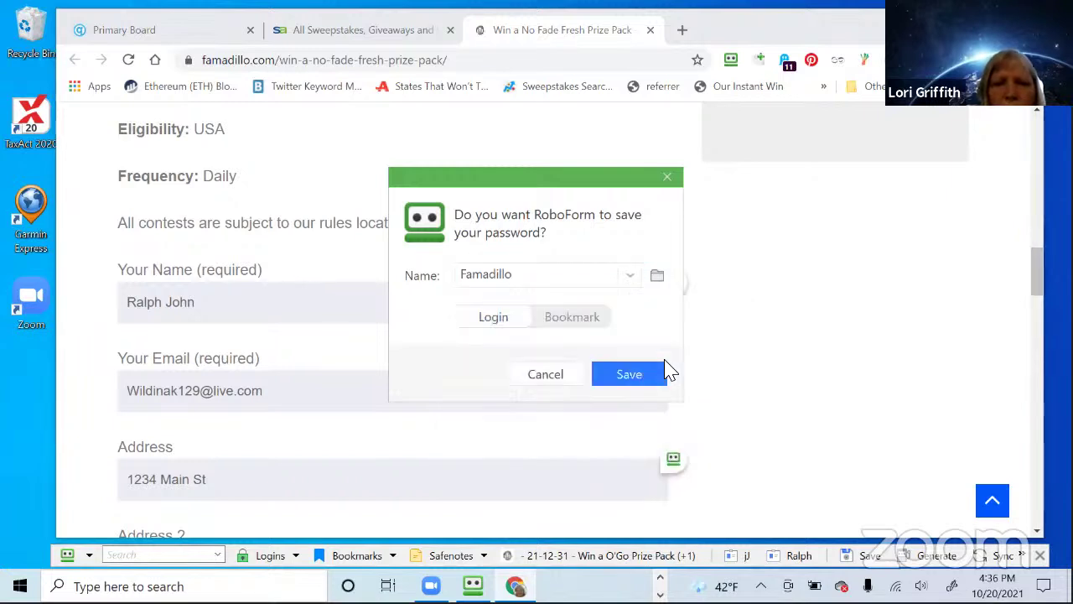
Name the login "- 21-12-31 - Win a No Fade Fresh Prize Pack", save it and dismiss the notice
click(632, 279)
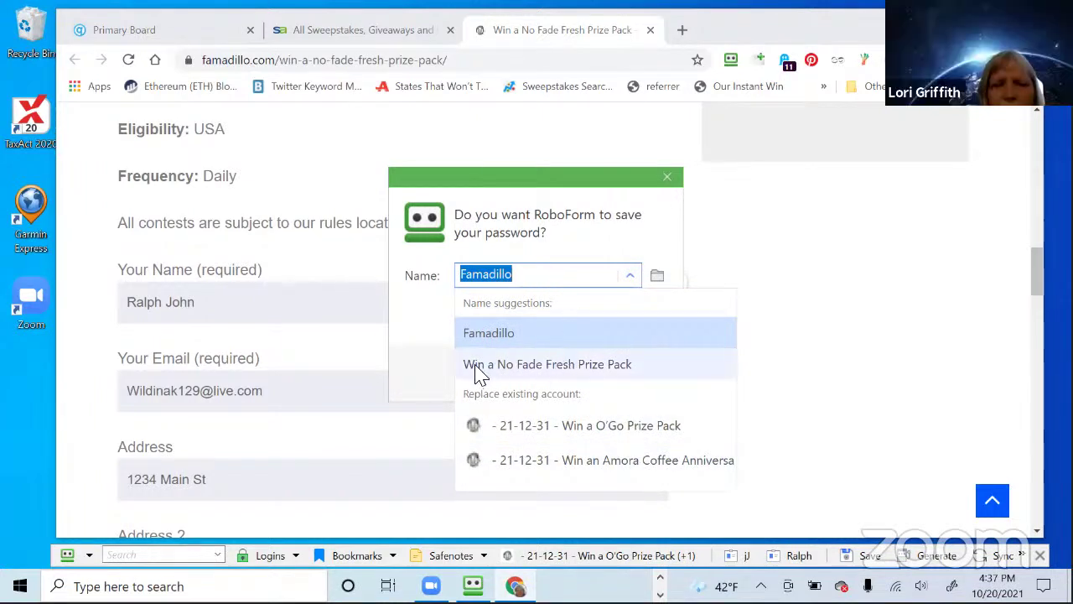
click(551, 367)
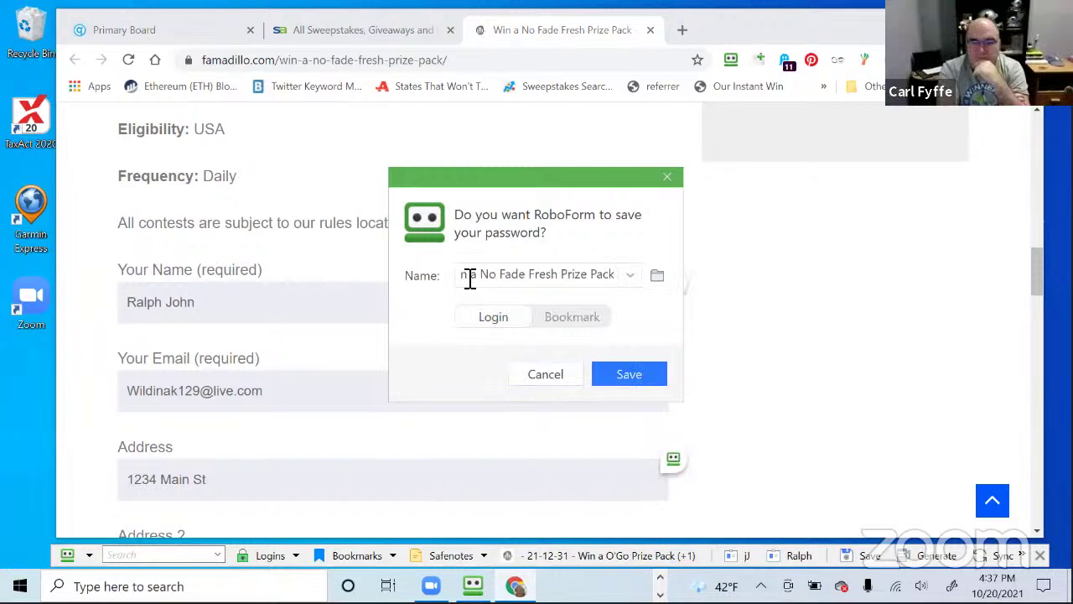
double_click(470, 277)
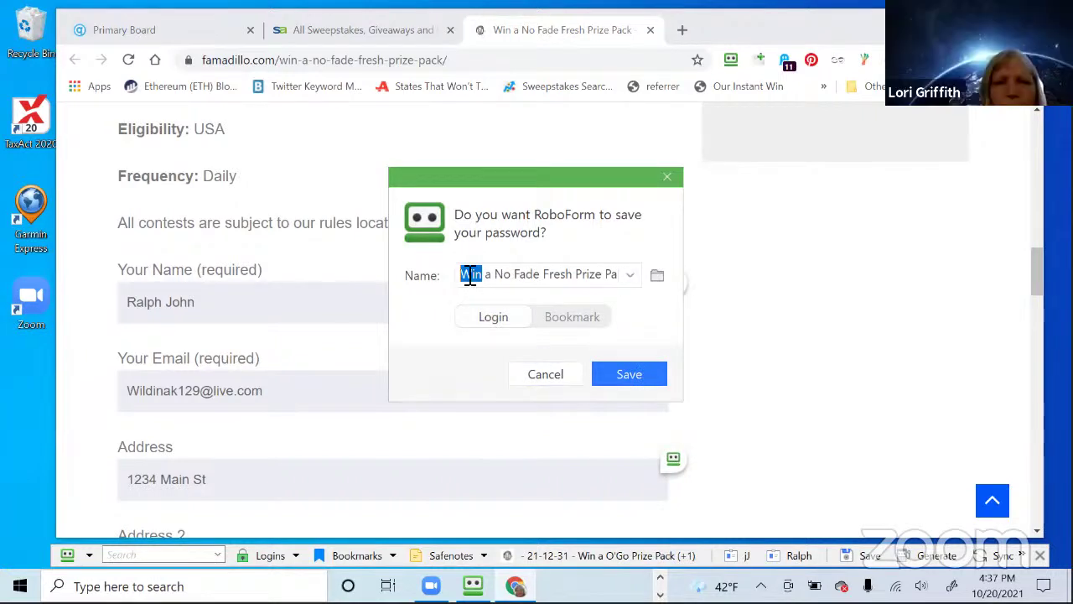
click(470, 277)
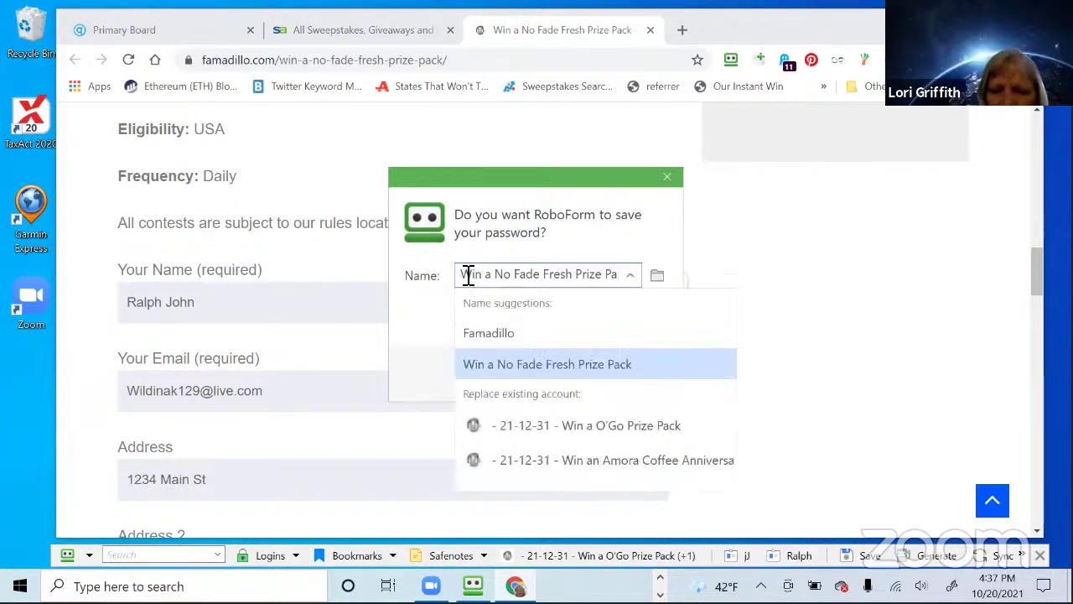
text(- 21-12-31 -)
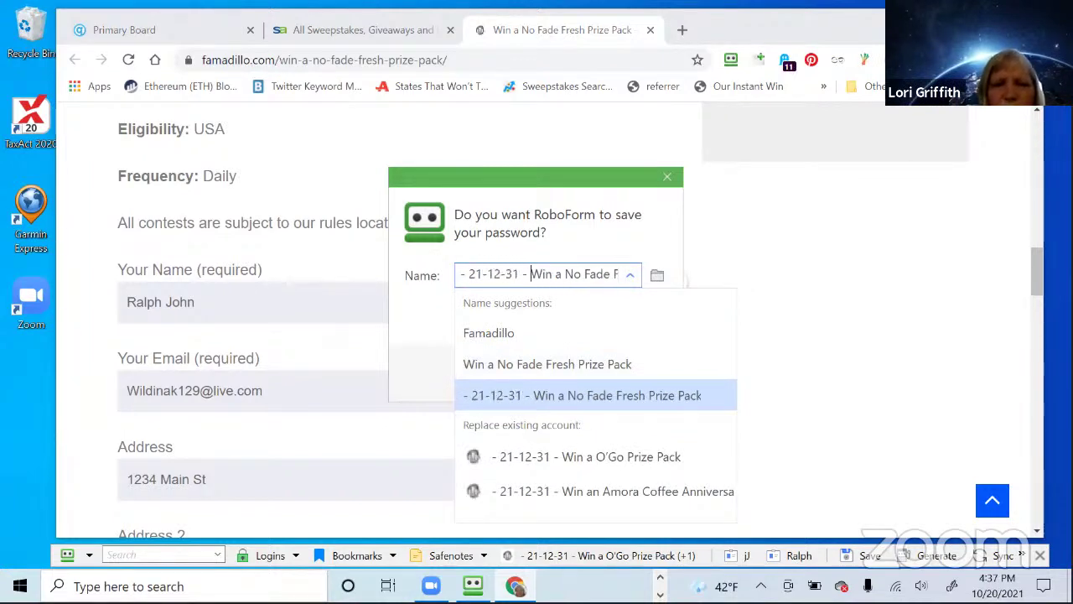
click(661, 226)
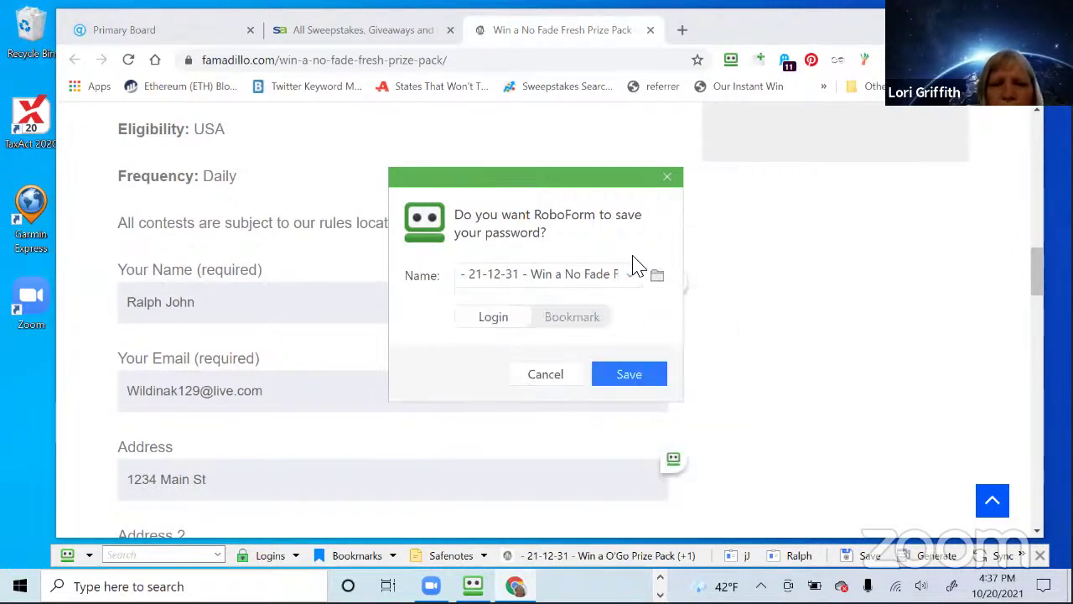
click(630, 376)
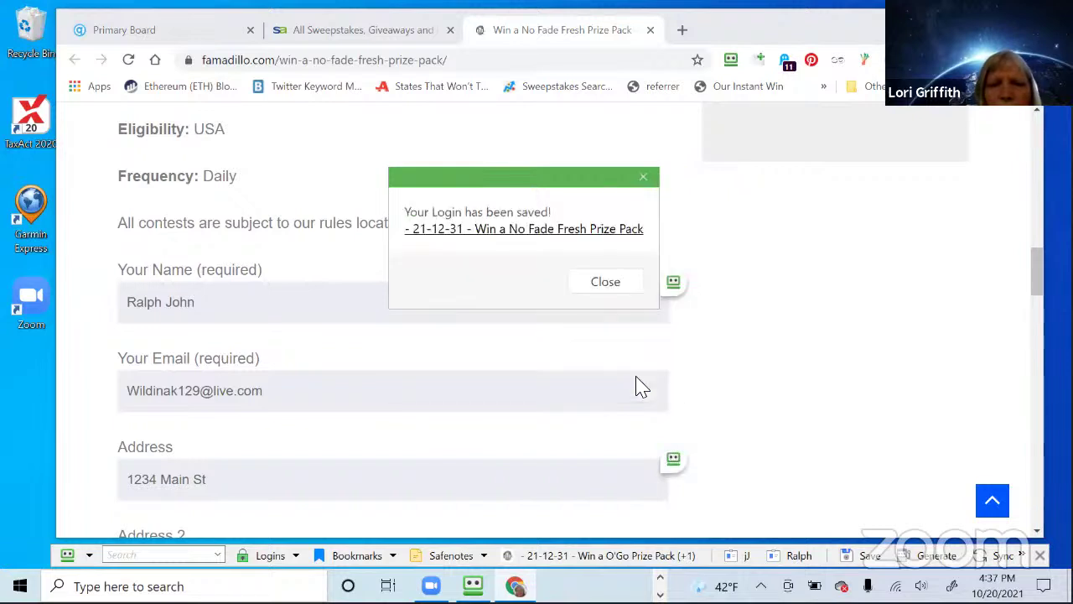
click(603, 282)
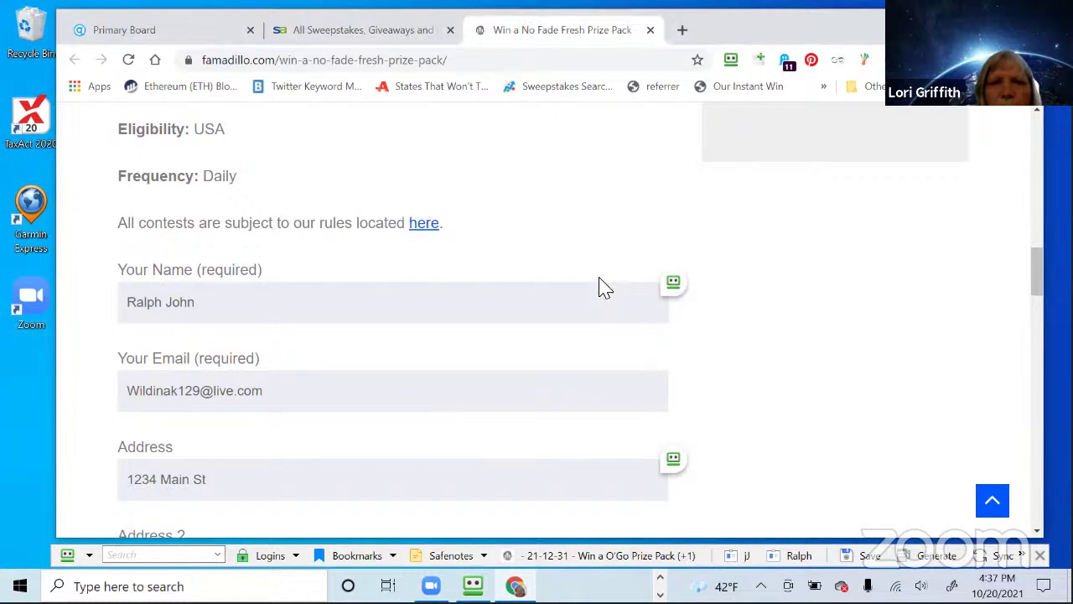
Switch to the RoboForm Editor and use Go Fill on the 21-12-31 No Fade Fresh Prize Pack login
click(473, 585)
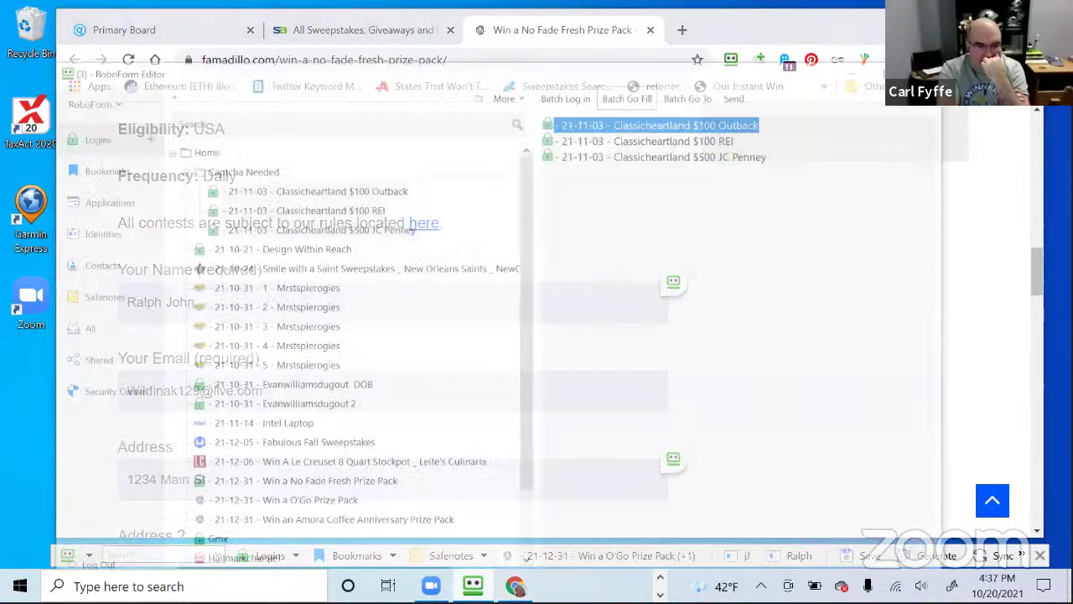
scroll(277, 256, down, 1)
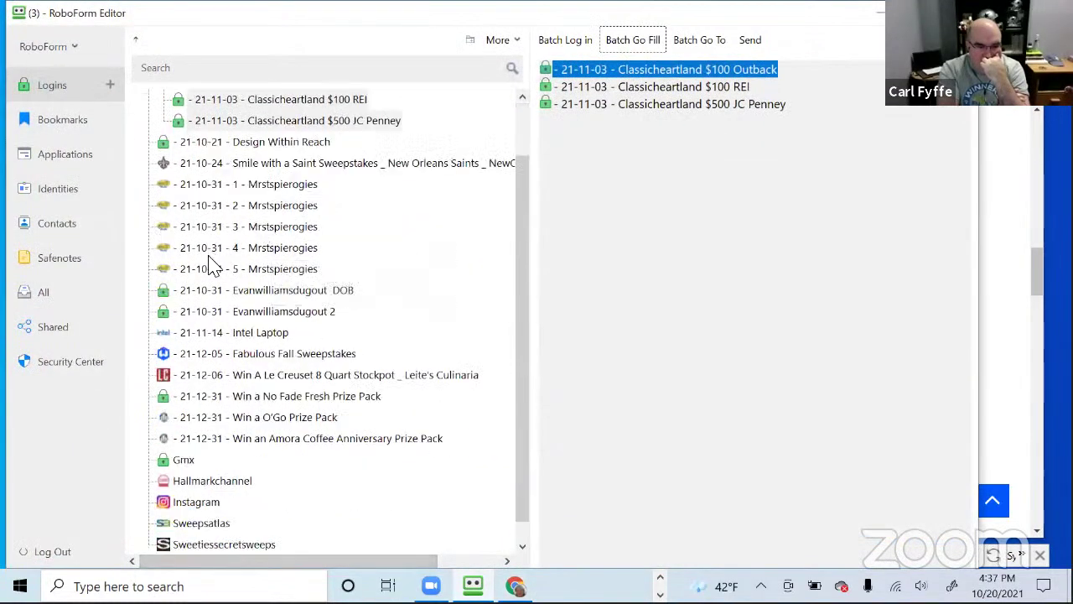
click(285, 402)
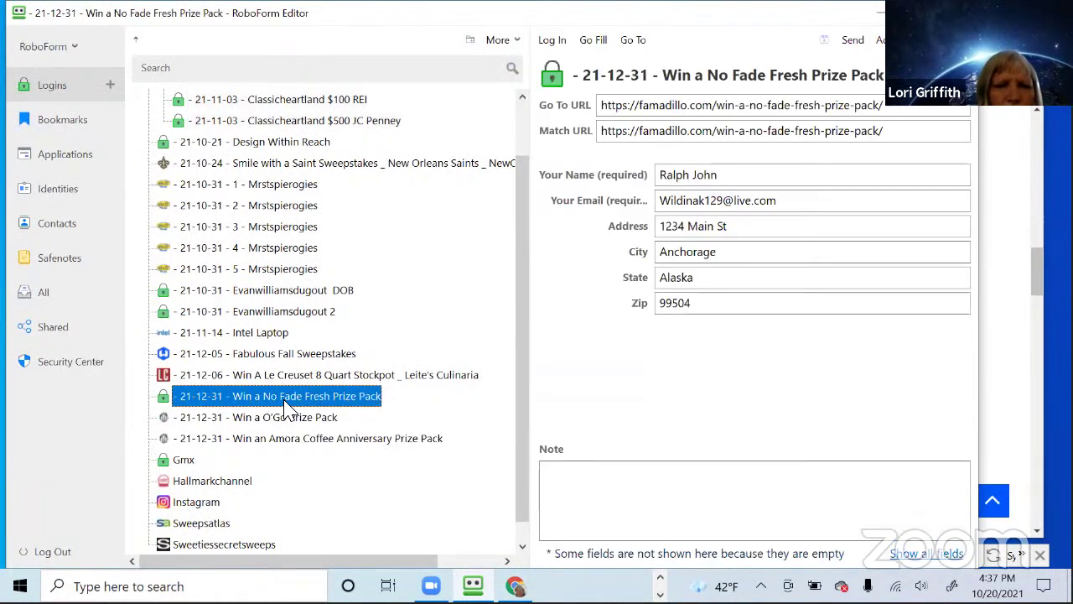
click(598, 41)
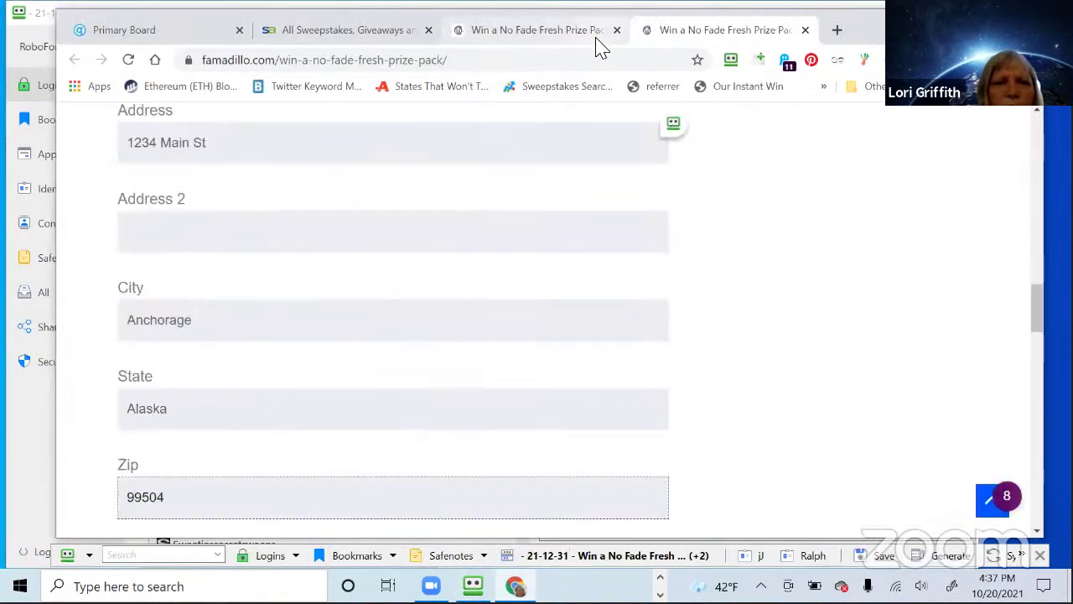
scroll(639, 232, up, 1)
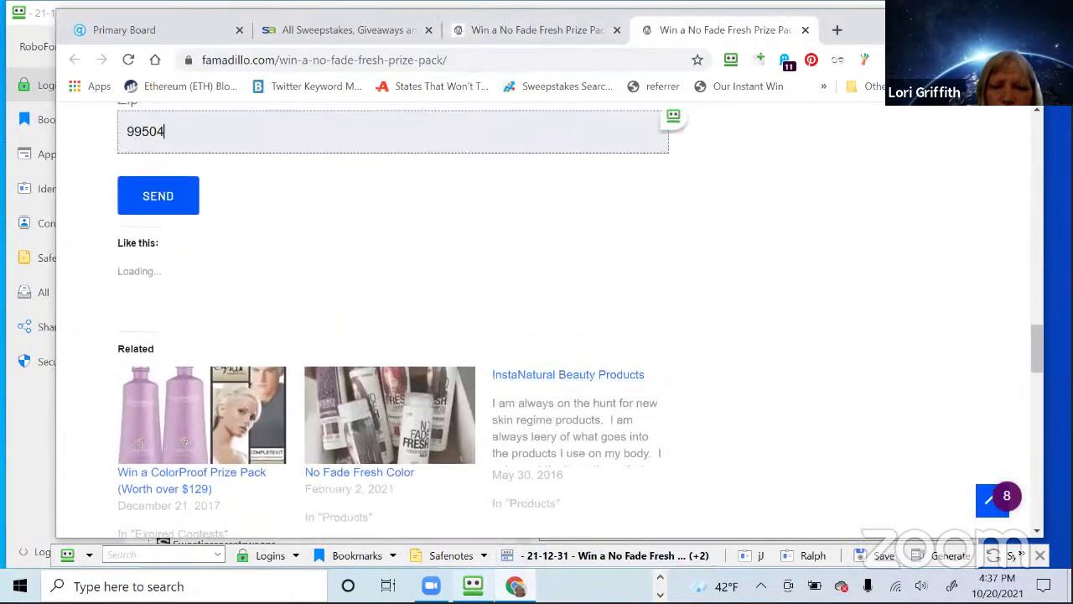
Switch to the RoboForm Editor, narrow it to the login list, and move and resize the Chrome window to sit beside it
click(473, 586)
click(367, 399)
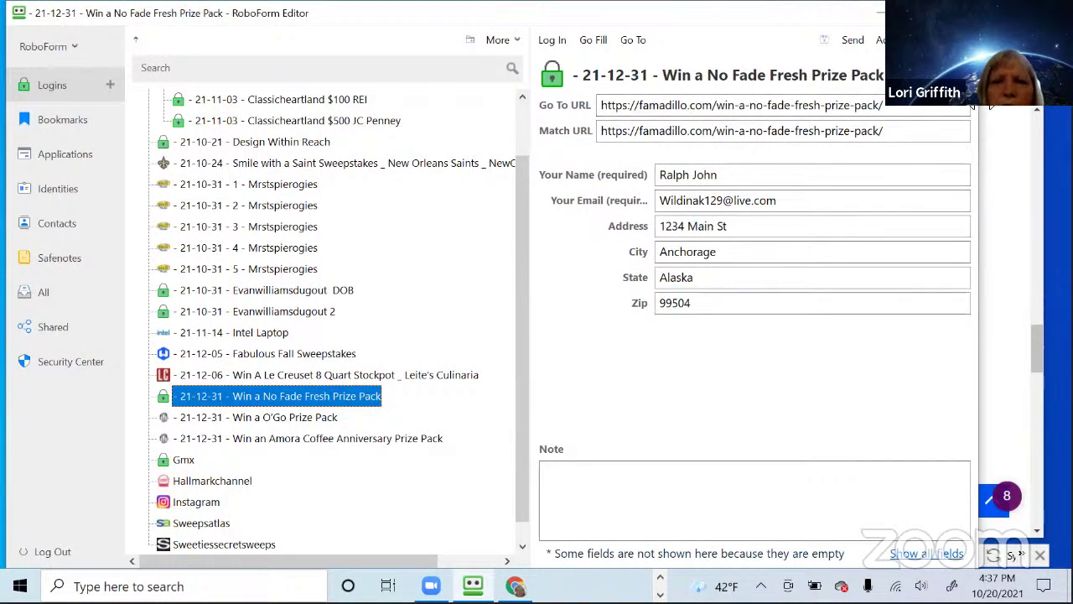
drag(975, 108, 478, 192)
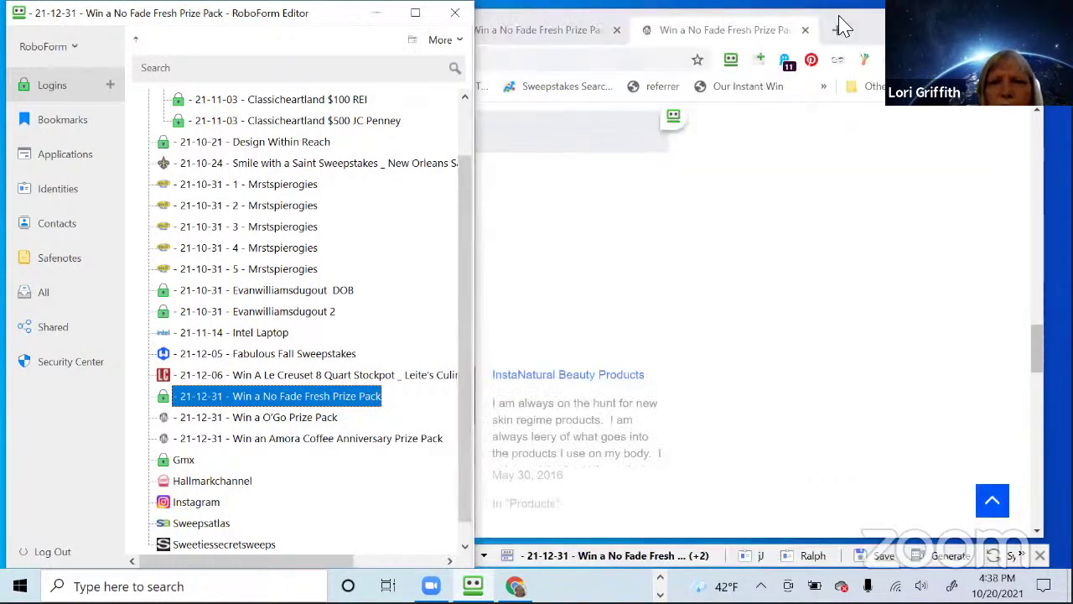
click(870, 34)
drag(889, 32, 1024, 24)
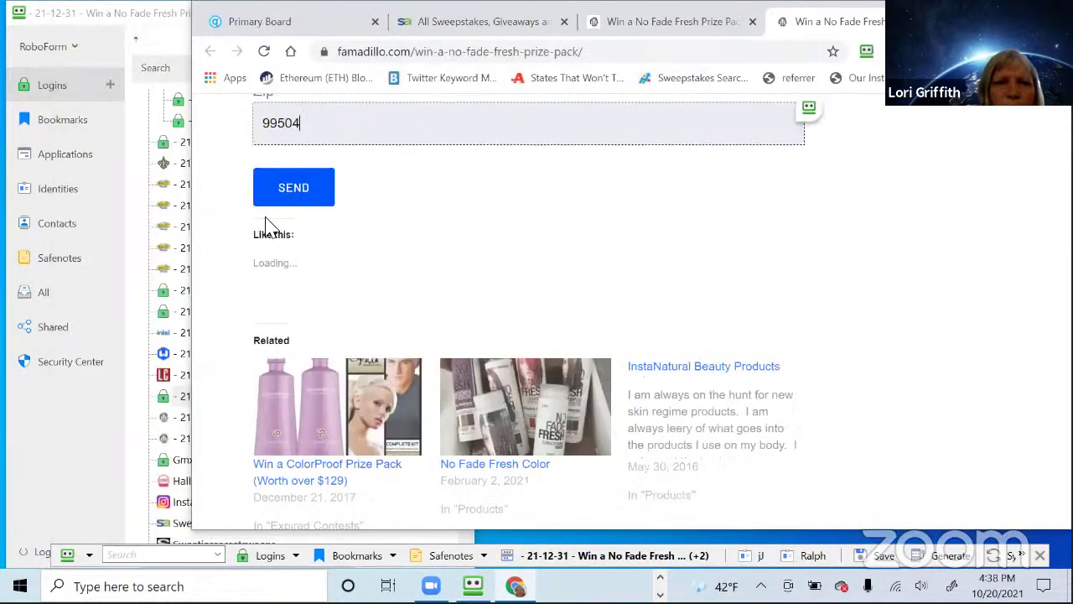
click(186, 214)
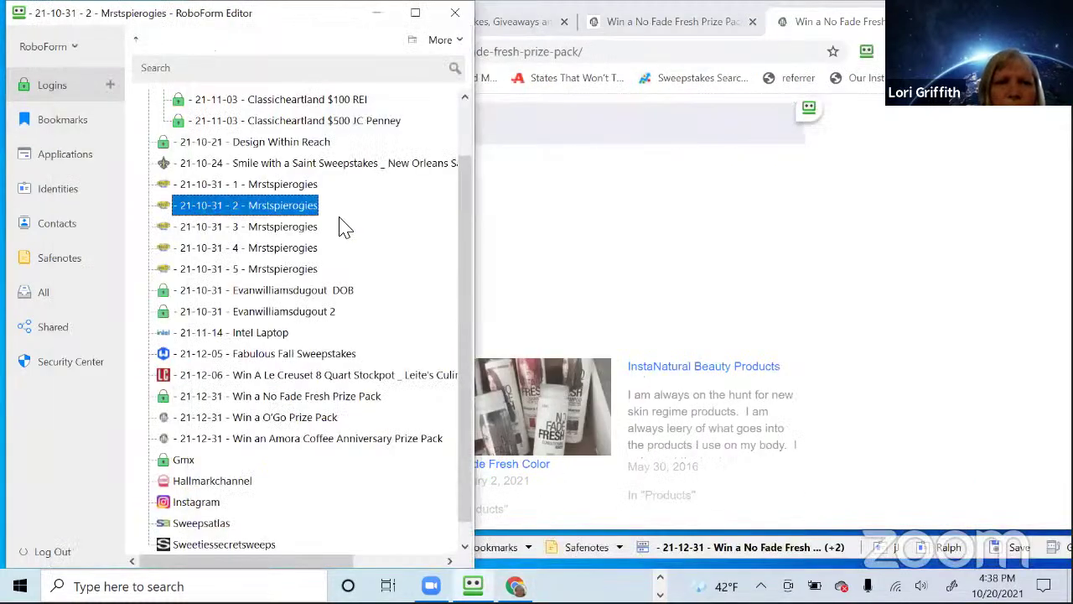
click(518, 182)
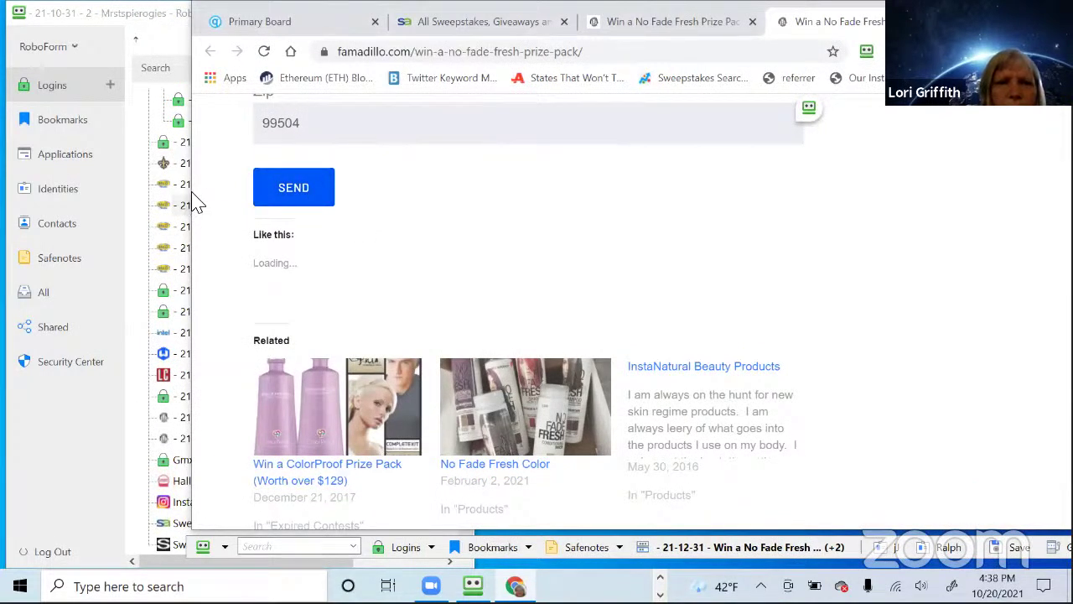
drag(194, 193, 441, 195)
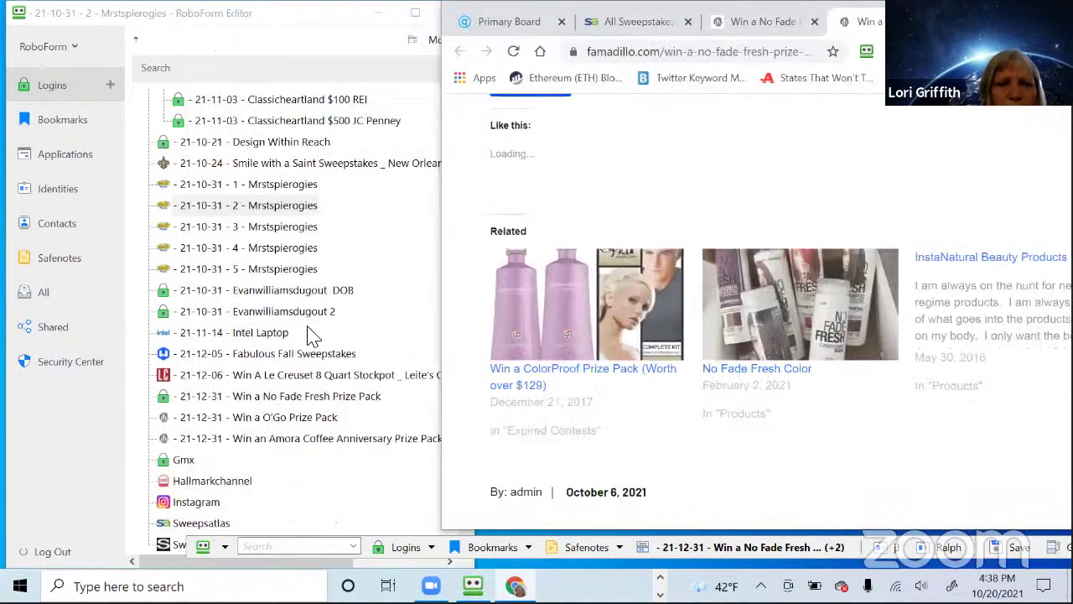
Submit an entry with the 21-12-31 Win a No Fade Fresh Prize Pack login and look through the contest list on the thank-you page
click(272, 375)
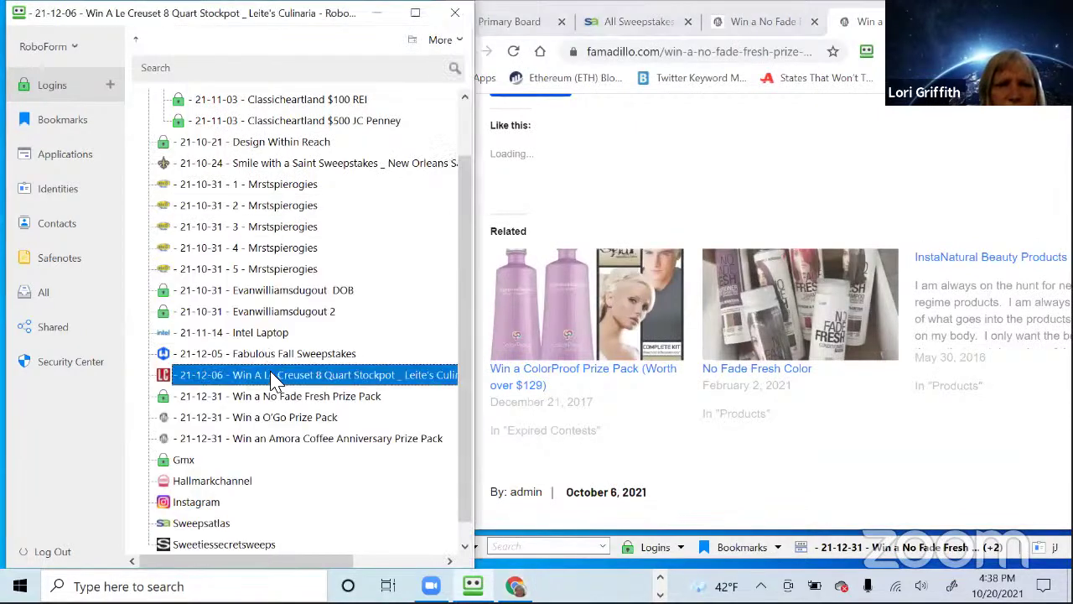
click(309, 396)
double_click(309, 397)
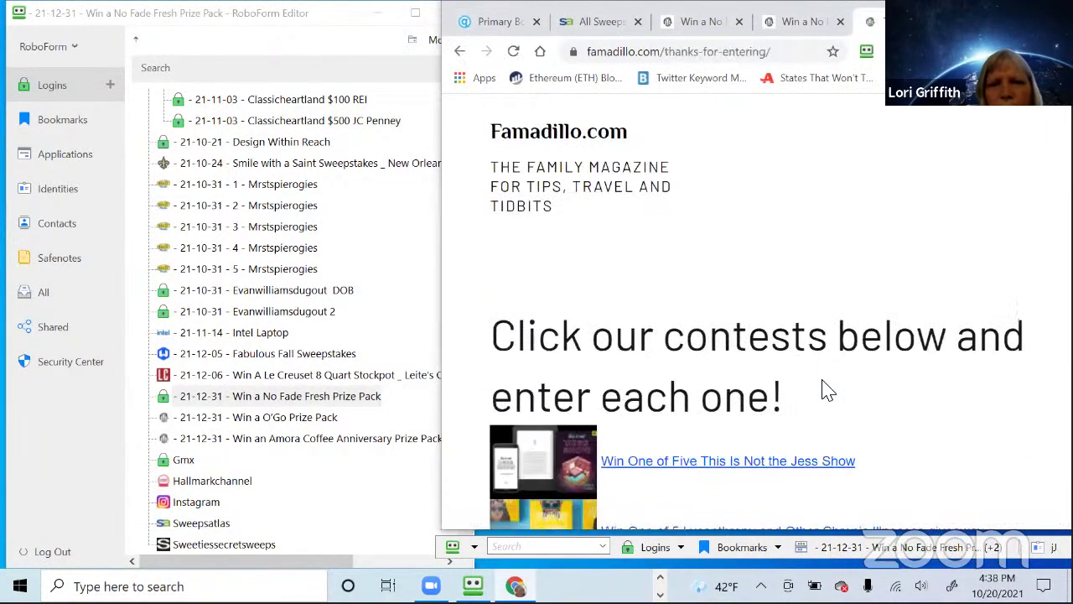
scroll(825, 390, down, 12)
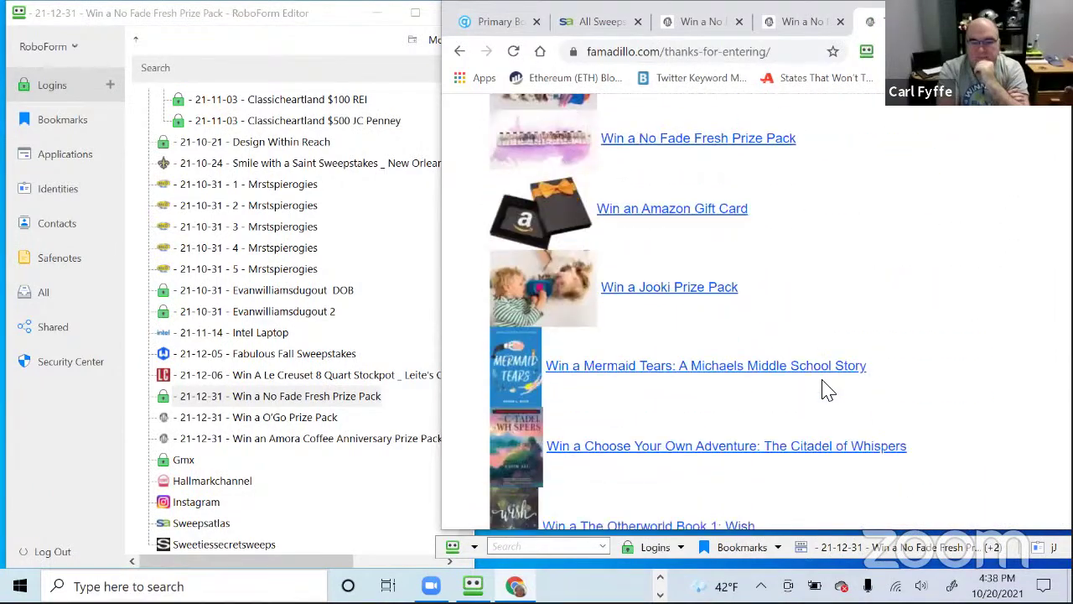
scroll(826, 390, up, 10)
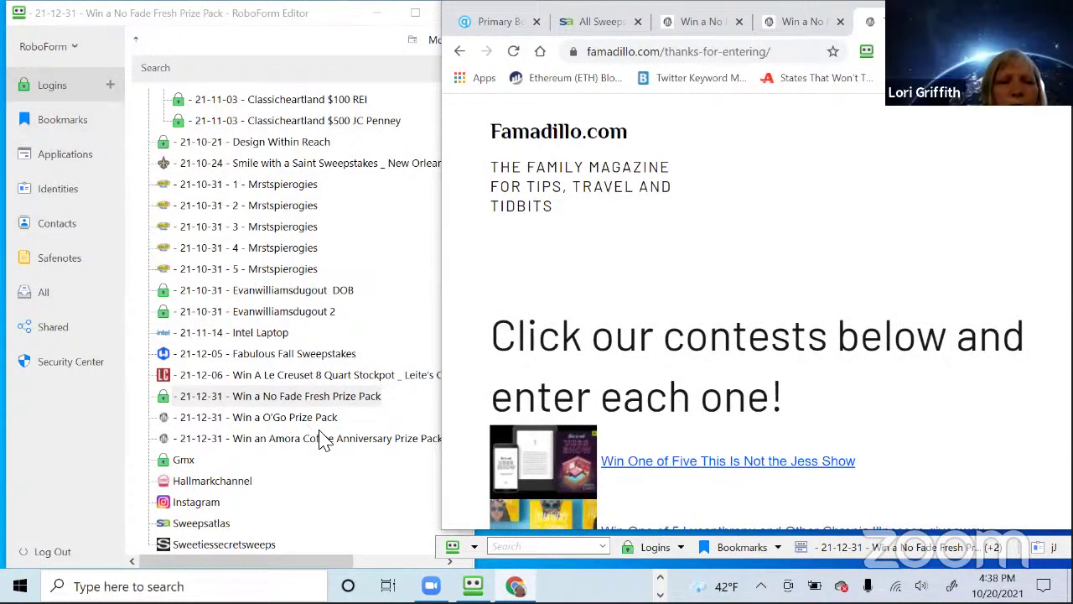
Clone the 21-12-31 No Fade Fresh Prize Pack login under the name "- 21-12-31 - SJ - Win a No Fade Fresh Prize Pack"
click(305, 403)
click(303, 398)
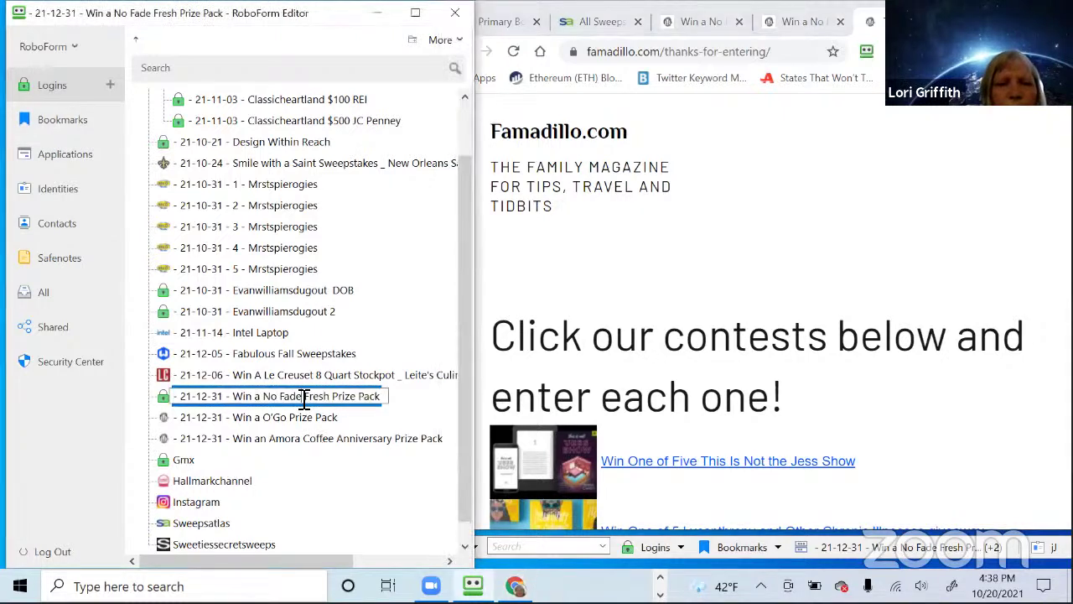
click(292, 422)
click(285, 399)
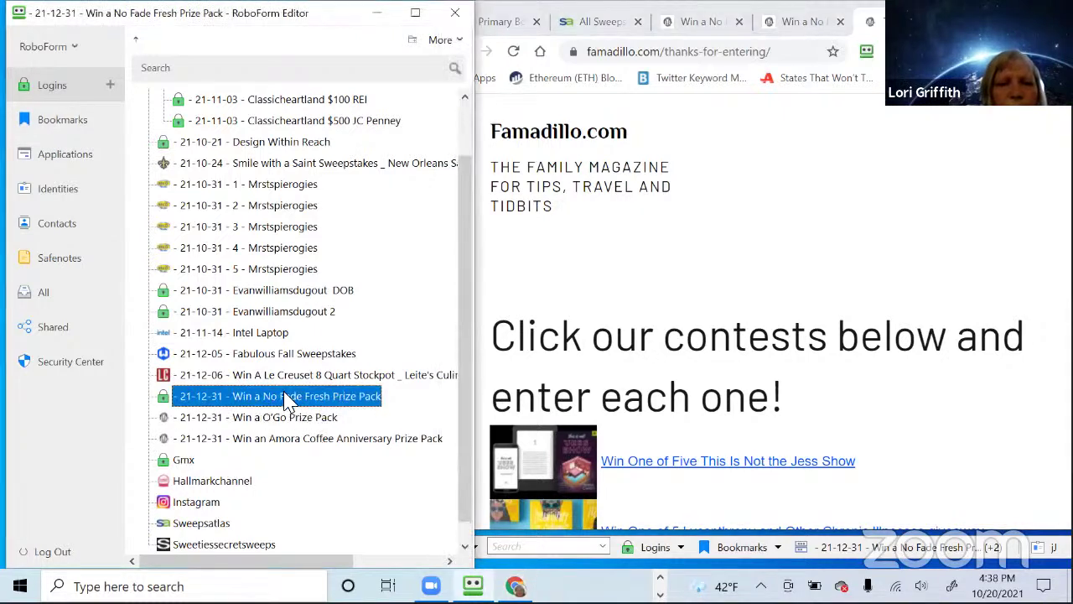
right_click(285, 399)
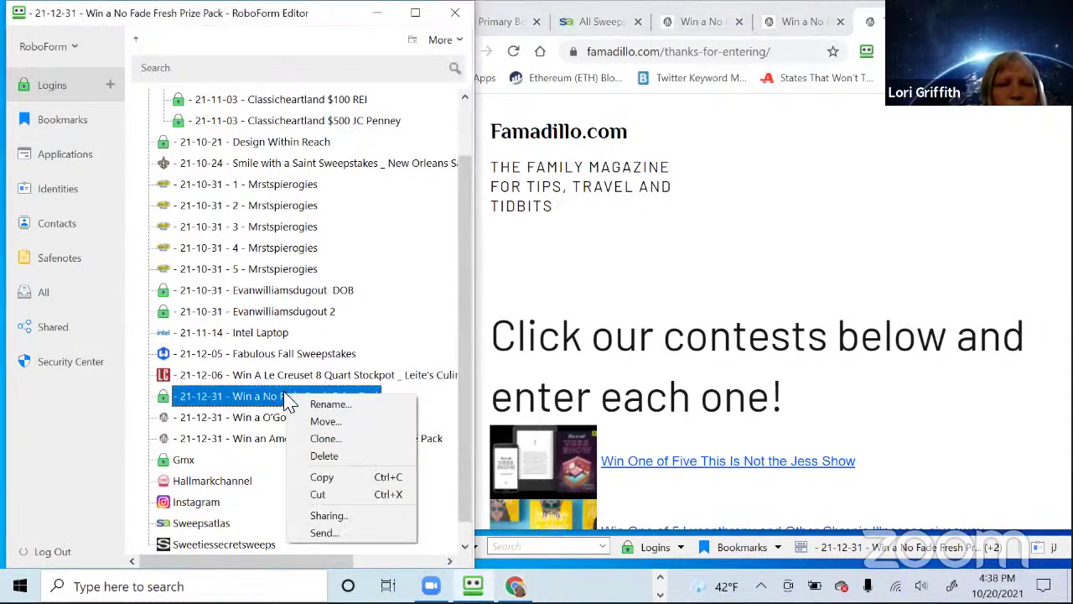
click(326, 439)
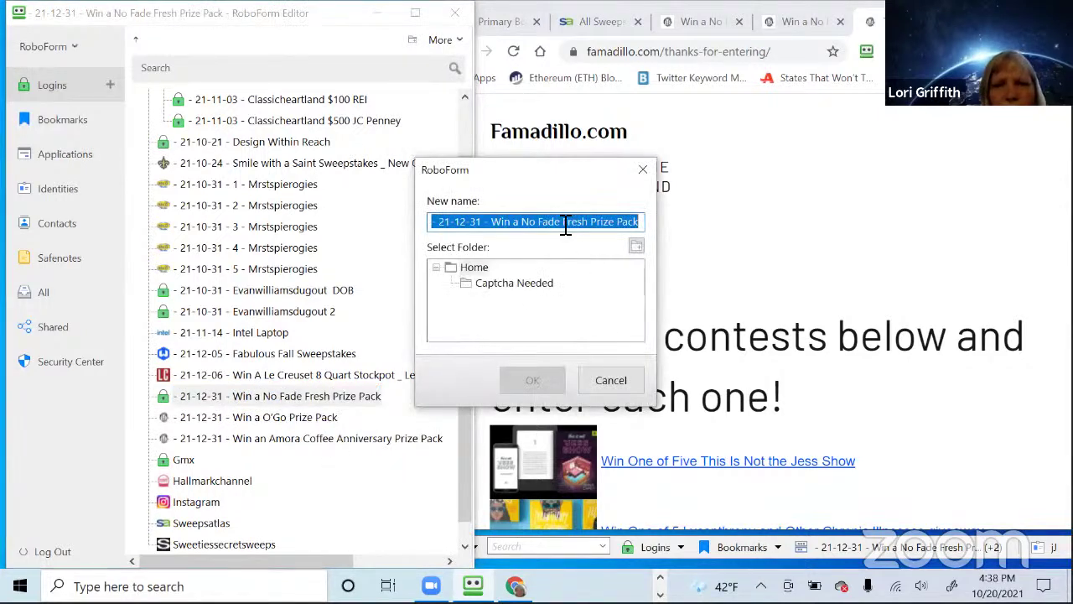
click(566, 224)
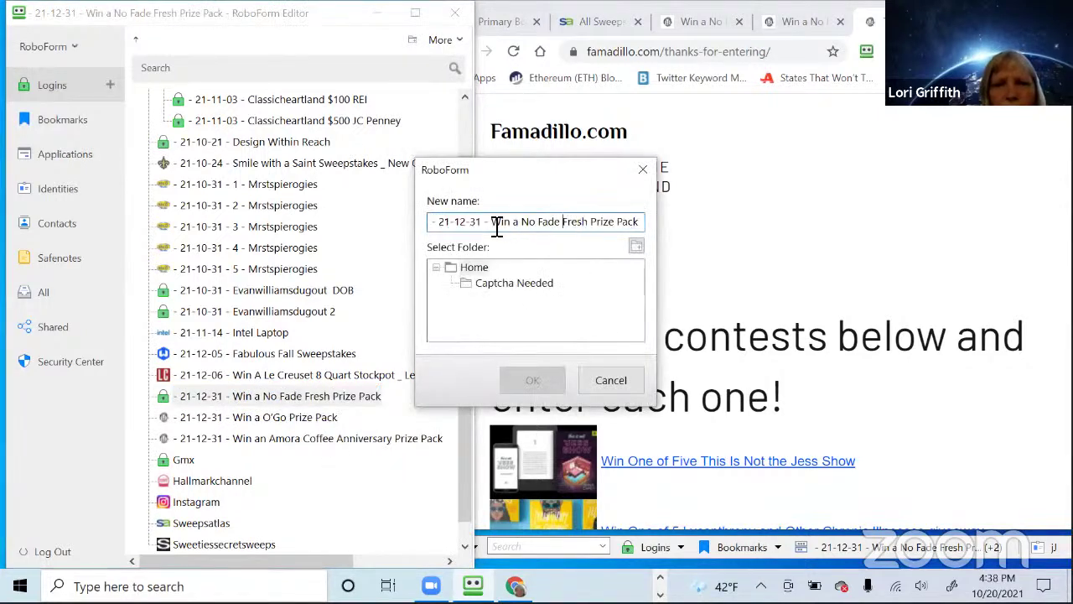
text(SJ -)
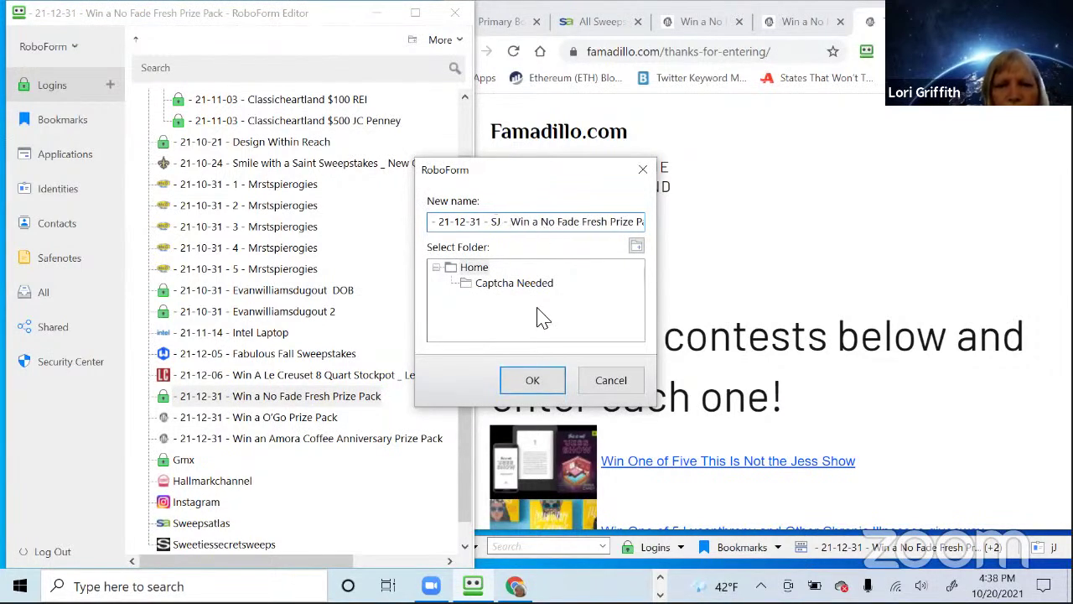
click(531, 379)
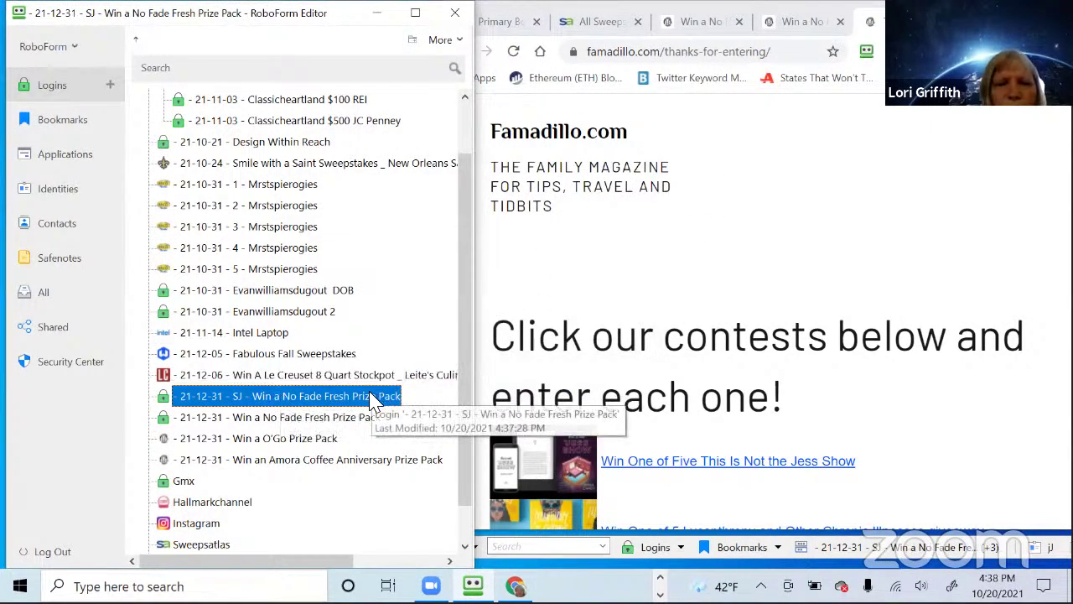
Open and fill the entry form with the cloned SJ No Fade Fresh Prize Pack login and send the entry
double_click(371, 401)
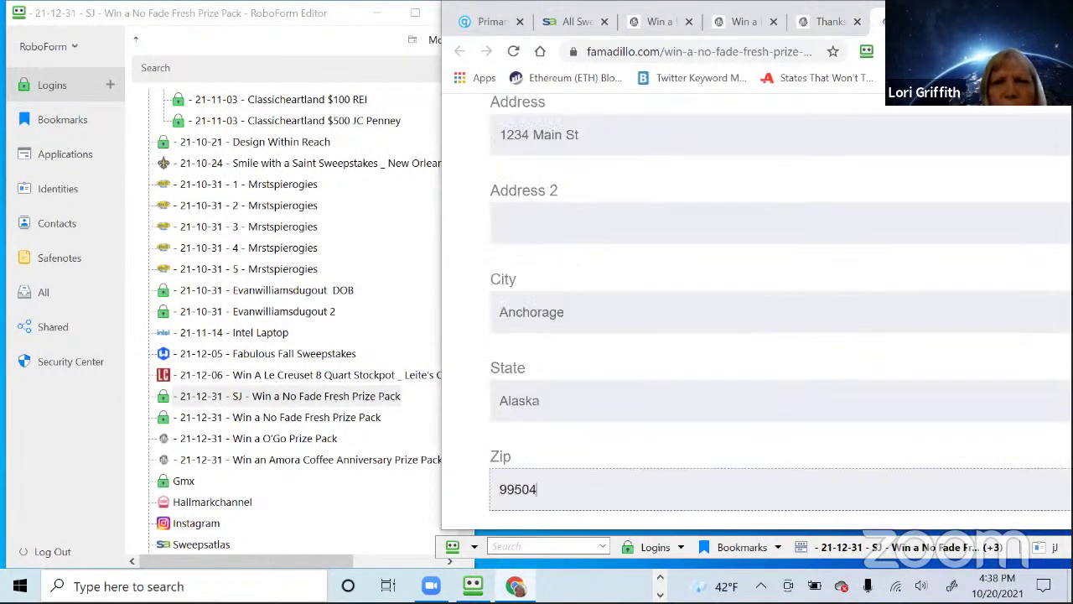
key(Tab)
key(Return)
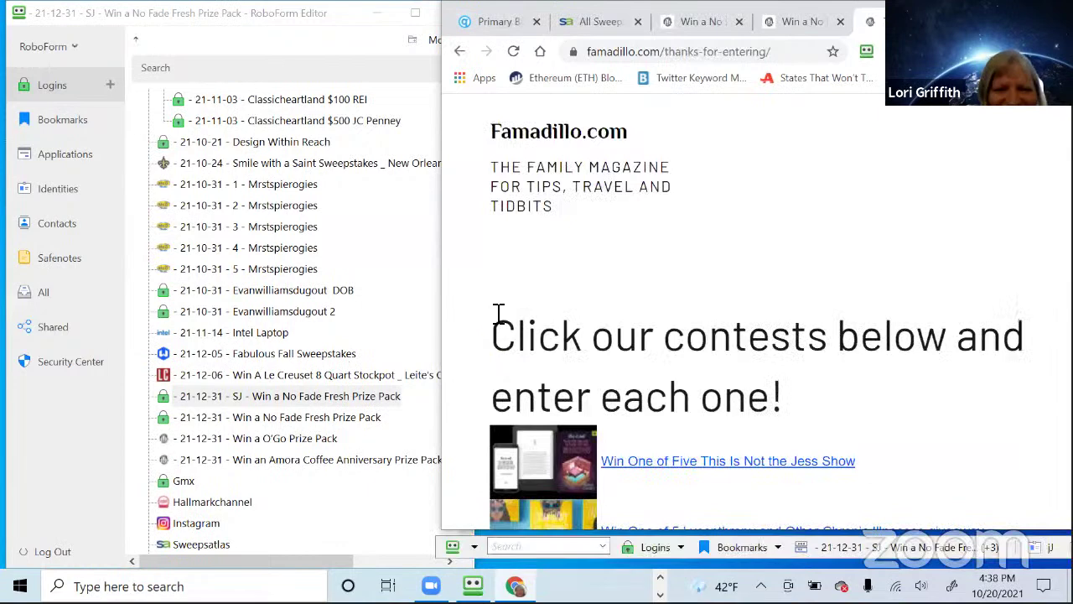
Widen the RoboForm Editor to show the SJ login's fields, replace the first name in Your Name and save it
click(339, 397)
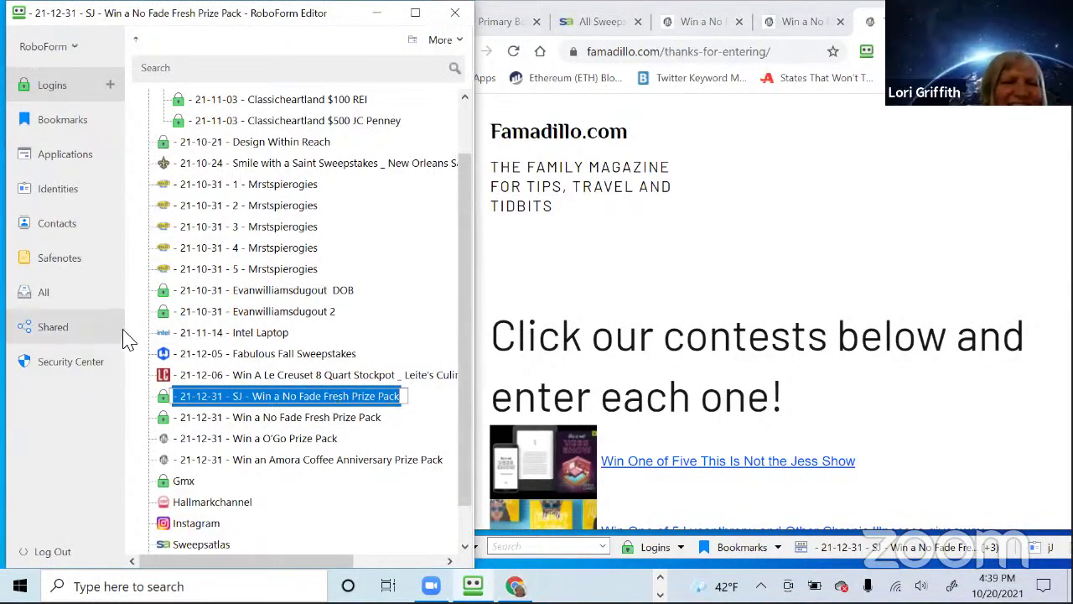
click(164, 400)
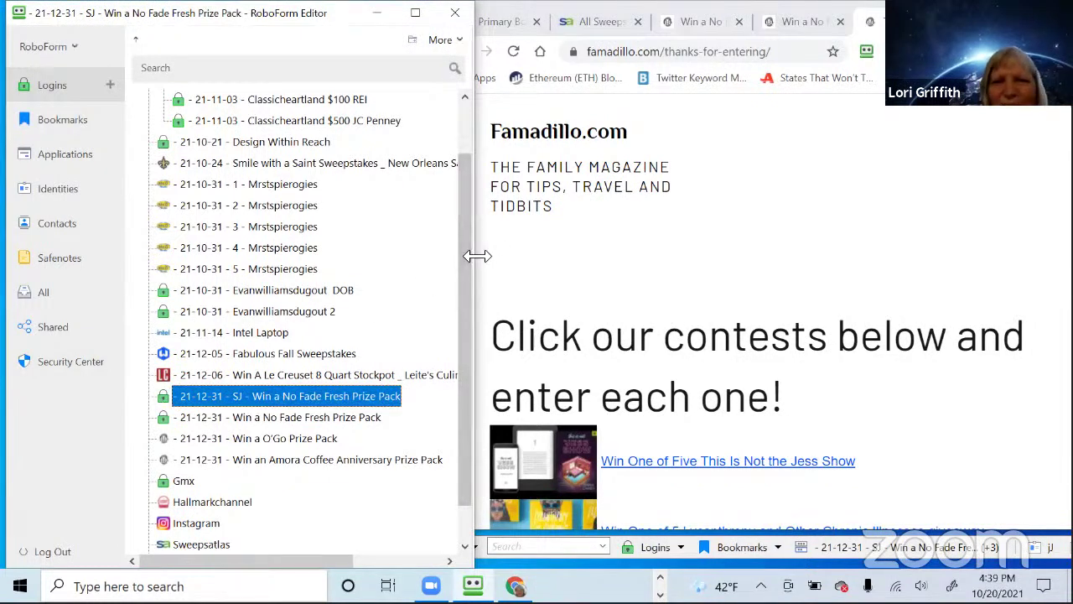
drag(477, 256, 1071, 256)
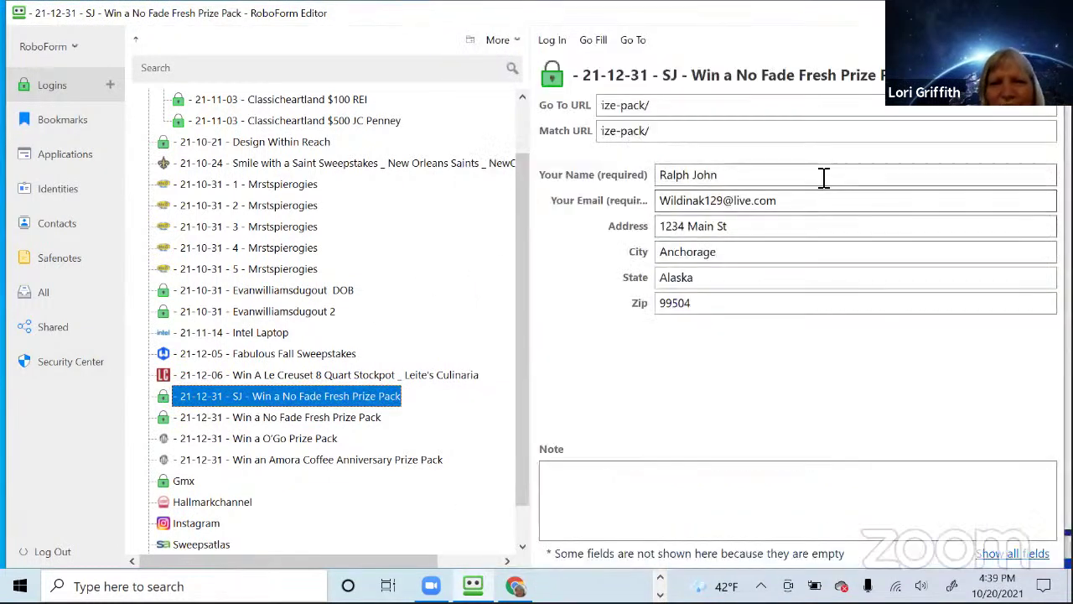
click(680, 185)
double_click(681, 186)
text(Sam)
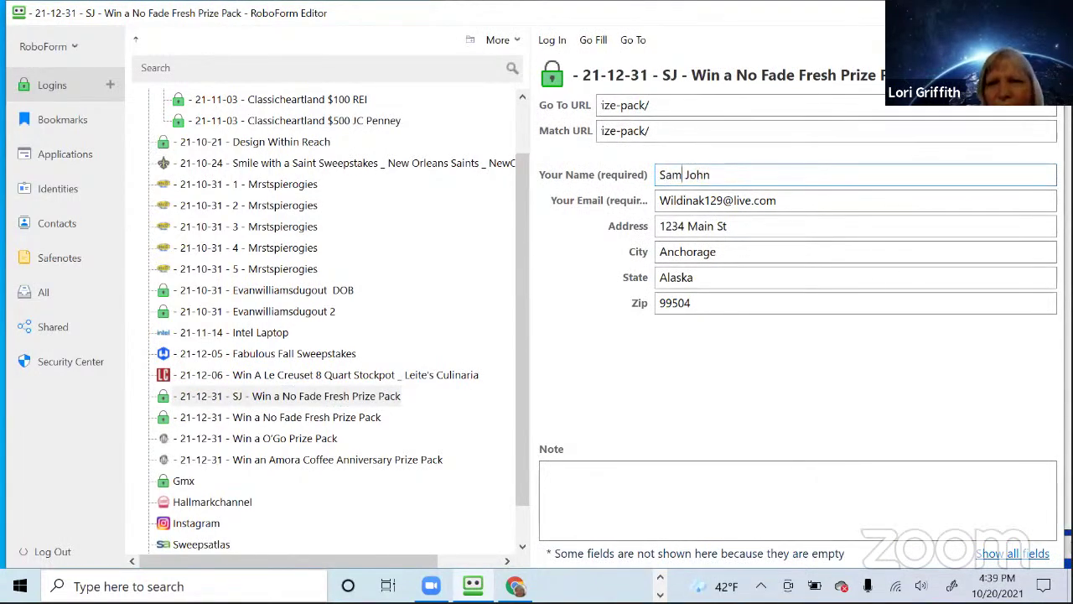
key(Return)
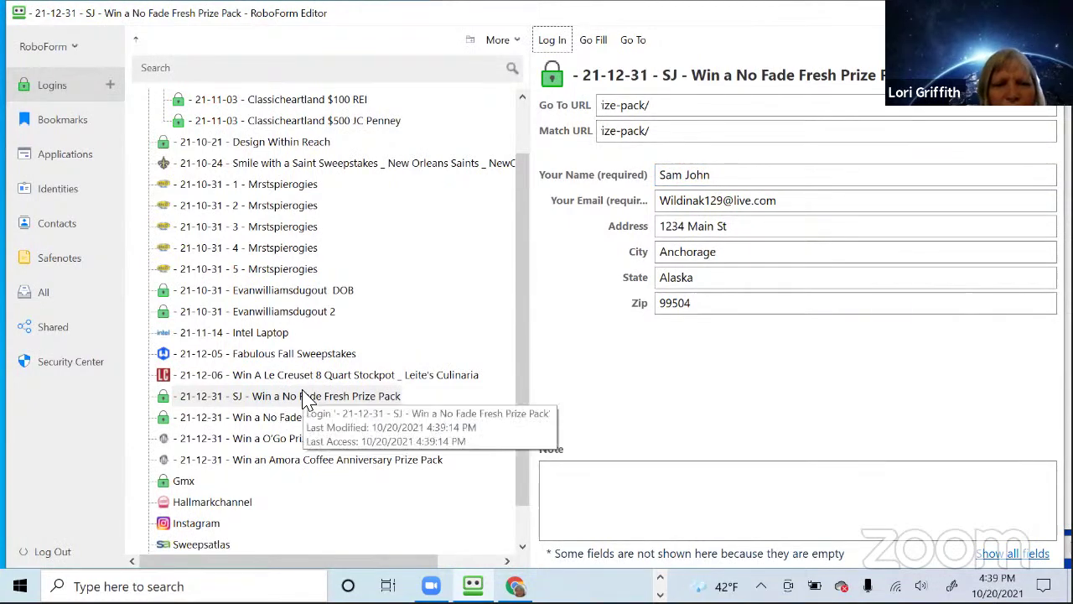
Clone the SJ No Fade Fresh Prize Pack login under the name "- 21-12-31 - JJ - Win a No Fade Fresh Prize Pack"
click(307, 399)
right_click(307, 399)
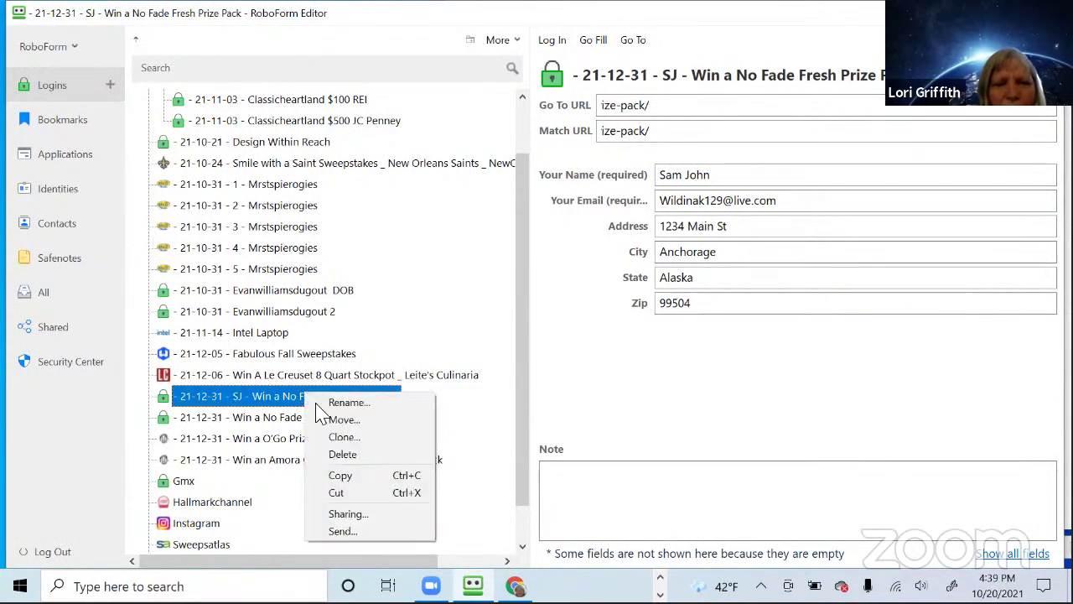
click(343, 438)
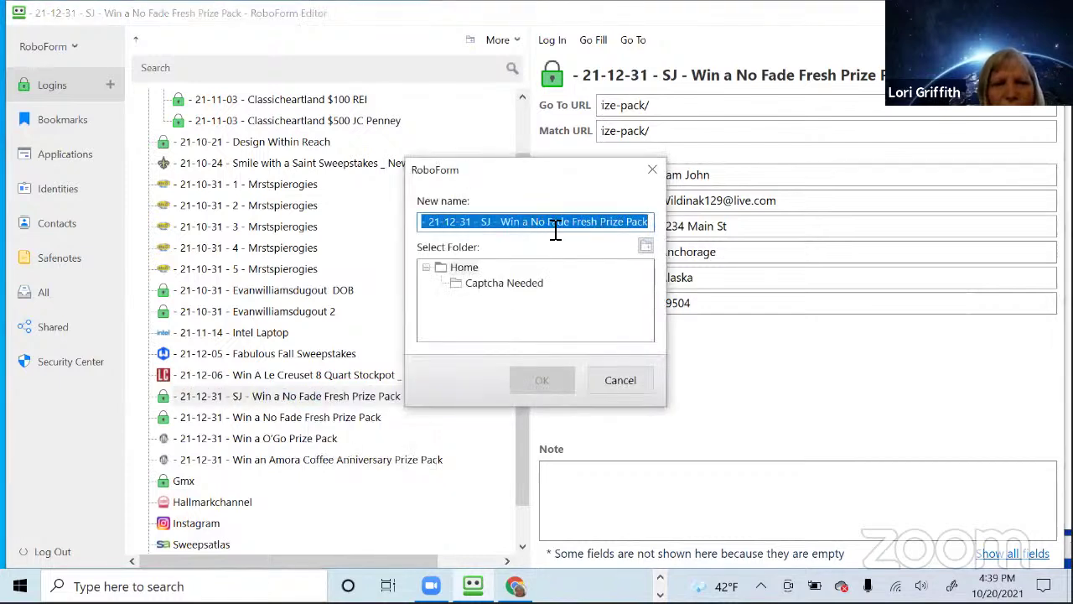
click(492, 223)
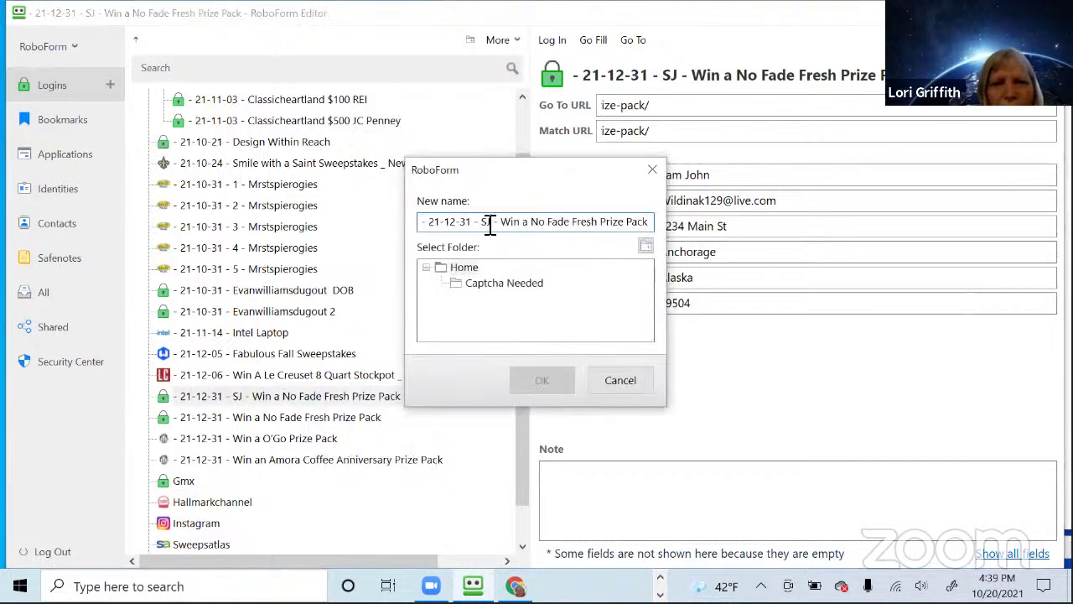
text(JJ)
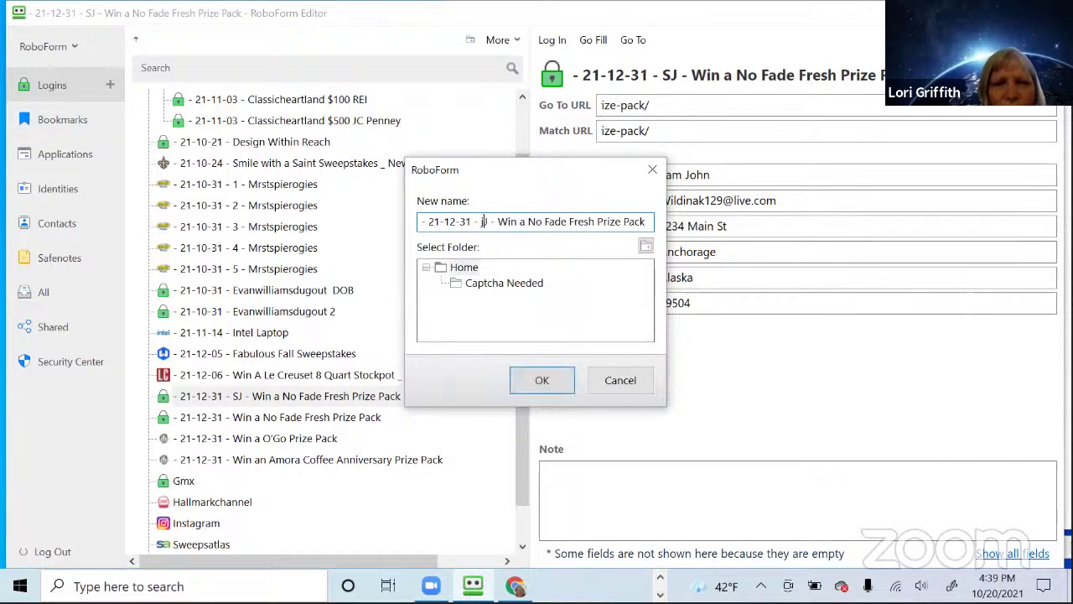
click(553, 385)
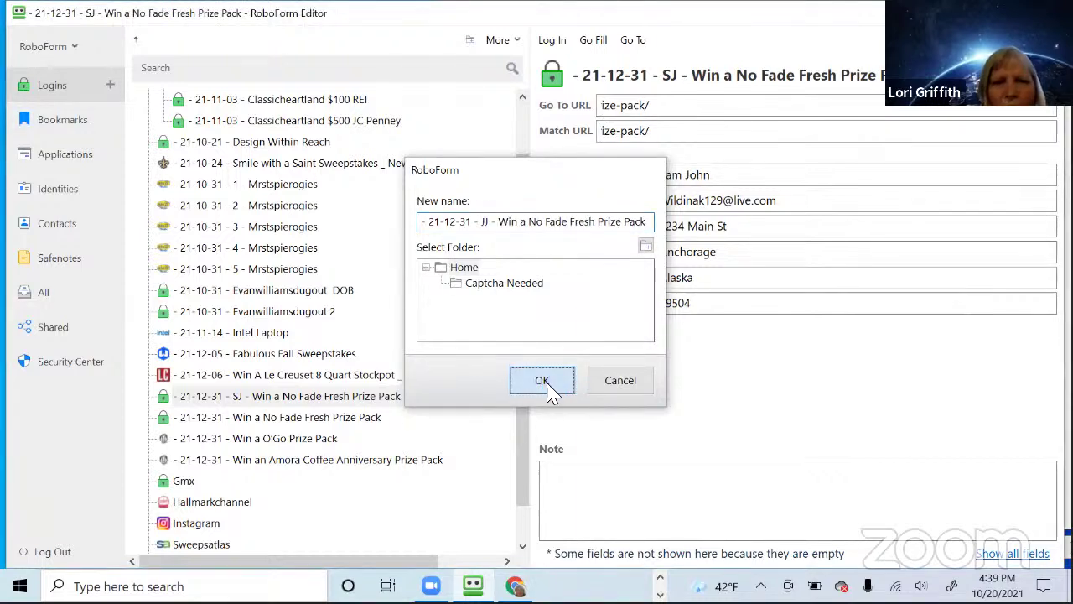
Replace the first name in the JJ login's Your Name field with the next entrant's first name and save the login
click(670, 174)
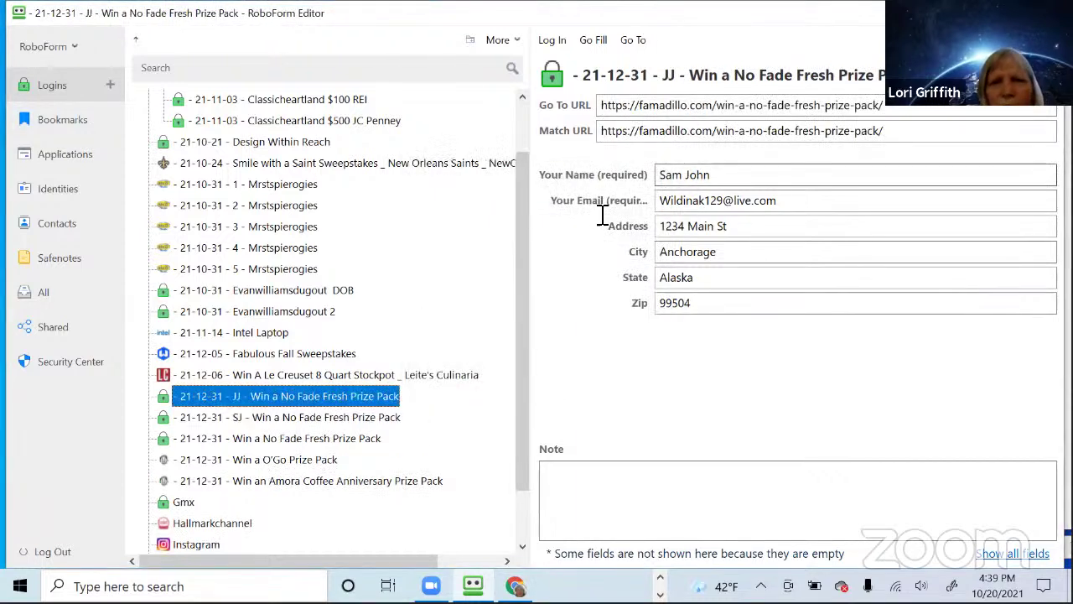
double_click(675, 176)
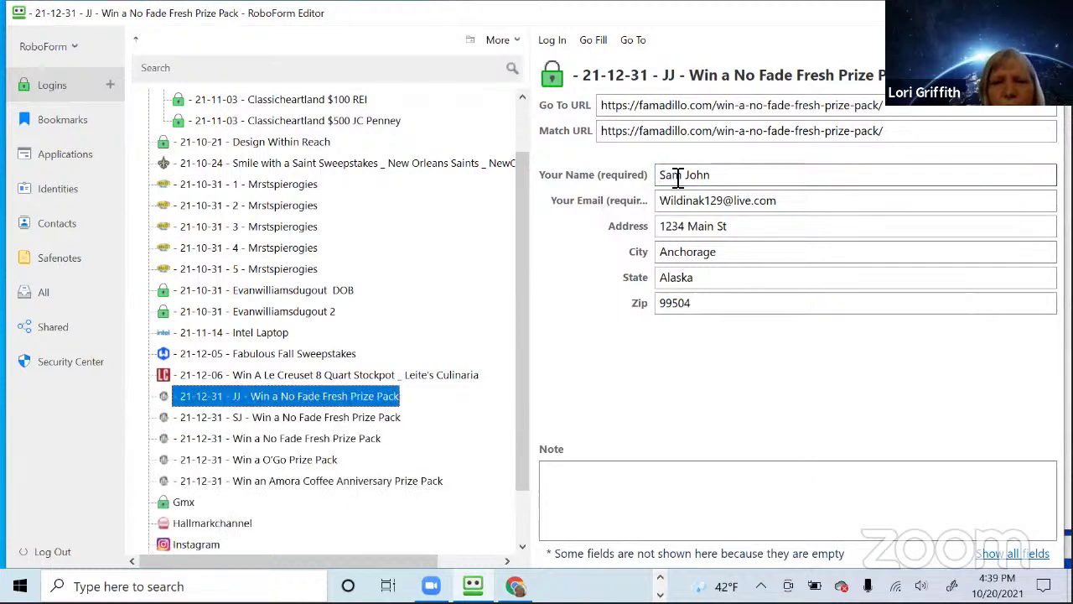
click(677, 177)
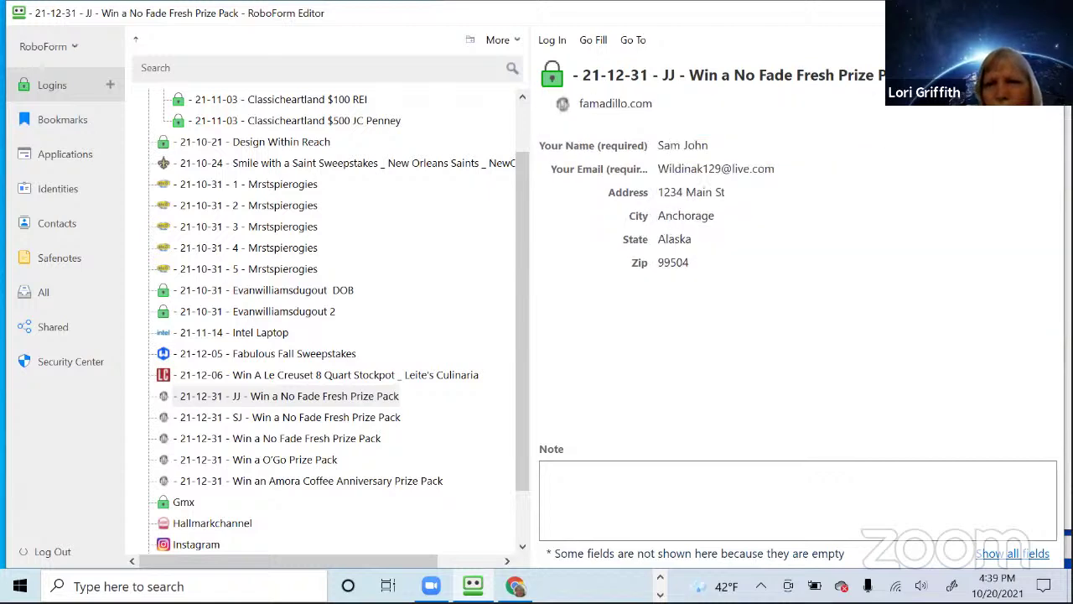
mouse_move(633, 216)
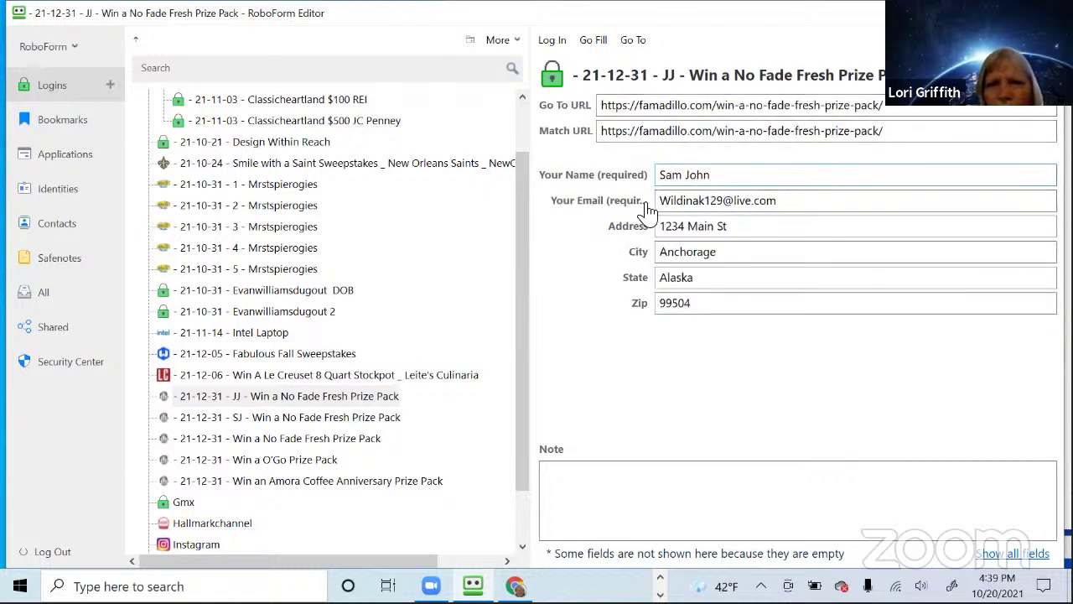
double_click(670, 178)
text(Jane)
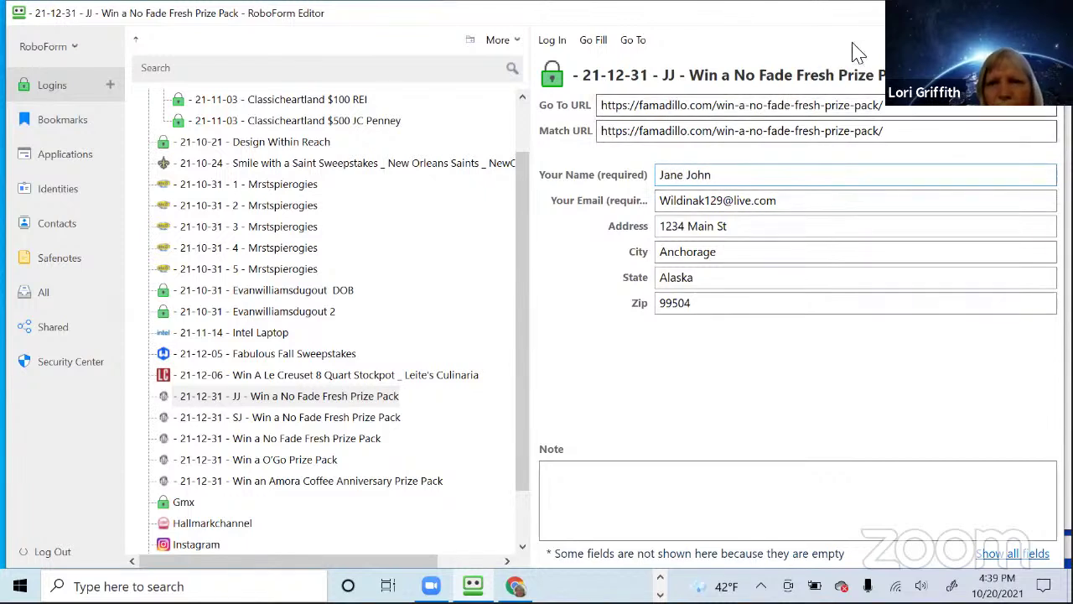
key(Return)
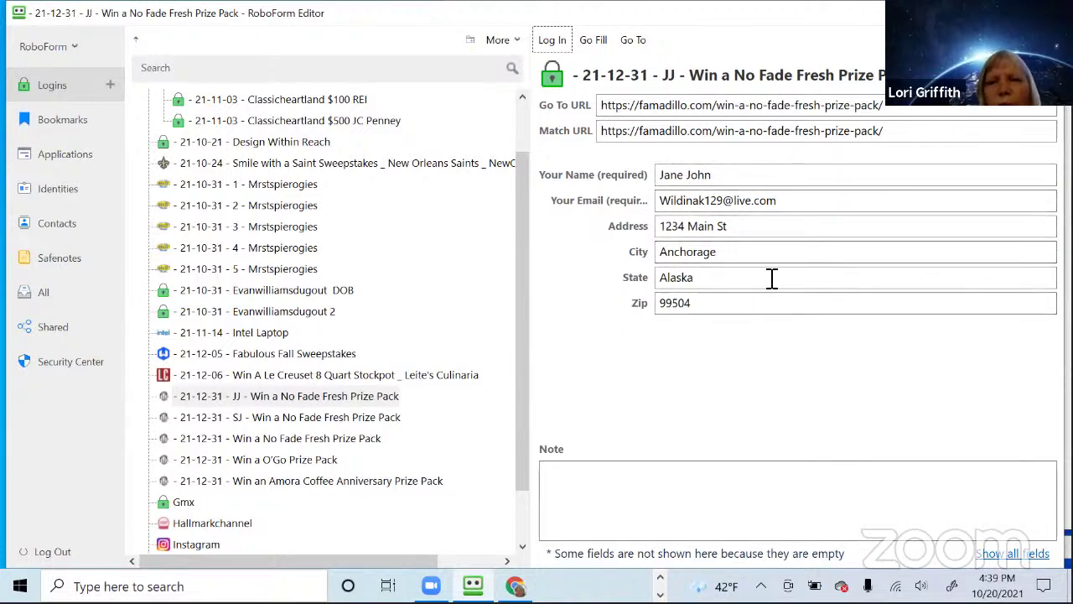
Create a folder named Monthly under Home in the logins and move the "- 21-11-14 - Intel Laptop" login into it
scroll(438, 104, up, 1)
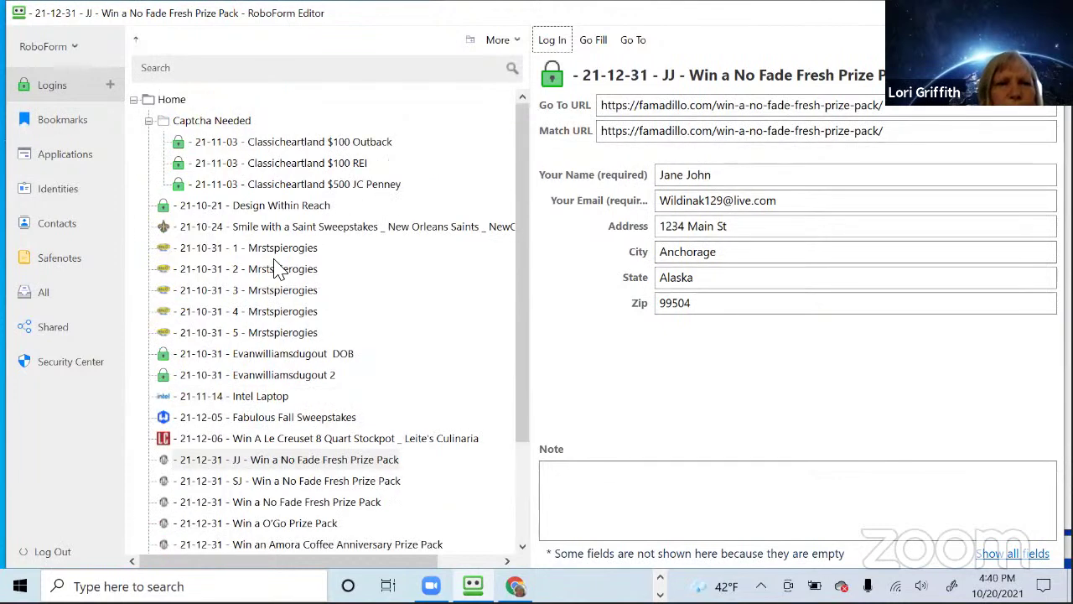
click(172, 104)
right_click(174, 110)
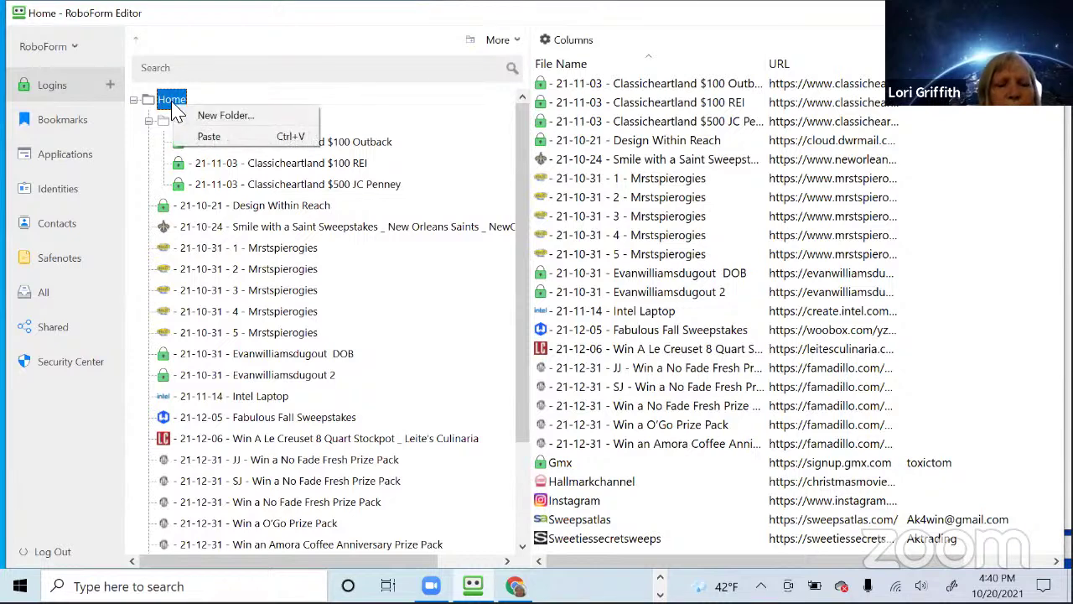
click(223, 116)
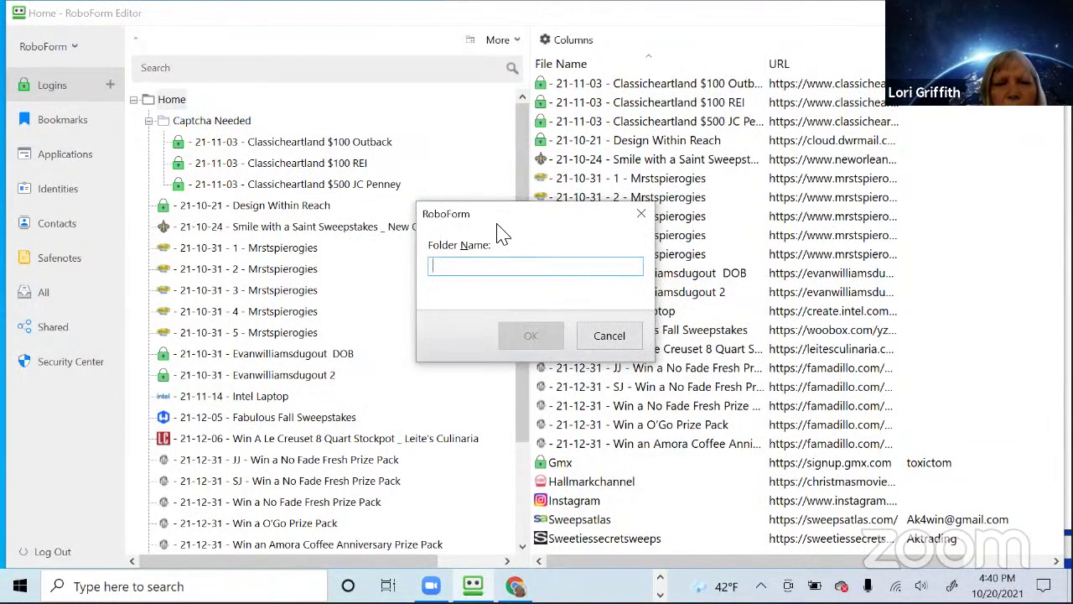
text(Monthly)
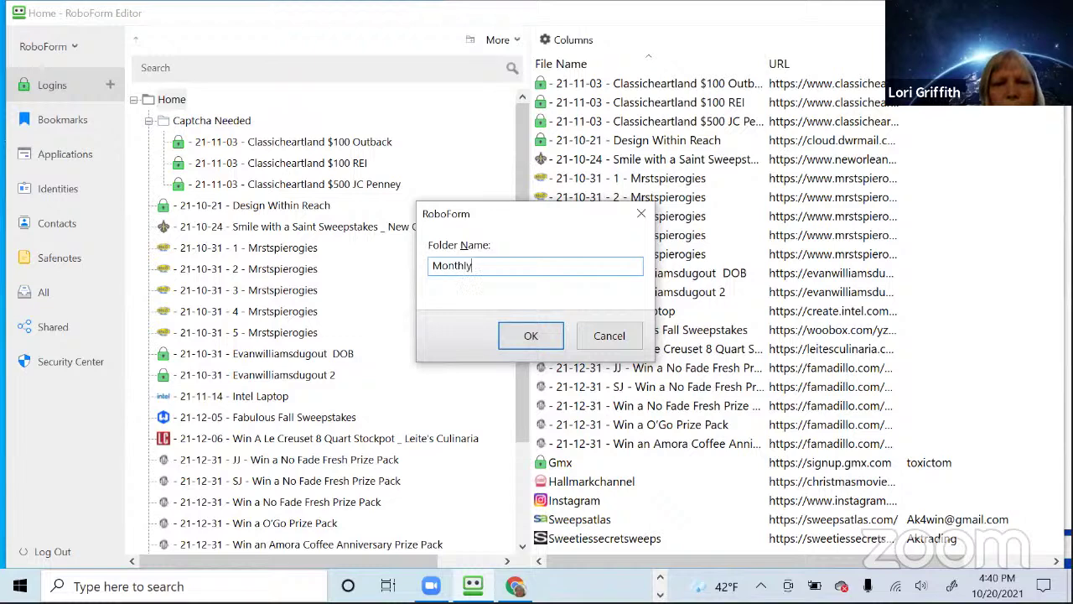
click(535, 339)
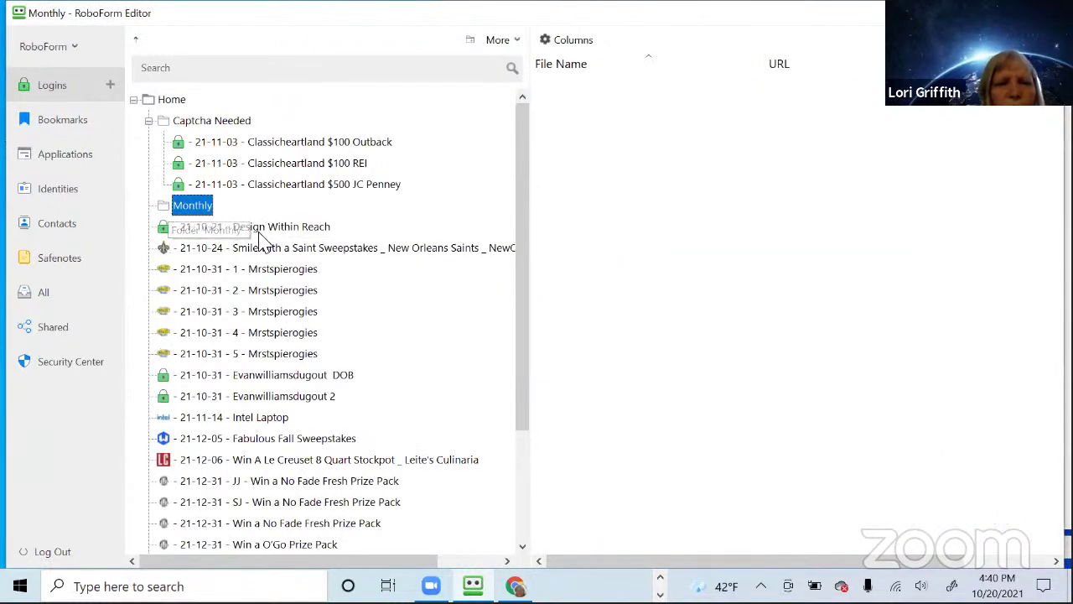
click(261, 418)
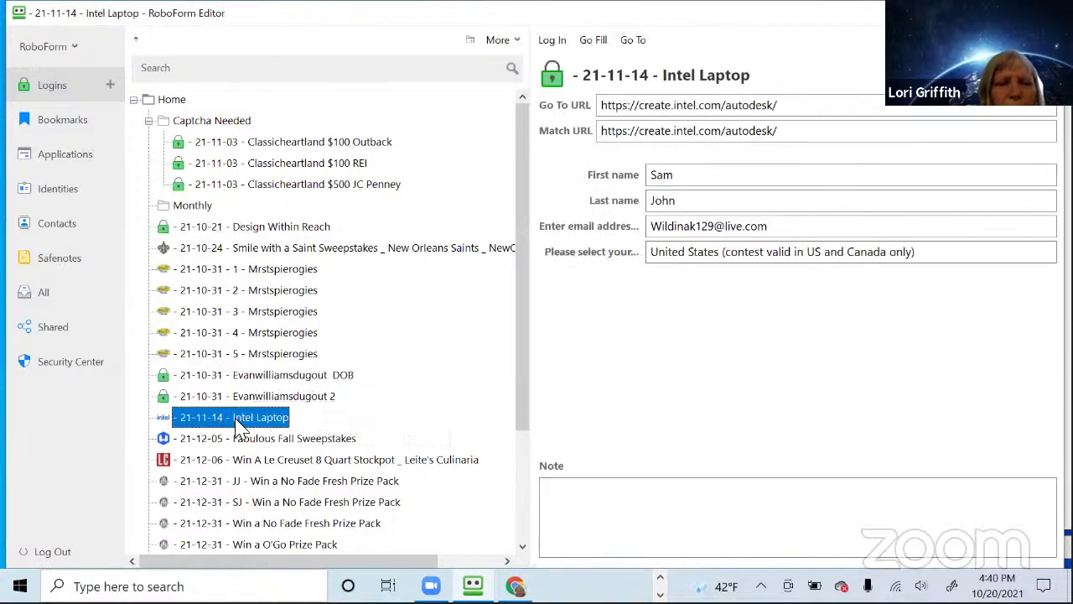
drag(239, 428, 194, 210)
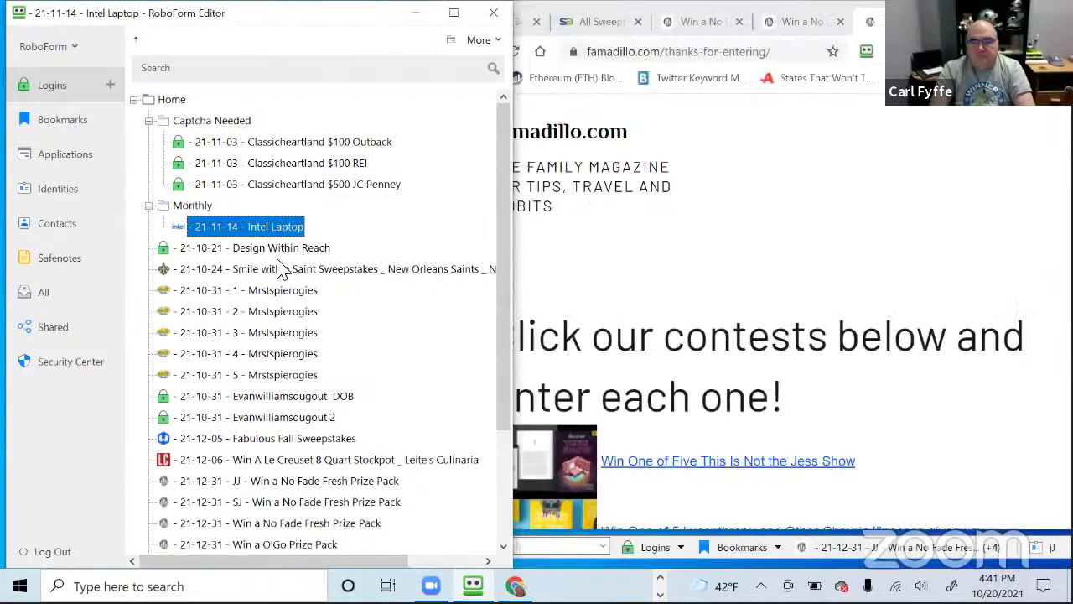
Open Famadillo's About Us page and view the fillable RoboForm logins saved for that domain
click(291, 290)
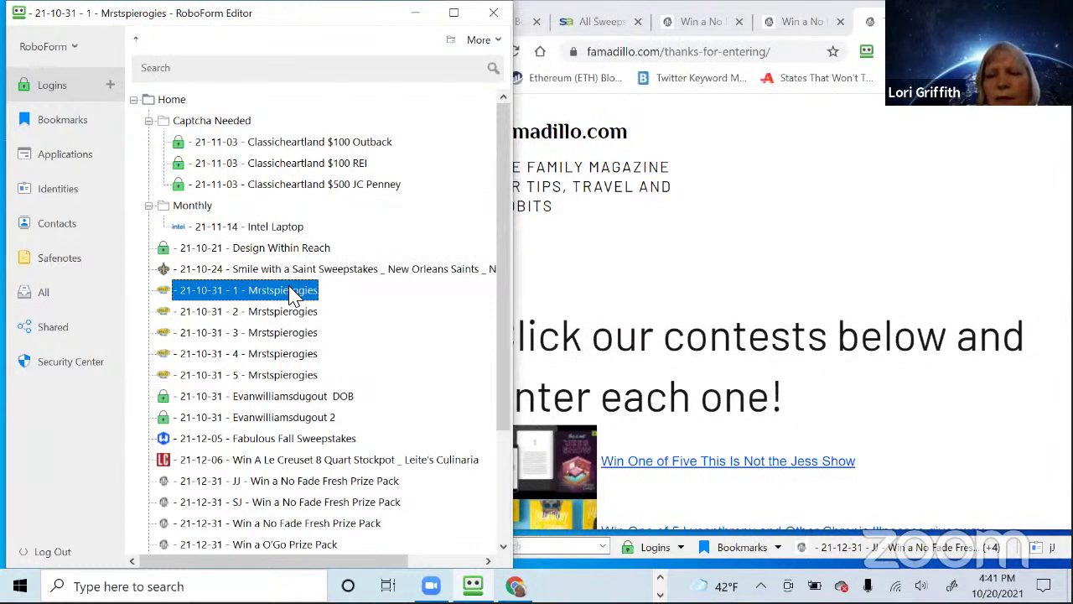
click(820, 153)
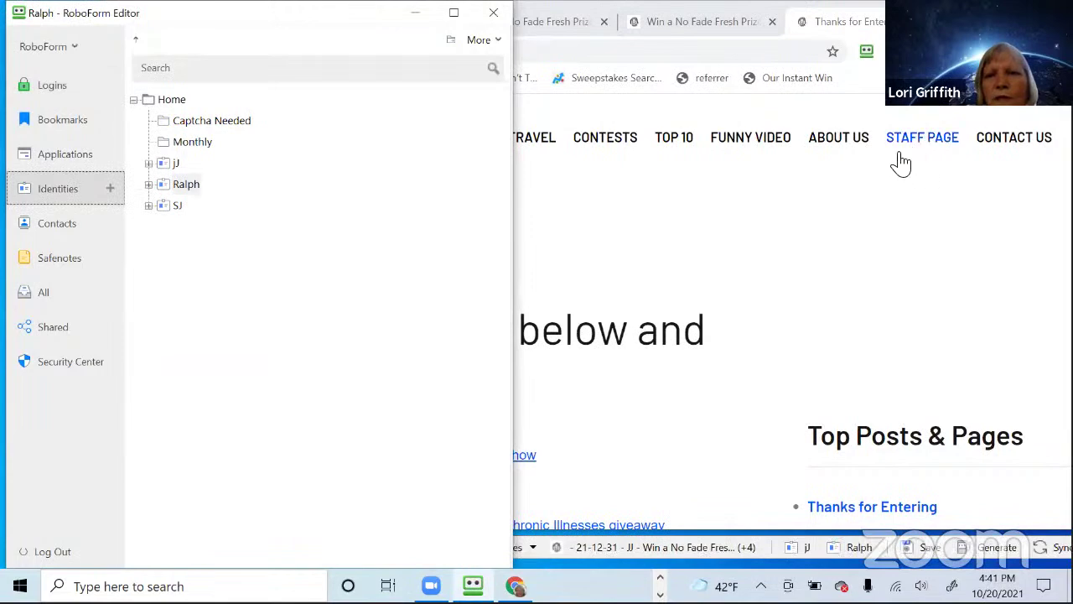
click(846, 144)
click(868, 52)
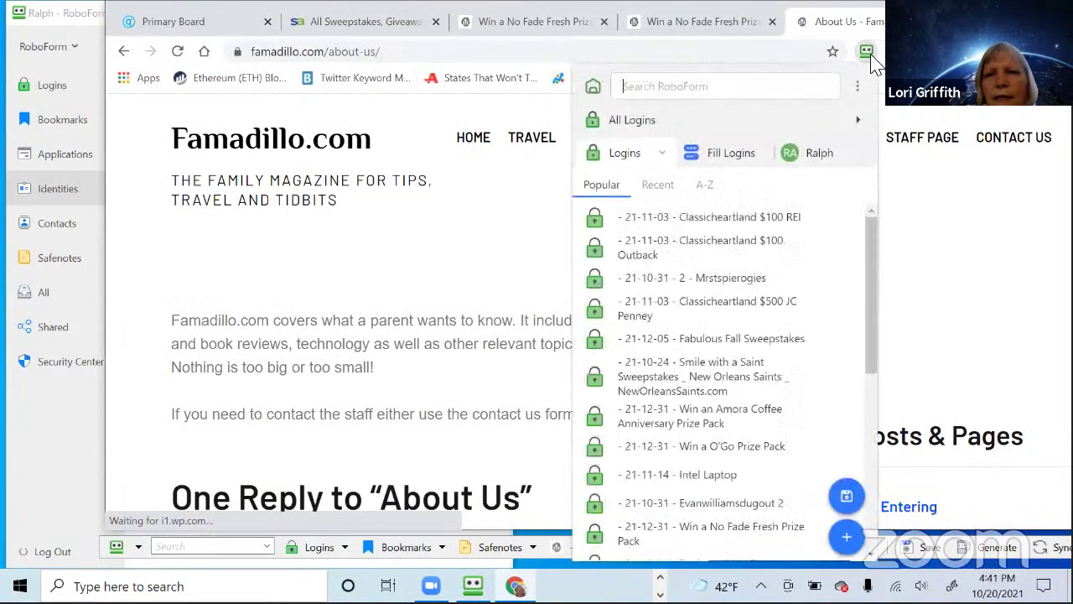
click(733, 158)
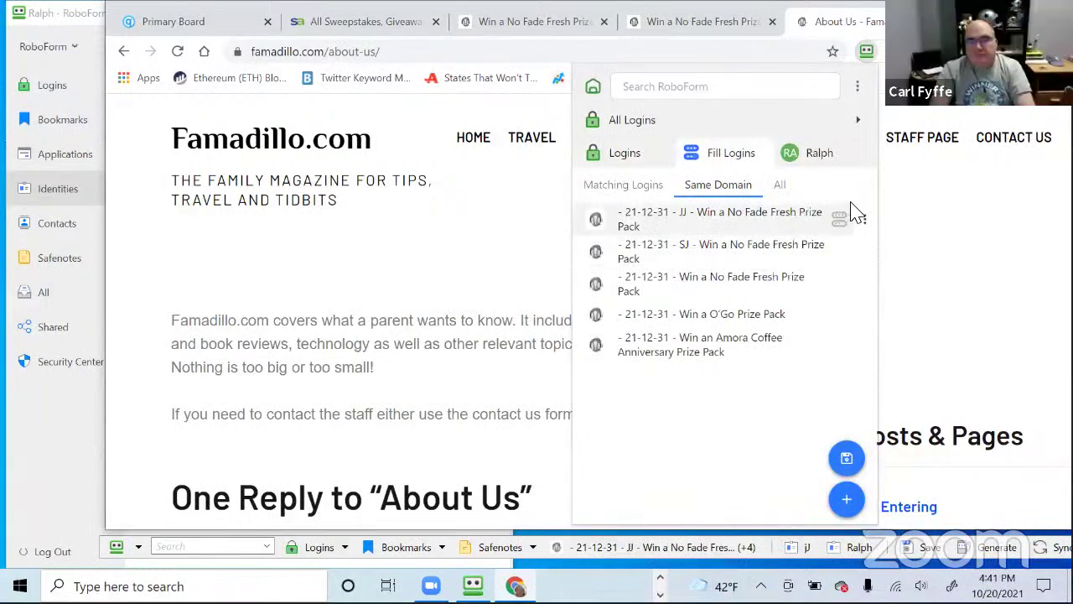
click(912, 199)
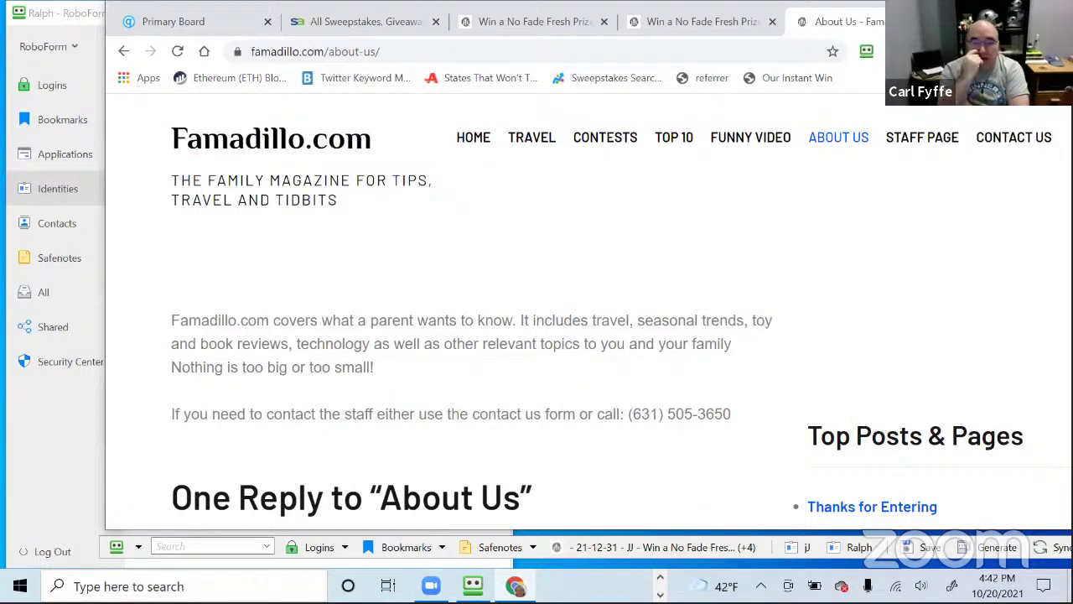
key(XF86AudioLowerVolume)
key(XF86AudioRaiseVolume)
key(XF86AudioRaiseVolume)
key(XF86AudioRaiseVolume)
key(XF86AudioRaiseVolume)
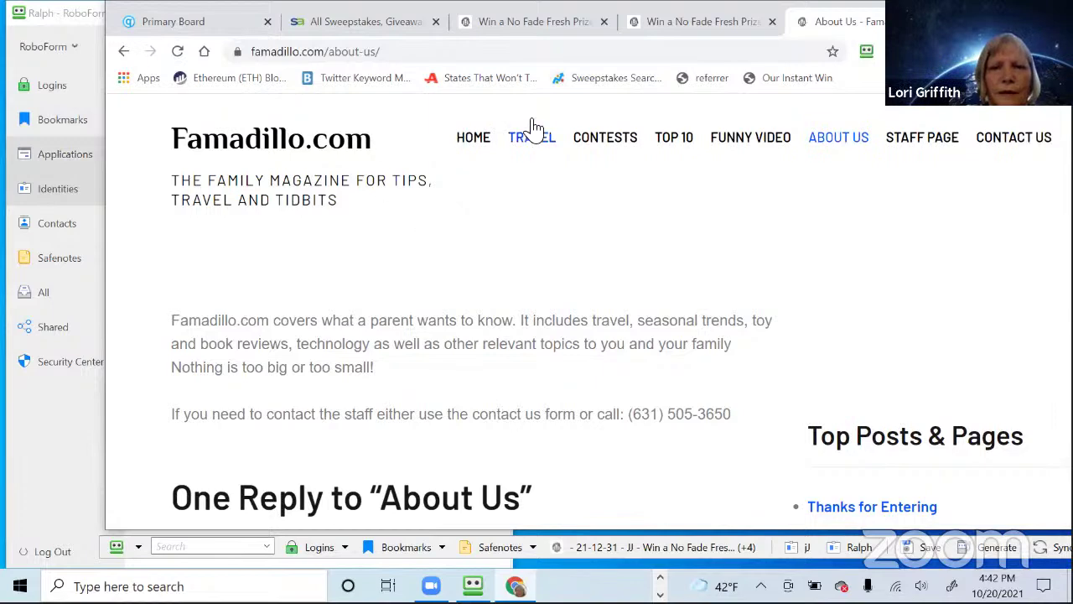
Open the collections in SweepsAtlas, choose one collection and launch its sweepstakes in separate browser tabs with Embark
click(361, 25)
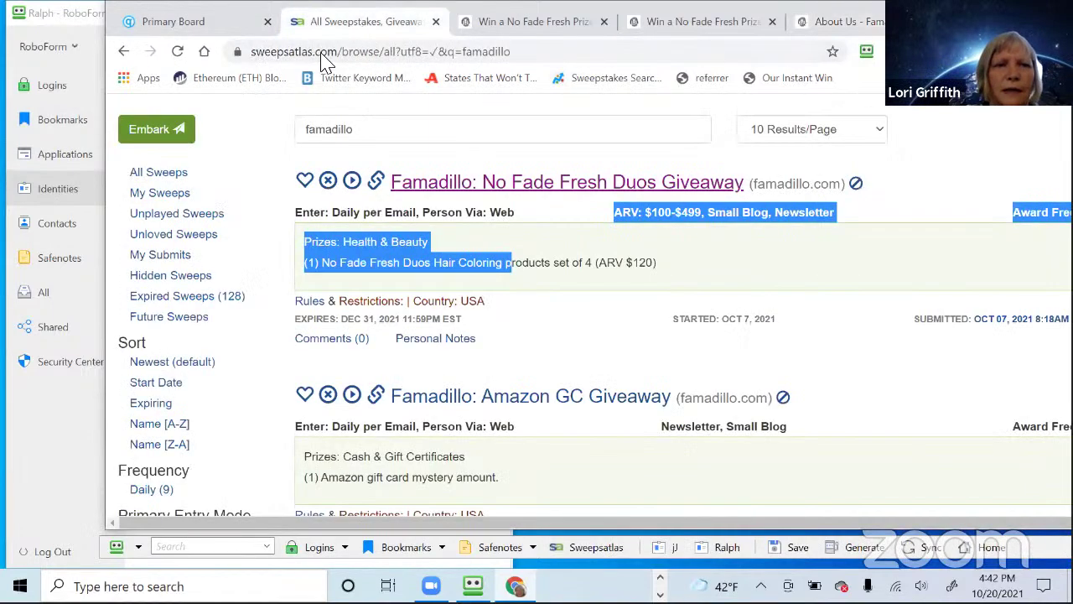
scroll(276, 248, up, 1)
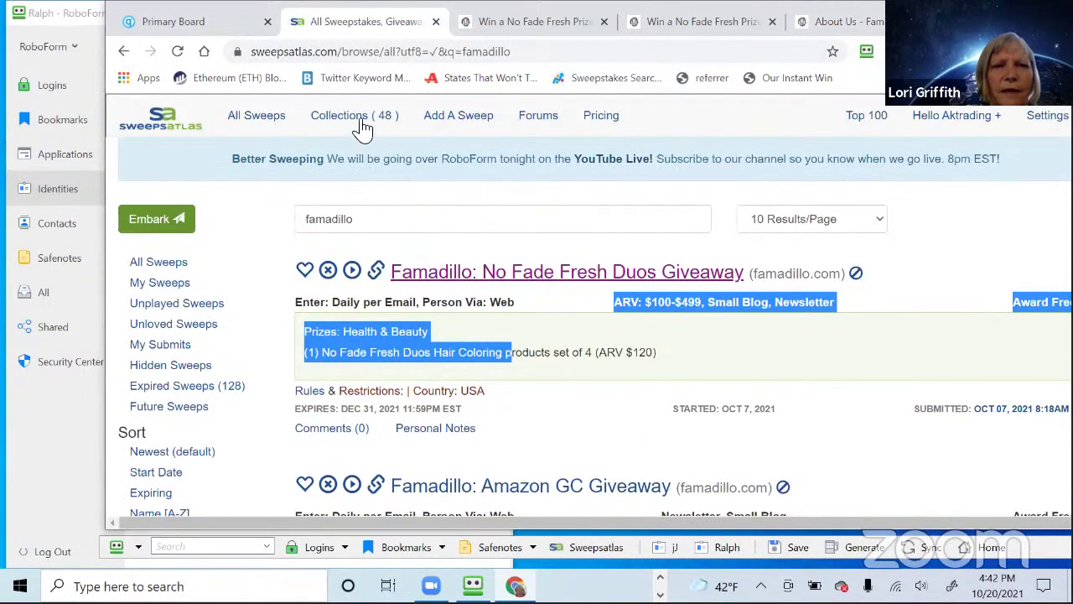
click(353, 118)
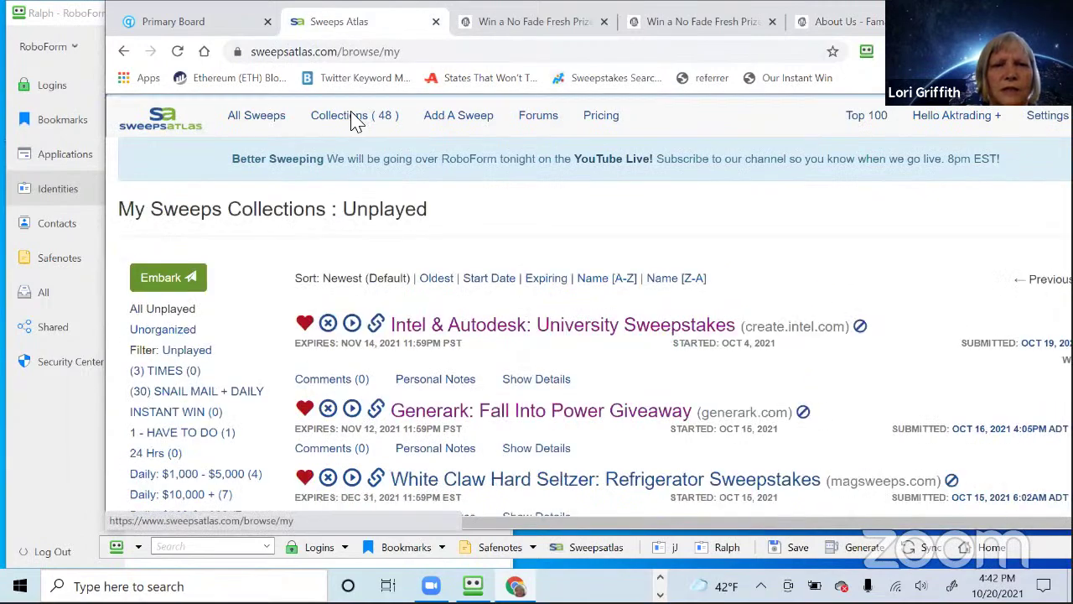
scroll(192, 368, down, 1)
scroll(192, 369, down, 1)
right_click(189, 368)
key(Escape)
click(192, 373)
click(191, 285)
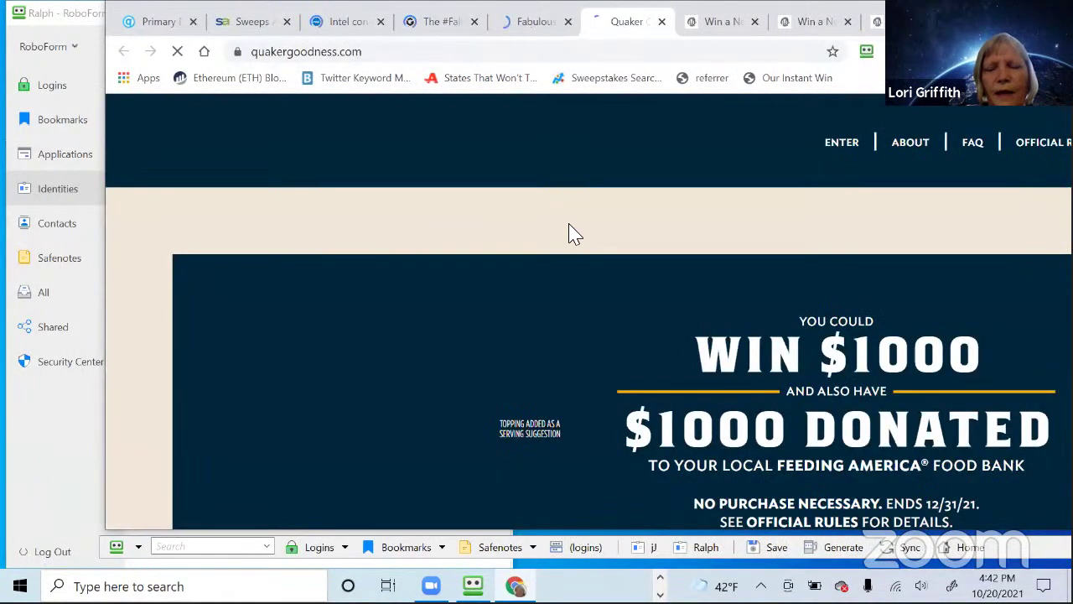
Look over the Quaker sweepstakes page and close the three leftover Famadillo tabs
scroll(568, 224, down, 4)
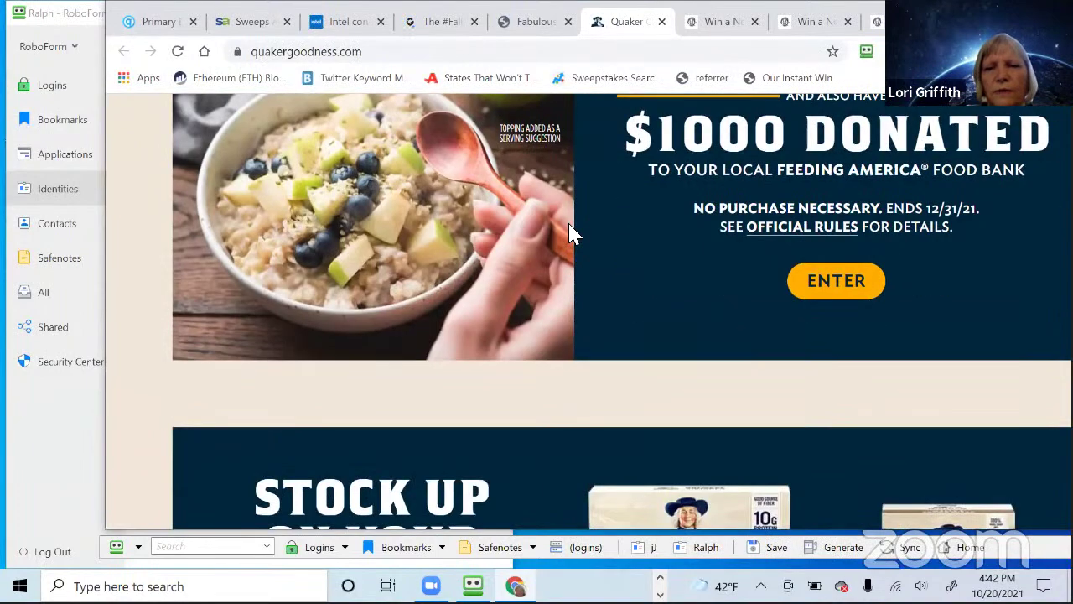
right_click(569, 225)
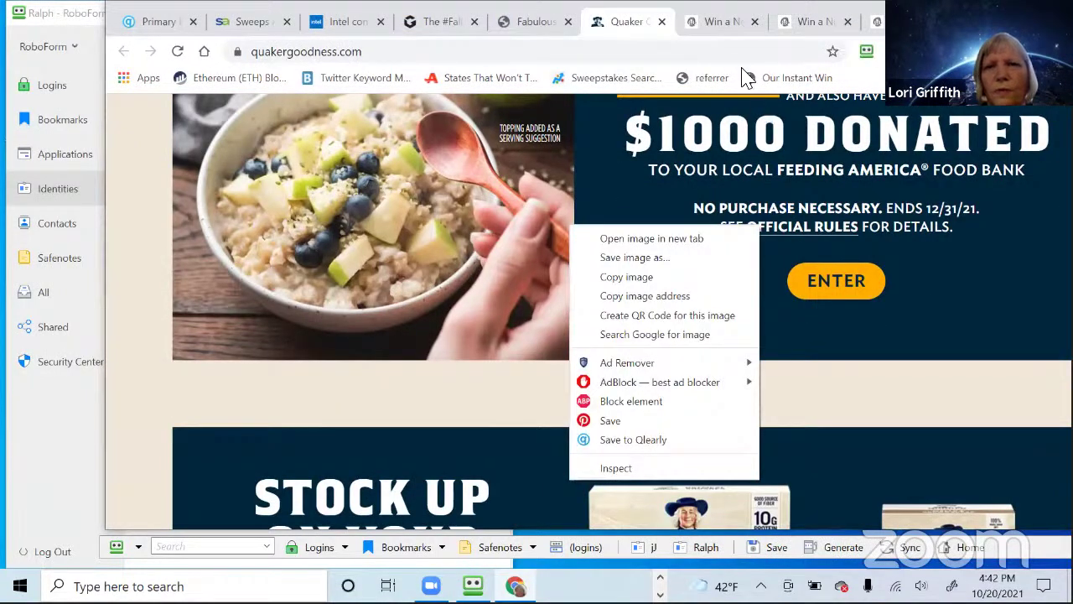
click(721, 23)
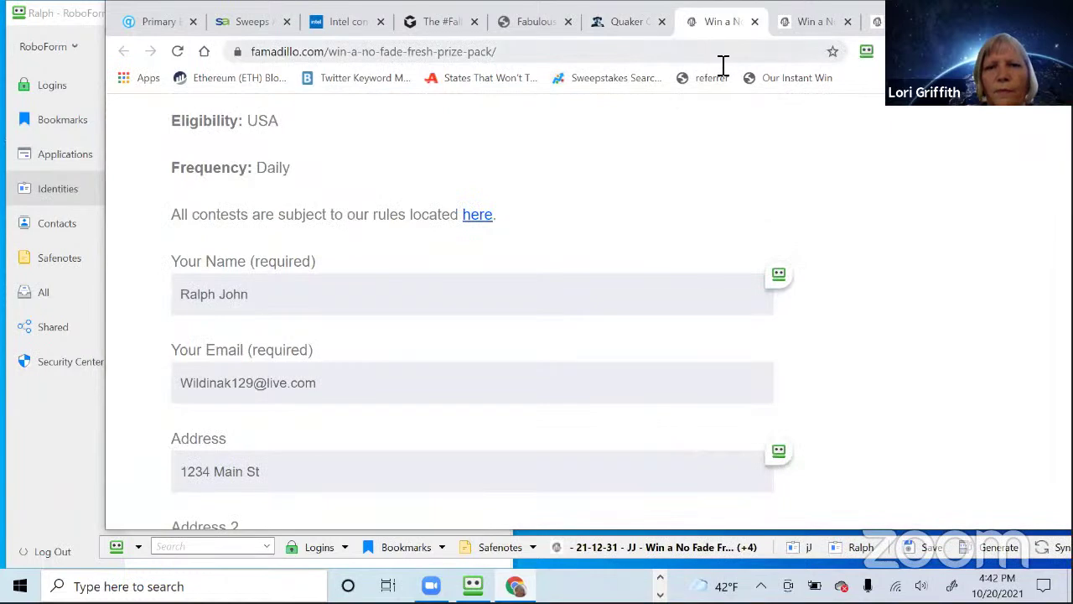
click(755, 22)
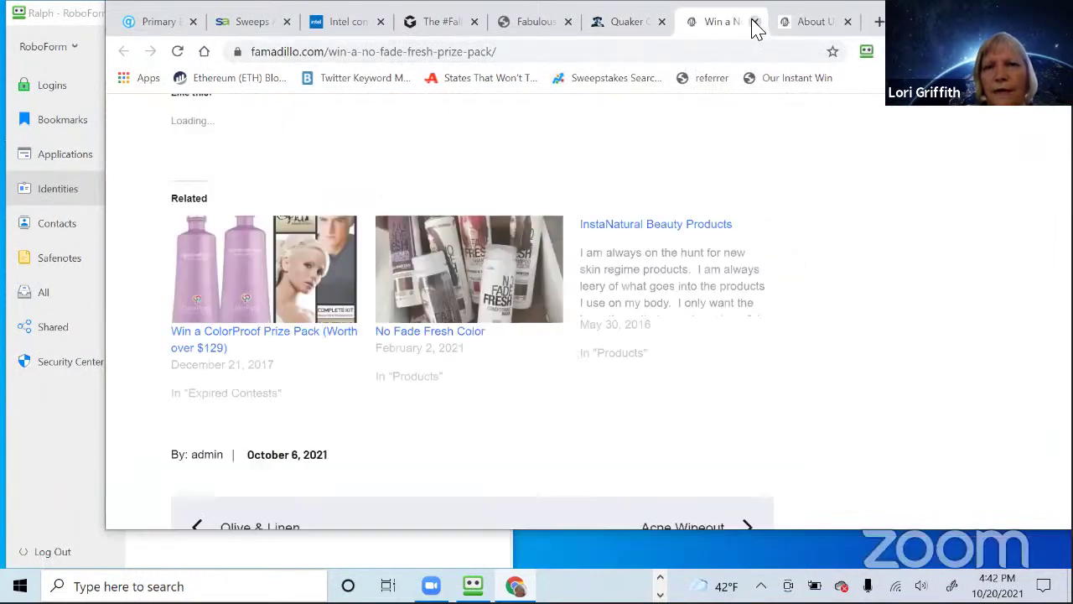
click(754, 22)
click(752, 23)
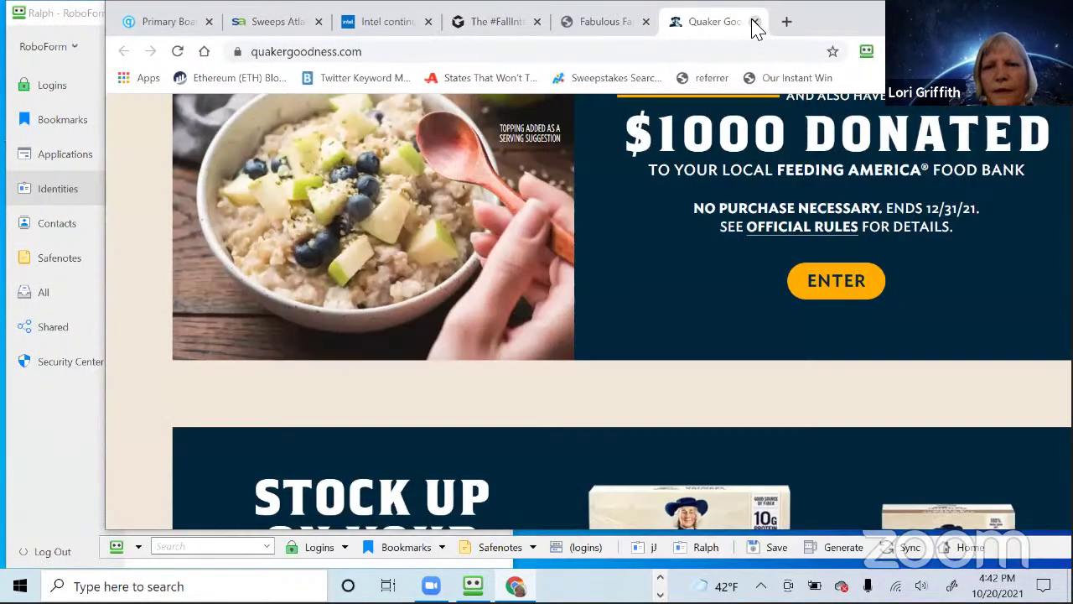
Review the Fabulous Fall Sweepstakes page and try to fill it from the current RoboForm identity
click(720, 22)
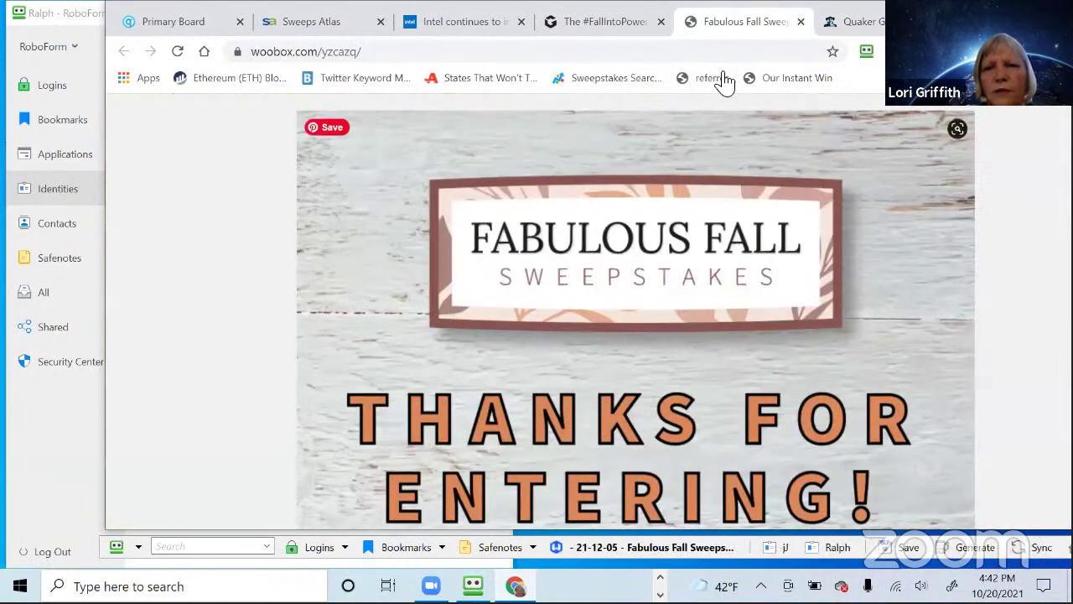
scroll(769, 293, down, 3)
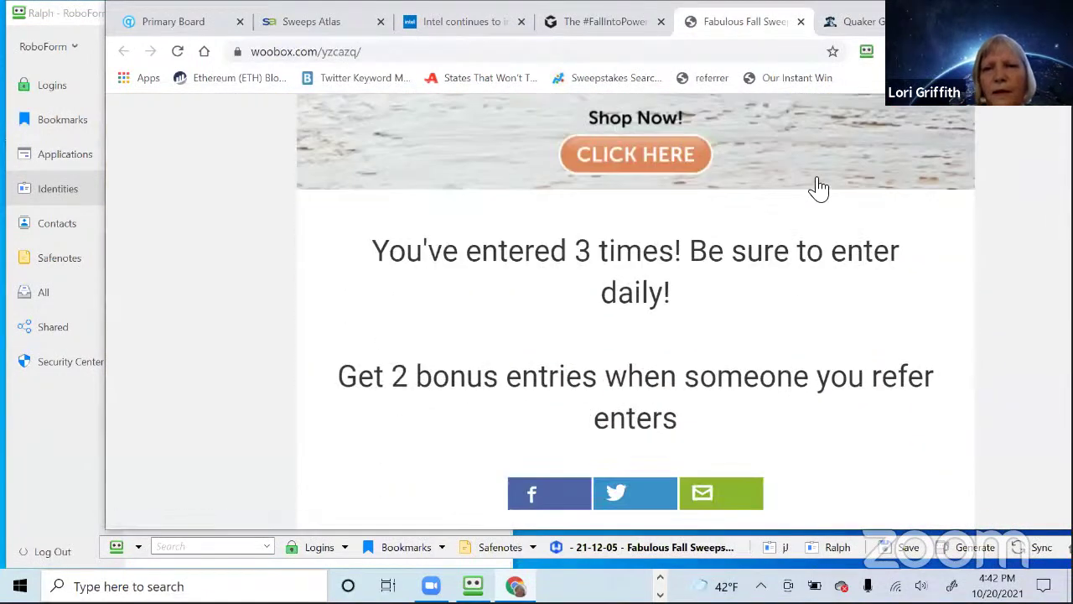
click(865, 54)
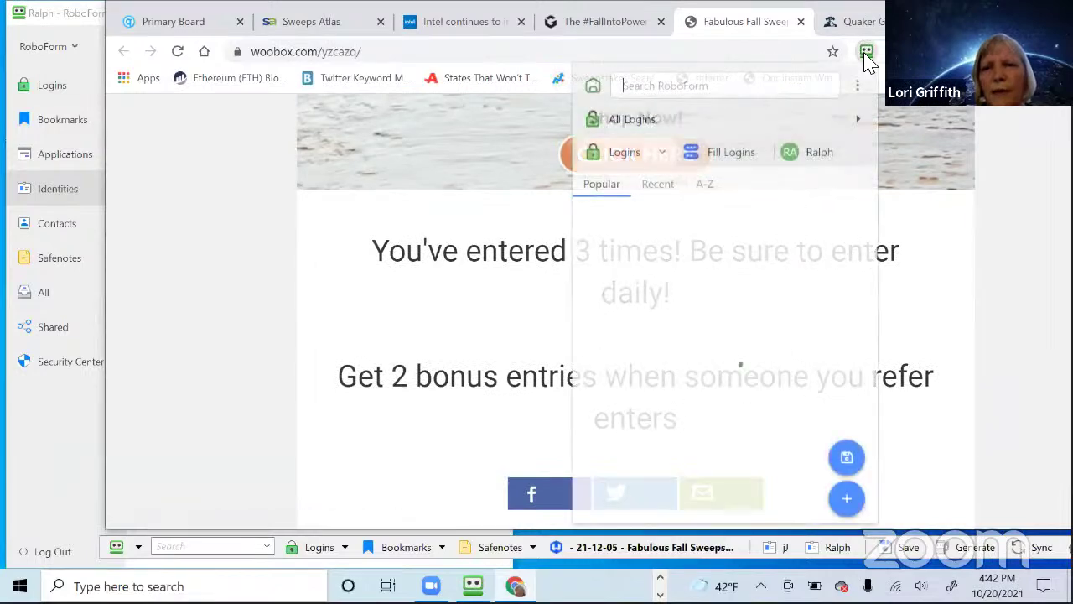
click(823, 156)
click(638, 223)
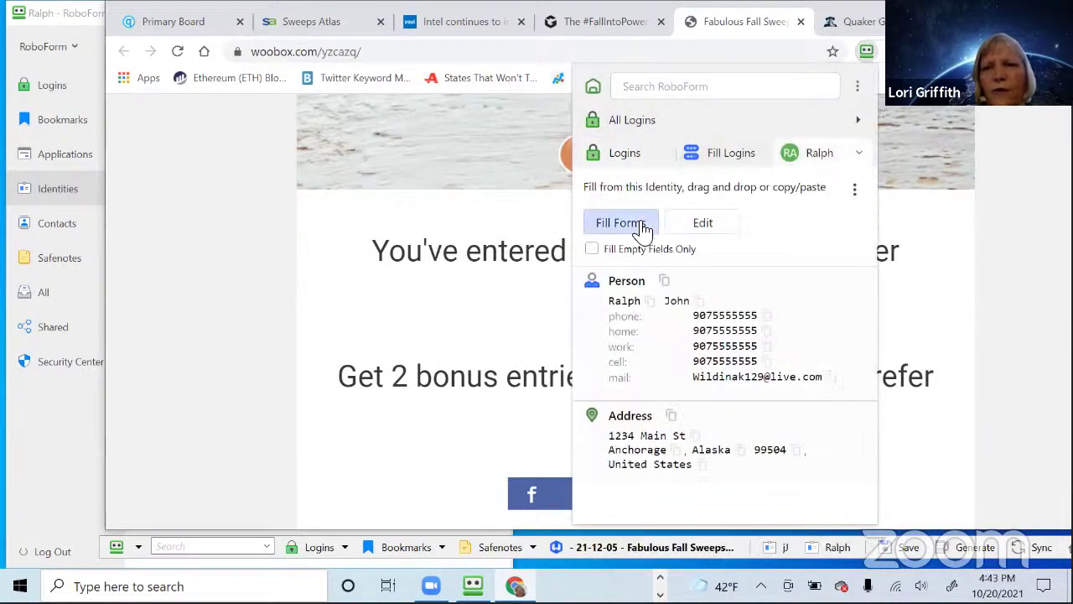
click(637, 360)
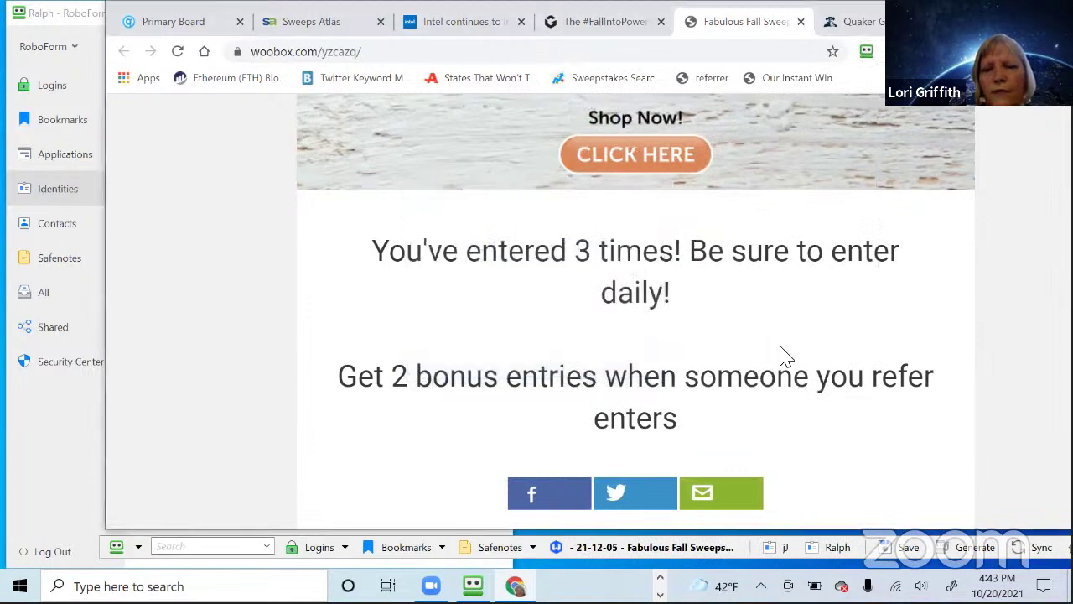
scroll(741, 336, down, 1)
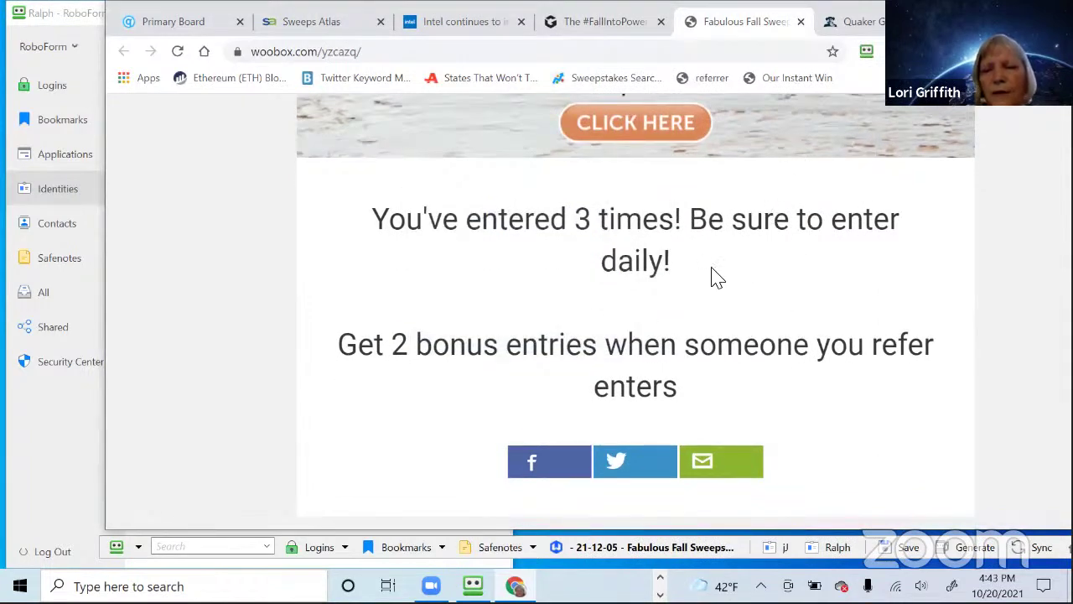
scroll(817, 322, down, 1)
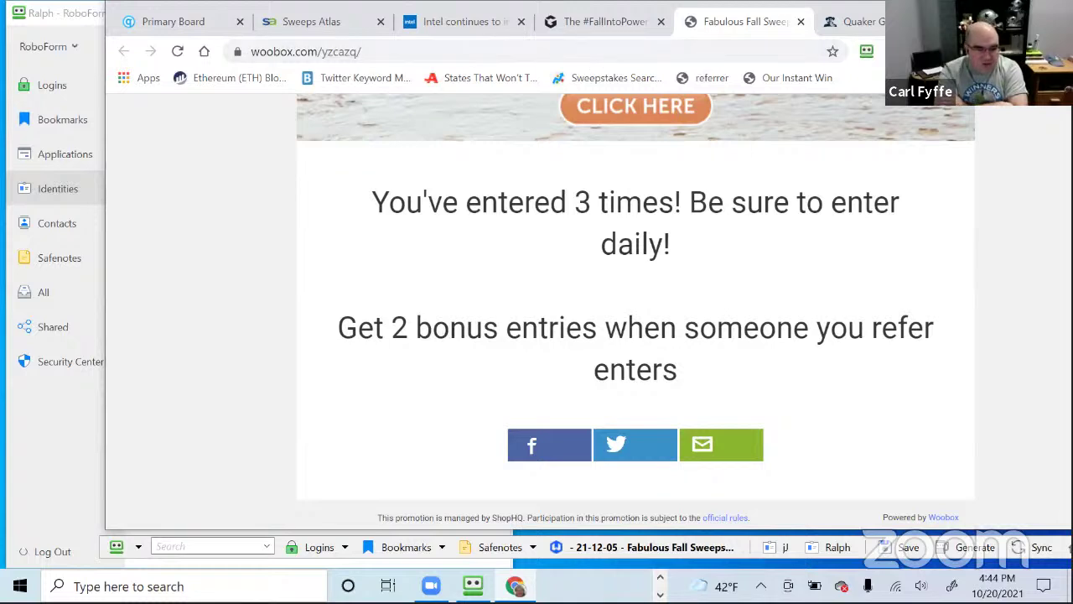
Open a new browser tab that loads the Primary Board start page
key(ctrl+t)
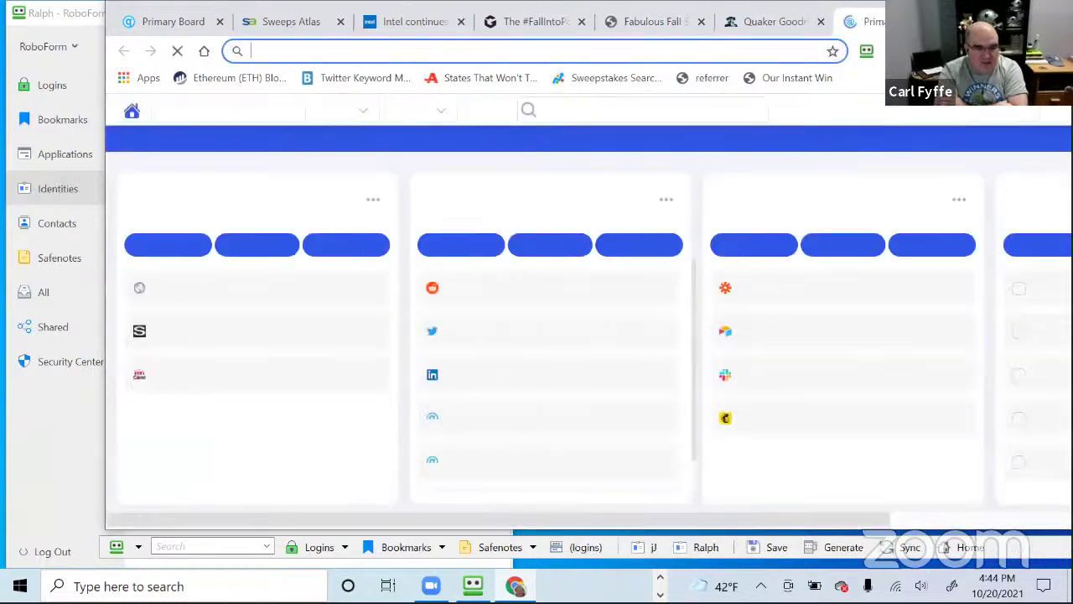
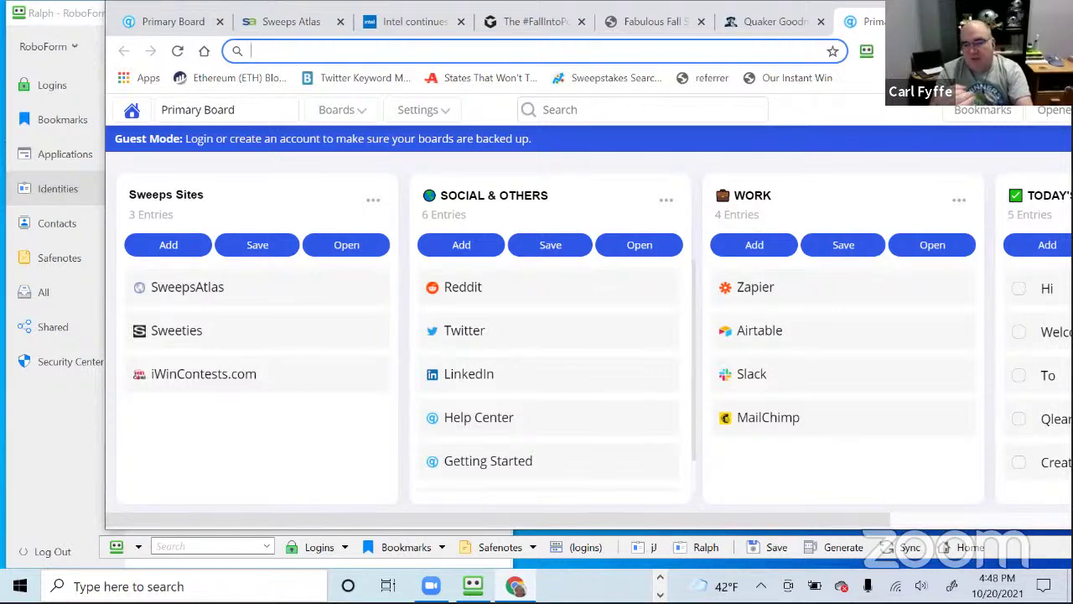
key(XF86AudioLowerVolume)
key(XF86AudioLowerVolume)
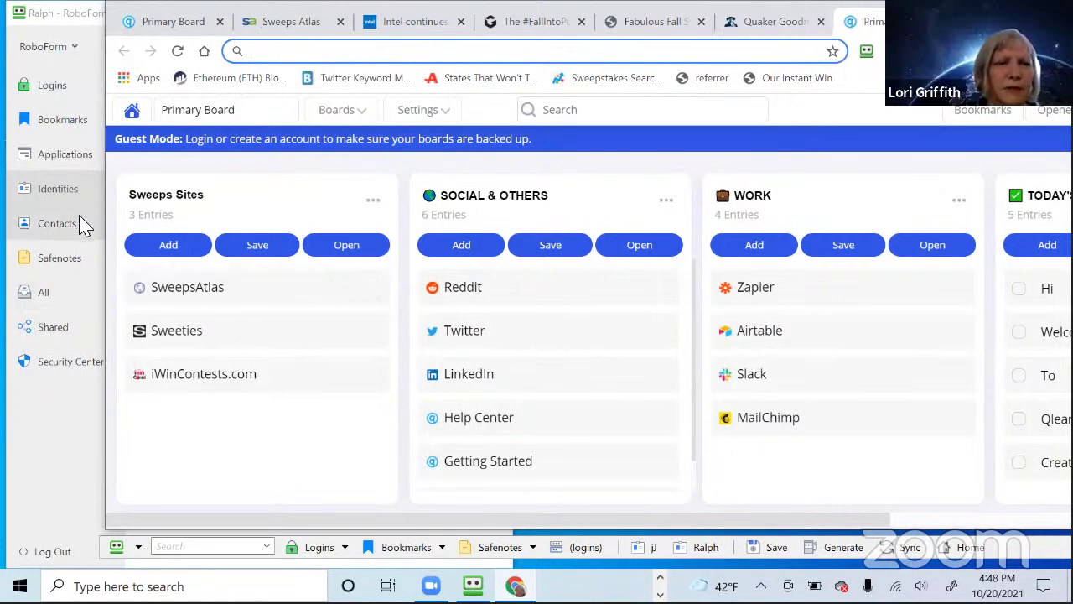
Open the Custom section of the current person's RoboForm identity and widen the editor window to show its field table
click(61, 191)
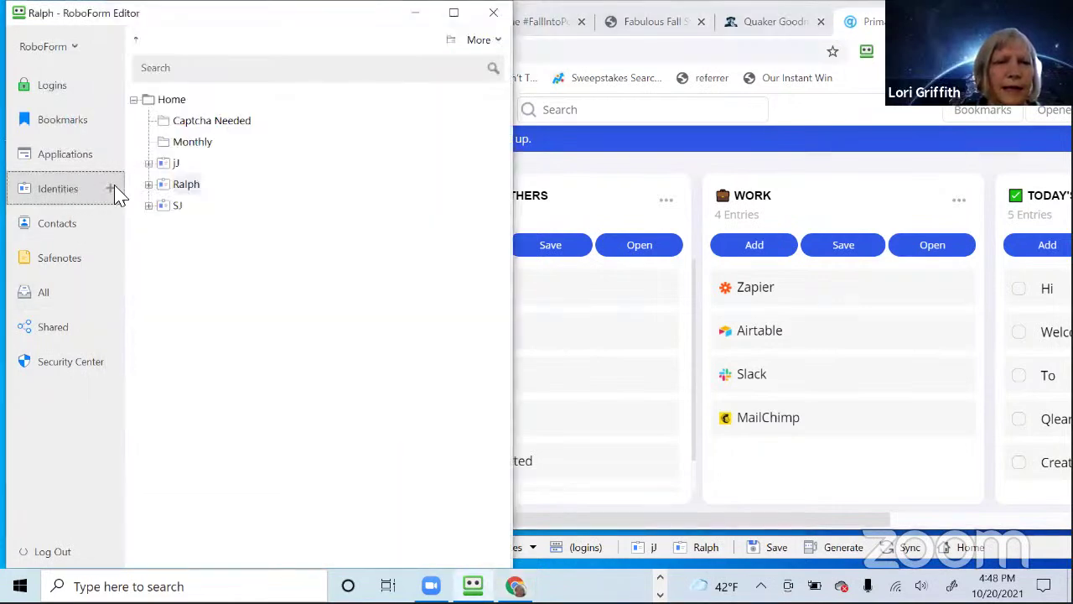
click(149, 184)
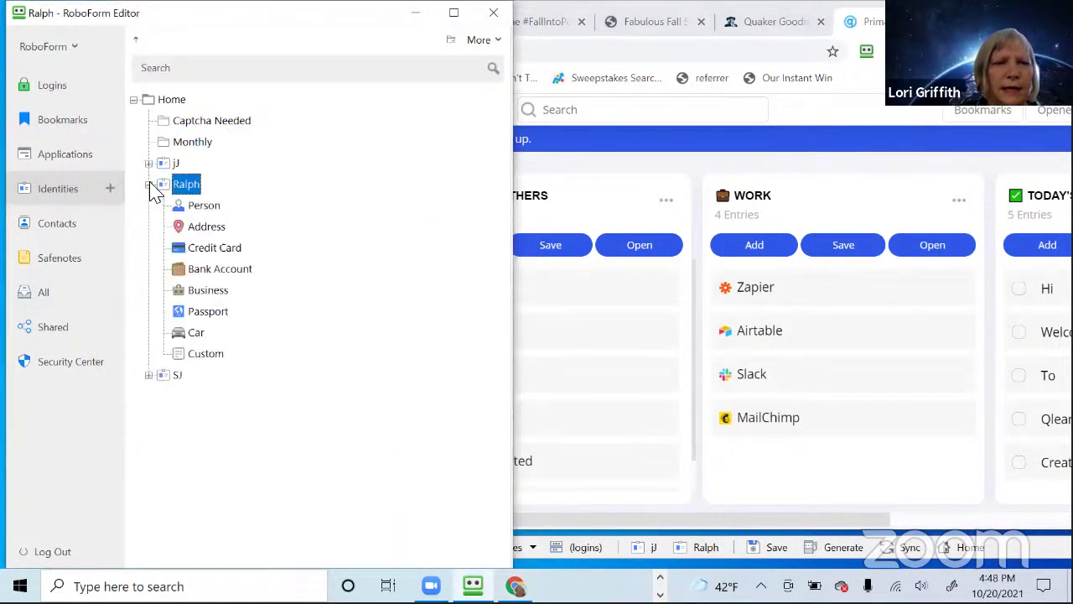
click(215, 366)
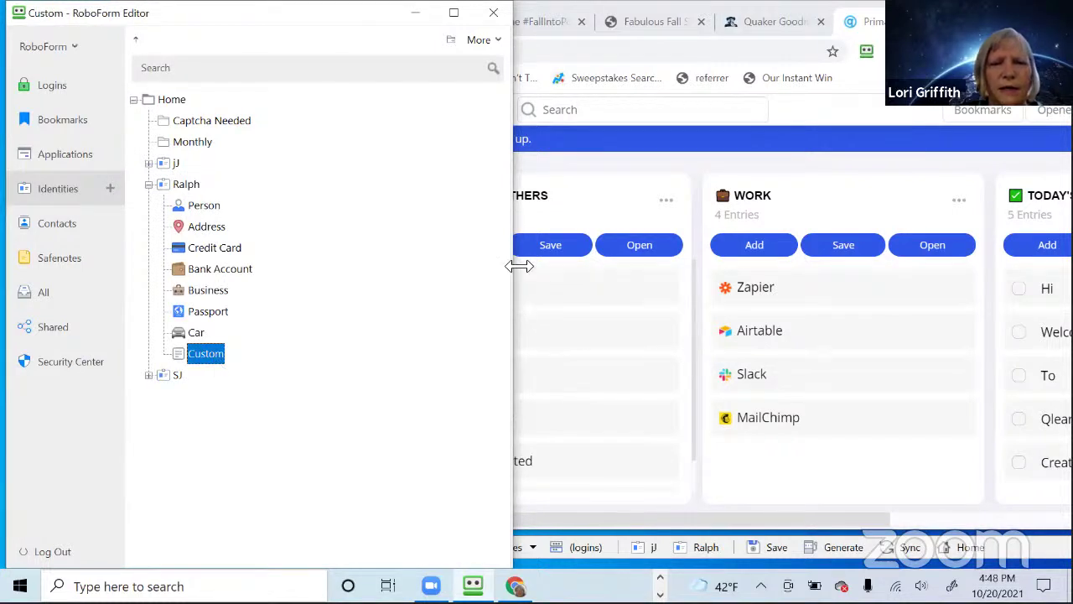
drag(519, 266, 977, 266)
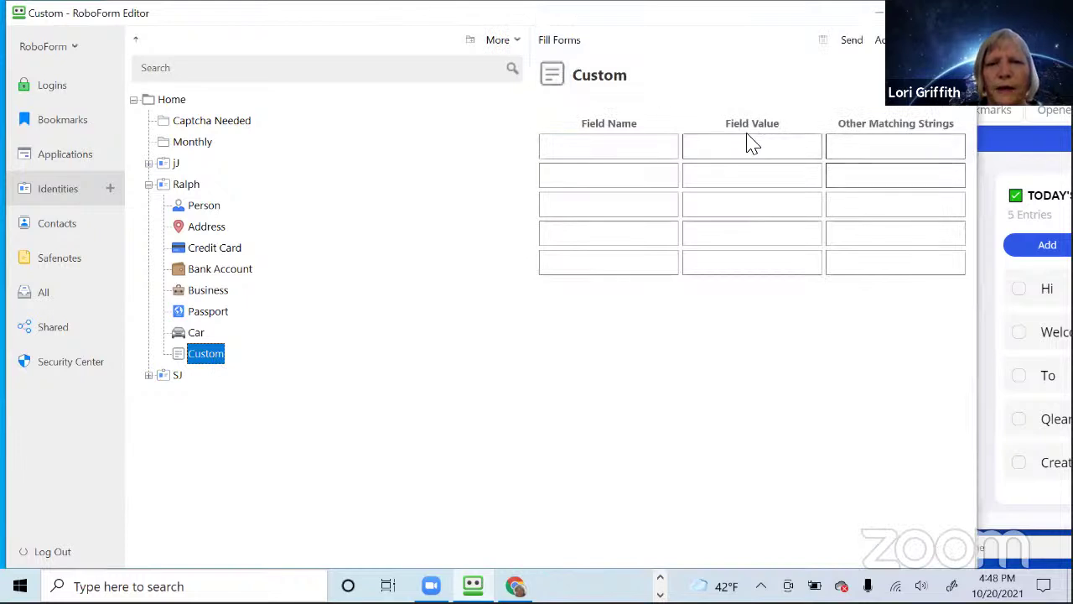
Add a custom identity field named "I agree to the rules" with the value X
click(670, 141)
text(I)
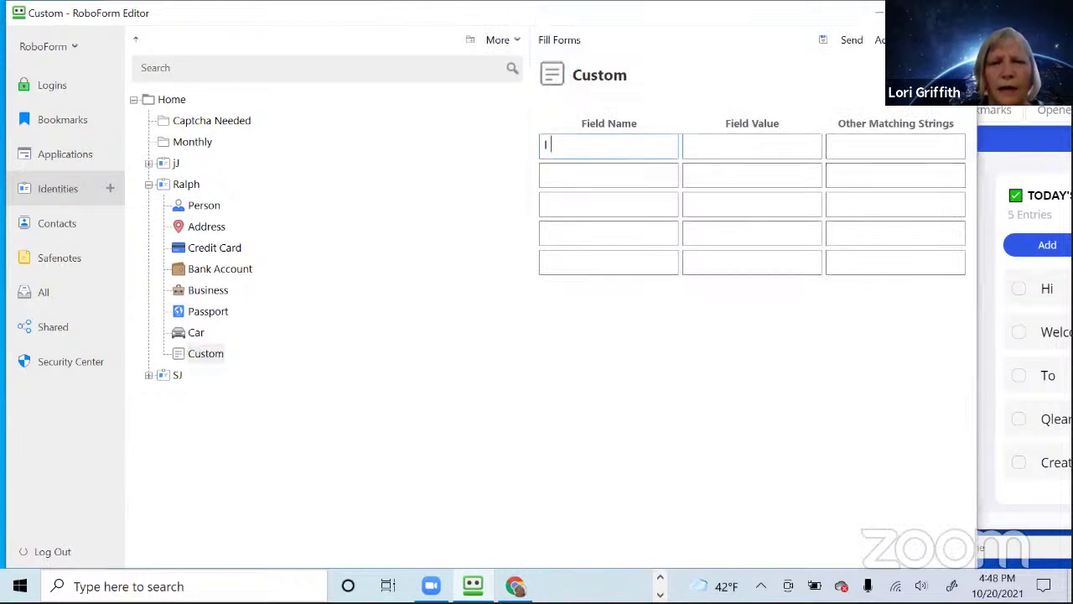
text( agree to )
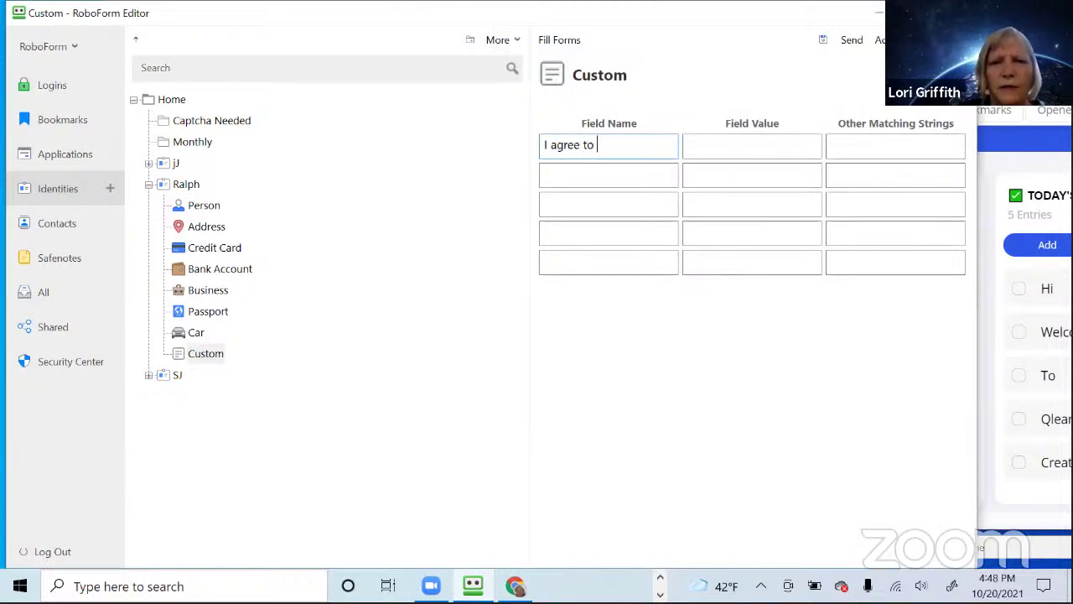
text(the rules)
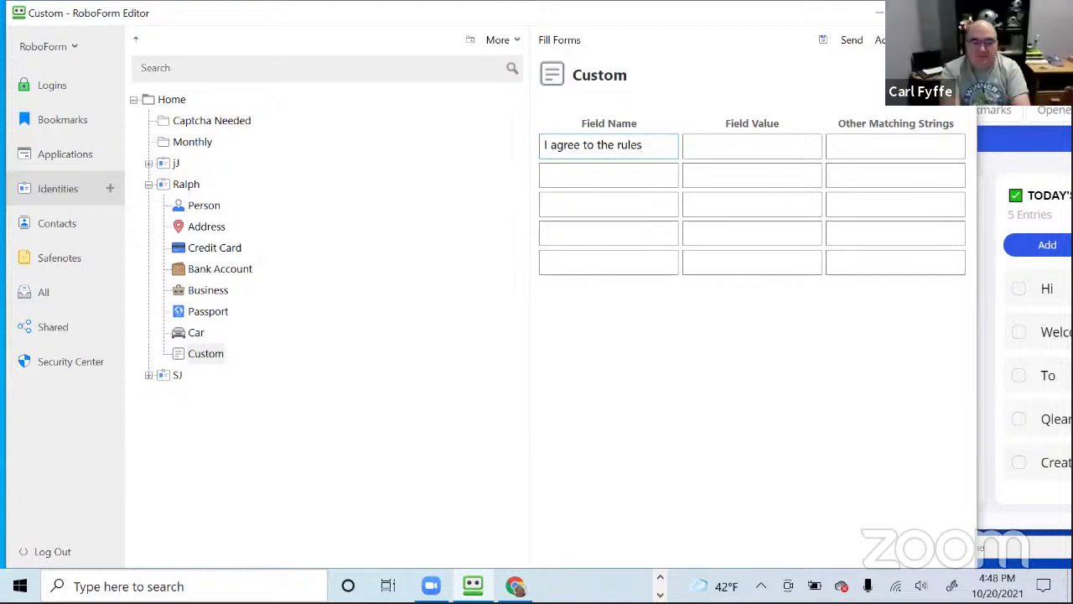
click(731, 155)
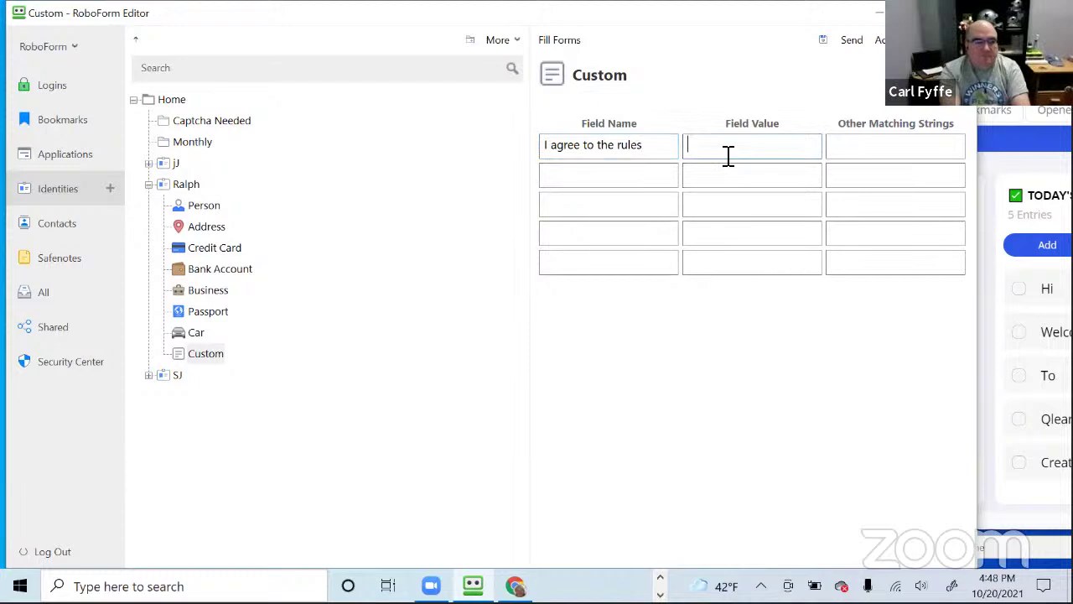
text(X)
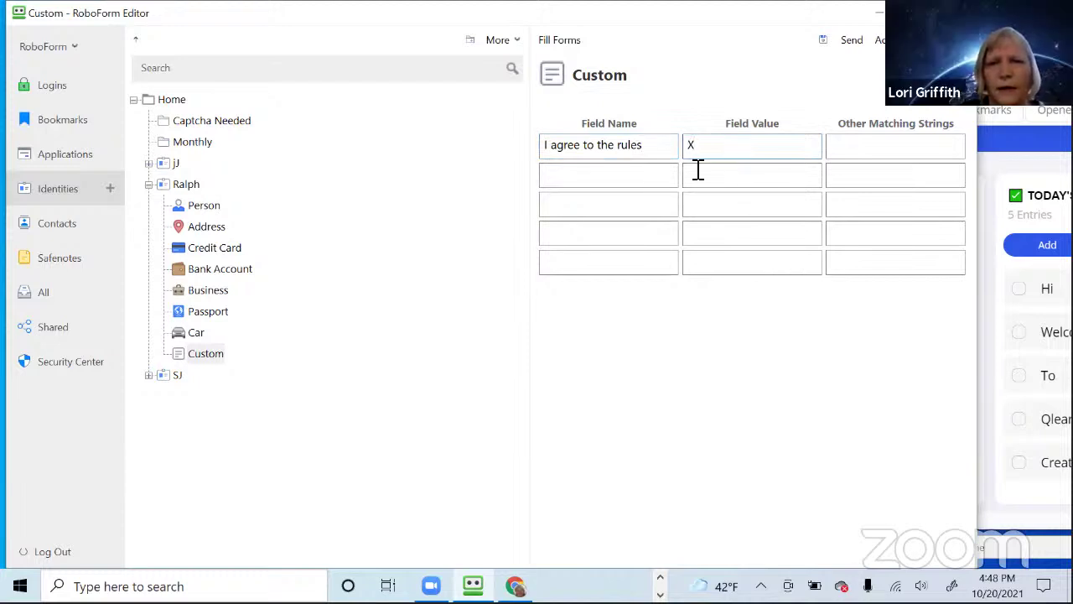
Add a second custom identity field named "I want to subscribe" with the value 0
click(637, 177)
text(I wan)
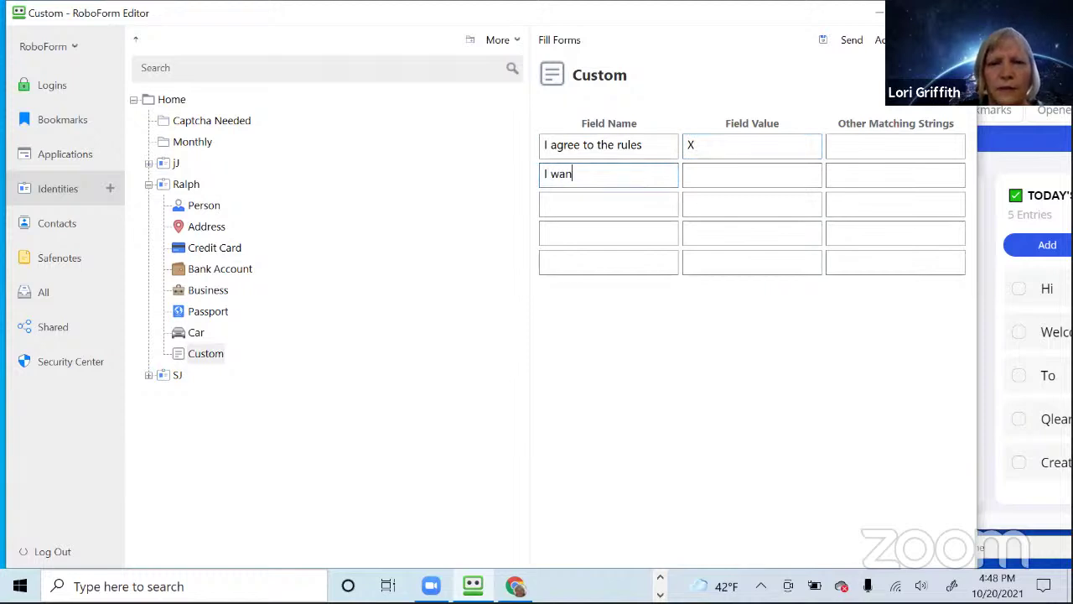
text(t to subscribe)
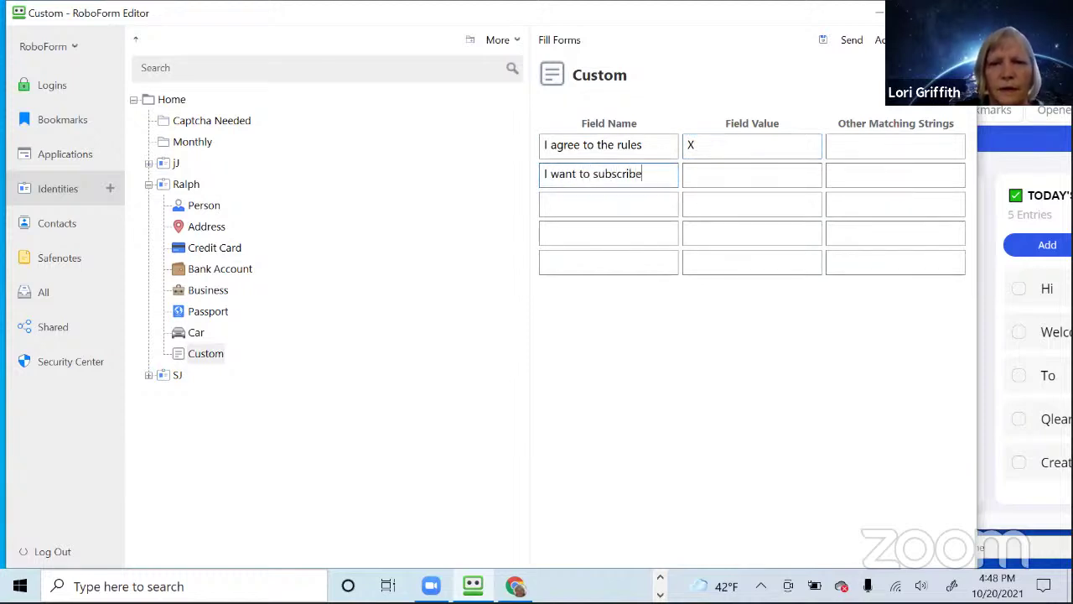
key(Tab)
text(0)
key(Tab)
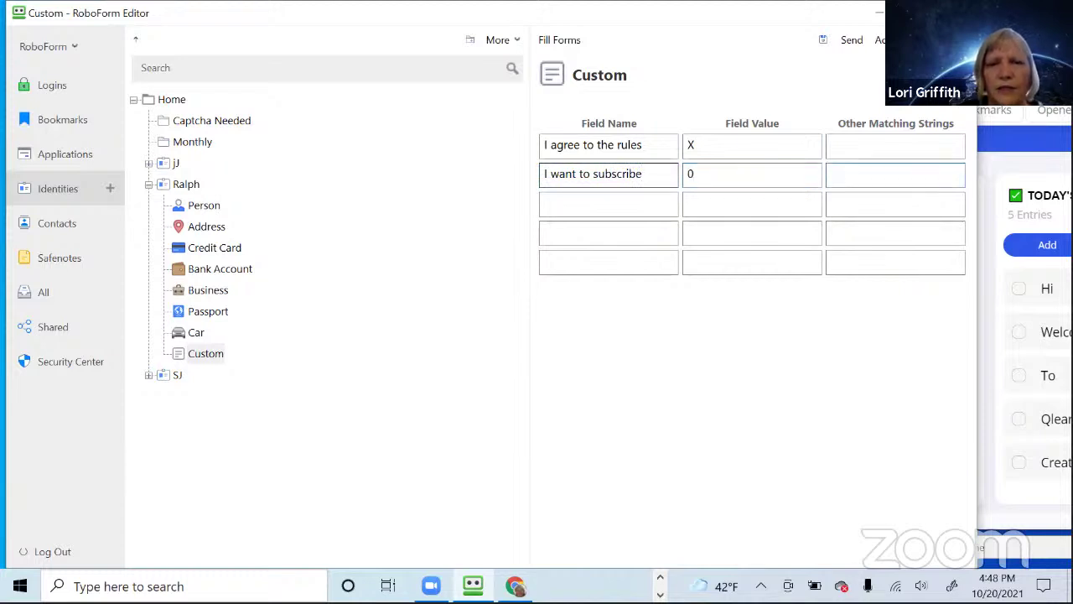
click(709, 146)
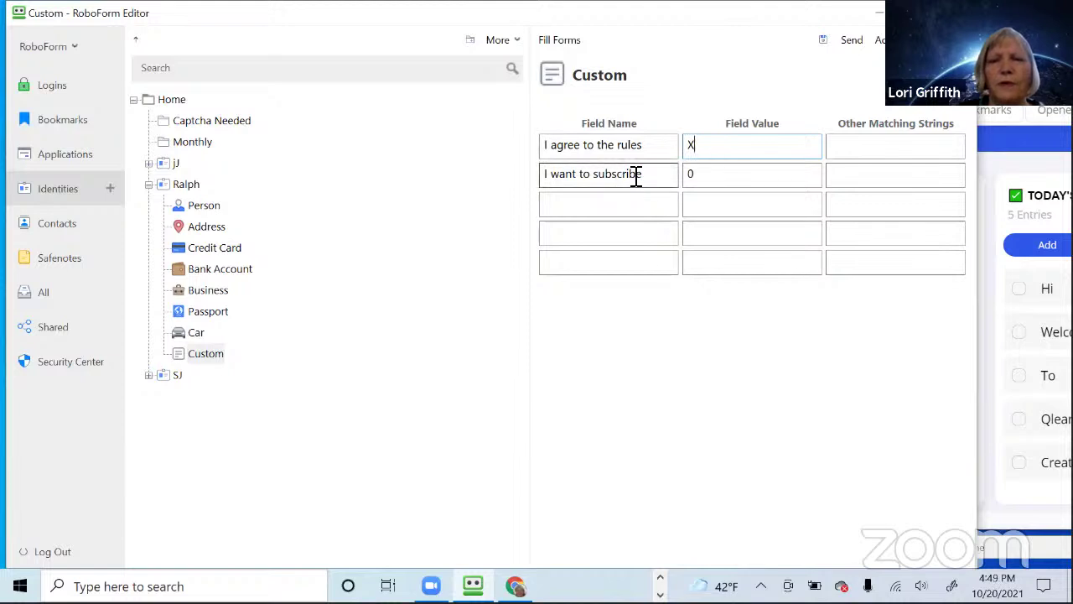
click(699, 173)
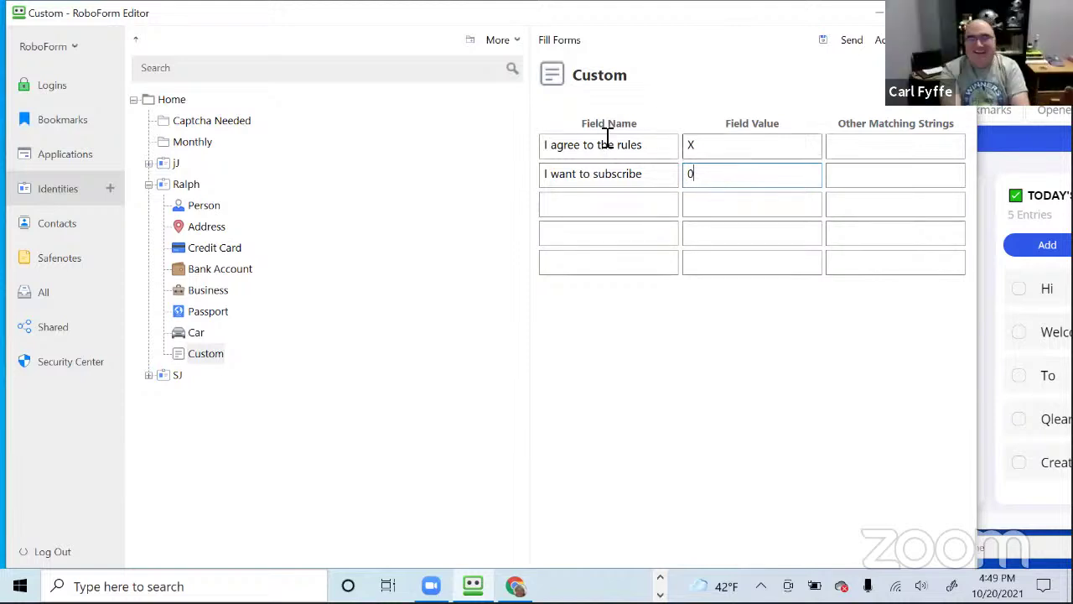
click(855, 147)
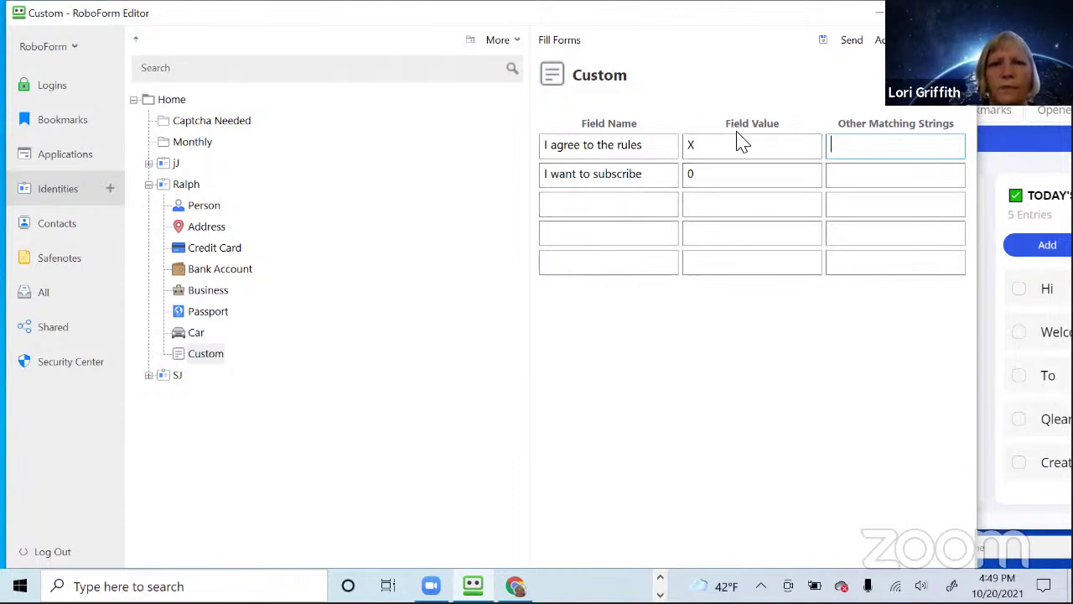
click(621, 211)
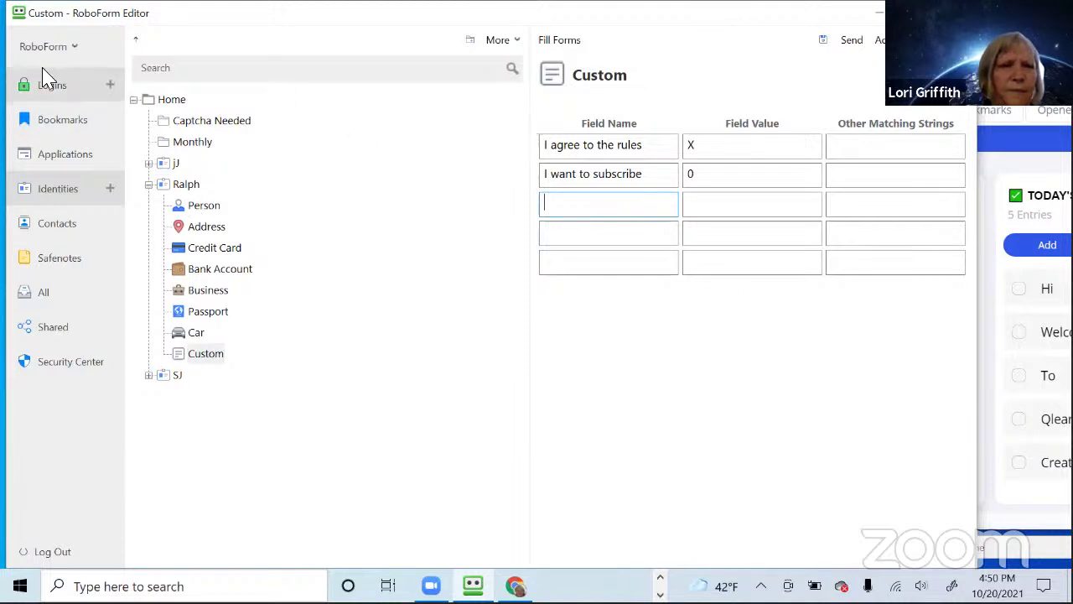
Return to the saved logins and show the details of the "21-10-31 - 3 - Mrstspierogies" login
click(52, 88)
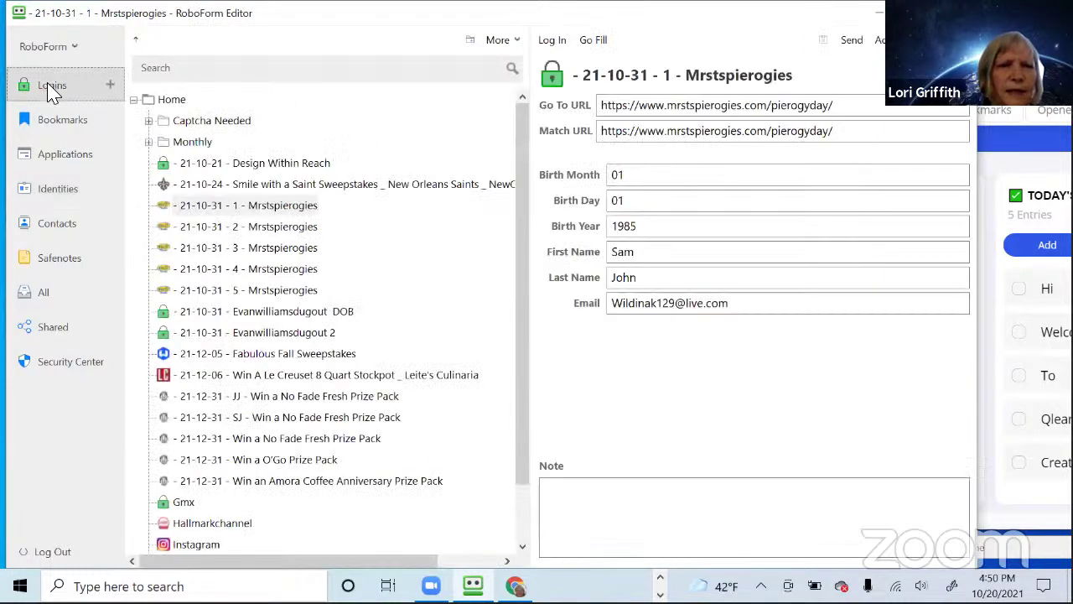
click(295, 250)
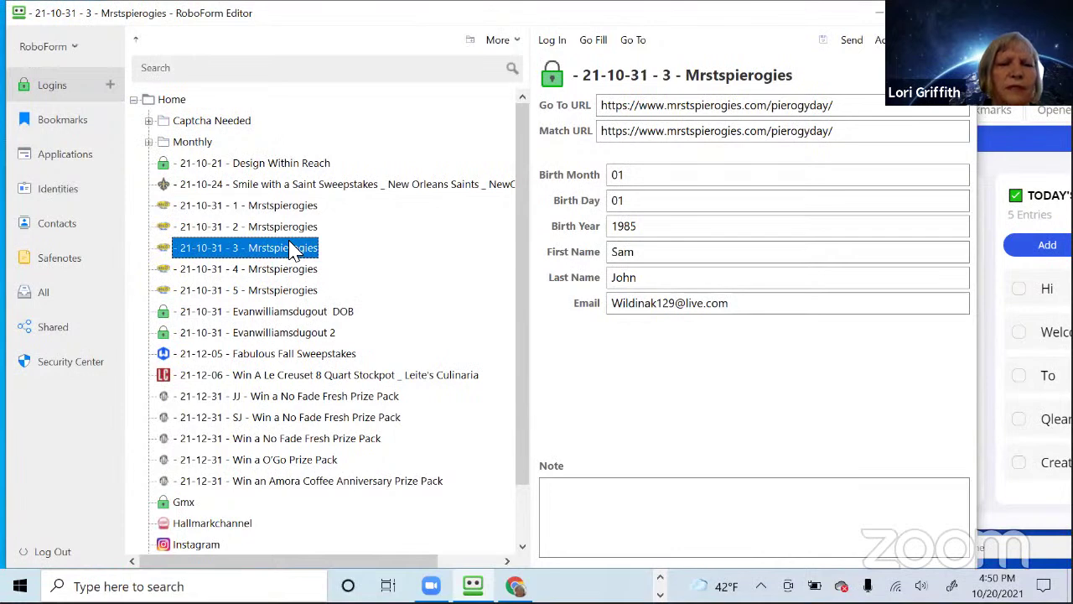